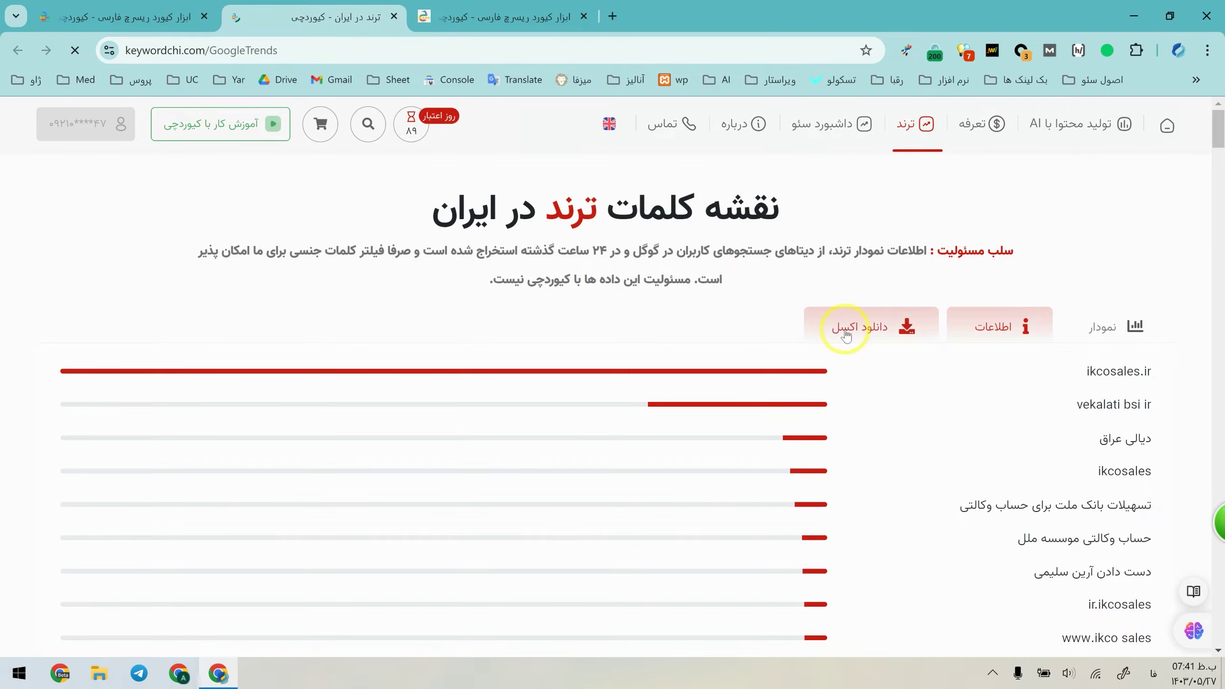
Step: Display the trending words in Iran as a chart and look over the treemap
left_click(1105, 323)
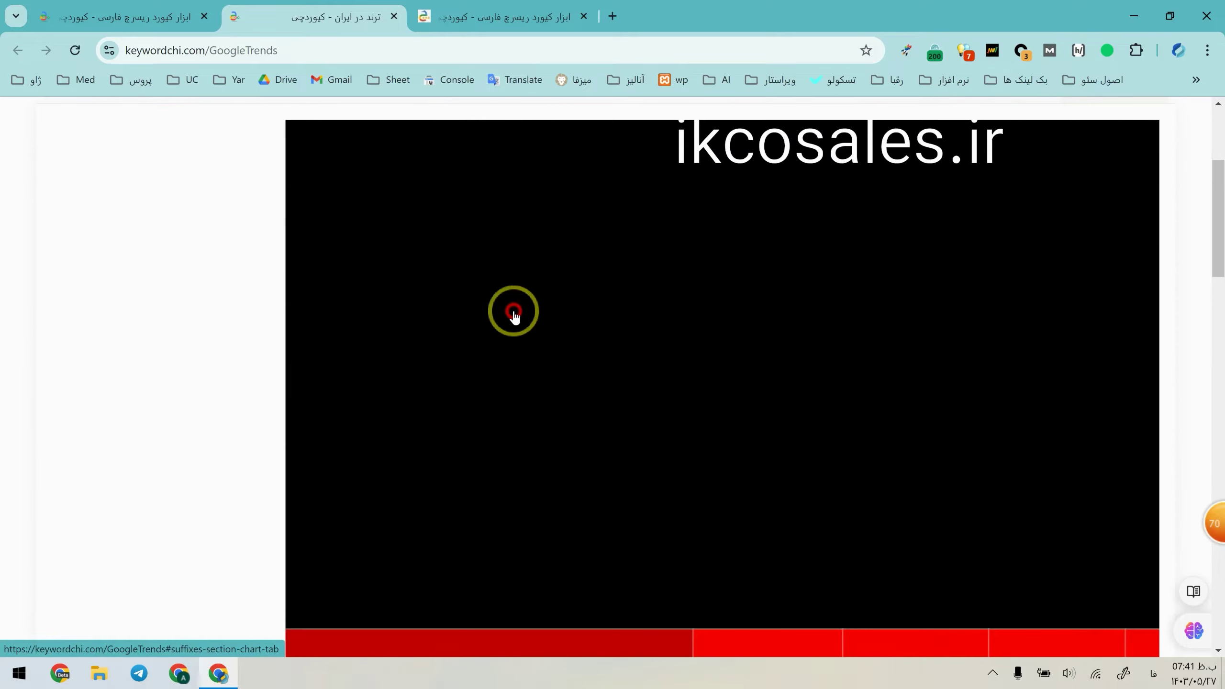
scroll(1187, 506, "down", 15)
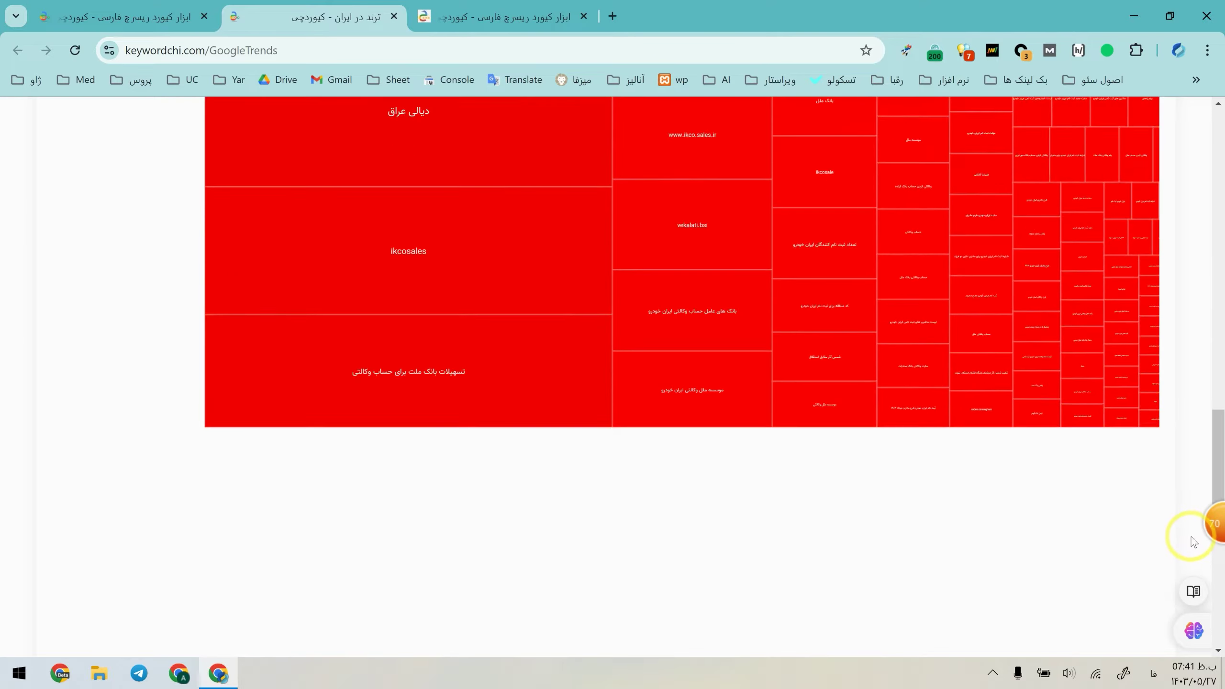
scroll(1188, 532, "down", 8)
scroll(1160, 473, "up", 14)
Step: Return to the Keywordchi homepage and review the premium user, report and days-of-activity statistics below the daily trends chart
left_click(118, 4)
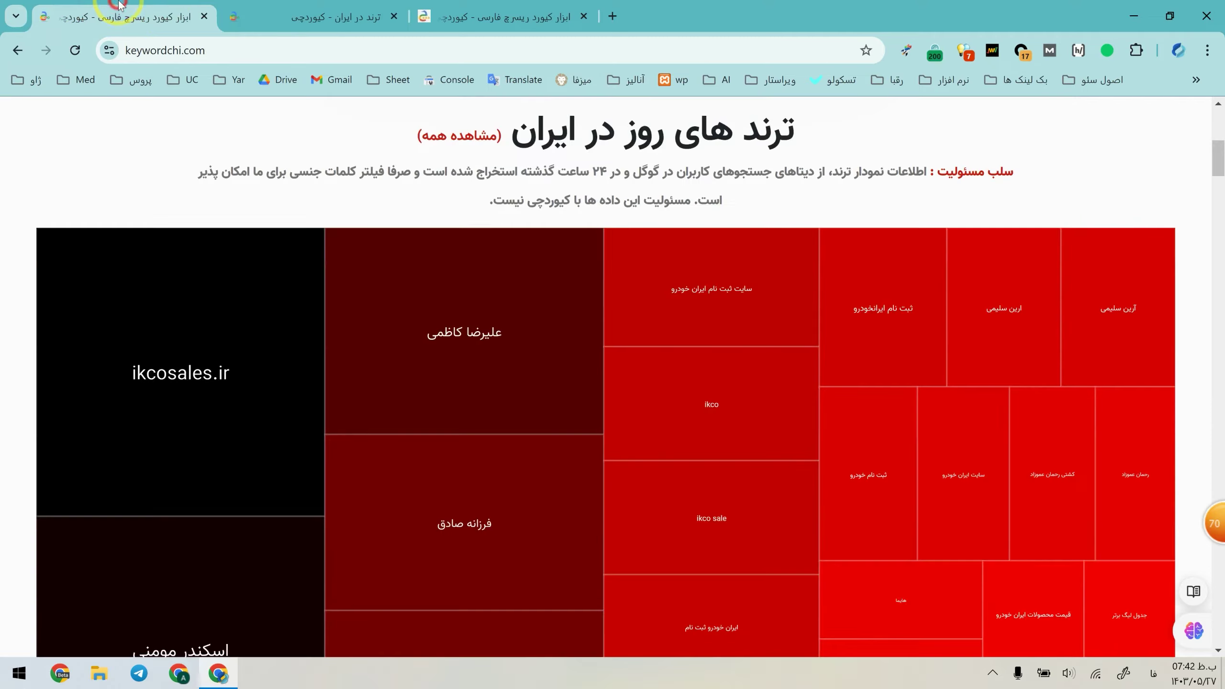
scroll(27, 232, "down", 10)
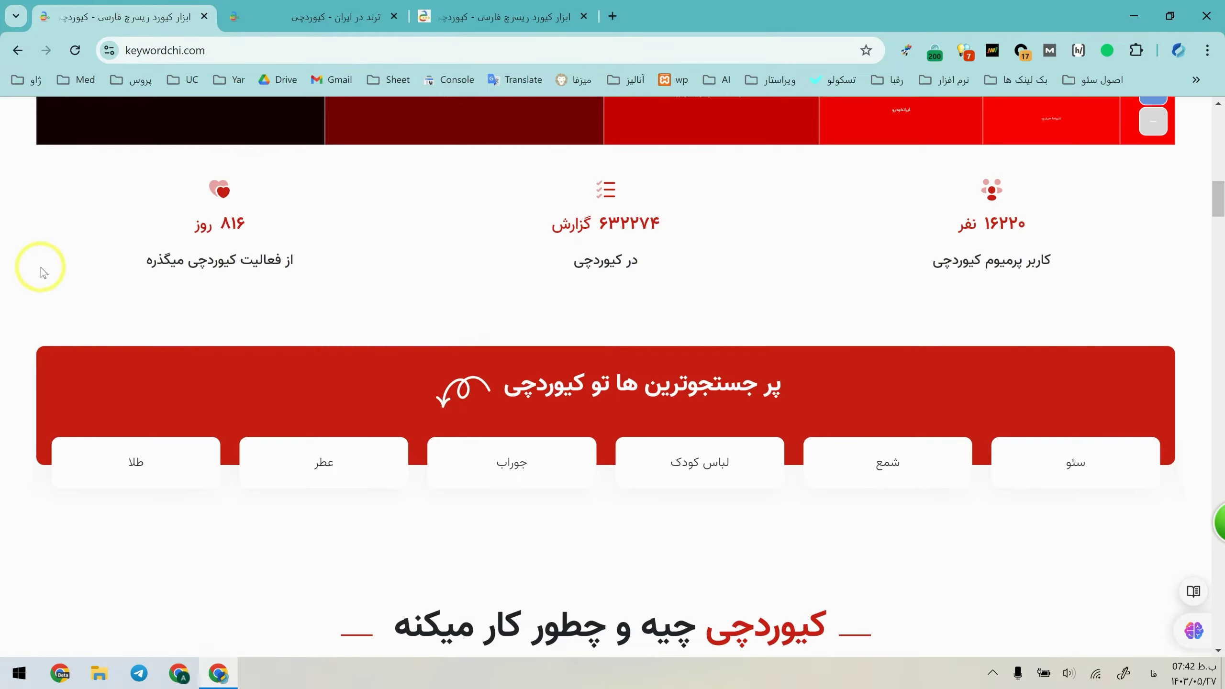
left_click_drag(996, 196, 394, 256)
left_click(113, 265)
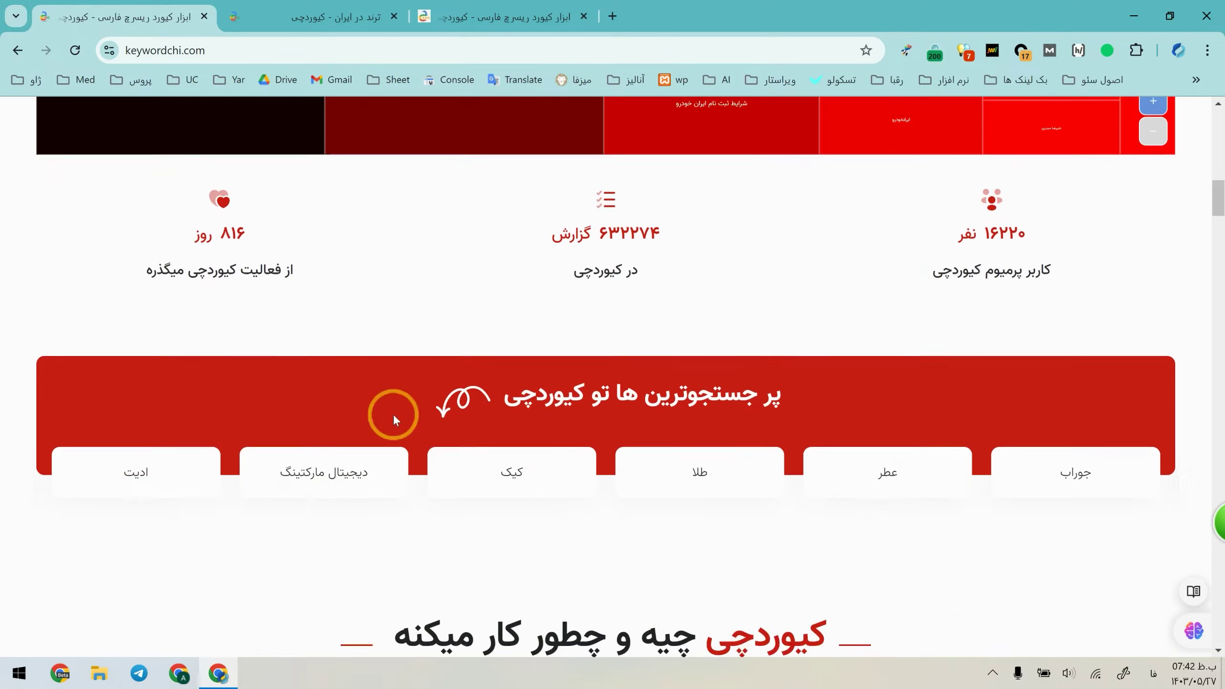
Step: Look through the most-searched words carousel on the homepage along with the usage statistics above it
scroll(273, 373, "down", 1)
left_click_drag(272, 372, 648, 388)
left_click(391, 433)
left_click(583, 309)
double_click(583, 309)
left_click(583, 309)
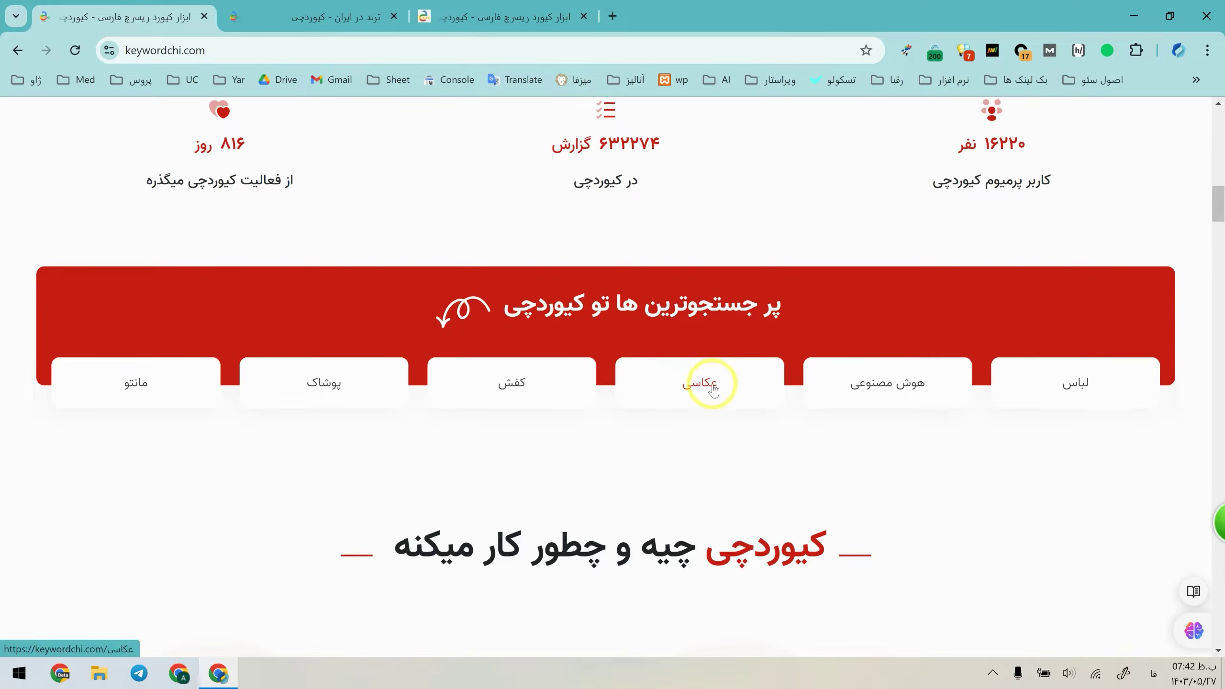
triple_click(980, 145)
left_click(752, 226)
left_click_drag(572, 188, 676, 151)
left_click(676, 151)
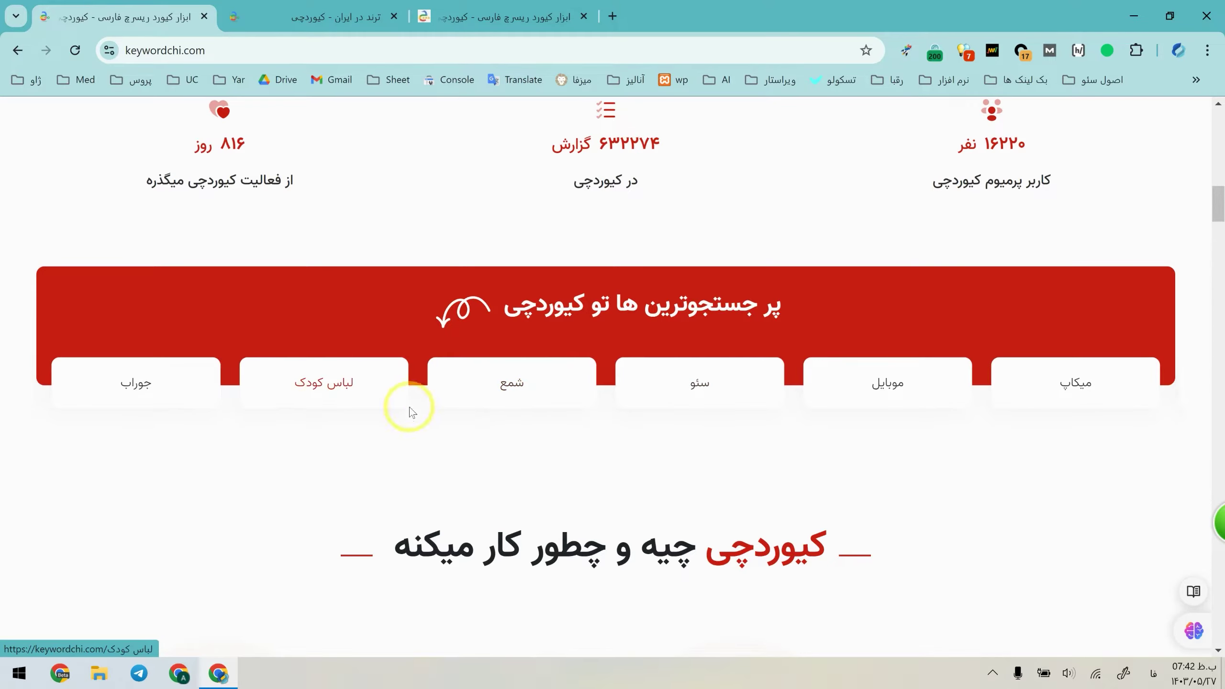
Step: Read the homepage section explaining what Keywordchi is, how it works and where its search data comes from
scroll(432, 279, "down", 1)
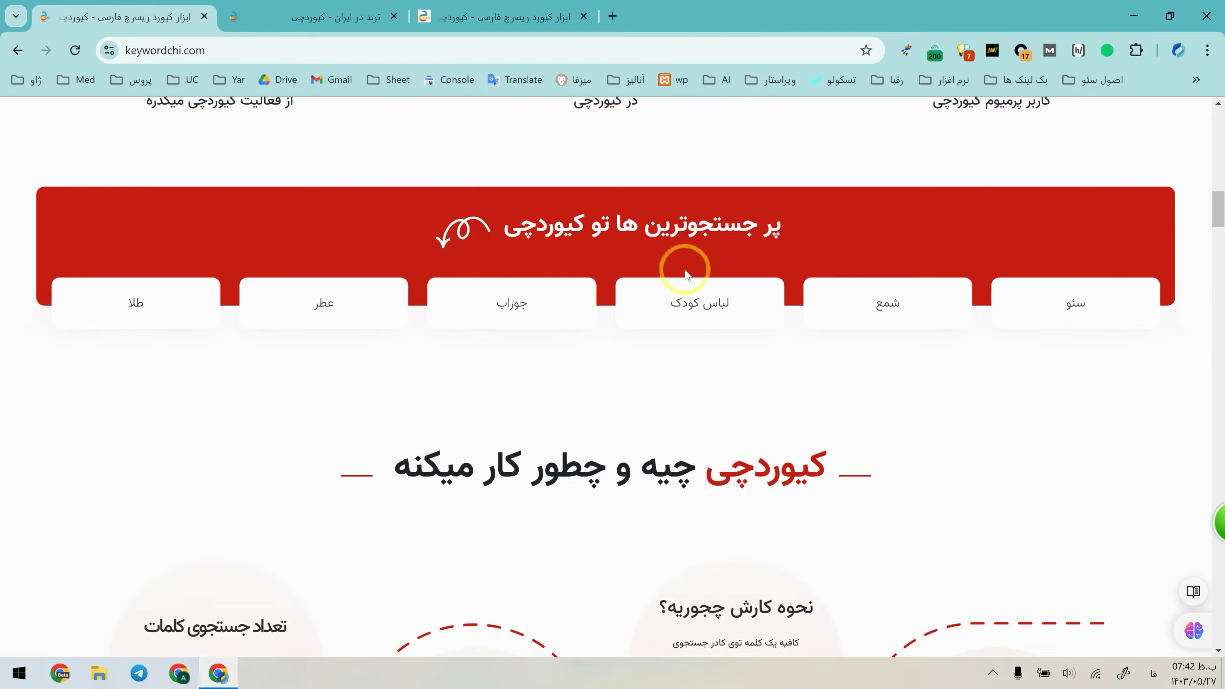
scroll(575, 279, "down", 3)
left_click_drag(780, 252, 450, 225)
left_click(450, 226)
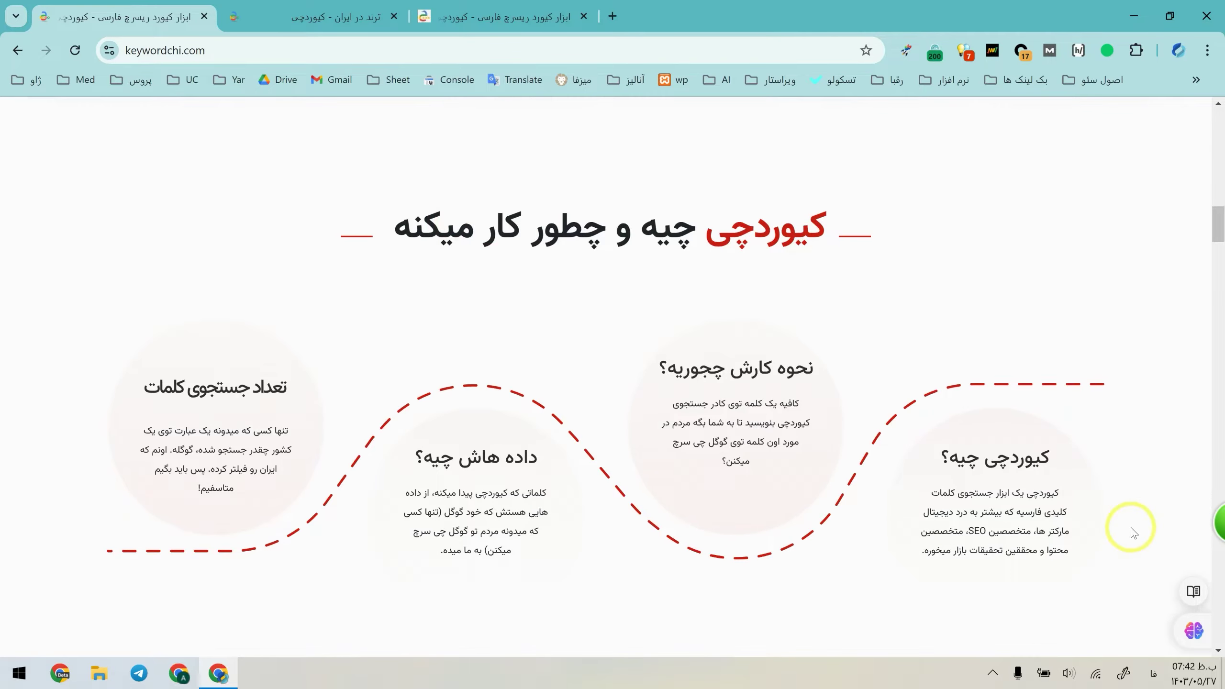
left_click(978, 502)
left_click(1024, 515)
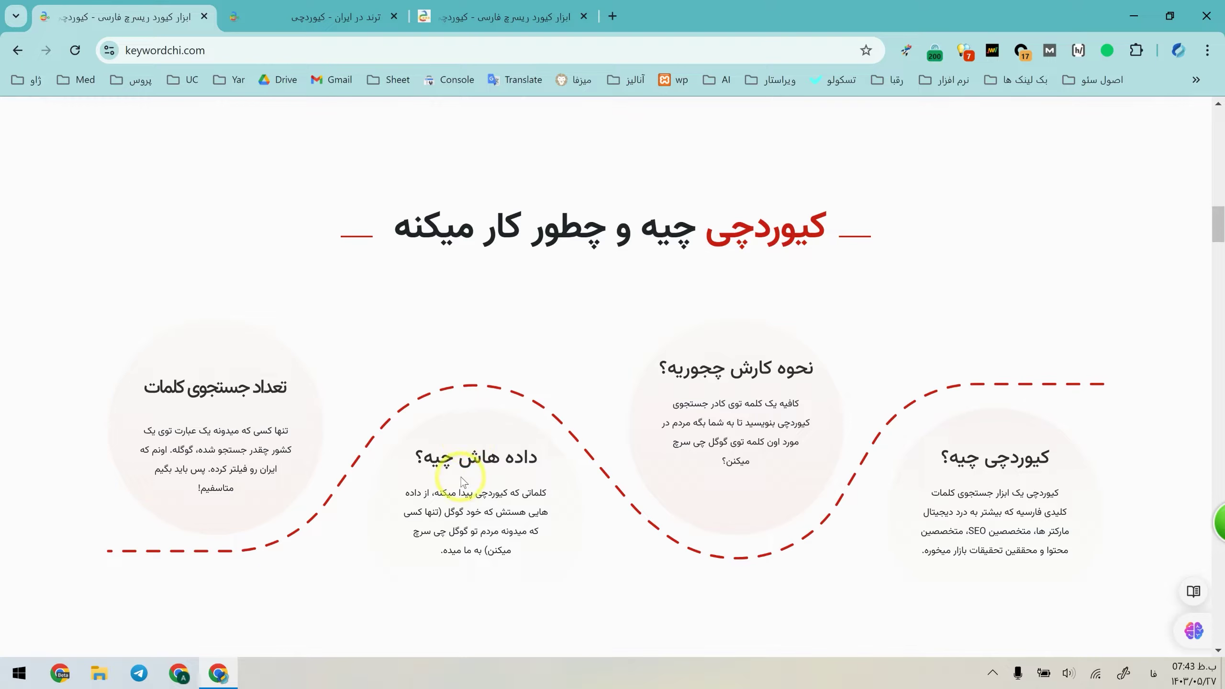
scroll(451, 424, "down", 1)
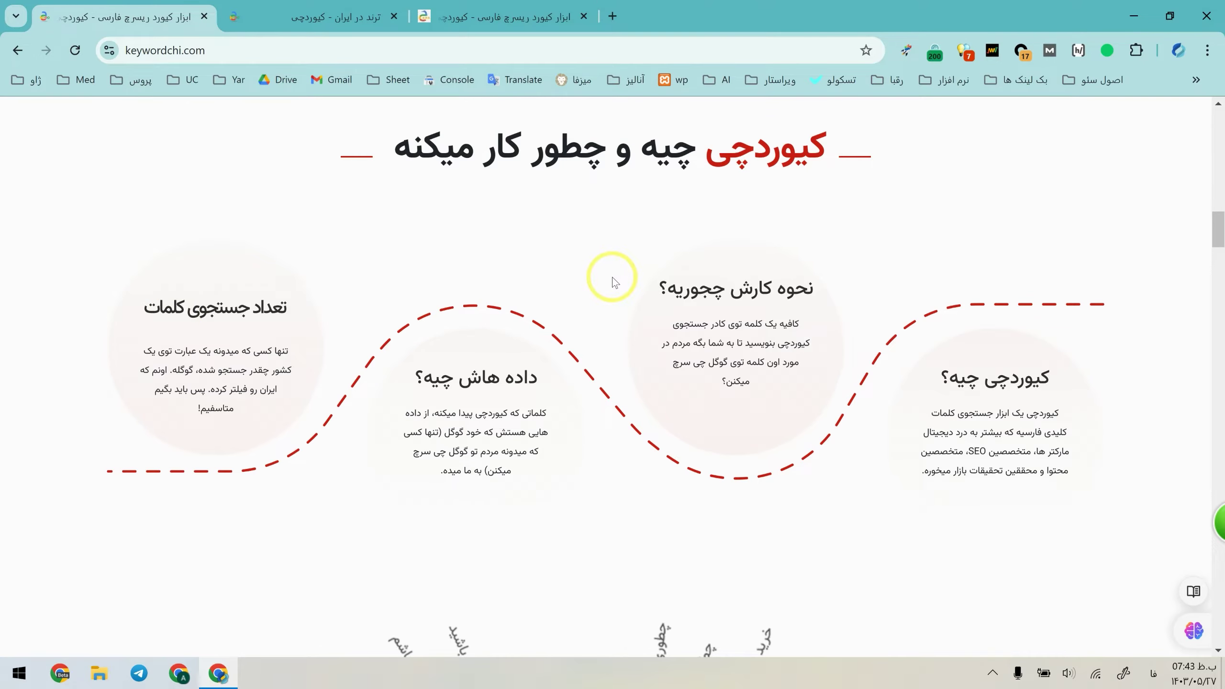
scroll(641, 296, "down", 5)
scroll(642, 296, "up", 8)
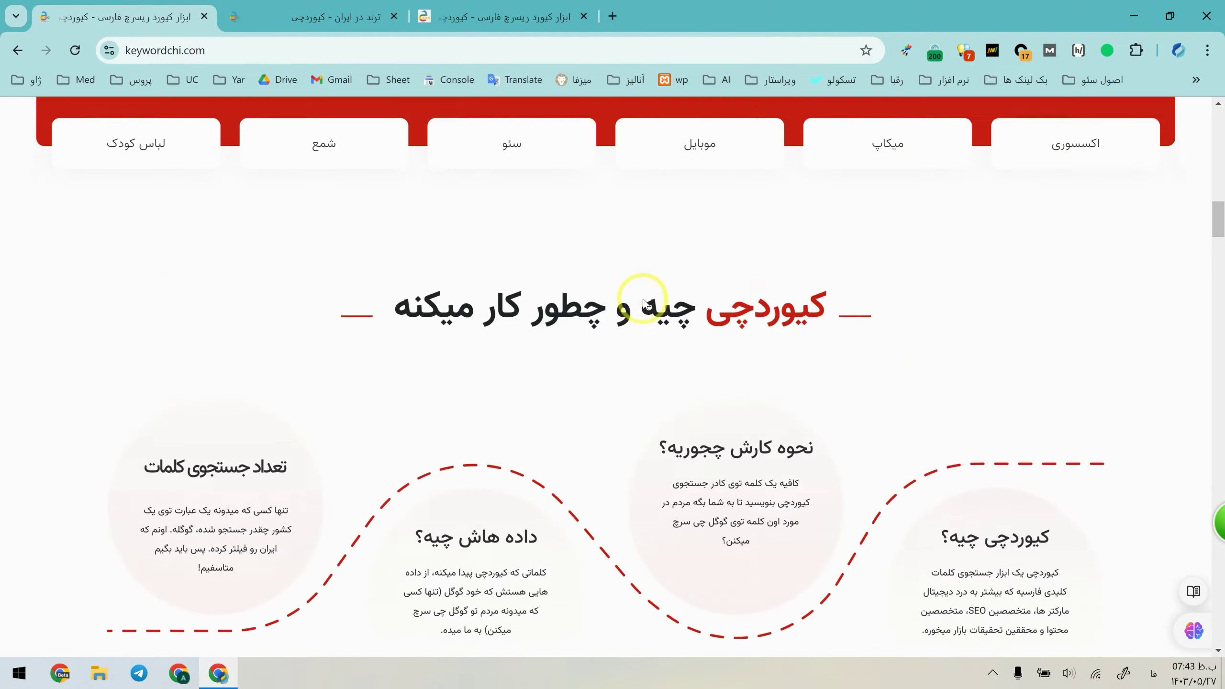
Step: Search Google for "google ads search volume" in a new tab
left_click(612, 14)
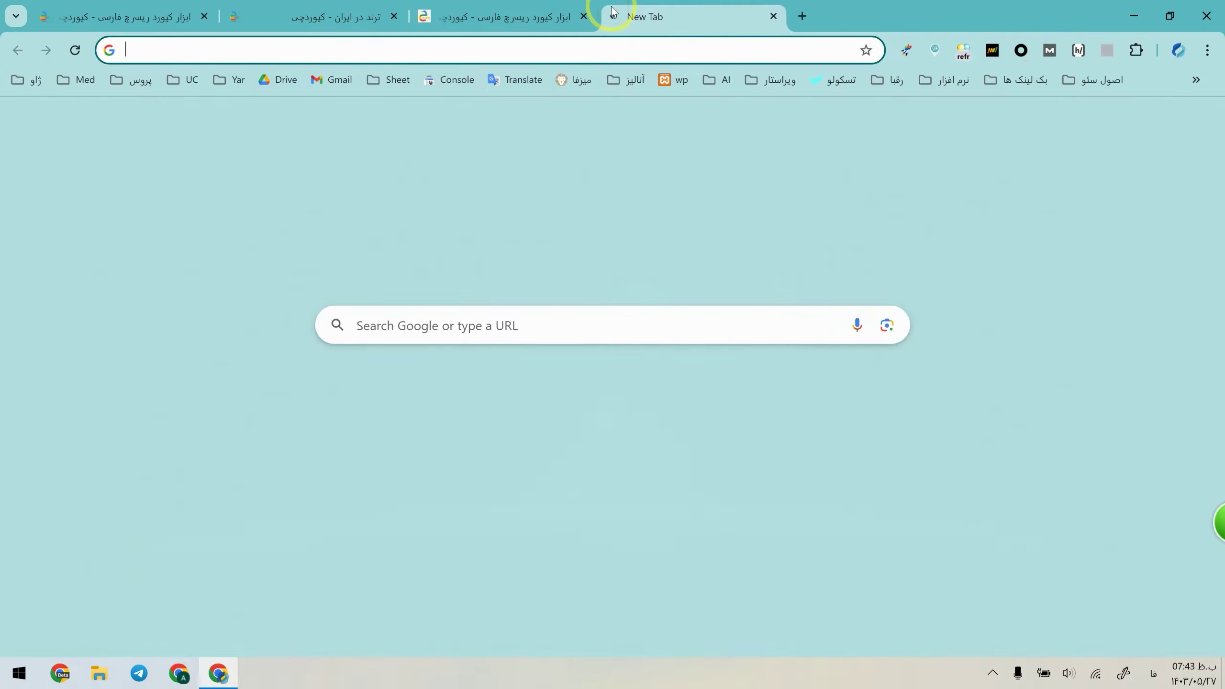
type("google ads search volume")
key("Return")
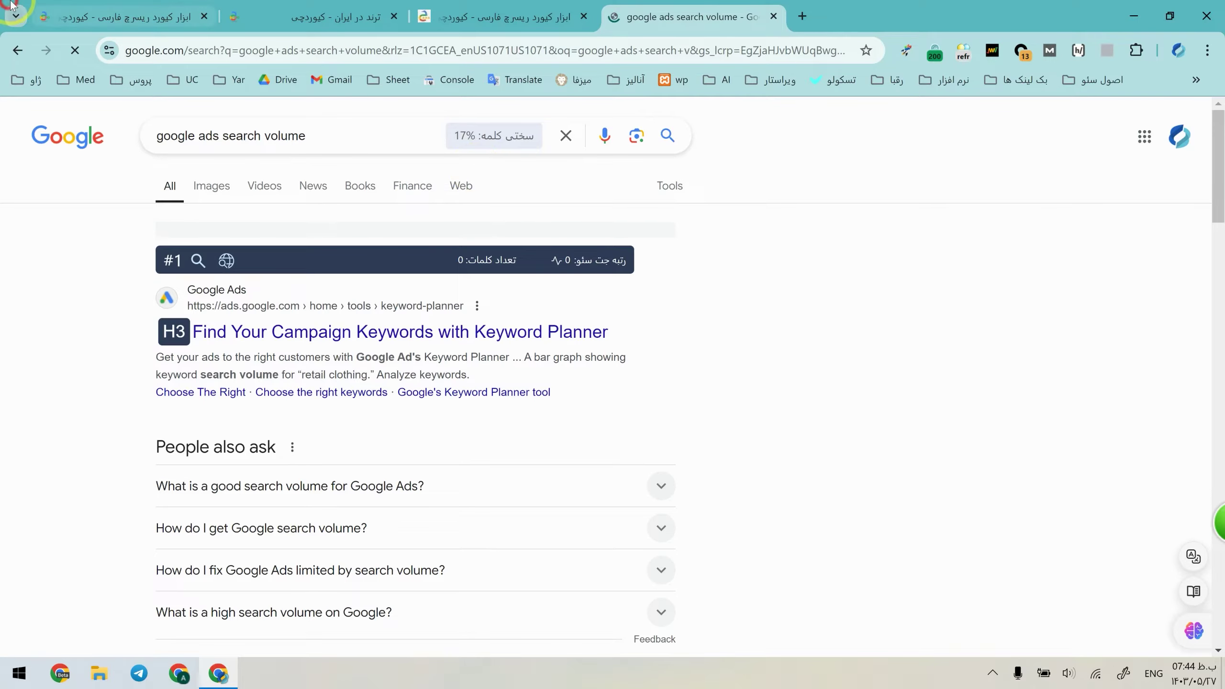
Step: Compare the Keywordchi explanation of its search data with the Google Ads search volume results, ending on the Keywordchi homepage
left_click(16, 16)
left_click(75, 12)
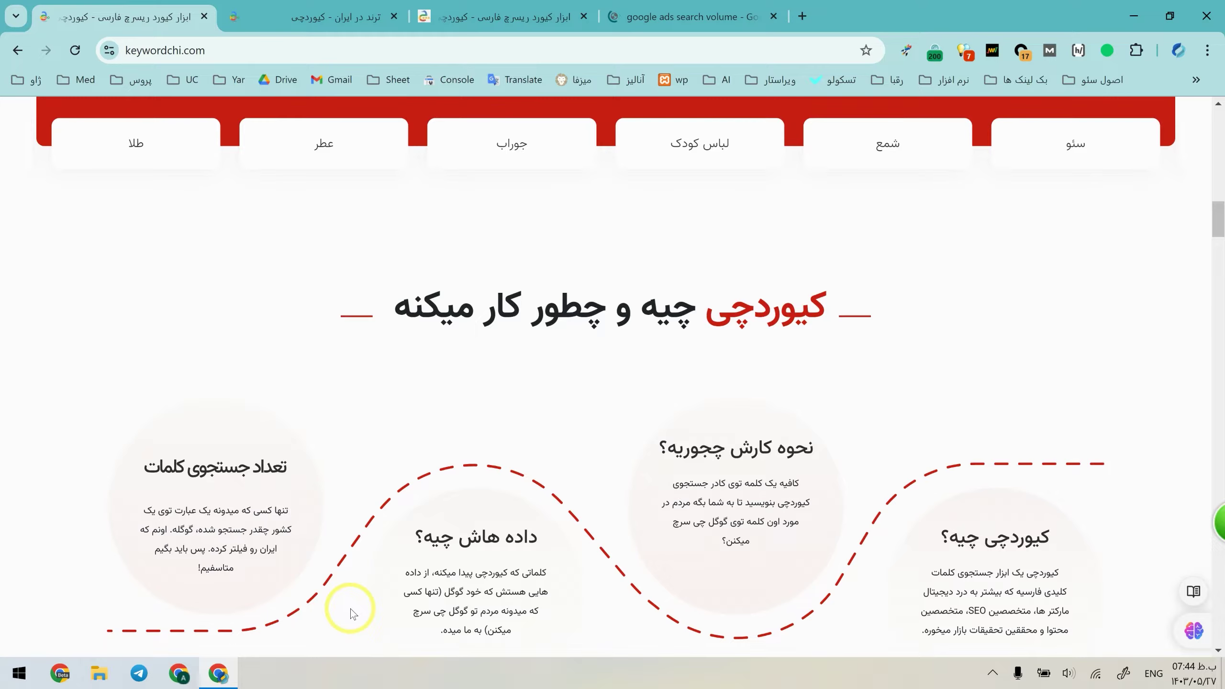
left_click(730, 7)
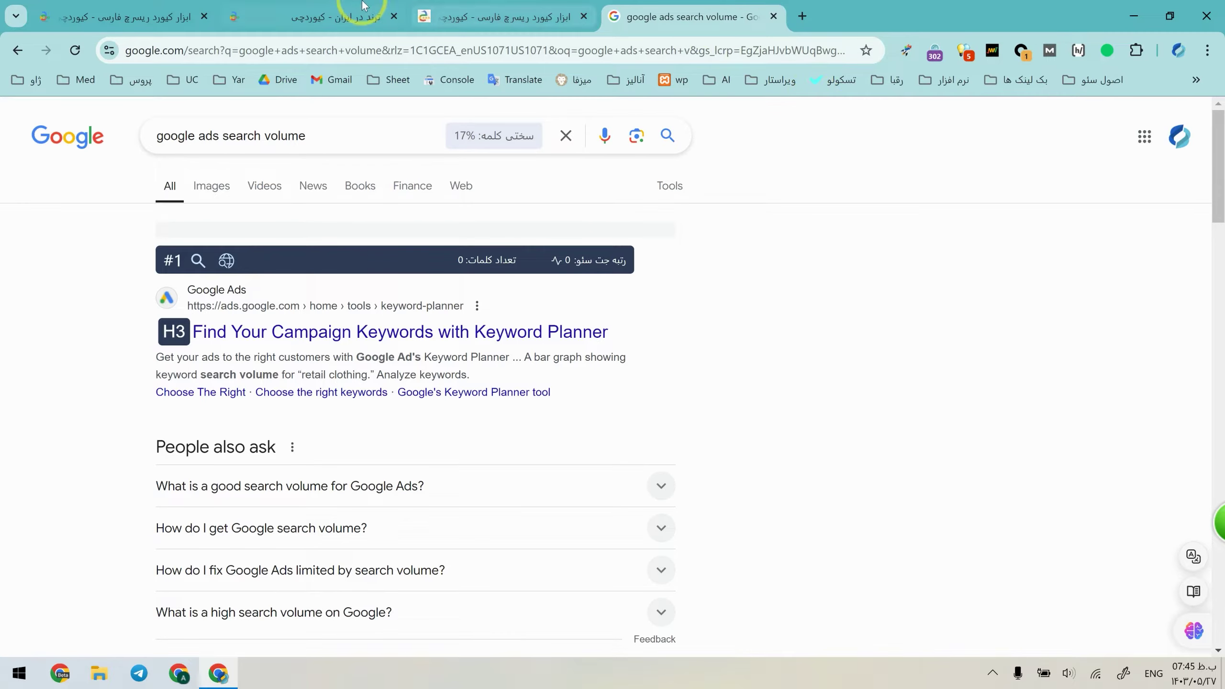
left_click(167, 5)
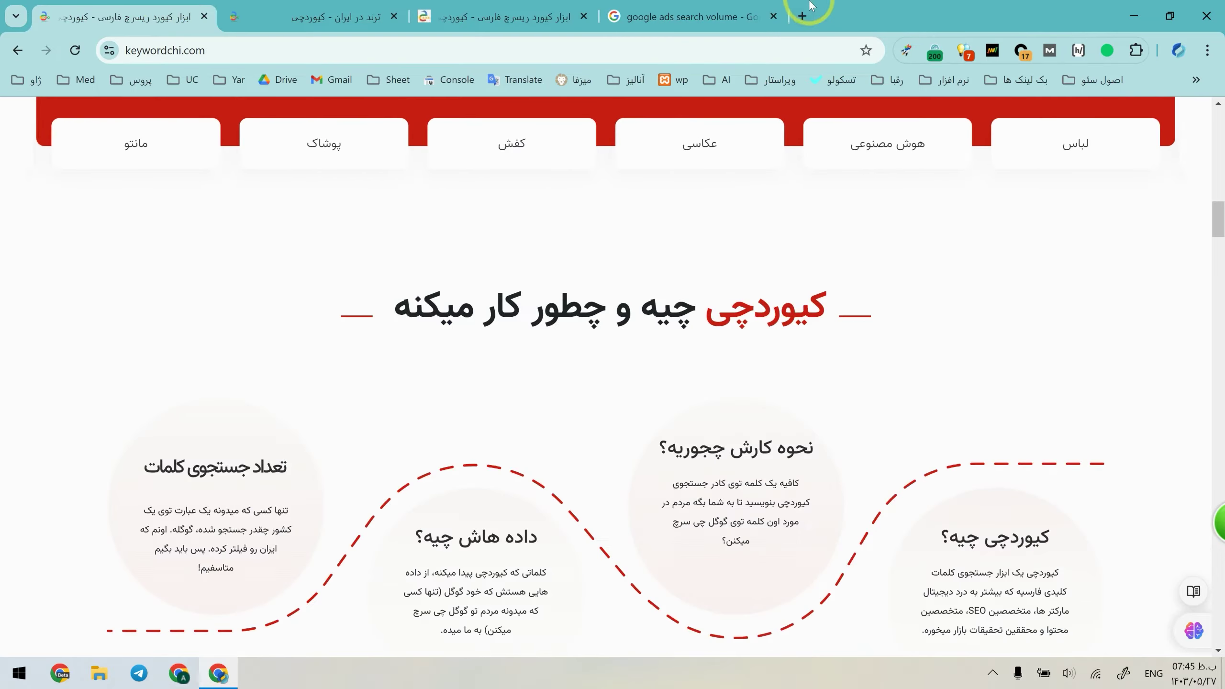
left_click(803, 15)
key("ctrl+w")
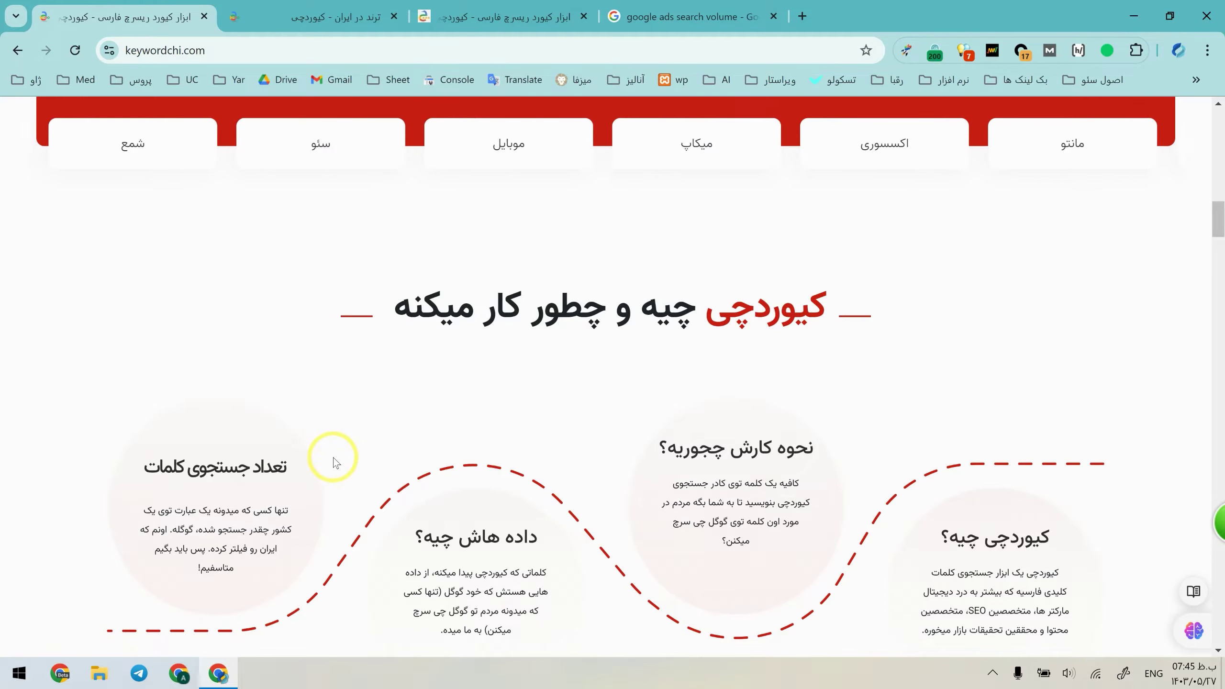
Step: Review the homepage's daily trends treemap, reset its view, and return to the keyword research search box
scroll(381, 480, "down", 3)
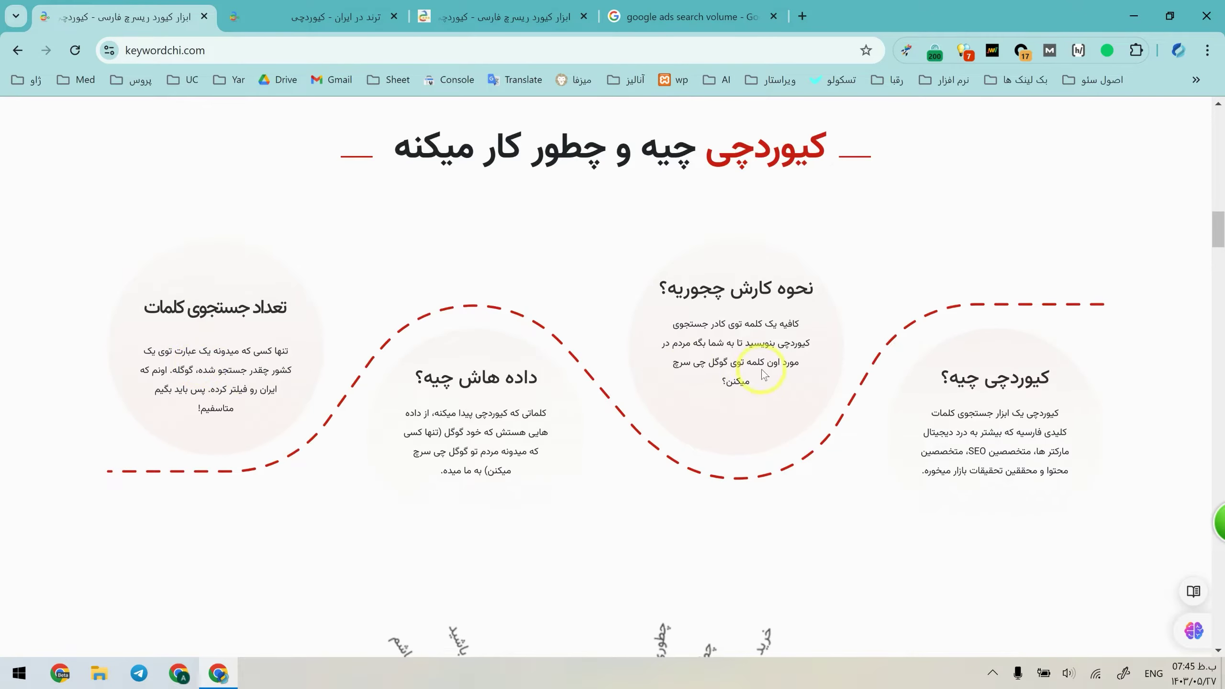
scroll(764, 374, "up", 20)
scroll(1047, 113, "down", 2)
scroll(578, 377, "down", 6)
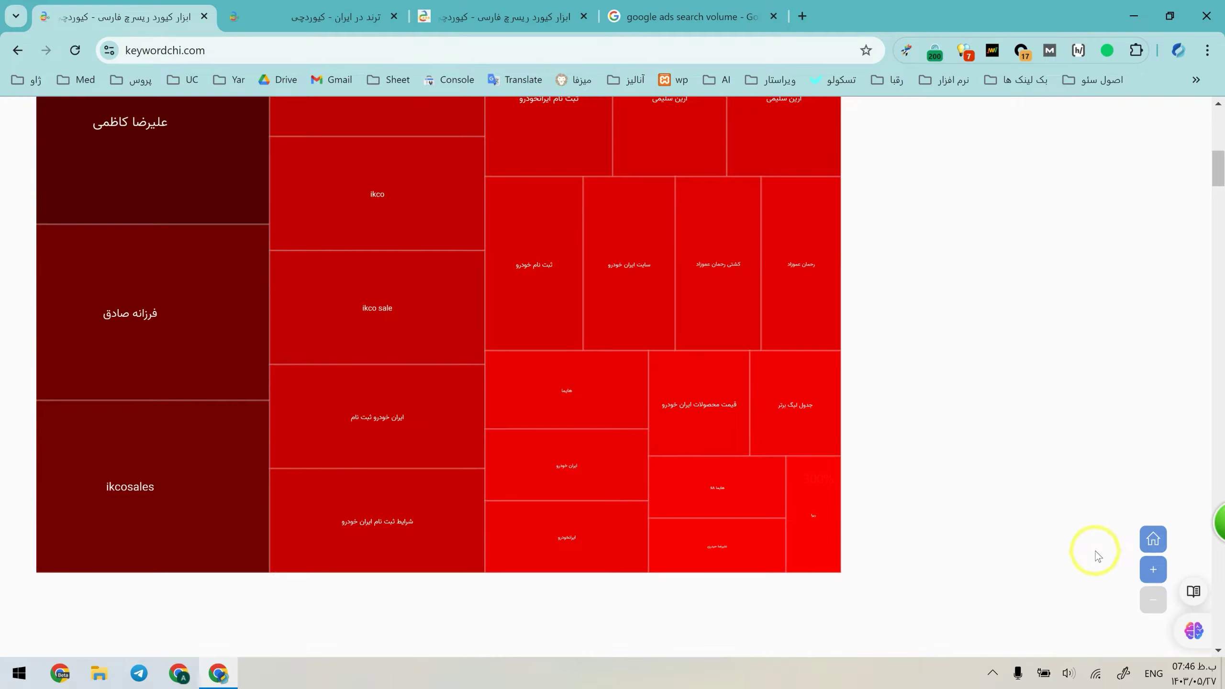
scroll(1173, 459, "down", 3)
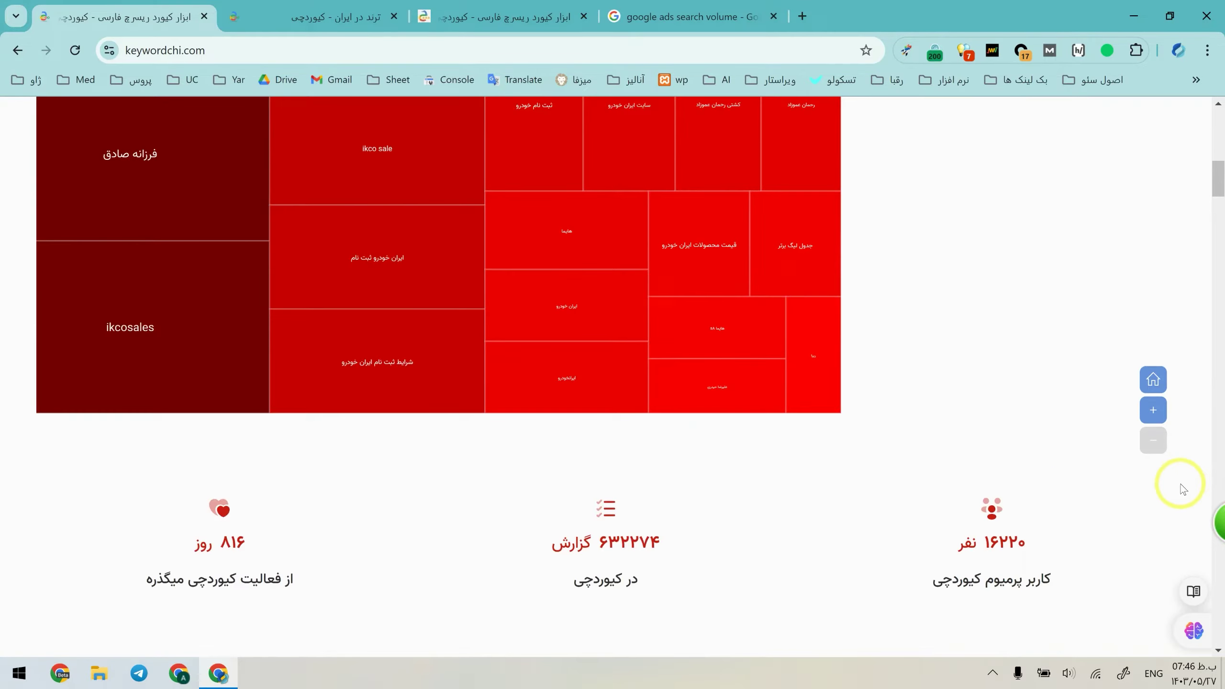
left_click(1152, 379)
scroll(134, 419, "up", 12)
scroll(533, 454, "up", 1)
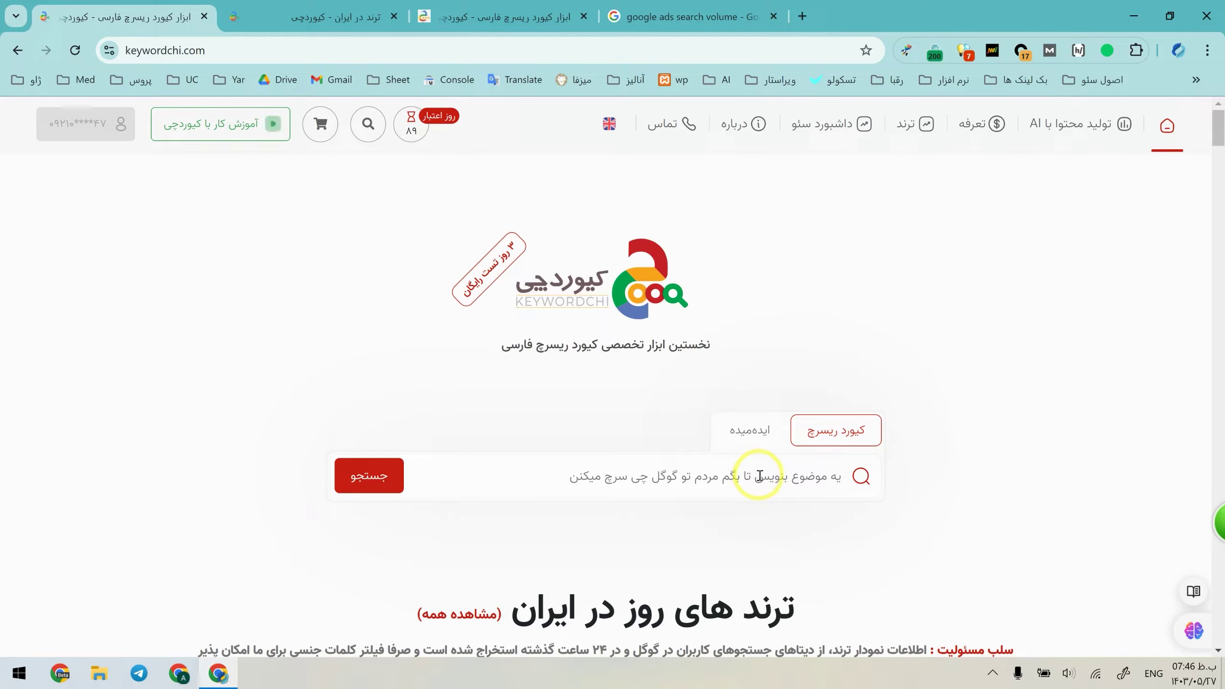
Step: Search Google for "آموزش تحقیق کلمات کلیدی" in a new tab and look over the results and videos
left_click(803, 16)
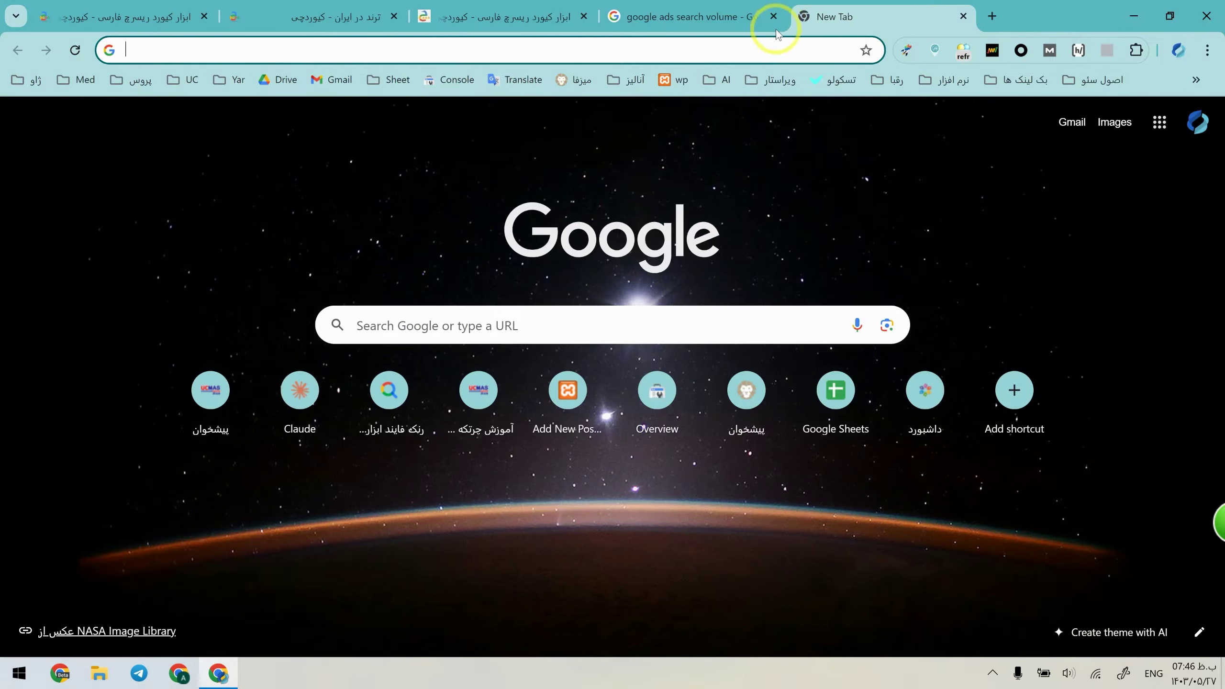
left_click(774, 47)
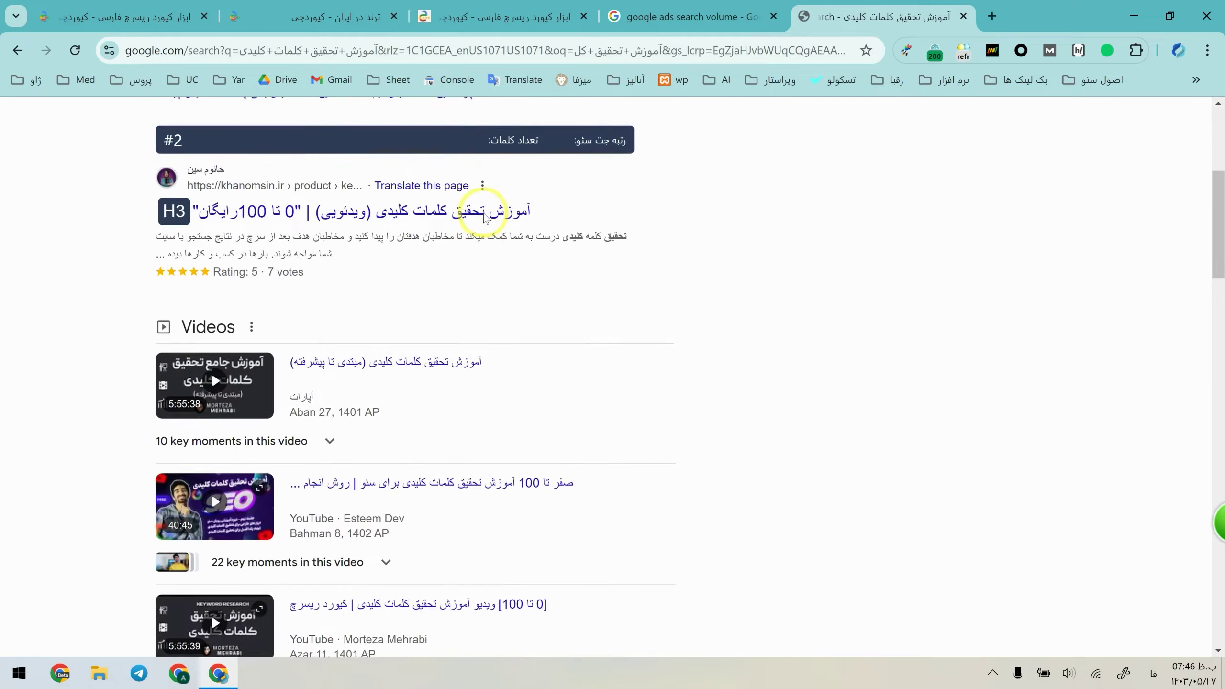
scroll(364, 199, "up", 5)
left_click_drag(375, 137, 468, 137)
left_click(706, 296)
scroll(366, 411, "down", 8)
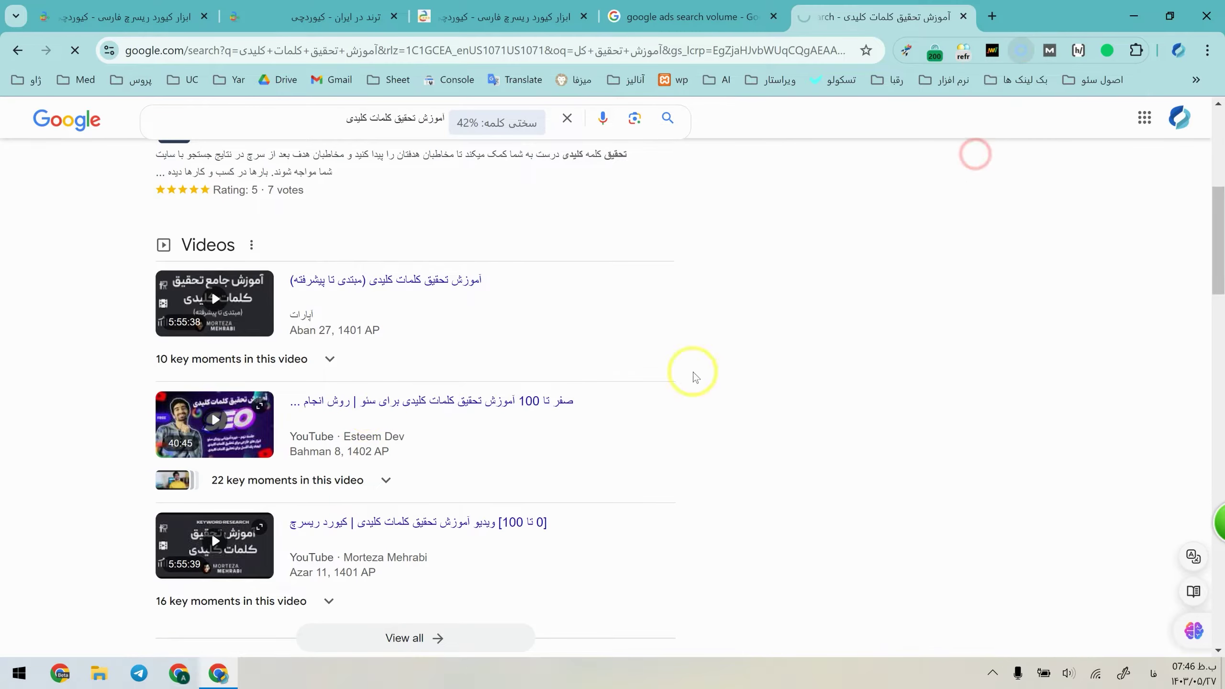
Step: Open the Esteem Dev keyword research video, skip to 38:10, and examine the keyword spreadsheet in full screen before exiting it
left_click(313, 405)
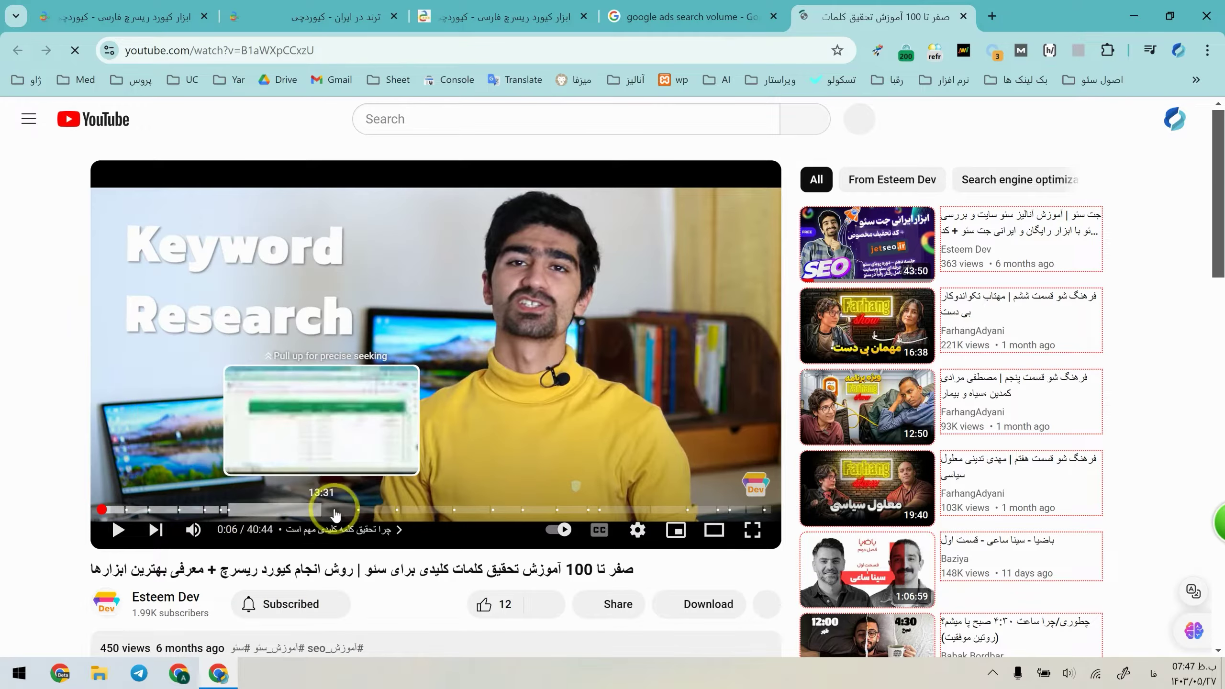
left_click(729, 510)
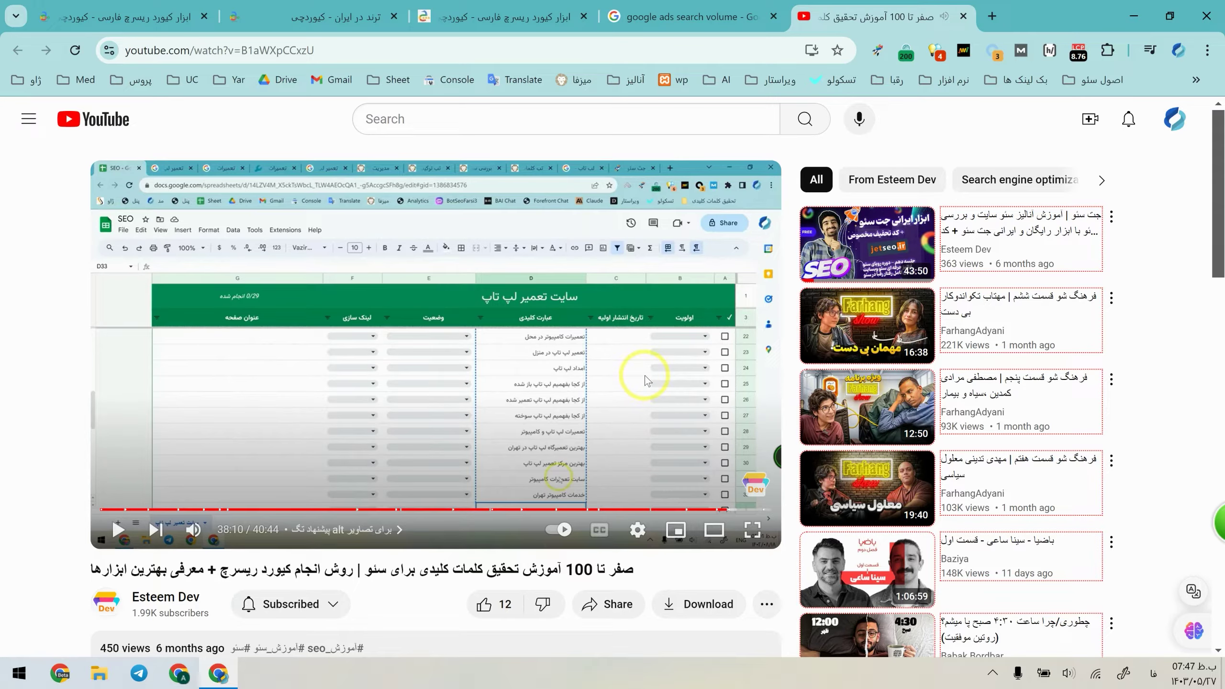
mouse_move(246, 540)
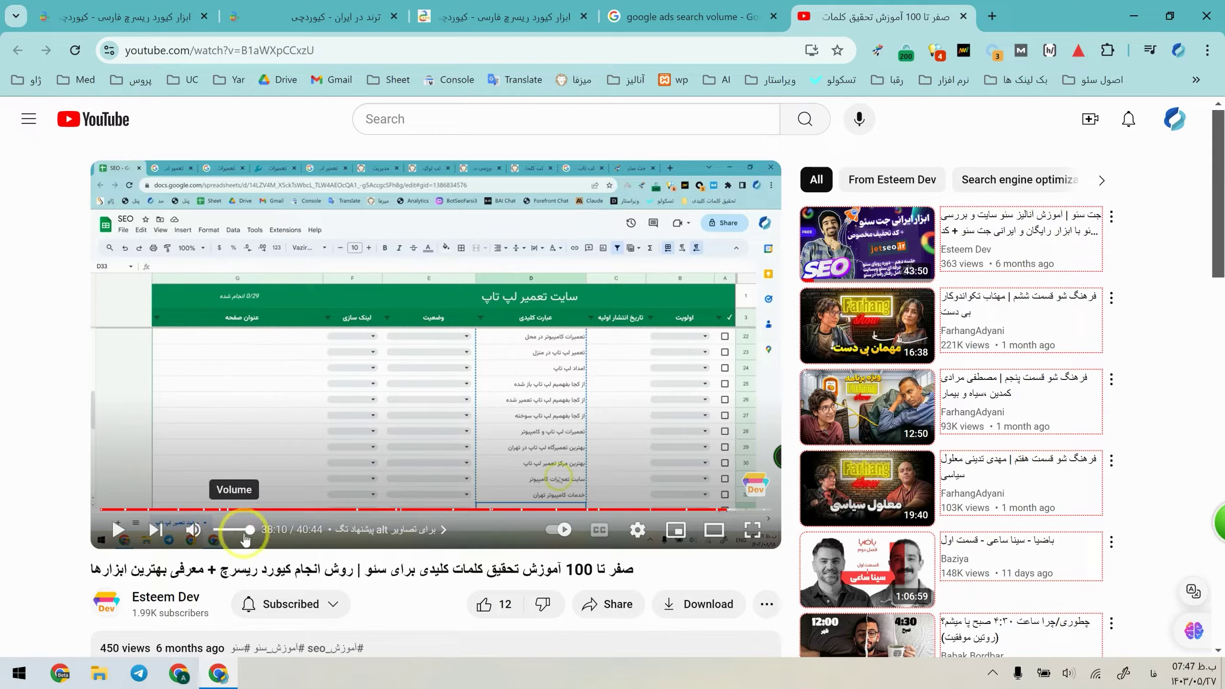
left_click(753, 534)
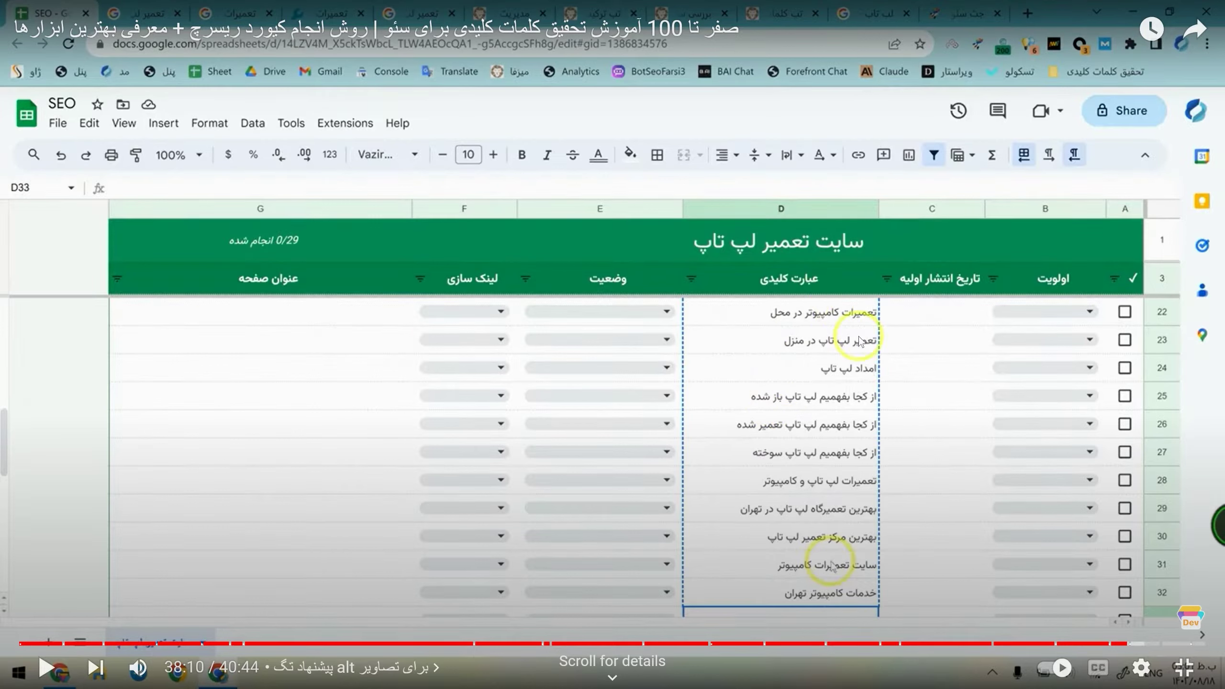
left_click(1184, 669)
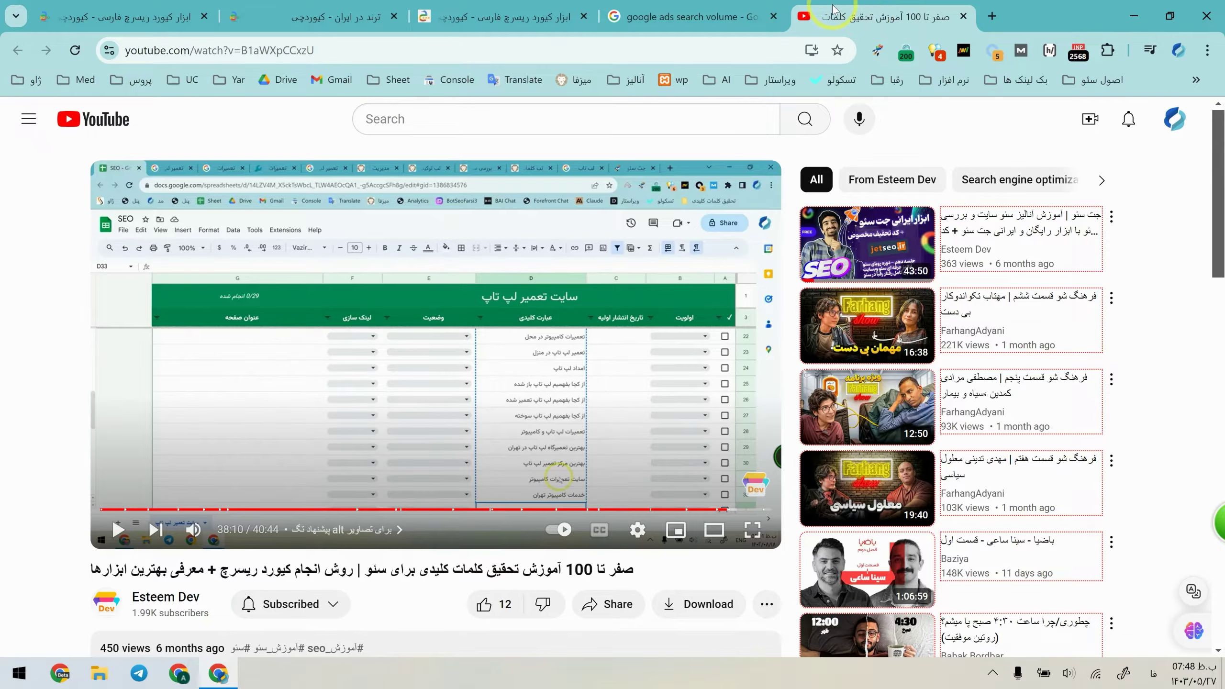
Step: Close the video, search Google for "انرژی فعالسازی", then rerun the search as "انرژی فعال سازی" and look over the results
middle_click(833, 8)
left_click(801, 17)
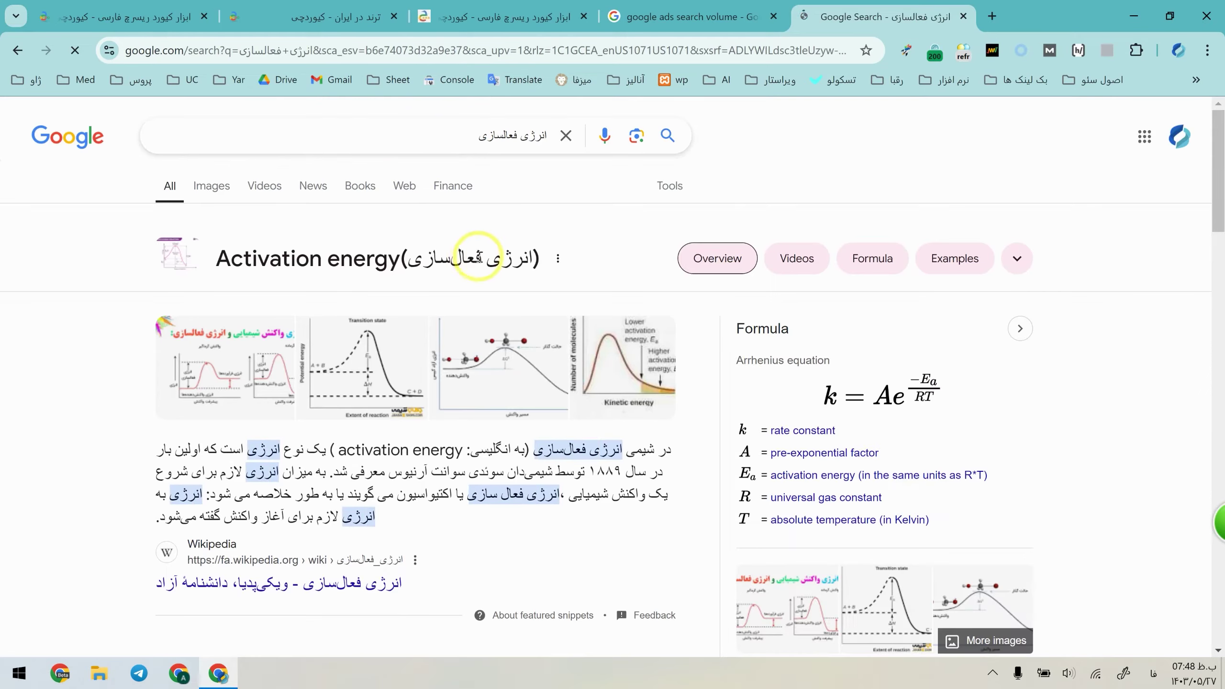
left_click(499, 147)
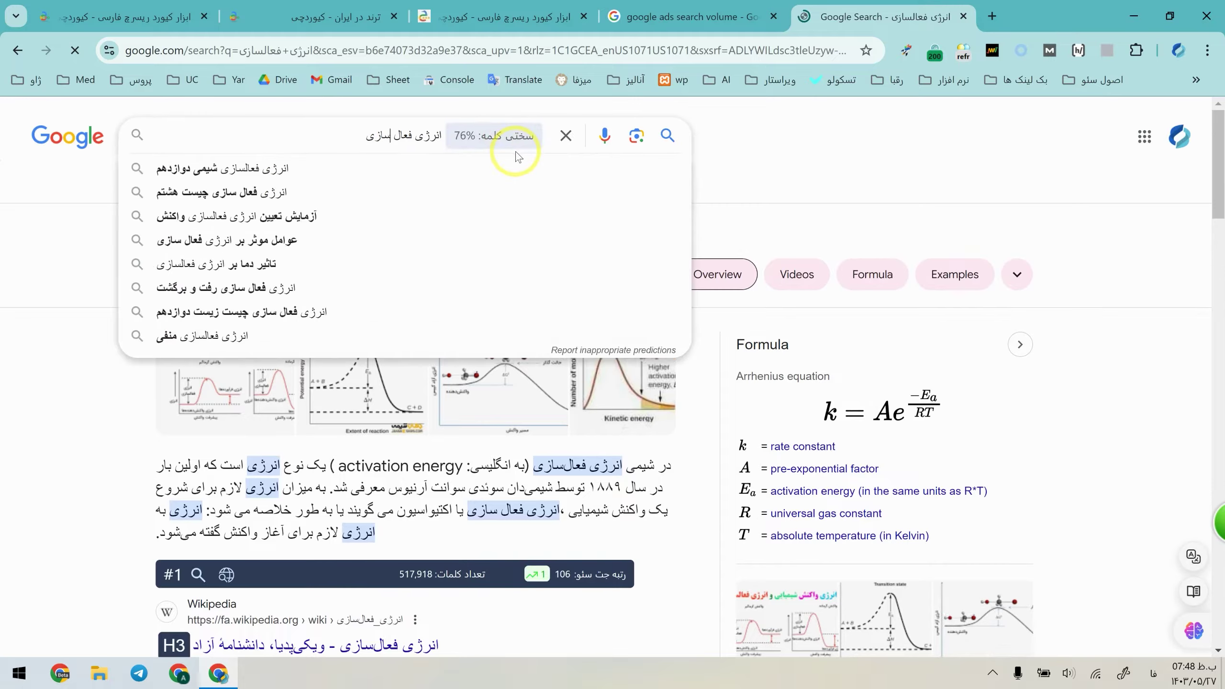
key("Return")
scroll(593, 348, "down", 5)
scroll(560, 405, "down", 7)
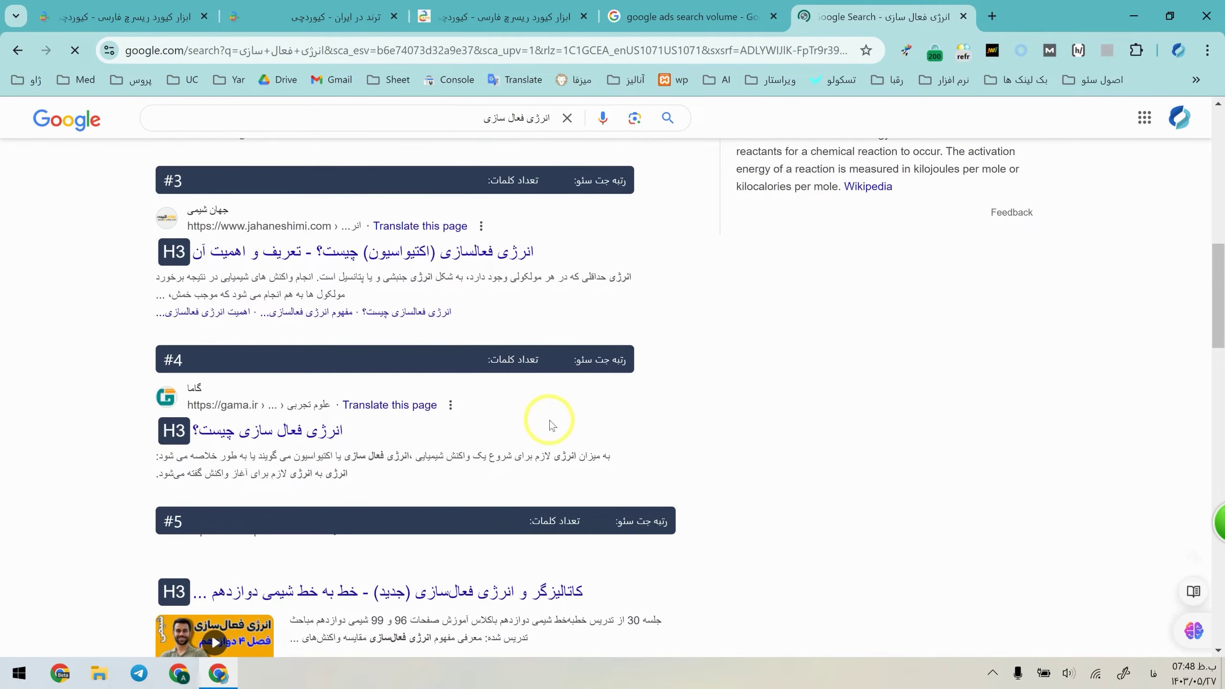
Step: Show the image results for "انرژی فعال سازی" and preview the potential energy diagram with the transition state
scroll(204, 198, "up", 10)
left_click(204, 198)
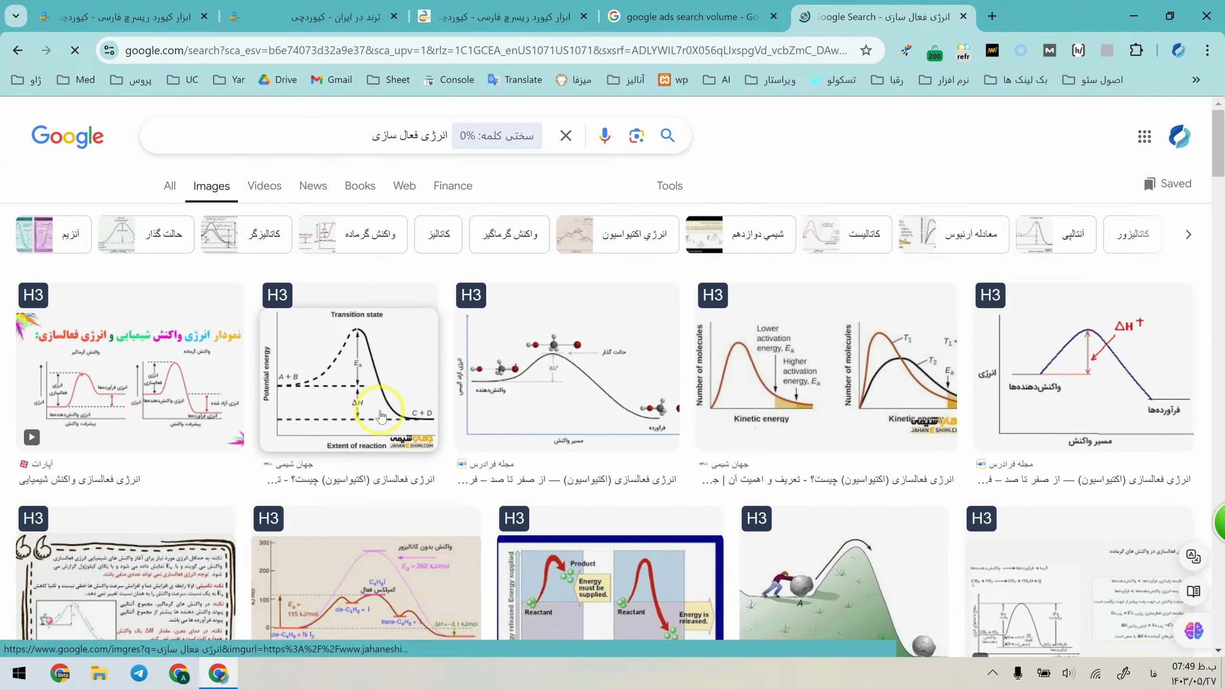
left_click(1086, 406)
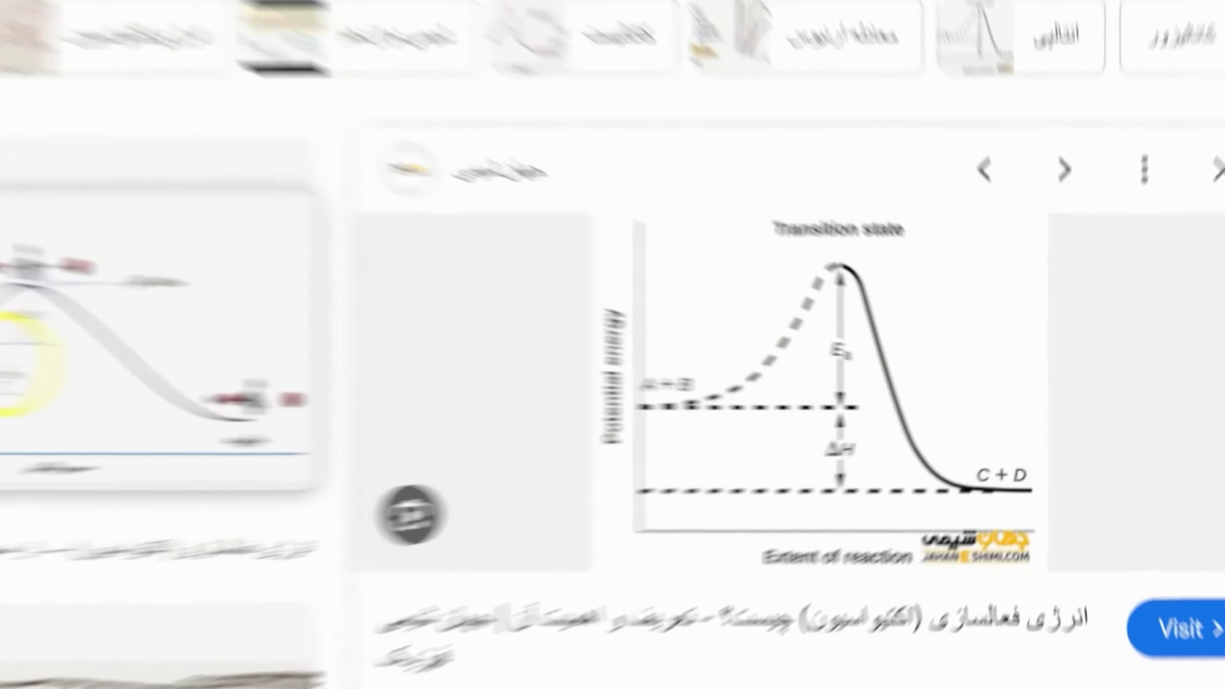
Step: Preview the Gibbs free energy reaction diagram from مجله فرادرس in the image results
left_click(4, 364)
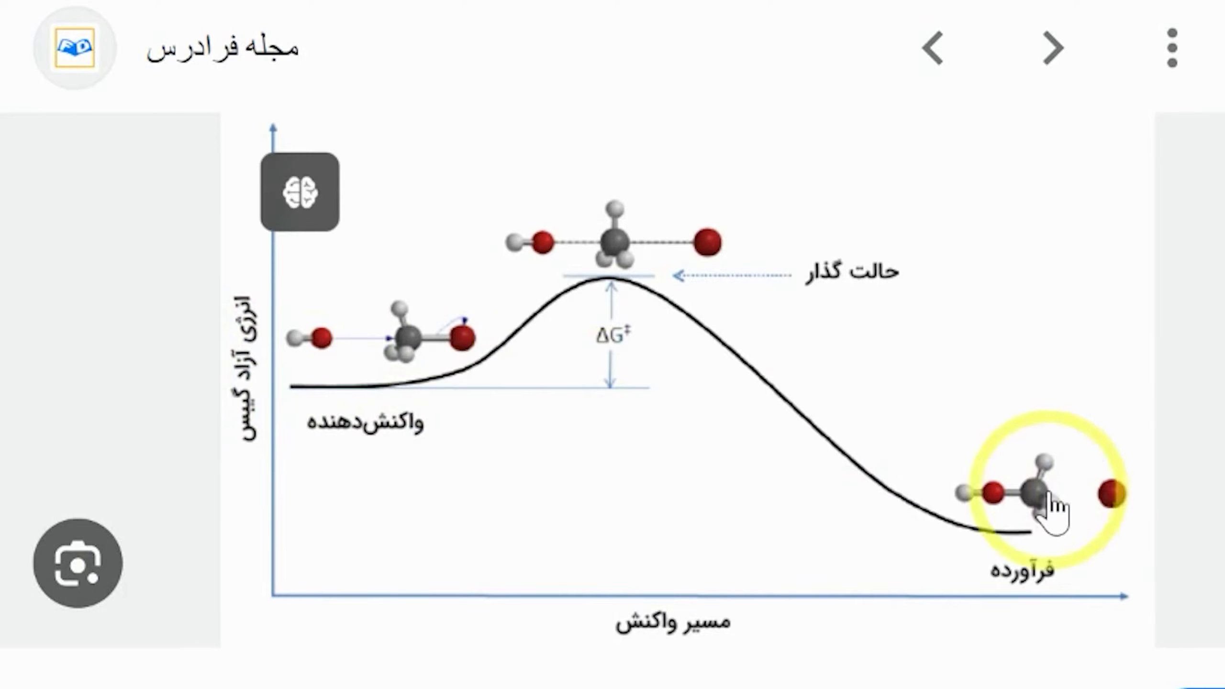
key("Right")
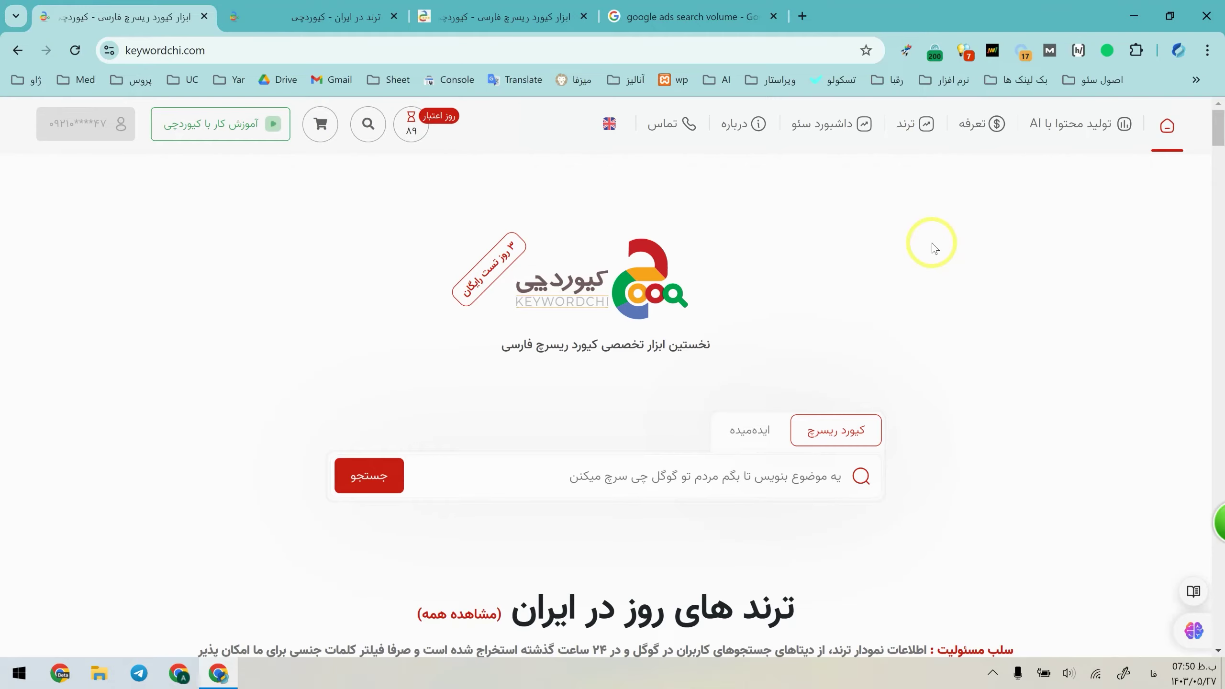
Step: Switch to the Keywordchi homepage and run a keyword research search for "رژیم غذایی"
scroll(11, 254, "down", 5)
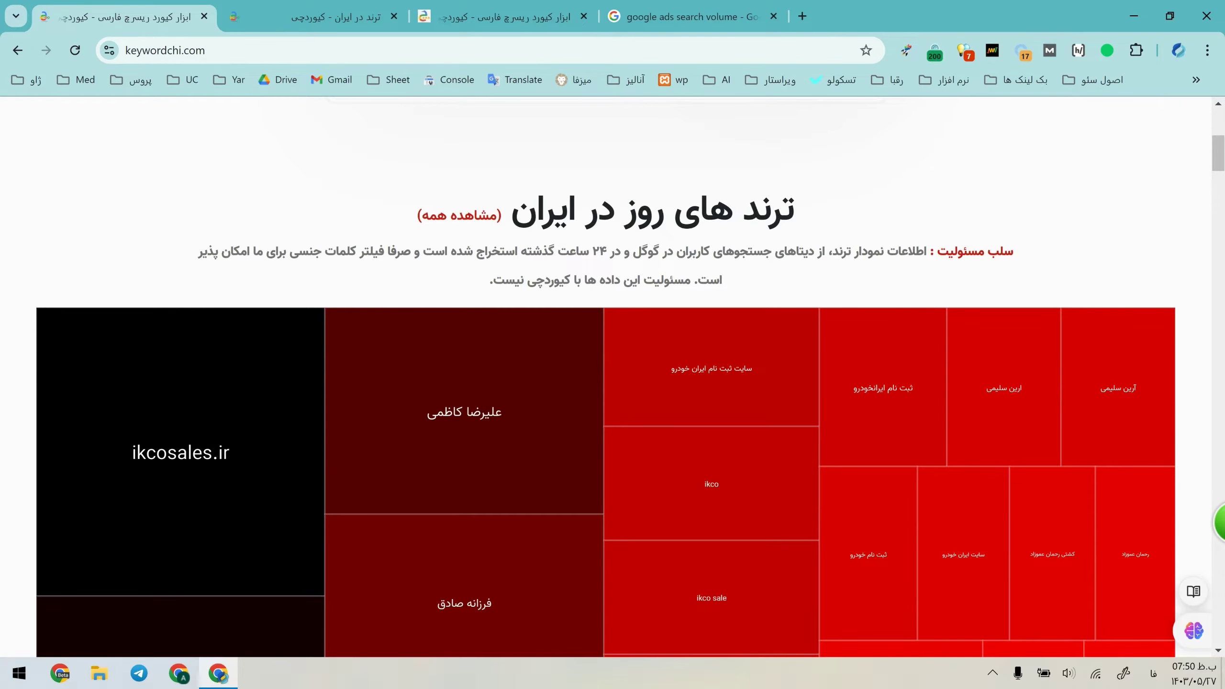
scroll(898, 174, "up", 5)
left_click(767, 477)
type("رژیم غذایی")
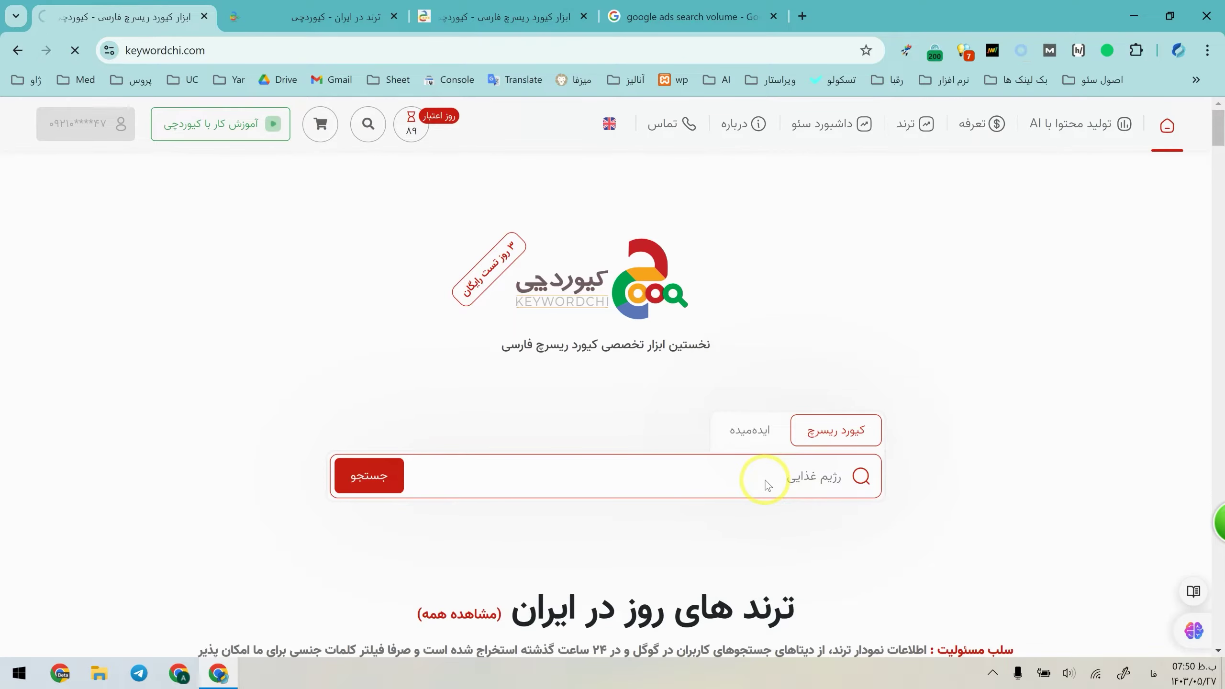
Step: Switch the Google and Bing top-search diagram to the information list and look over the suggested keywords
scroll(1064, 273, "down", 5)
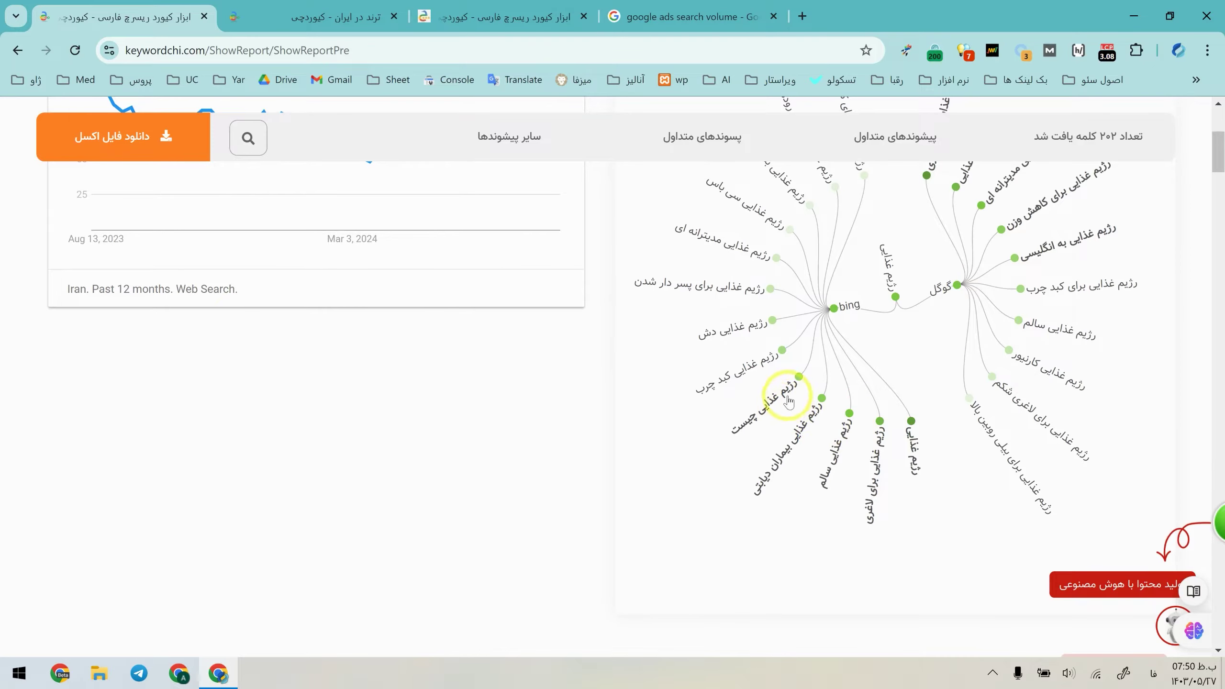
scroll(788, 401, "up", 5)
left_click(998, 200)
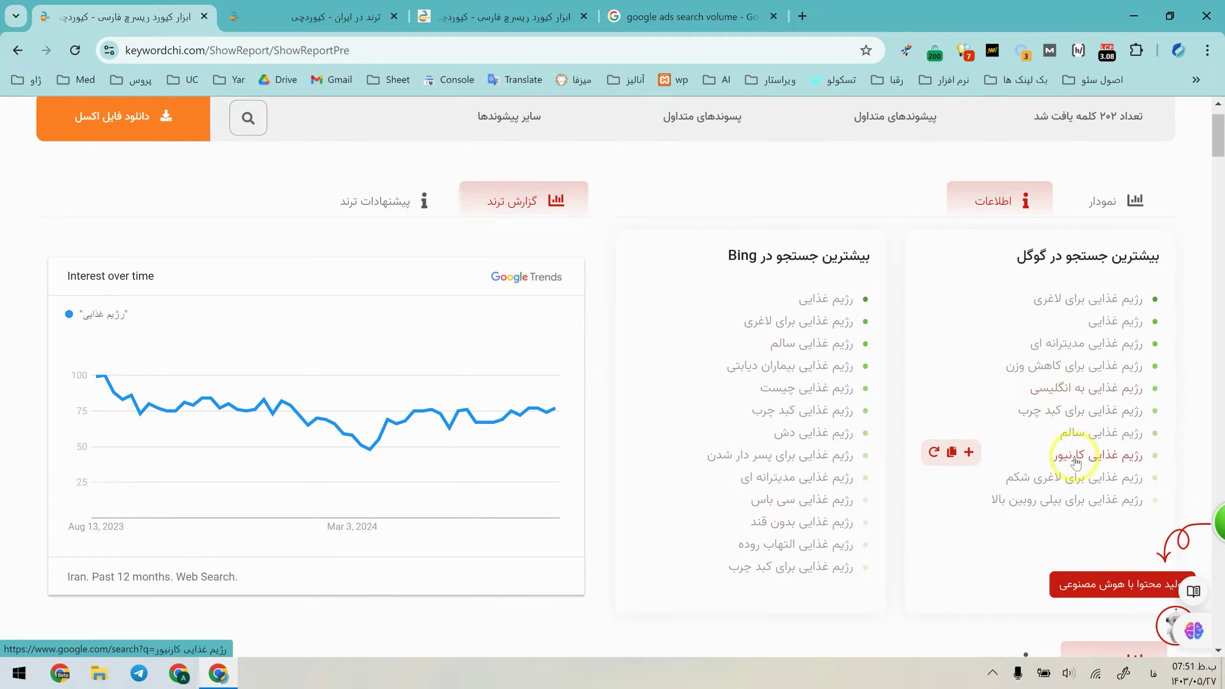
scroll(1075, 470, "down", 2)
scroll(1074, 471, "up", 2)
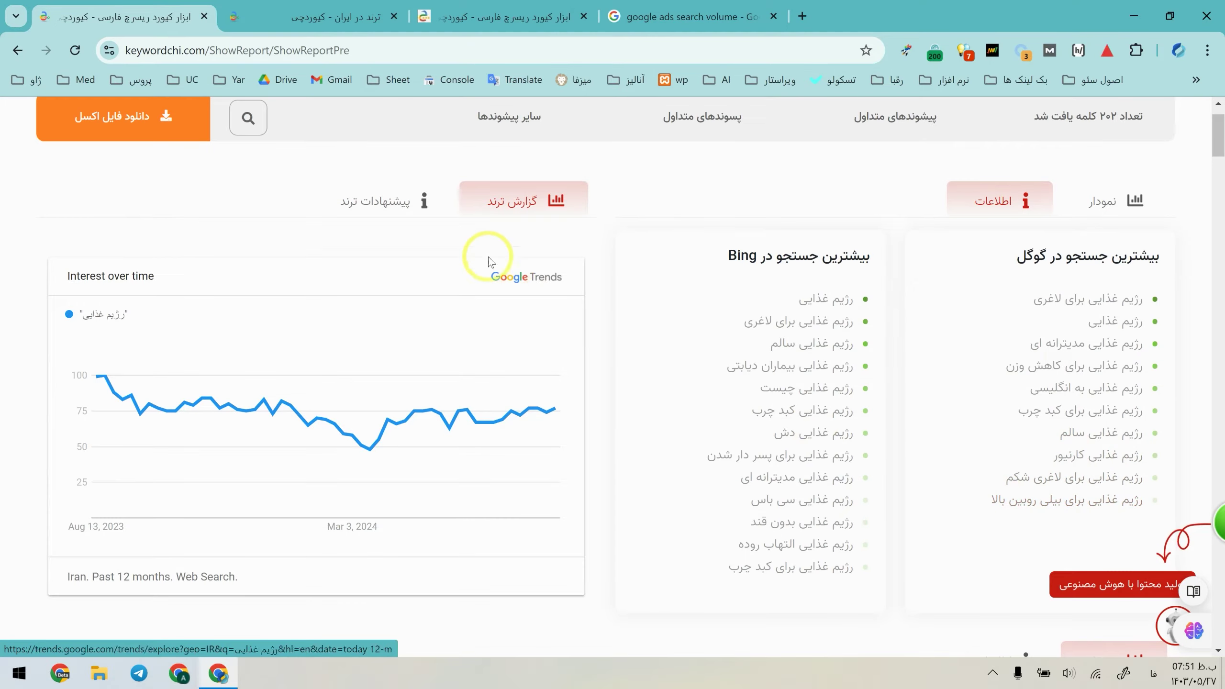
Step: Open Google Trends in a new tab and explore the search term "رژیم غذایی"
left_click(802, 17)
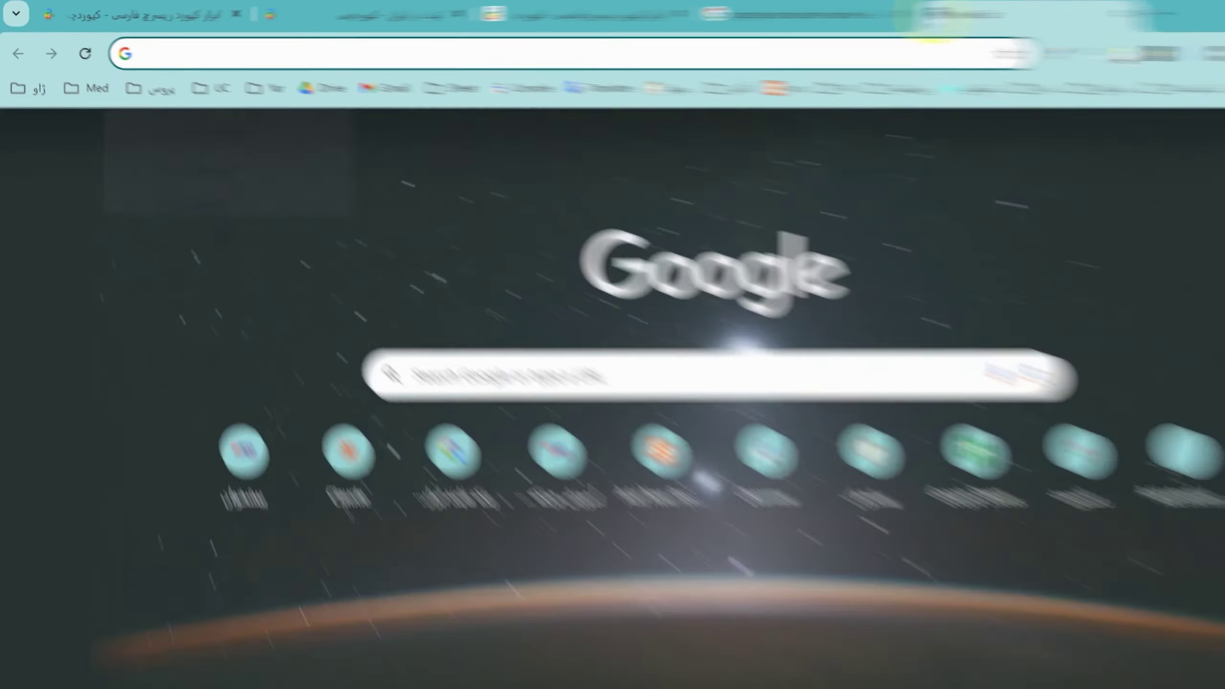
type("trend.google.com/trends/")
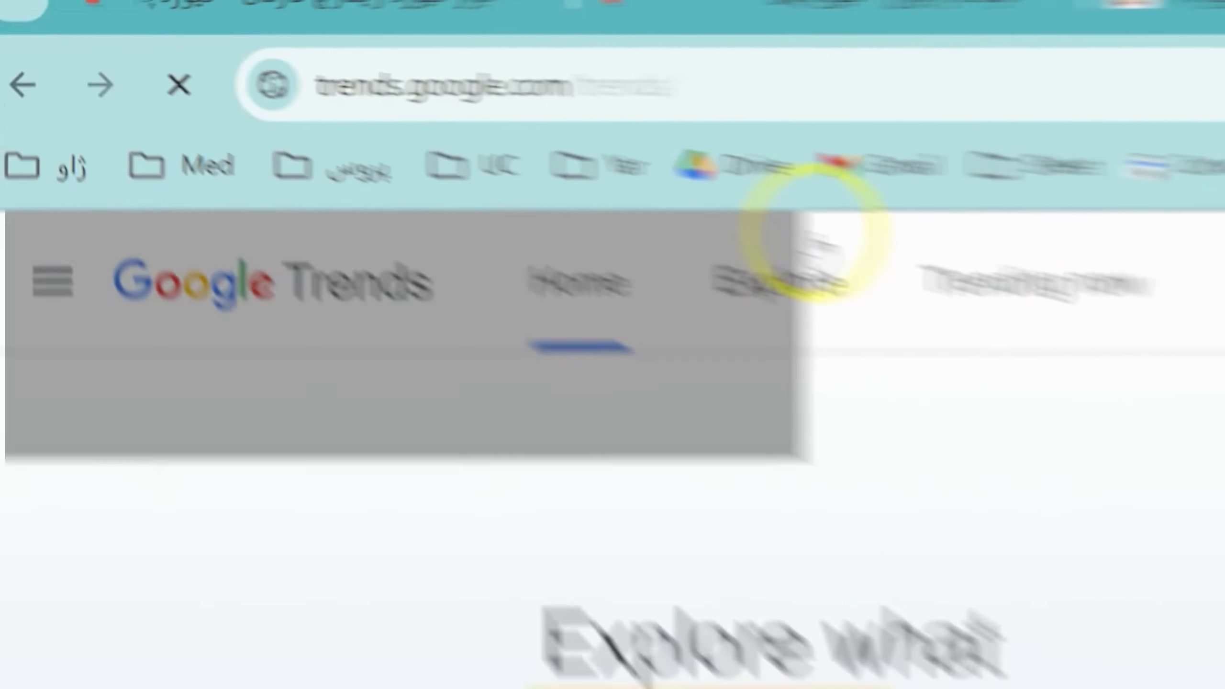
left_click(589, 316)
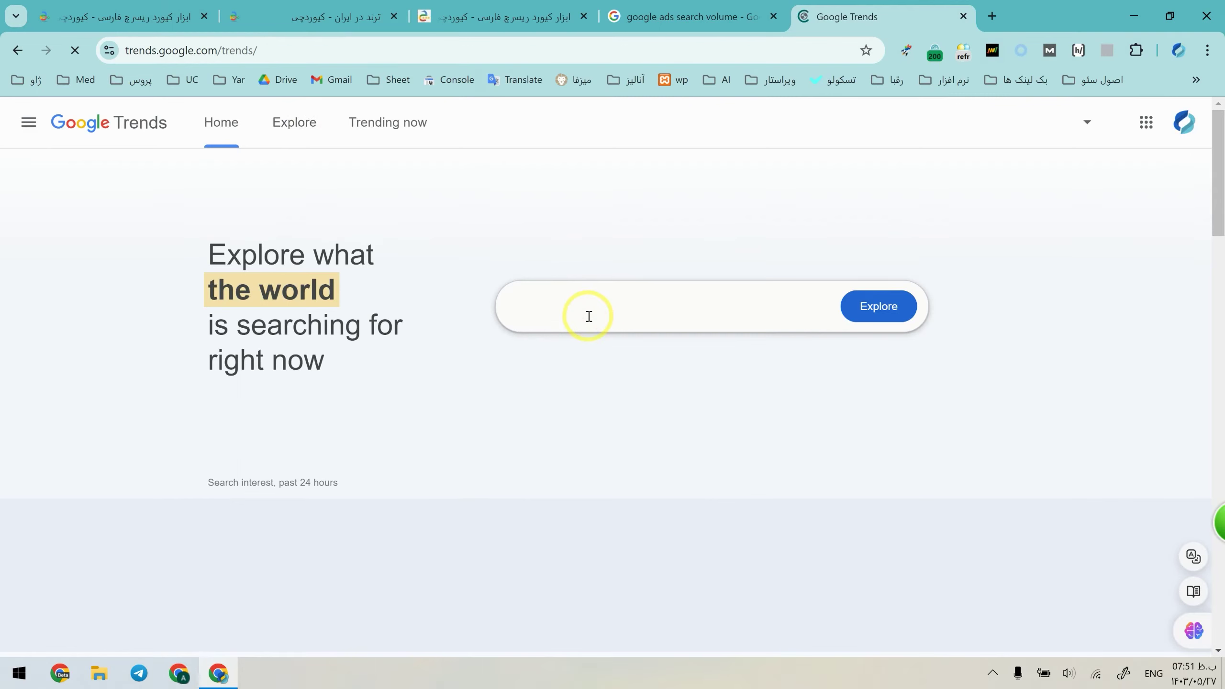
type("رژیم غذایی")
left_click(878, 306)
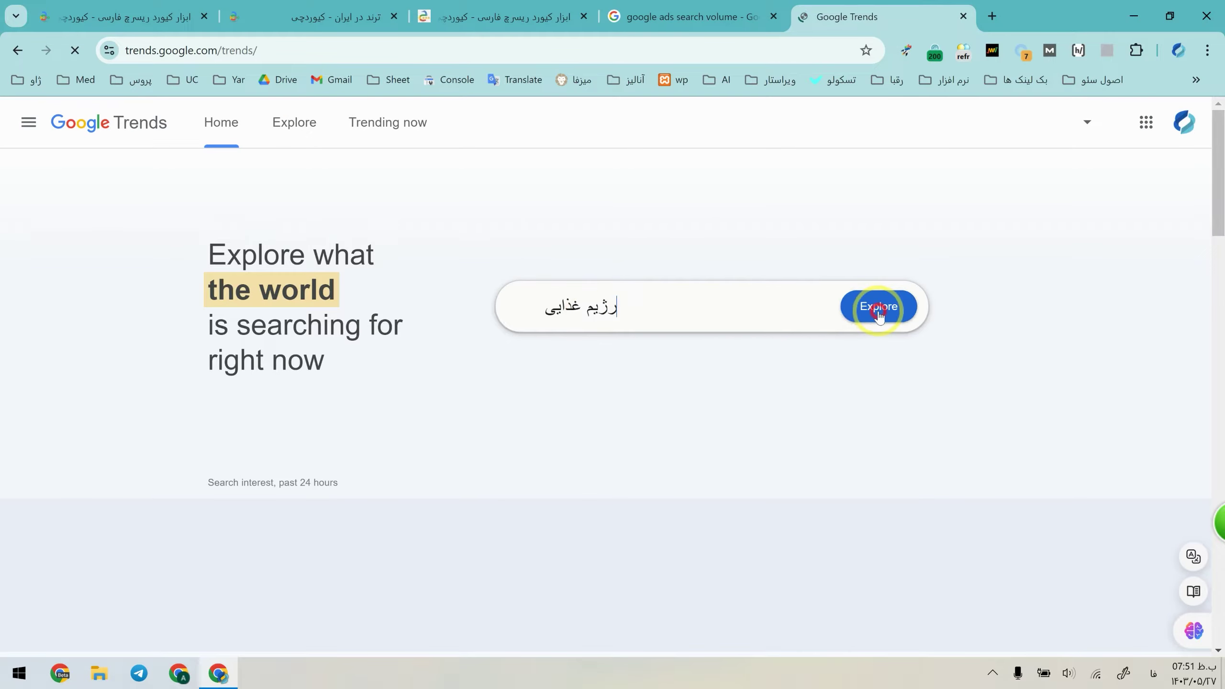
Step: Add "رژیم غذایی مدیترانه ای" as a comparison search term and set the region to Worldwide
left_click(696, 235)
type("رژیم غذایی مدیترانه ای")
left_click(709, 291)
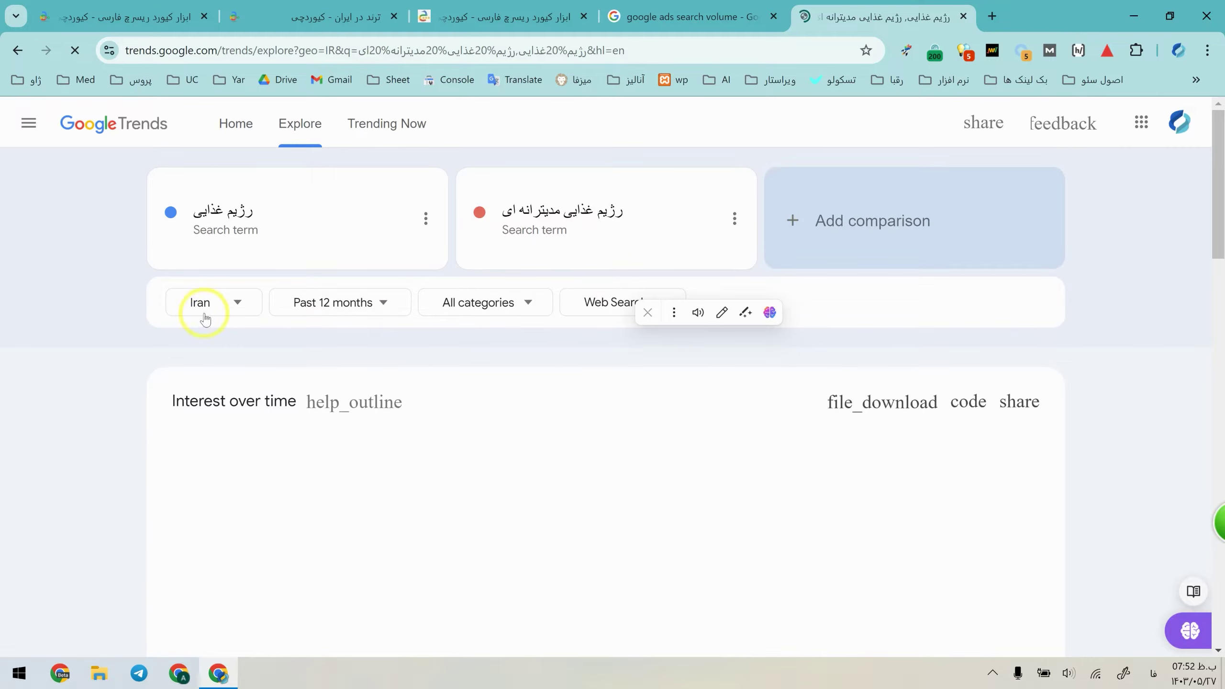
left_click(227, 309)
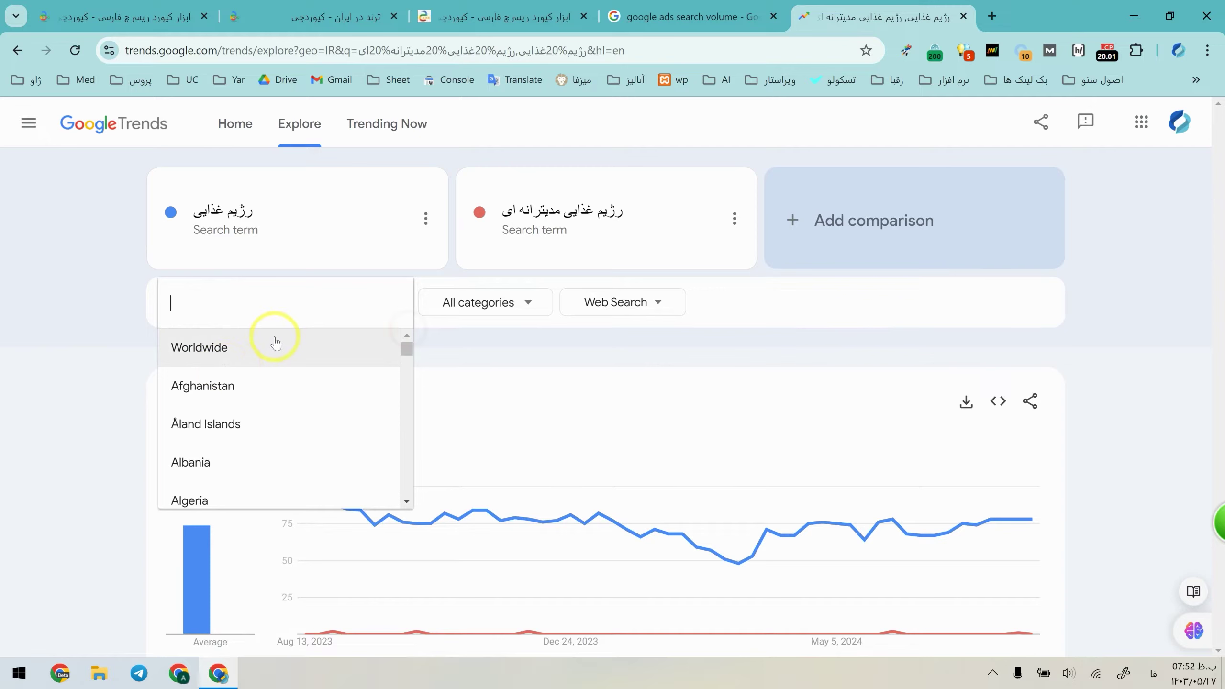
left_click(275, 343)
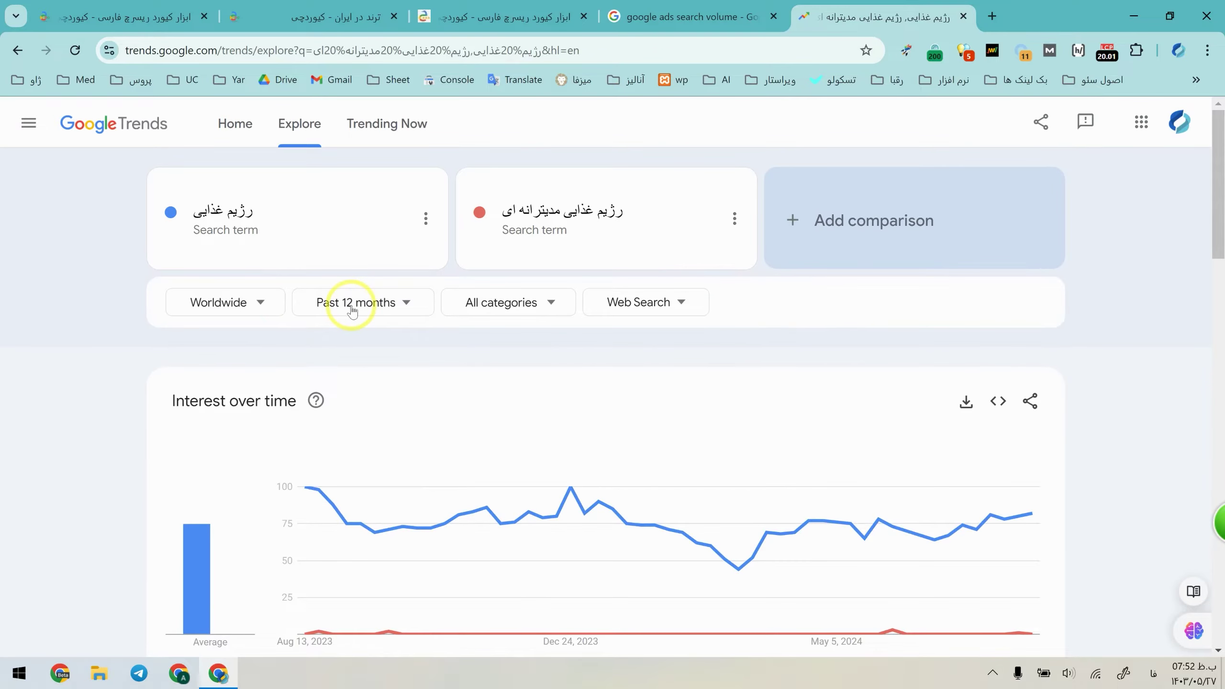
scroll(353, 311, "down", 2)
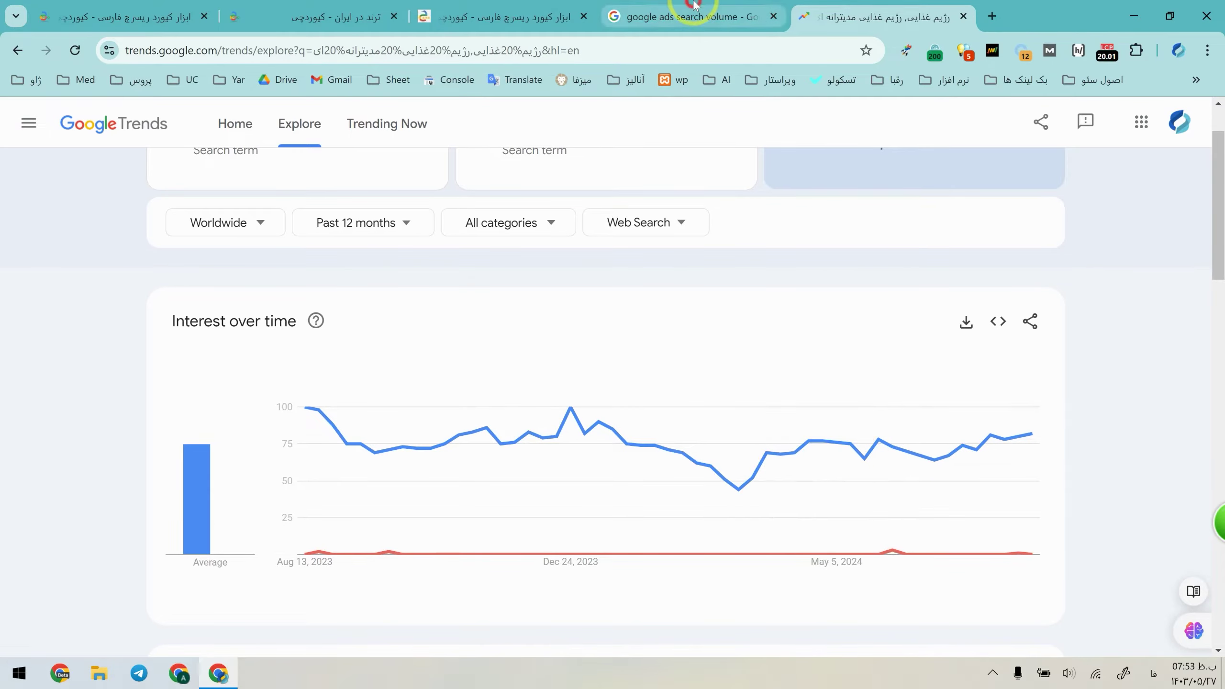
Step: Copy "رژیم غذایی چیست" from the Keywordchi Bing list and add it as a third search term in Google Trends
left_click(685, 15)
left_click(507, 15)
left_click(272, 6)
left_click(125, 16)
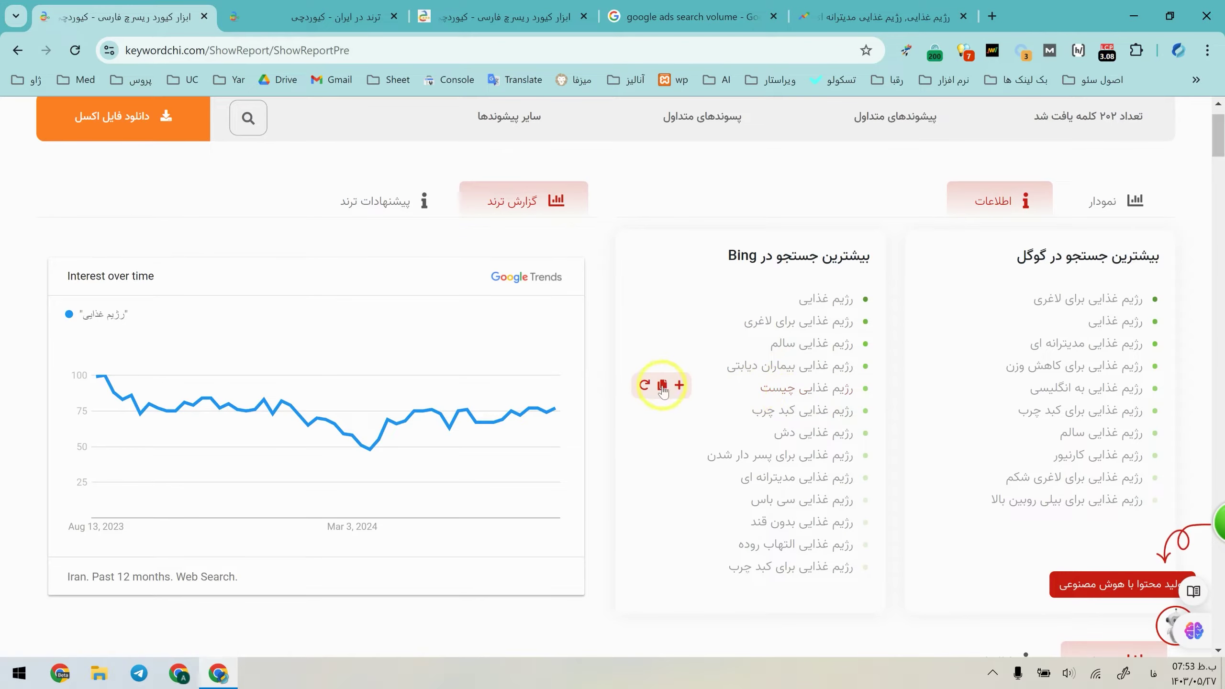
left_click(662, 384)
left_click(826, 6)
left_click(820, 227)
key("ctrl+v")
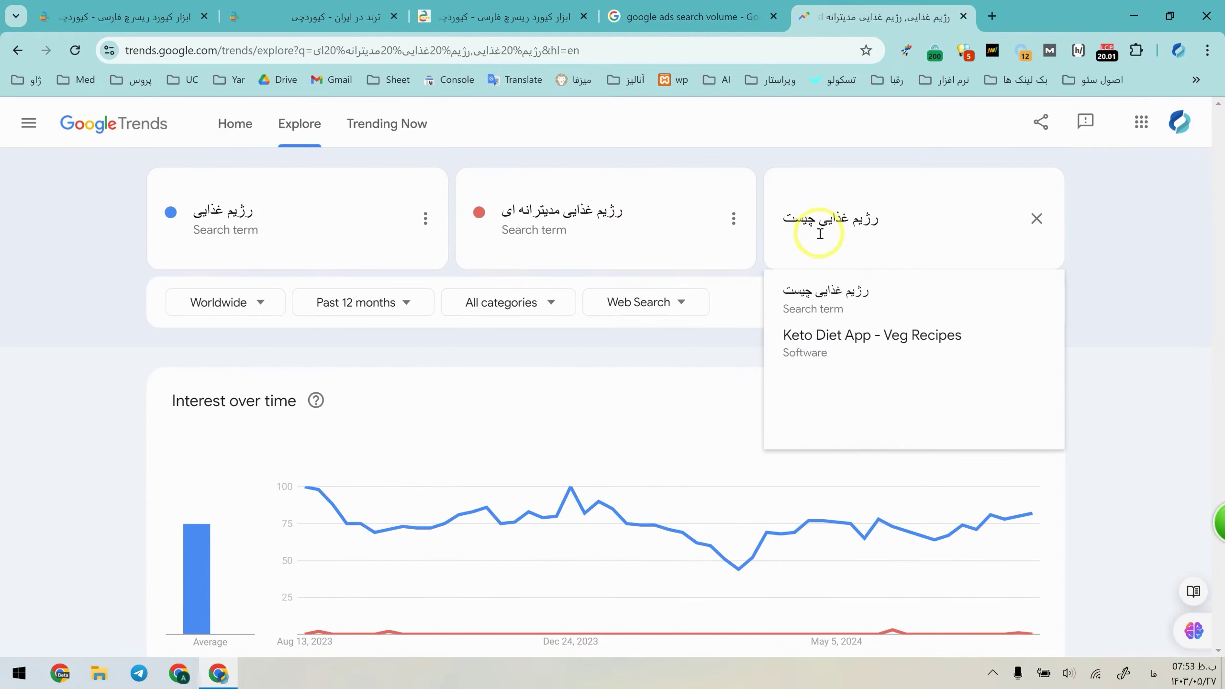
left_click(829, 293)
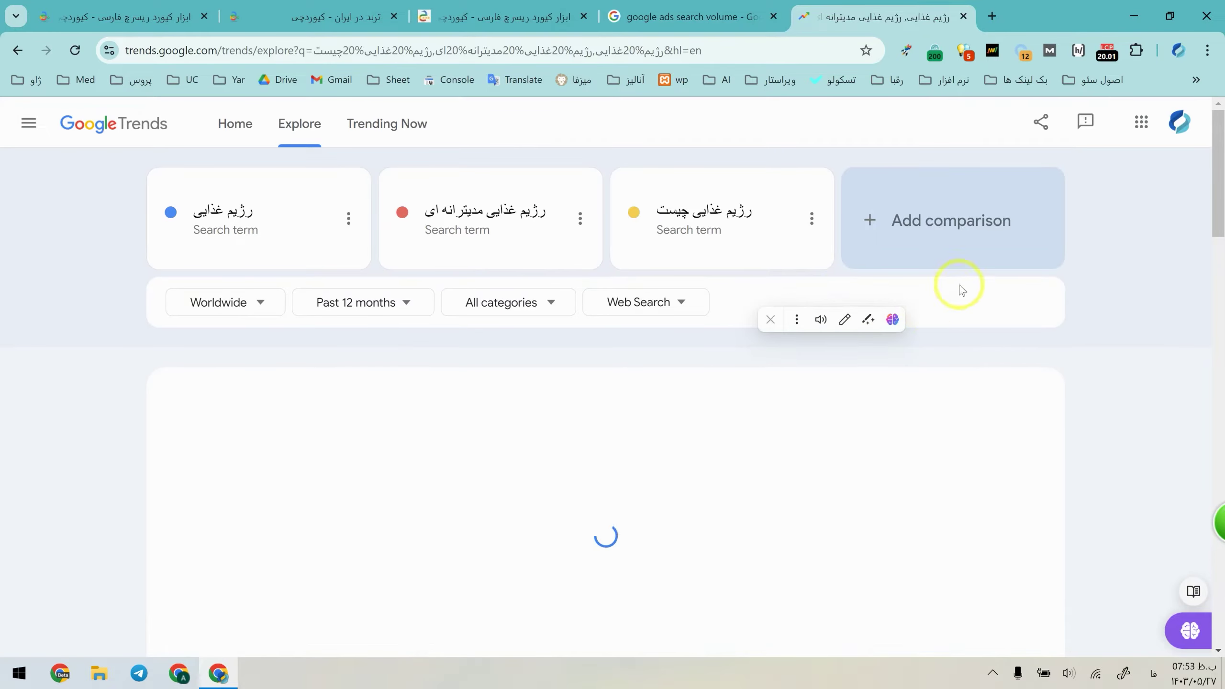
Step: Remove "رژیم غذایی" from the comparison and examine interest over time for the remaining two terms
left_click(348, 225)
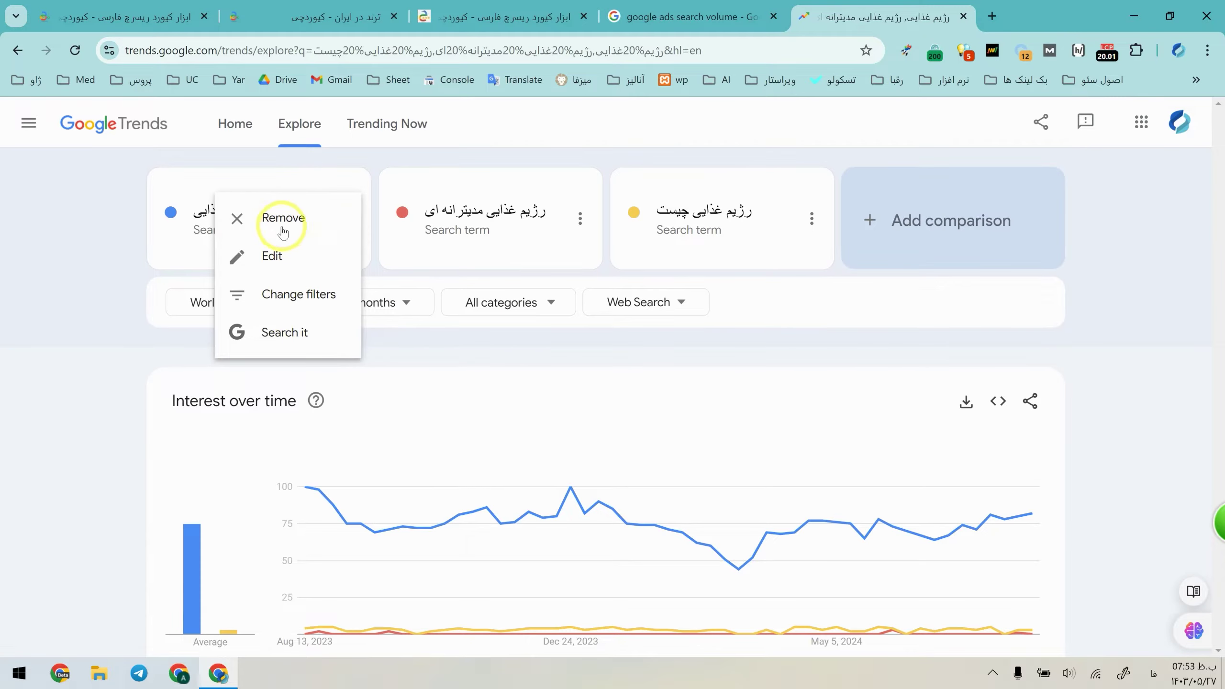
left_click(281, 220)
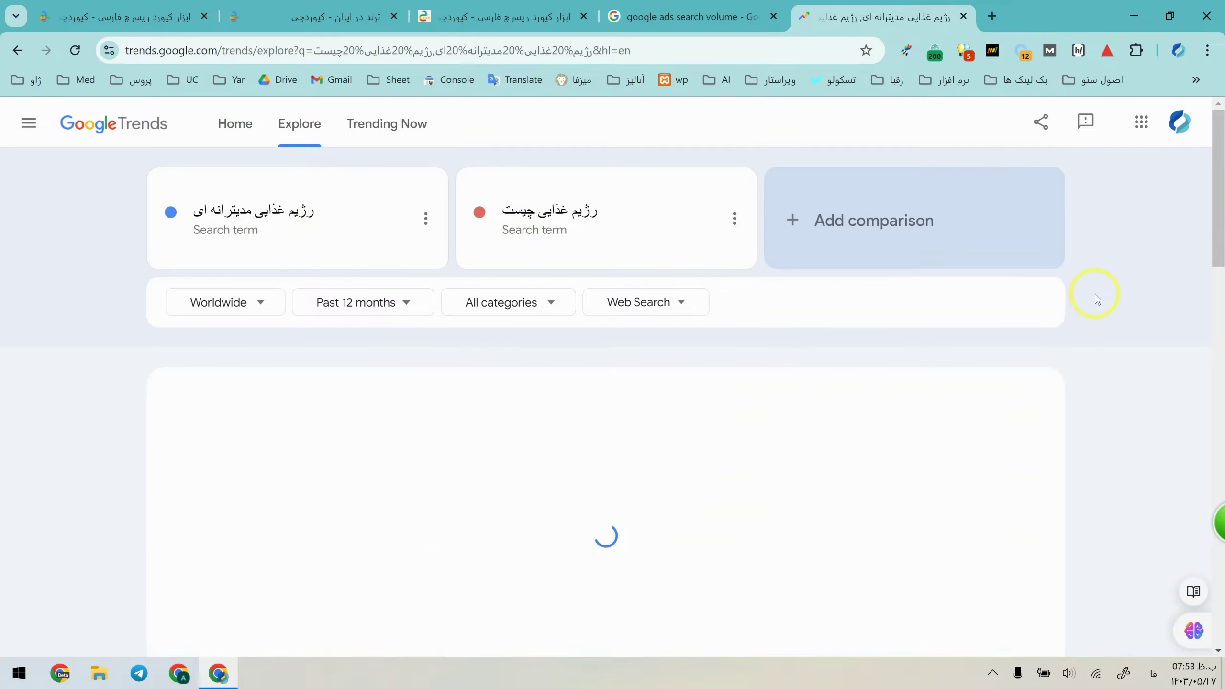
scroll(1092, 296, "down", 3)
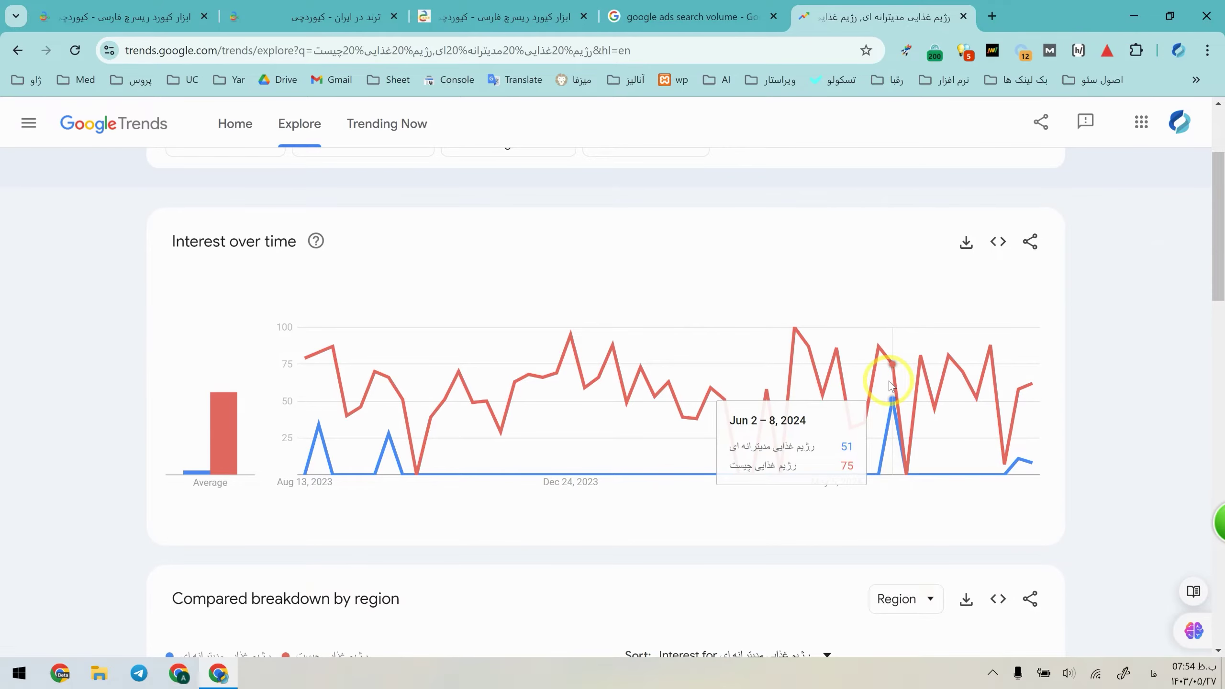
Step: Copy "رژیم غذایی برای لاغری" from the Keywordchi Google list and replace the first Google Trends term with it
left_click(174, 16)
mouse_move(1155, 306)
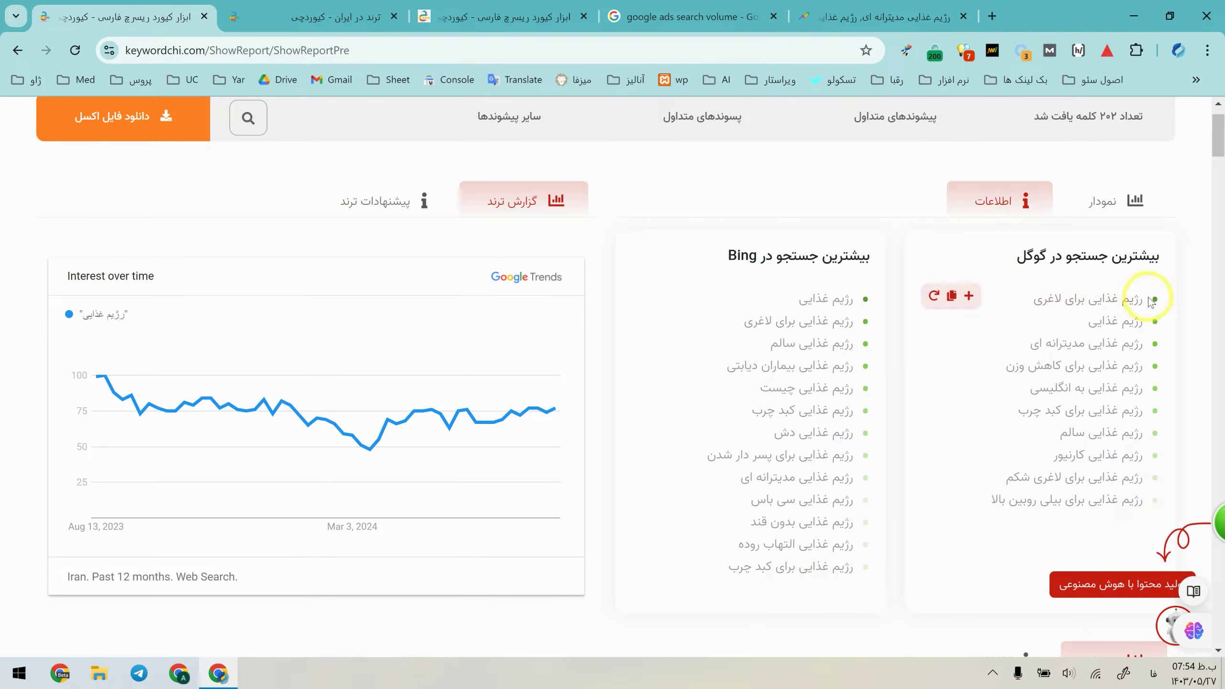
left_click(950, 297)
left_click(878, 16)
left_click(328, 205)
key("ctrl+v")
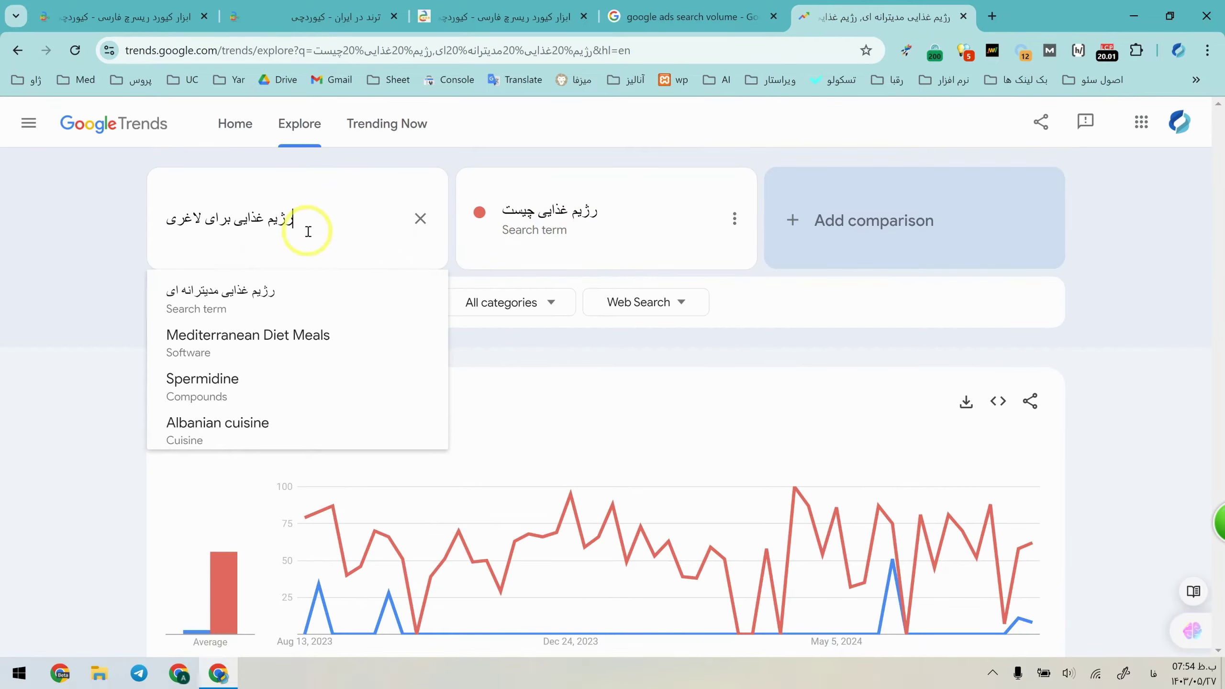
left_click(290, 290)
scroll(519, 451, "down", 2)
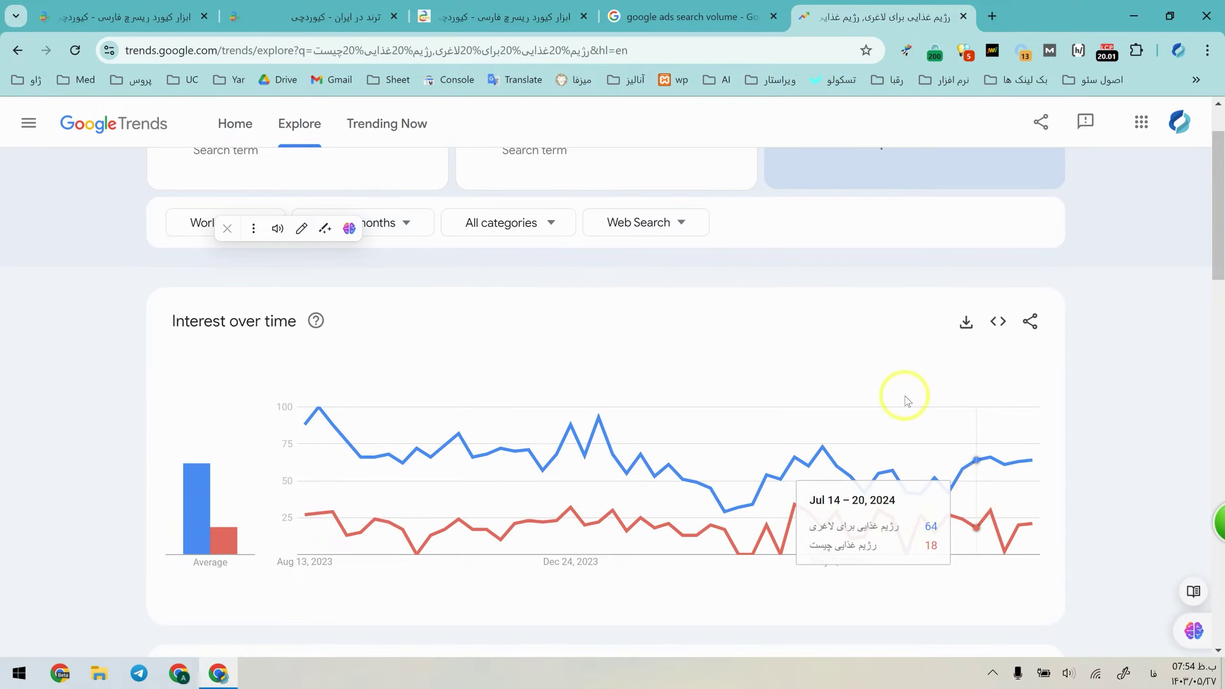
Step: Shorten the second search term to "رژیم غذایی" and examine the updated interest over time chart
scroll(902, 397, "up", 2)
left_click(506, 213)
double_click(463, 217)
key("BackSpace")
key("Return")
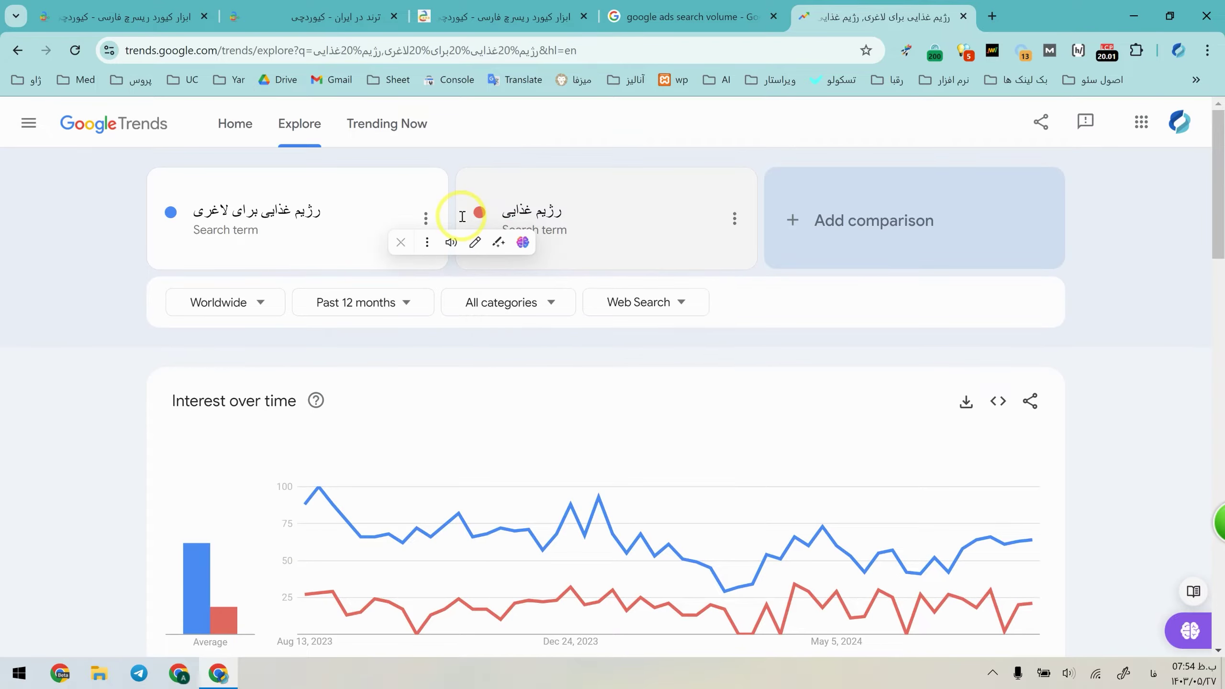
scroll(603, 253, "down", 3)
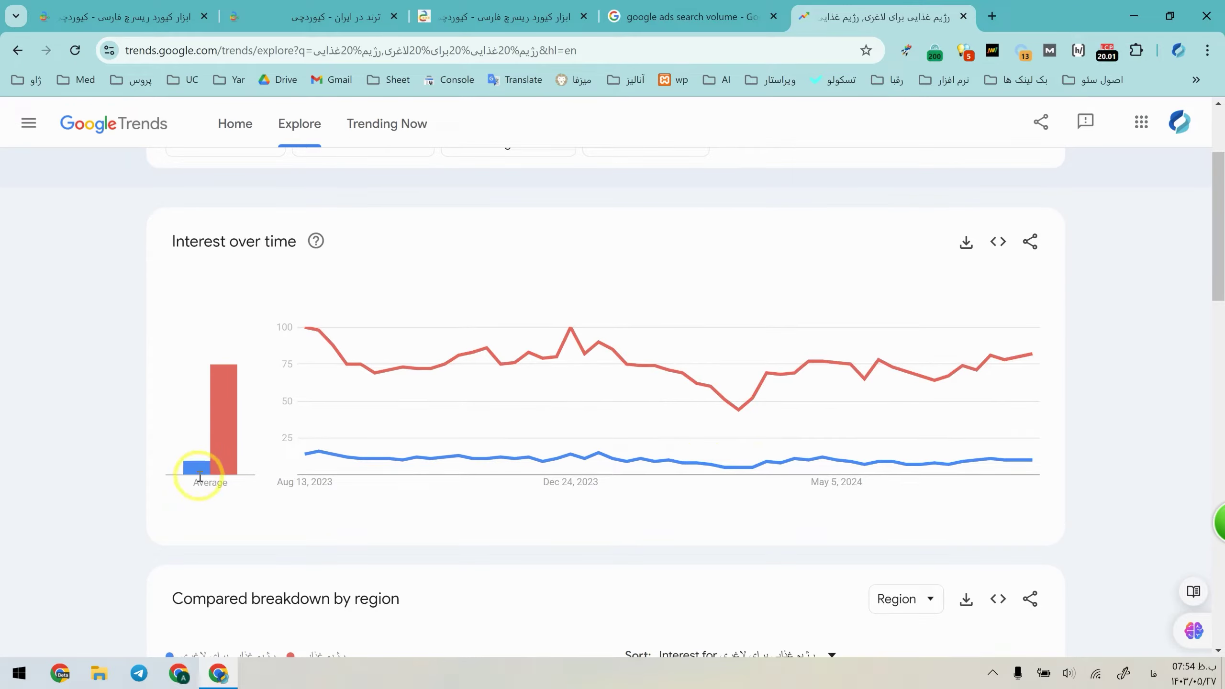
Step: Return to the Keywordchi report and look over its trend report and the related-keyword diagrams further down
left_click(144, 18)
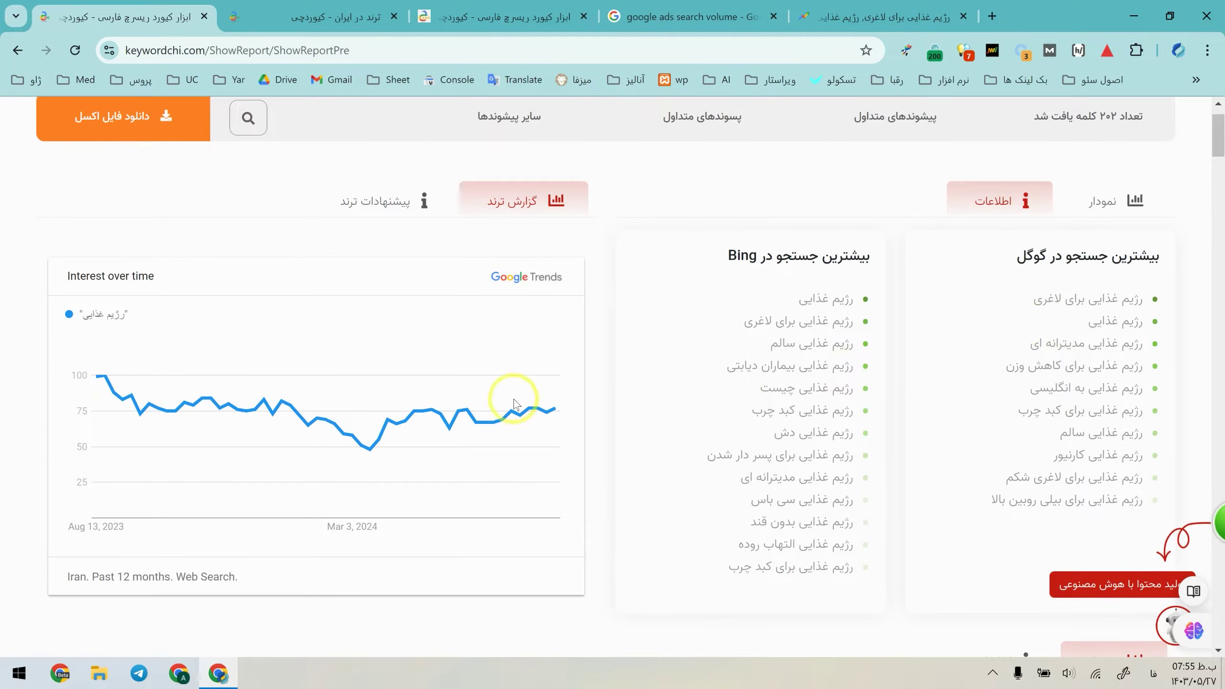
scroll(569, 405, "up", 1)
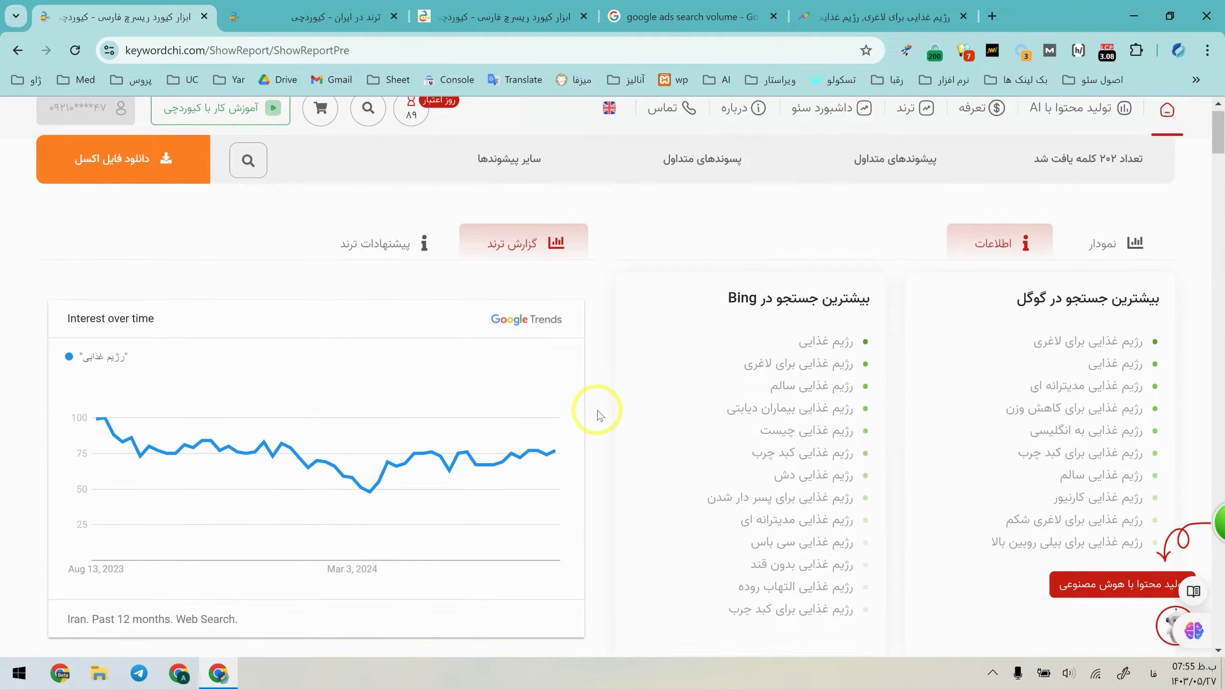
scroll(597, 410, "down", 9)
scroll(605, 349, "down", 8)
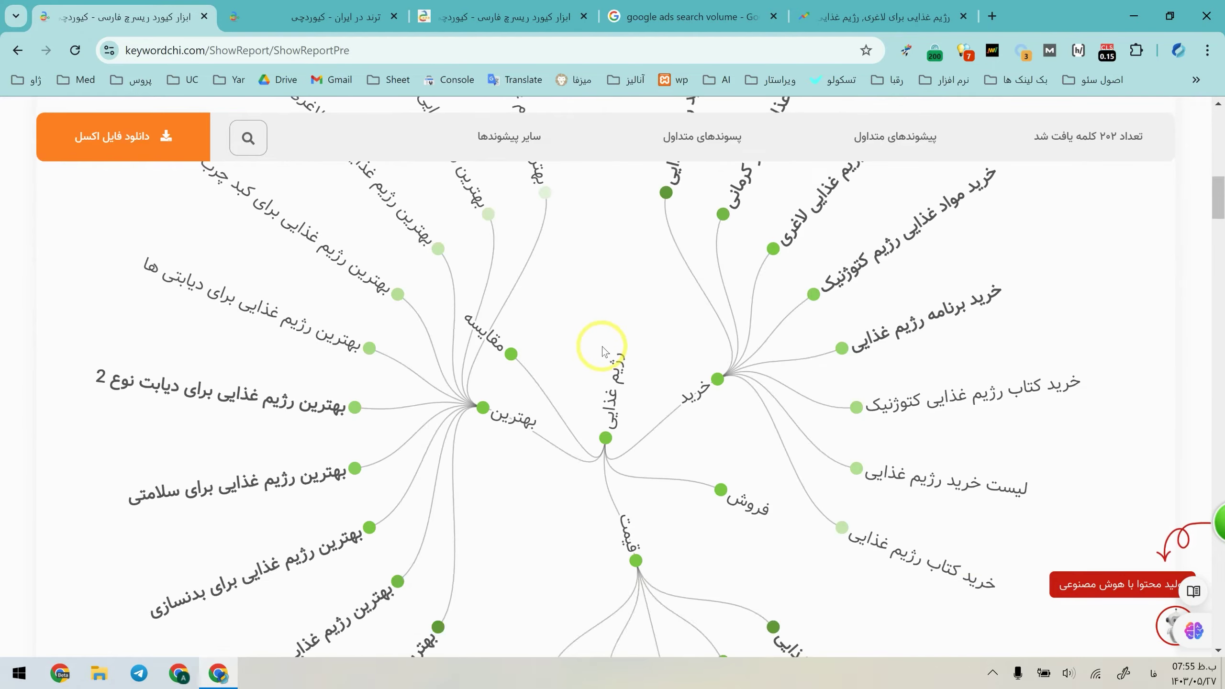
scroll(596, 341, "up", 15)
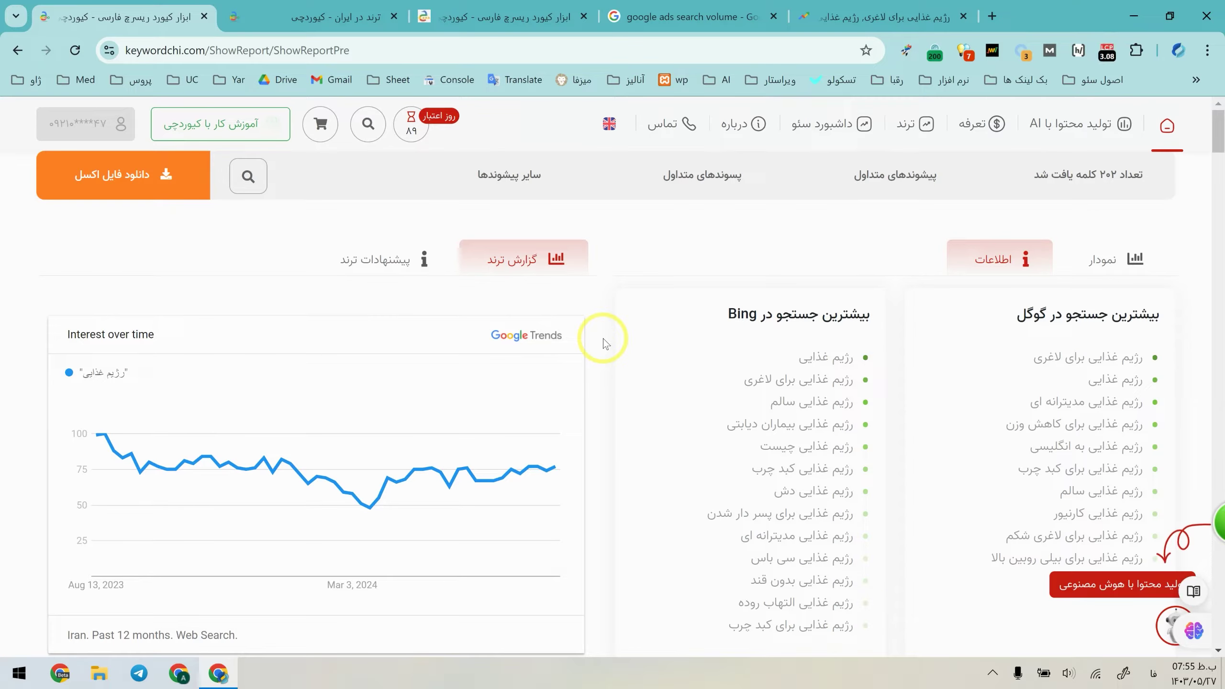
Step: Switch to Google Trends and examine the comparison's regional breakdown and related queries
left_click(811, 17)
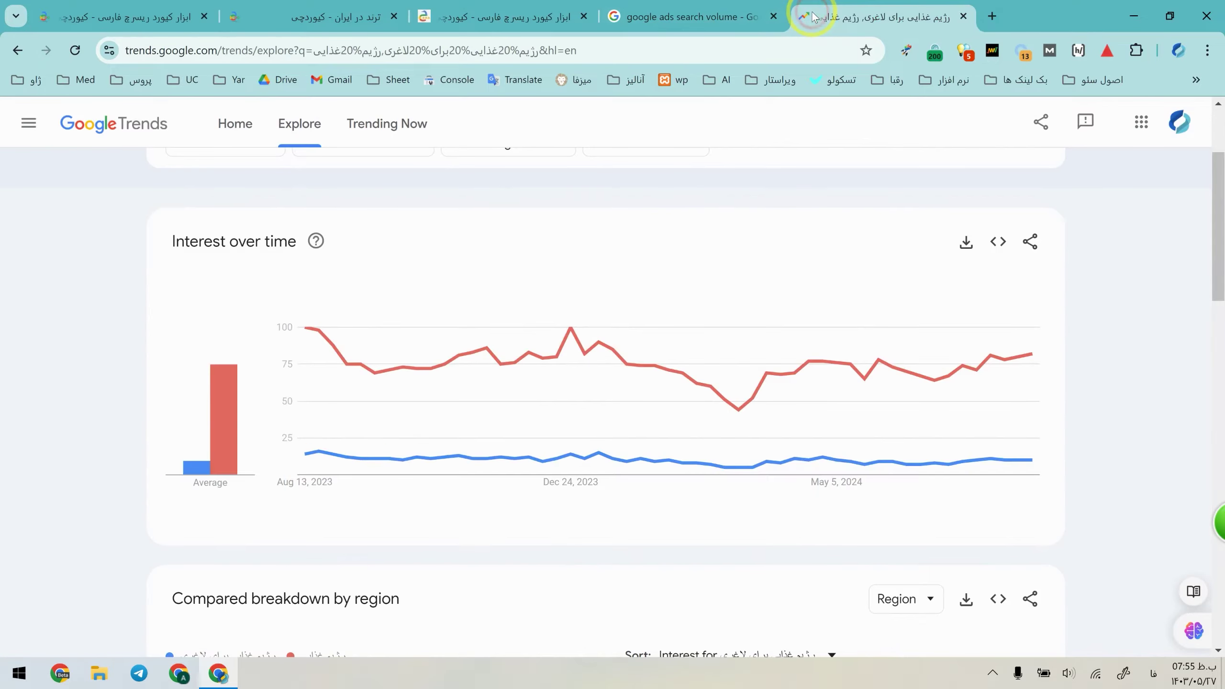
scroll(172, 262, "down", 10)
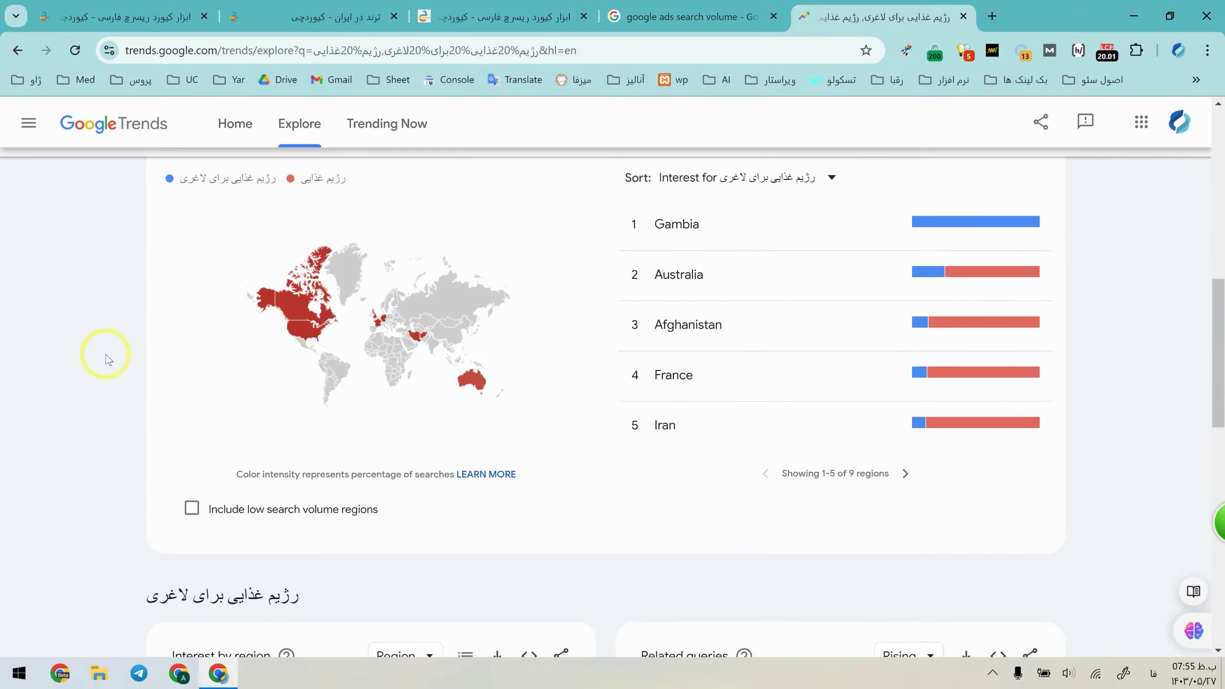
scroll(154, 452, "down", 3)
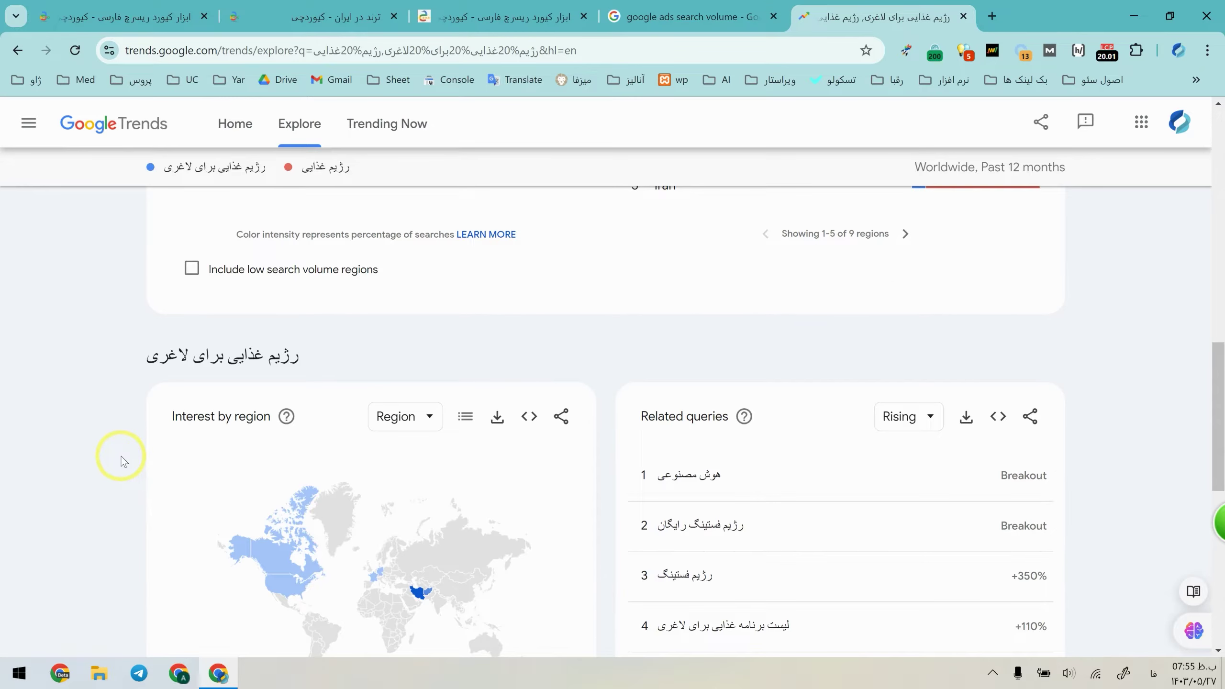
scroll(118, 459, "up", 5)
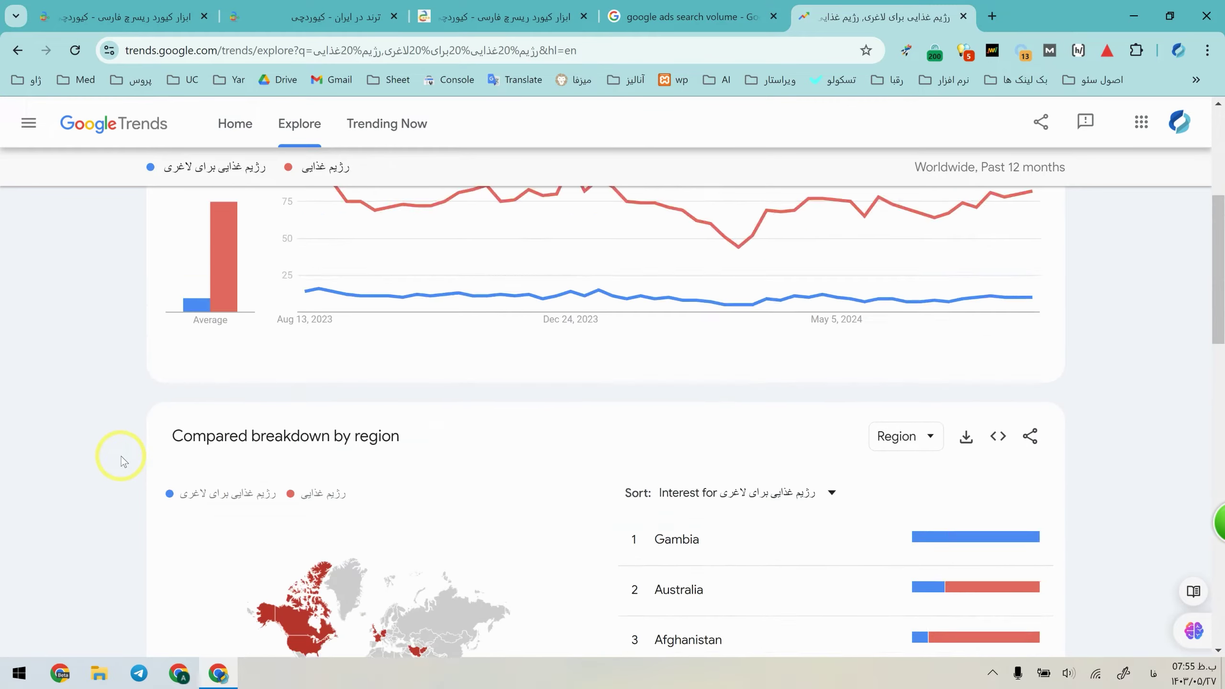
Step: Return Keywordchi to its home page, and search Google for "خرید پراید" in a new tab
left_click(121, 16)
left_click(1095, 252)
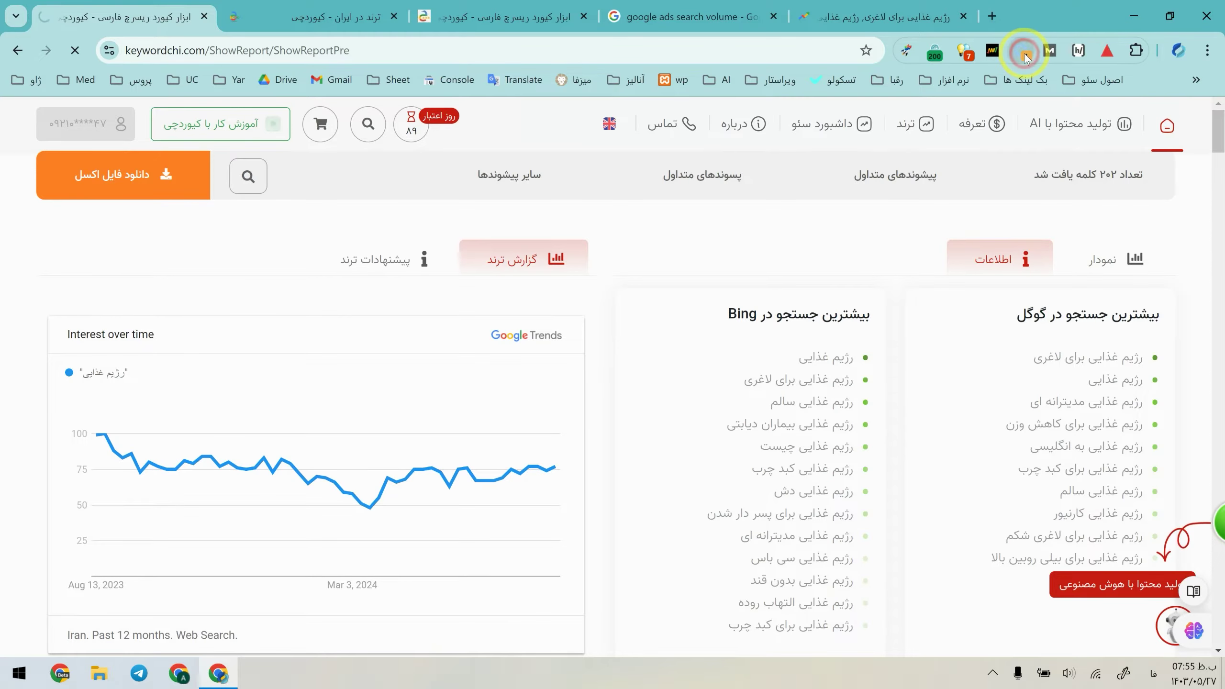
left_click(993, 16)
type("خرید پراید")
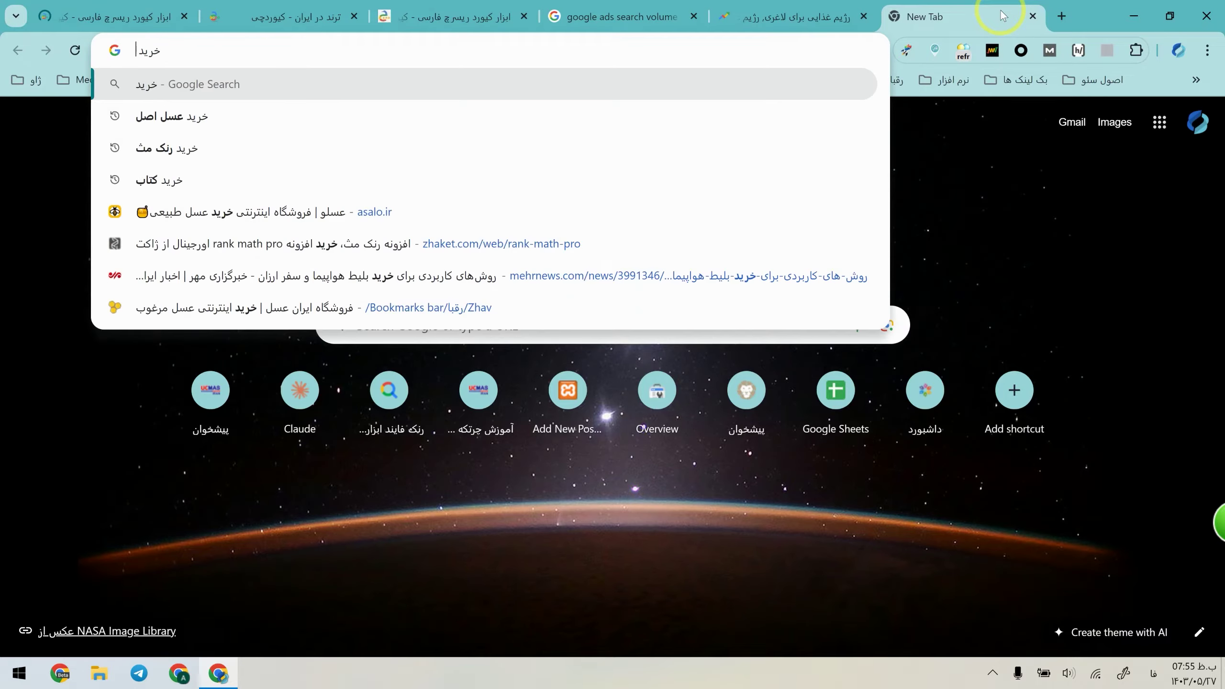
key("Return")
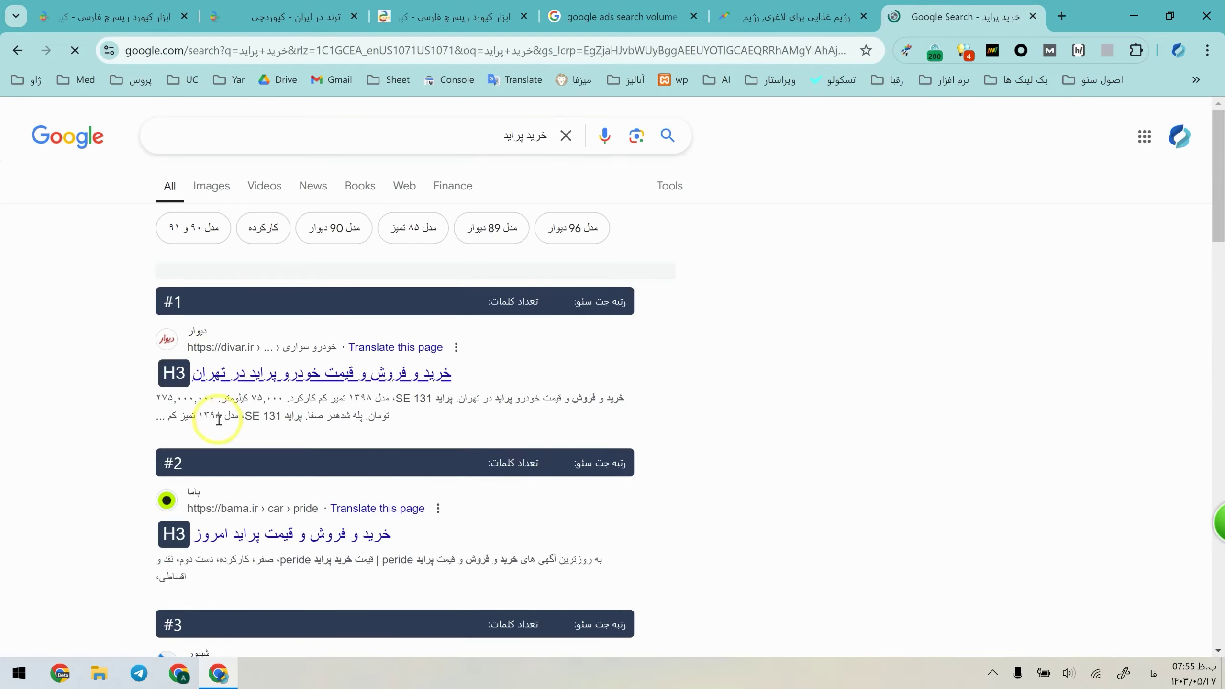
Step: Extend the Google search to "خرید پراید دست دو"
left_click(288, 136)
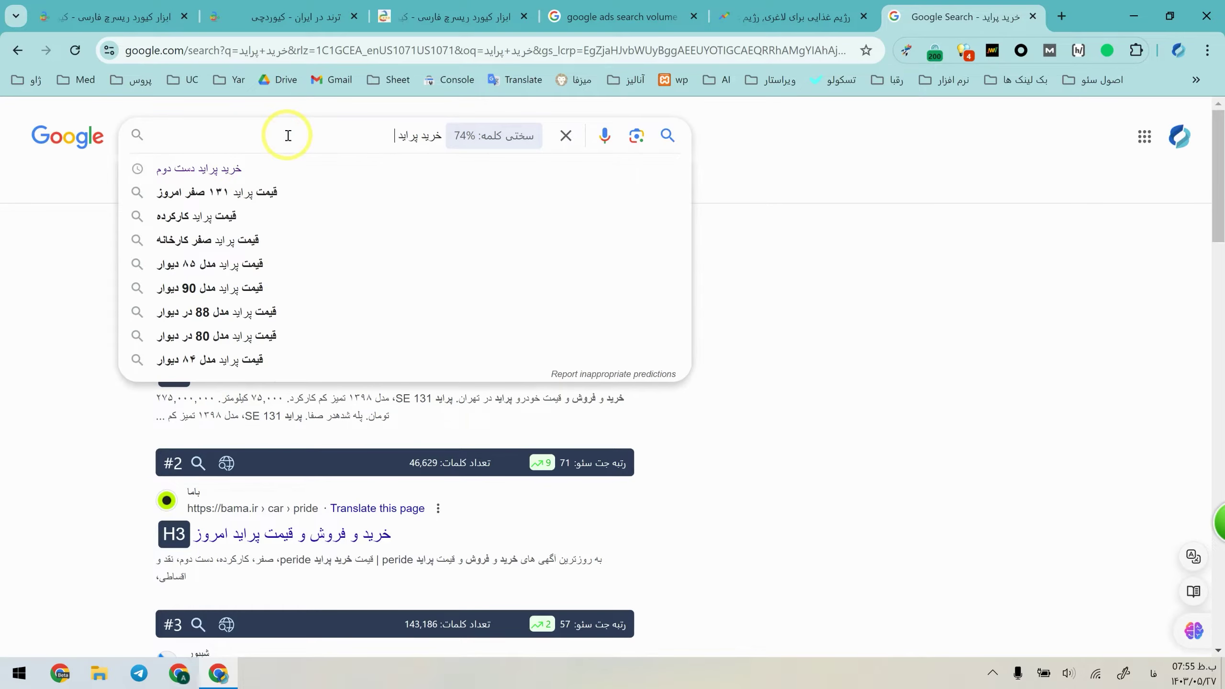
type("دست دو")
key("Return")
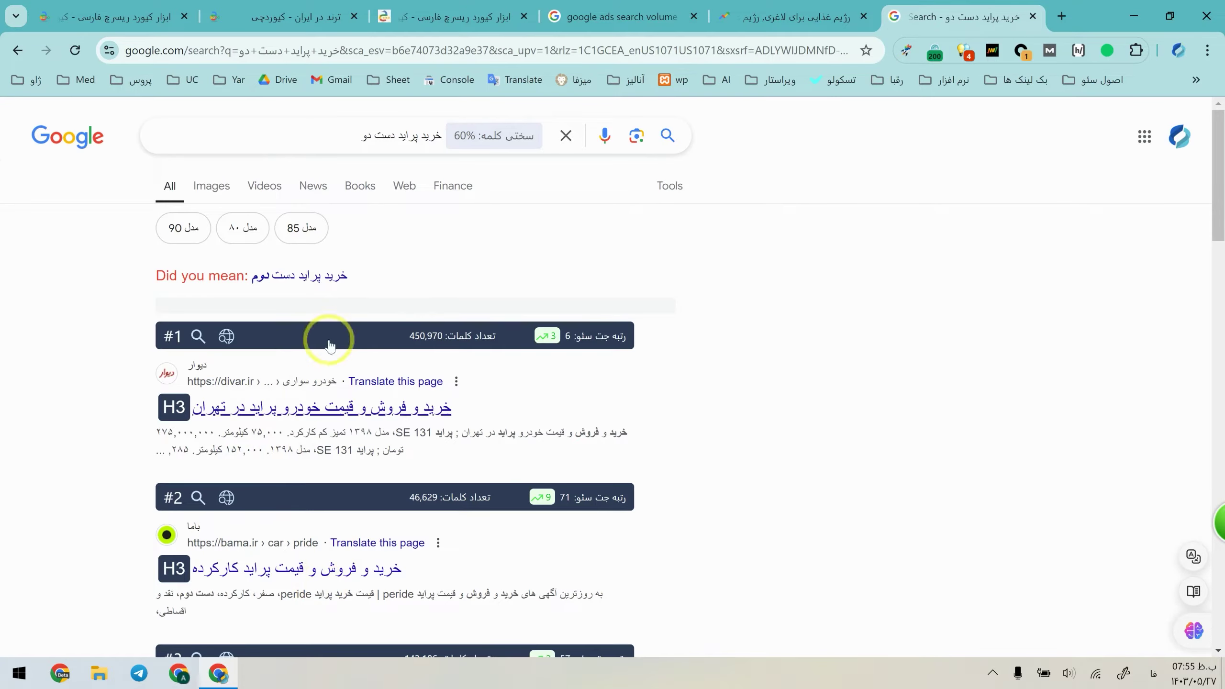
Step: Narrow the search to "خرید پراید دست دو 84" and look through the ranked results
left_click(351, 138)
type("8")
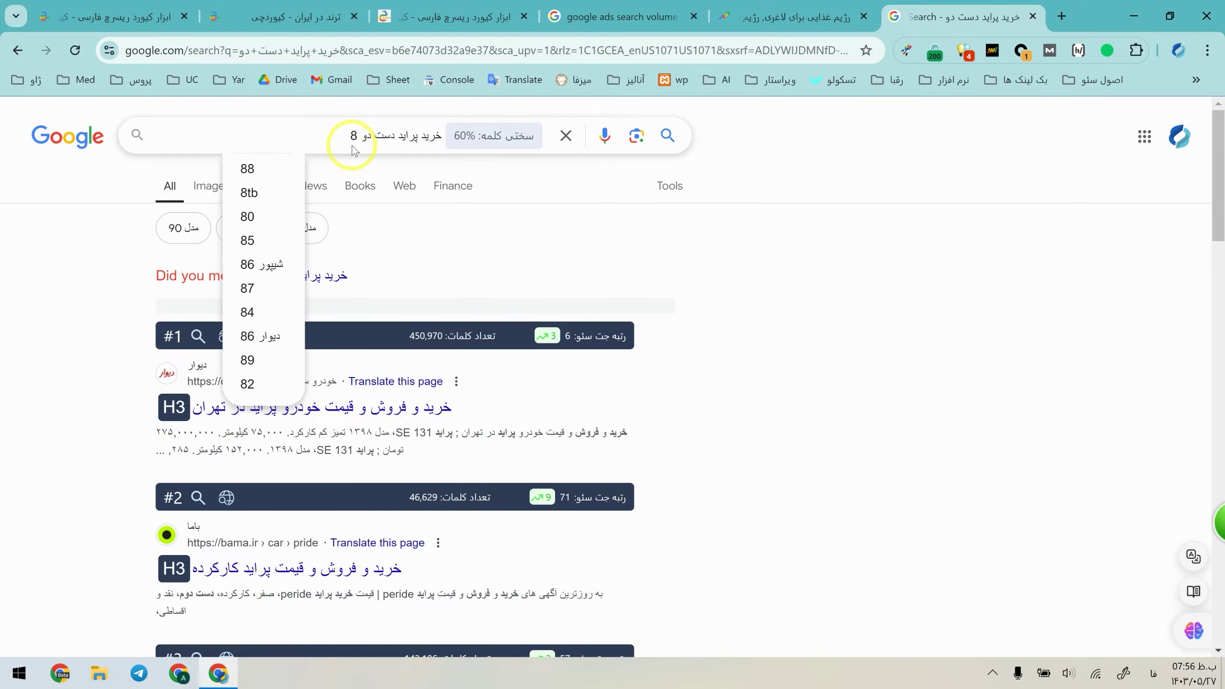
type("4")
key("Return")
scroll(259, 520, "down", 5)
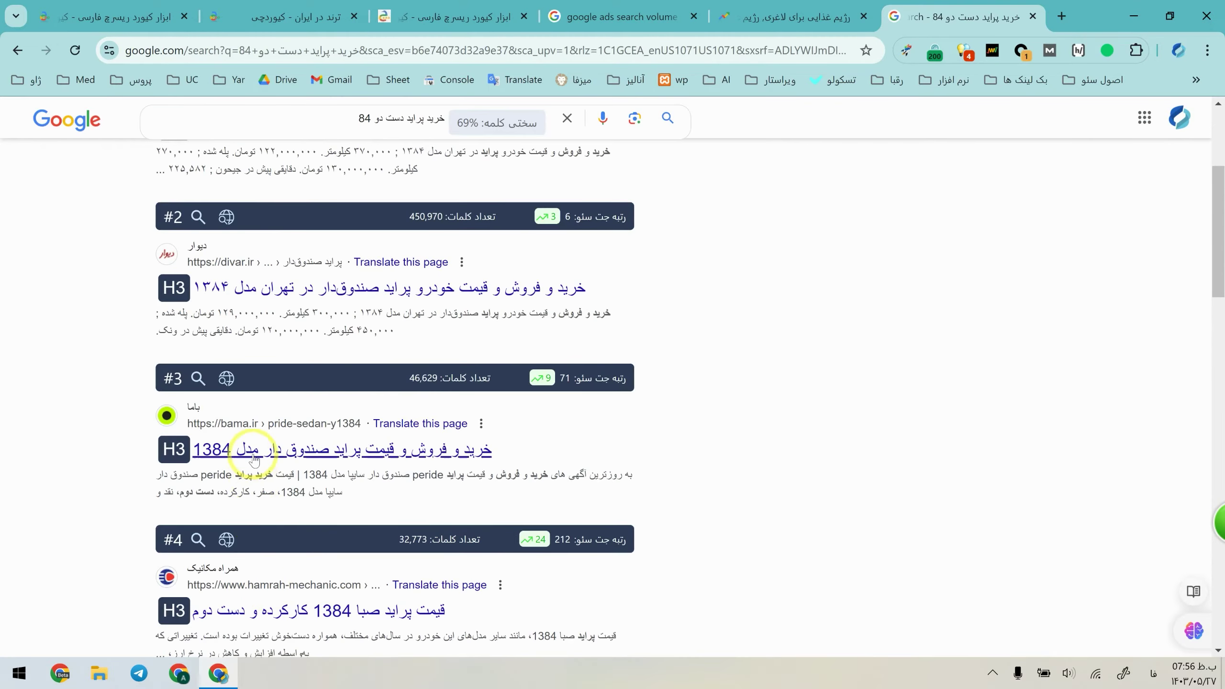
scroll(254, 461, "down", 6)
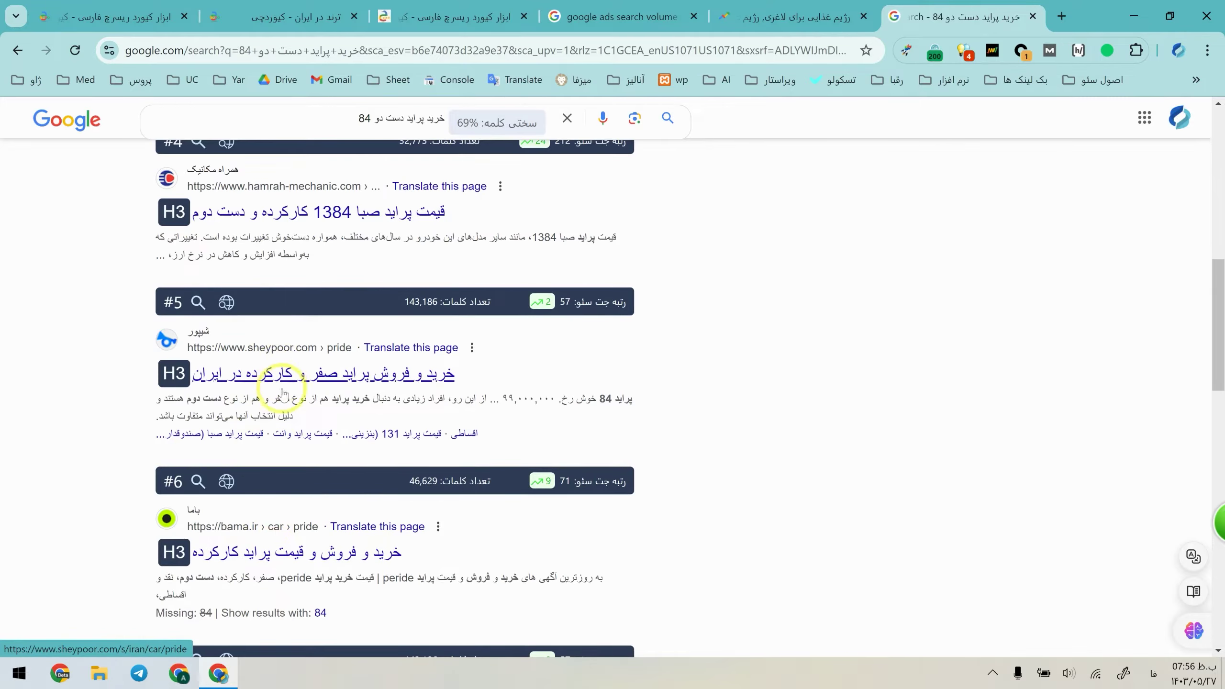
scroll(318, 453, "down", 6)
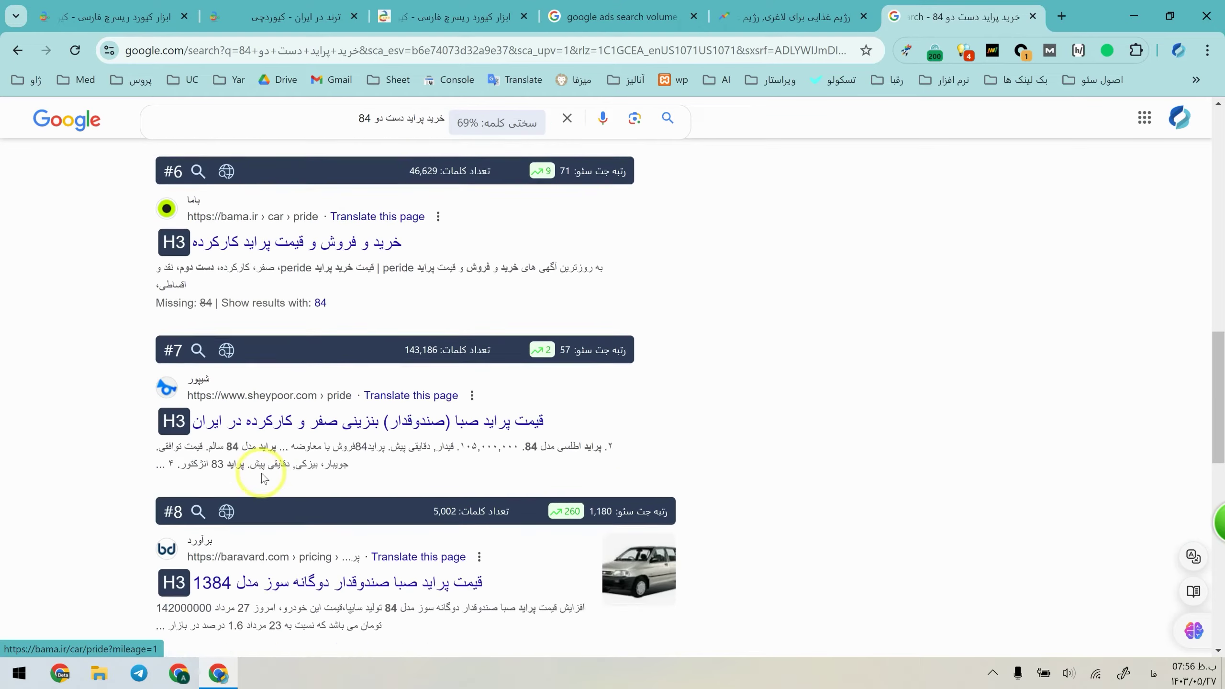
scroll(263, 477, "down", 2)
Step: Add the colour to the query, searching "خرید پراید دست دو 84 مشکی", and look over the results
left_click(293, 126)
type("مشک")
key("Return")
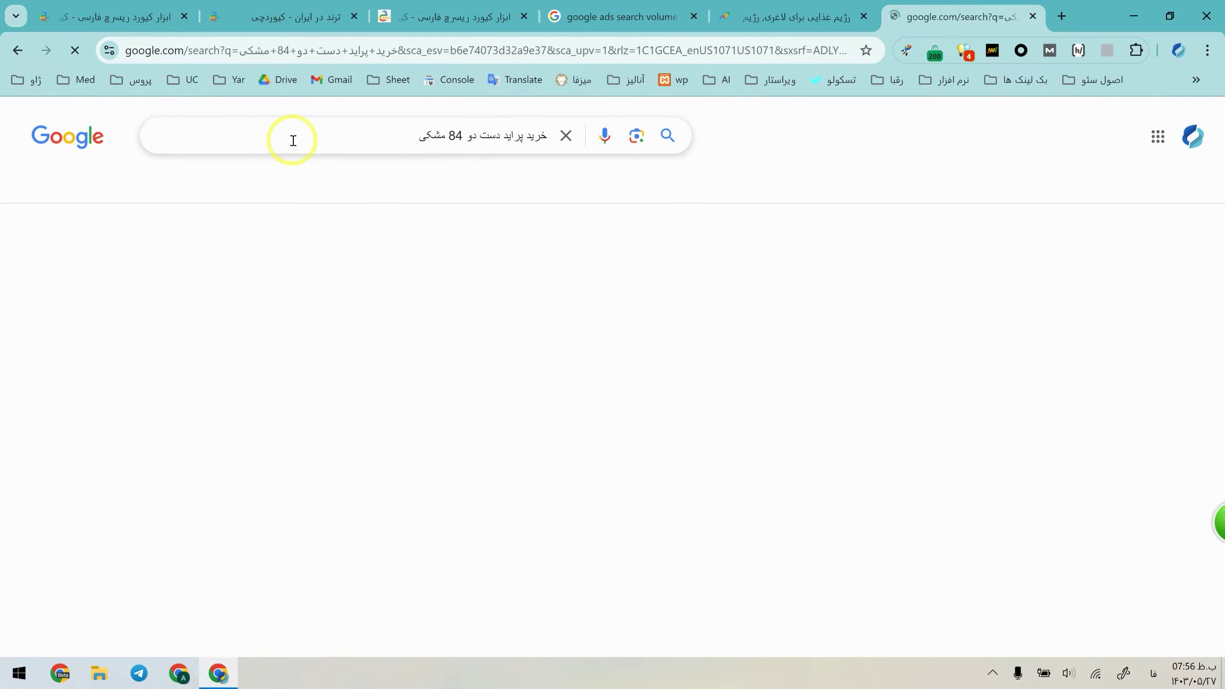
scroll(290, 347, "down", 5)
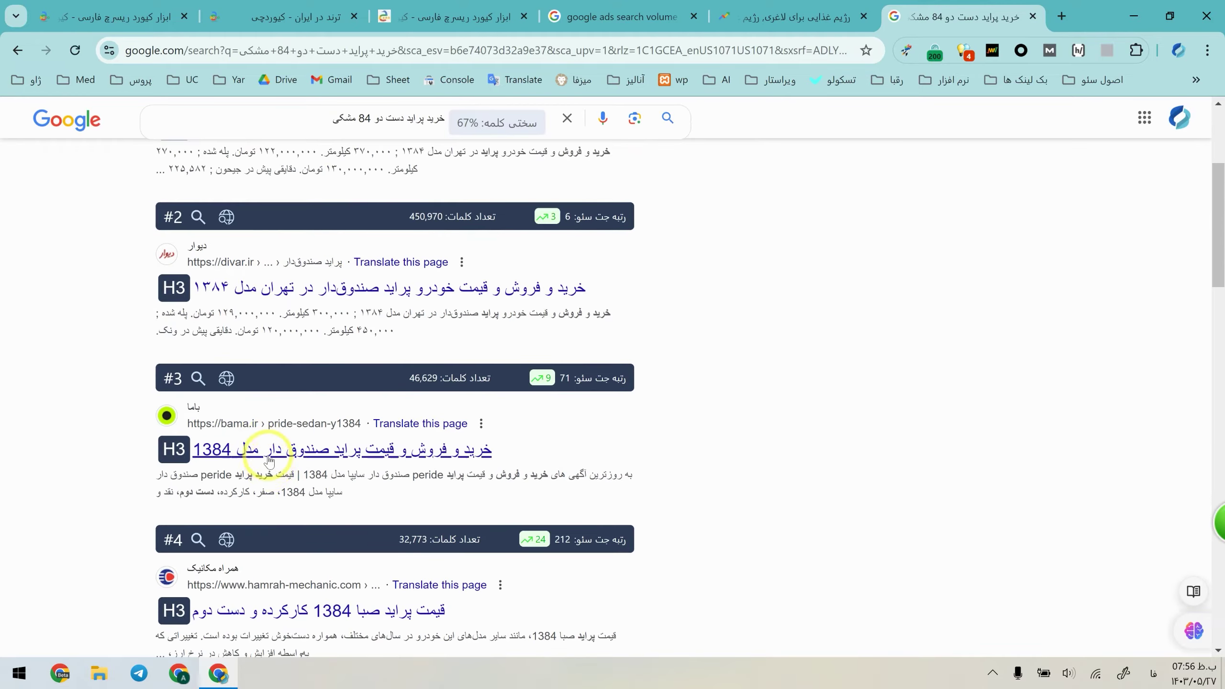
scroll(265, 459, "up", 5)
Step: Replace everything after "خرید" in the query and search Google for "خرید هیوندا"
left_click_drag(419, 136, 98, 140)
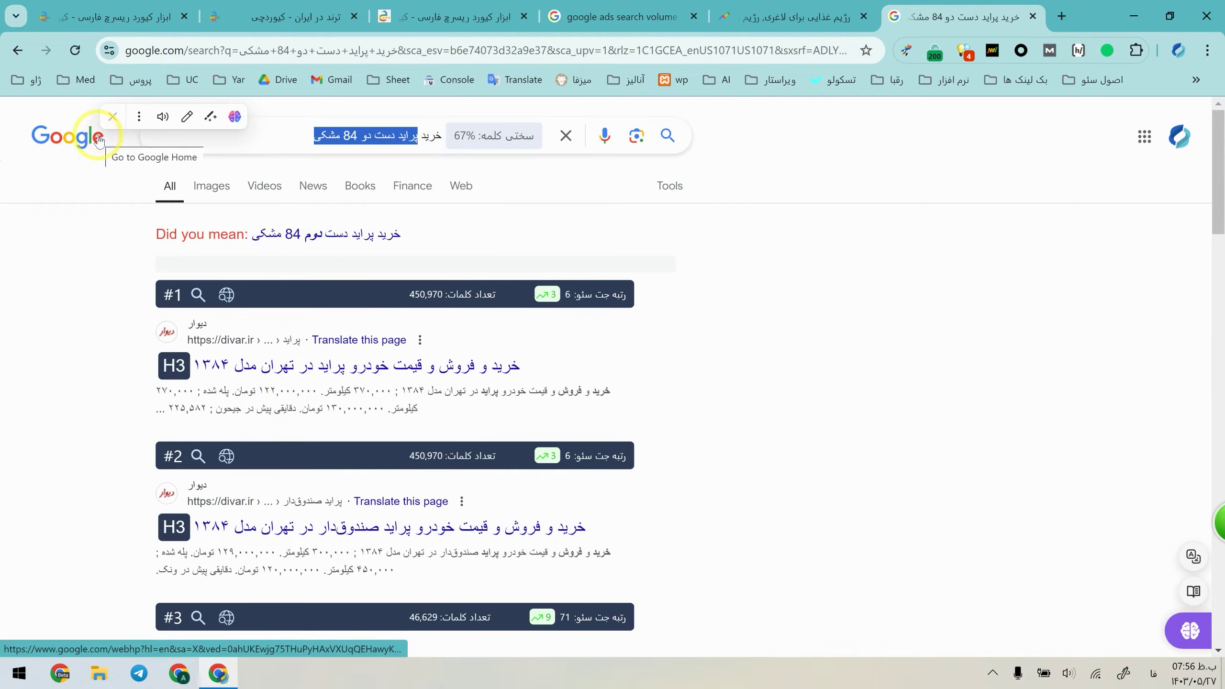
type("هیو")
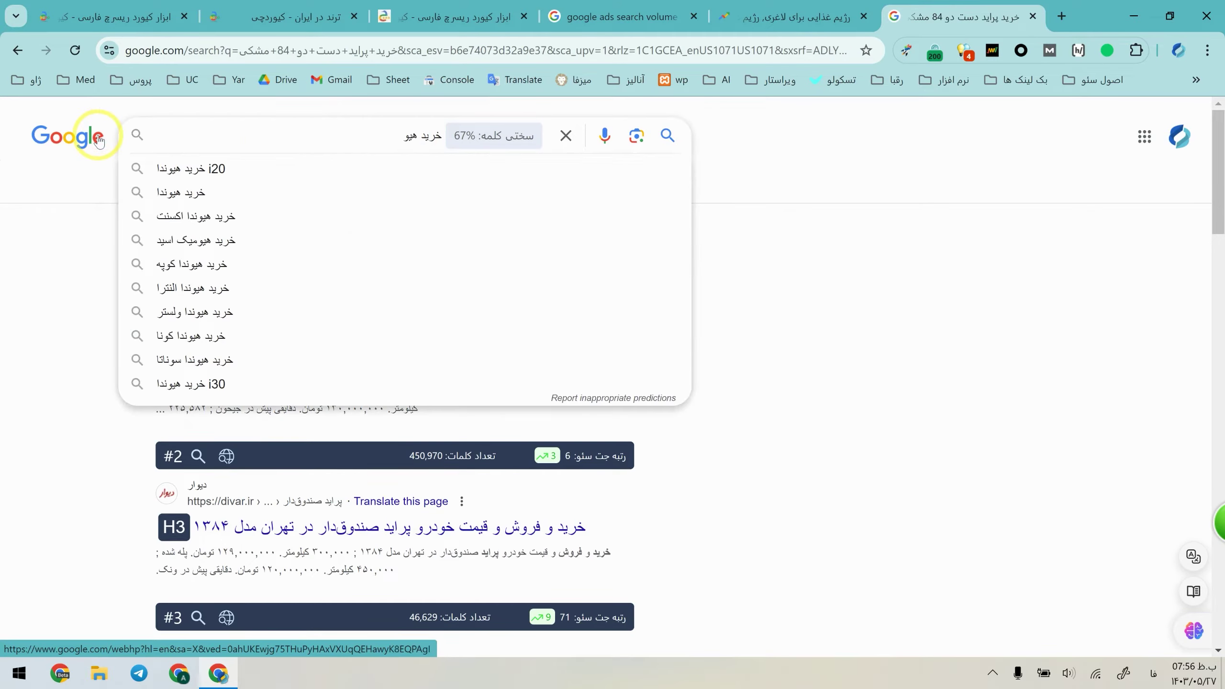
left_click(247, 192)
Step: Extend the Hyundai query and search for "خرید هیوندا دست دوم"
left_click(326, 138)
type("دا د")
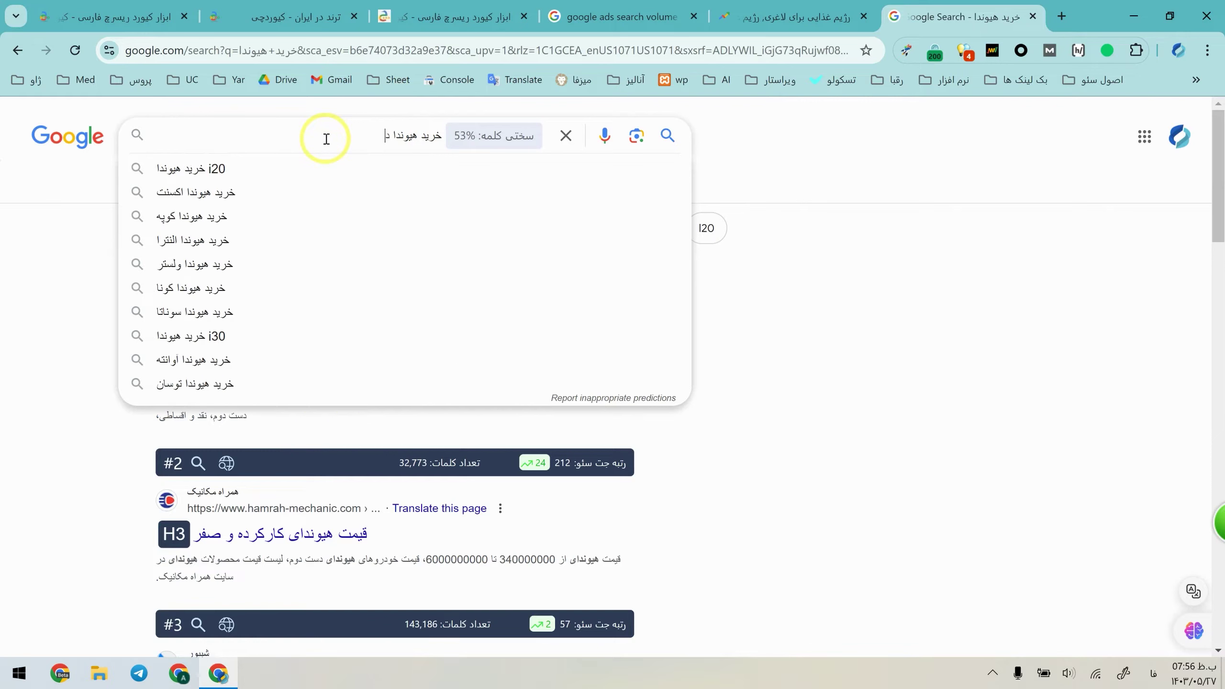
type("ست دو")
key("Return")
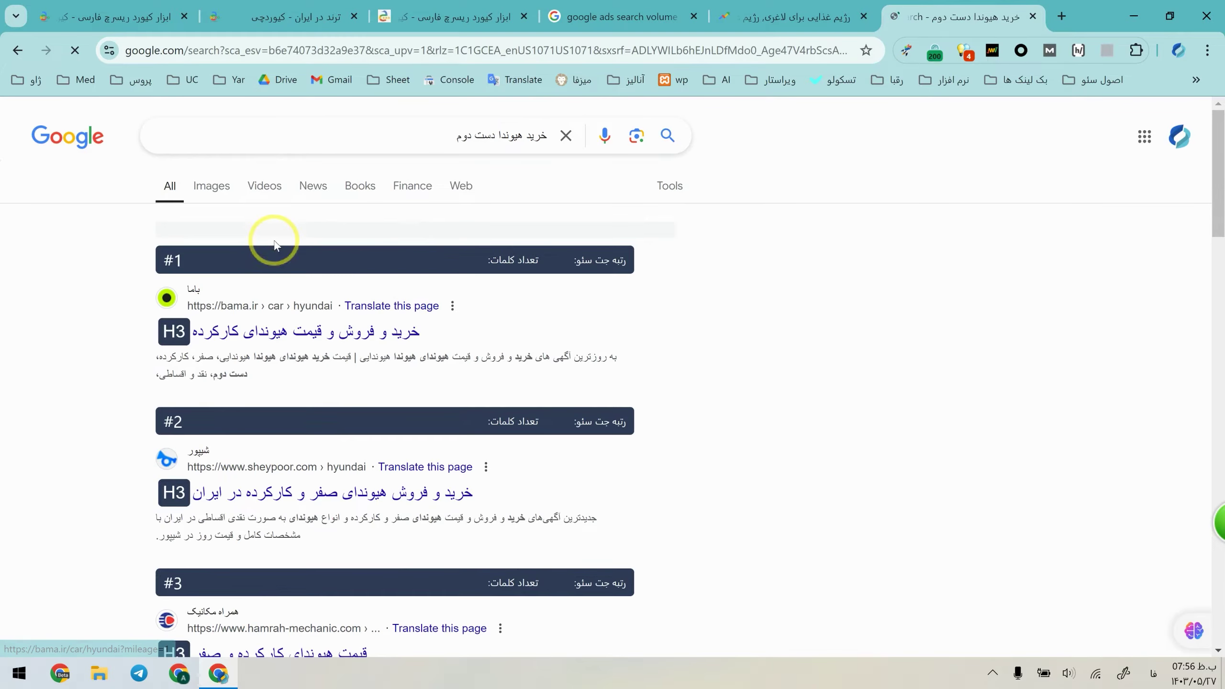
Step: Switch back to the Keywordchi home page and examine its daily Iran trends and the section explaining how the tool works
left_click(111, 17)
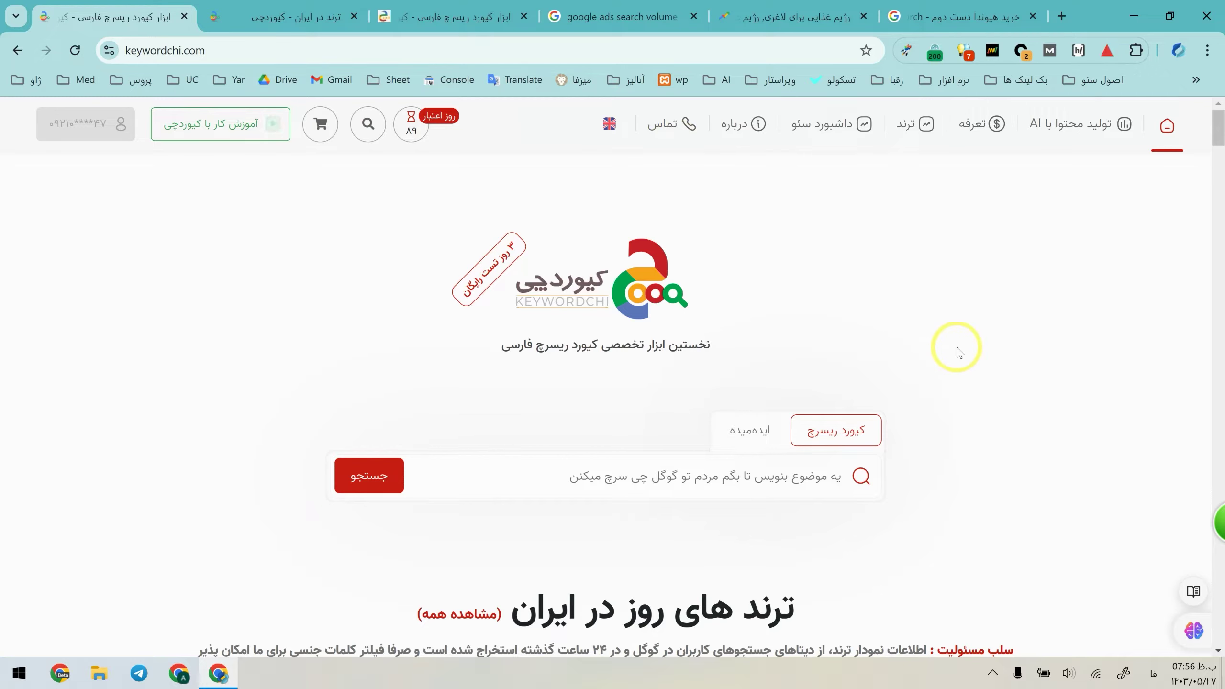
scroll(927, 358, "down", 3)
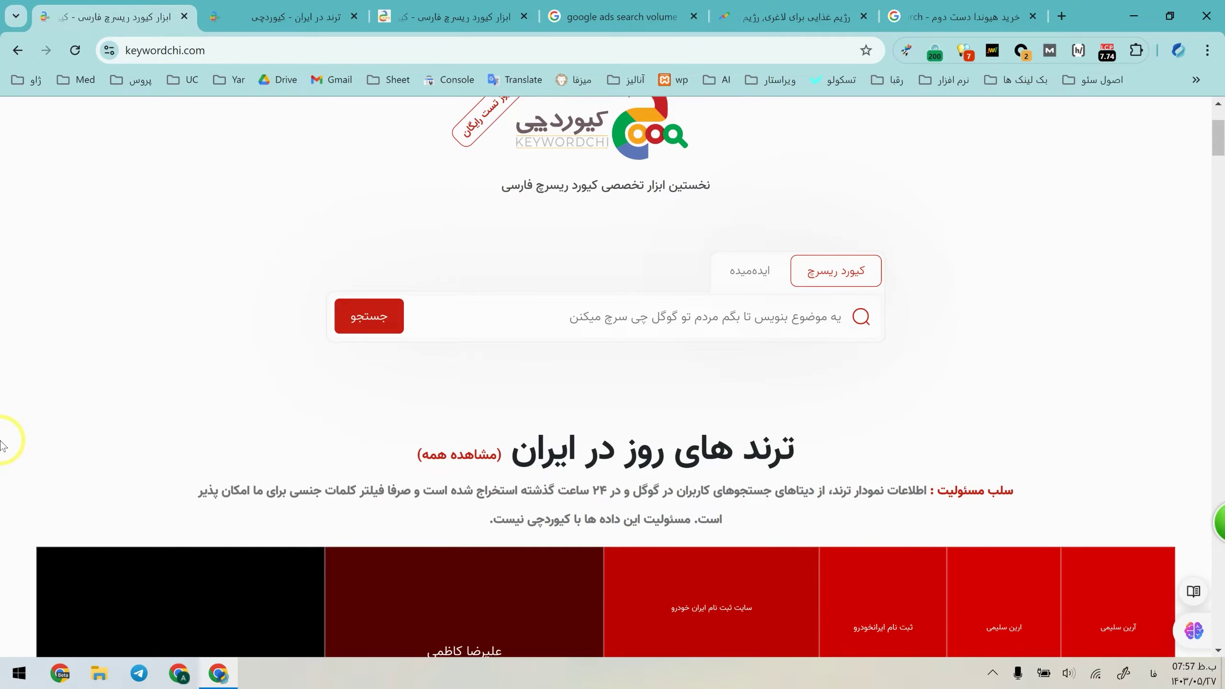
scroll(4, 435, "down", 7)
scroll(33, 397, "up", 10)
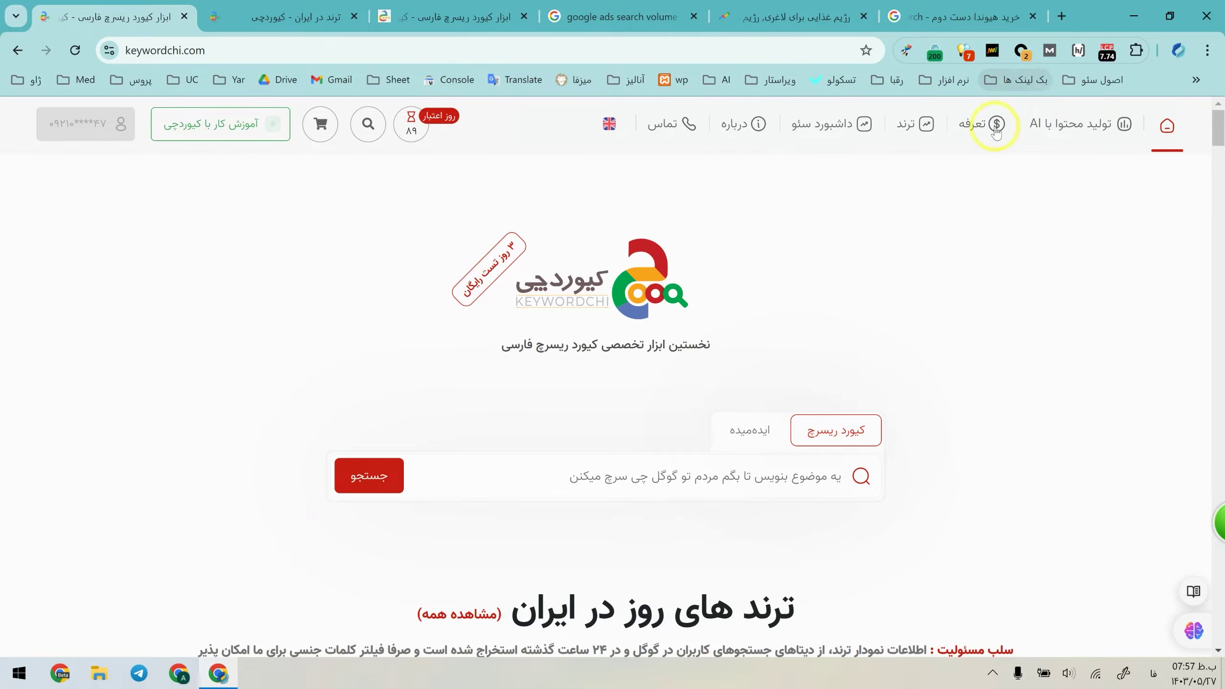
scroll(2, 338, "down", 10)
scroll(3, 367, "down", 8)
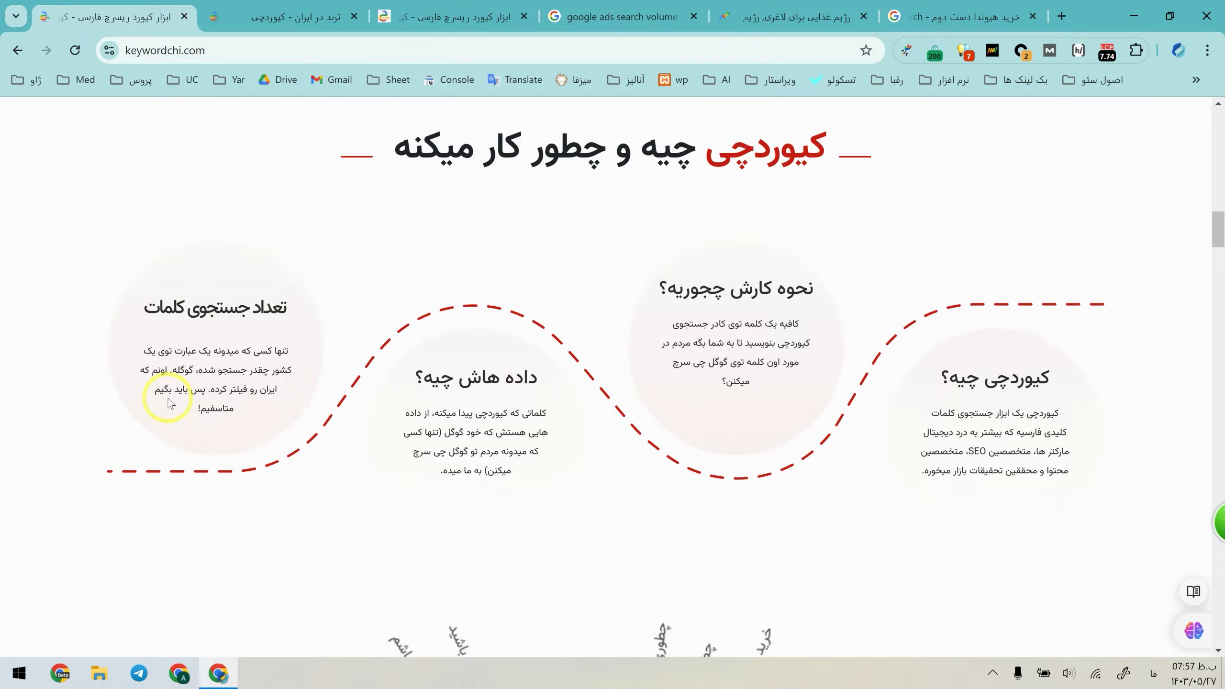
Step: Examine the sample keyword diagram built around "چطور" and continue to the Xmind content-structure section
scroll(599, 381, "down", 5)
scroll(611, 395, "up", 2)
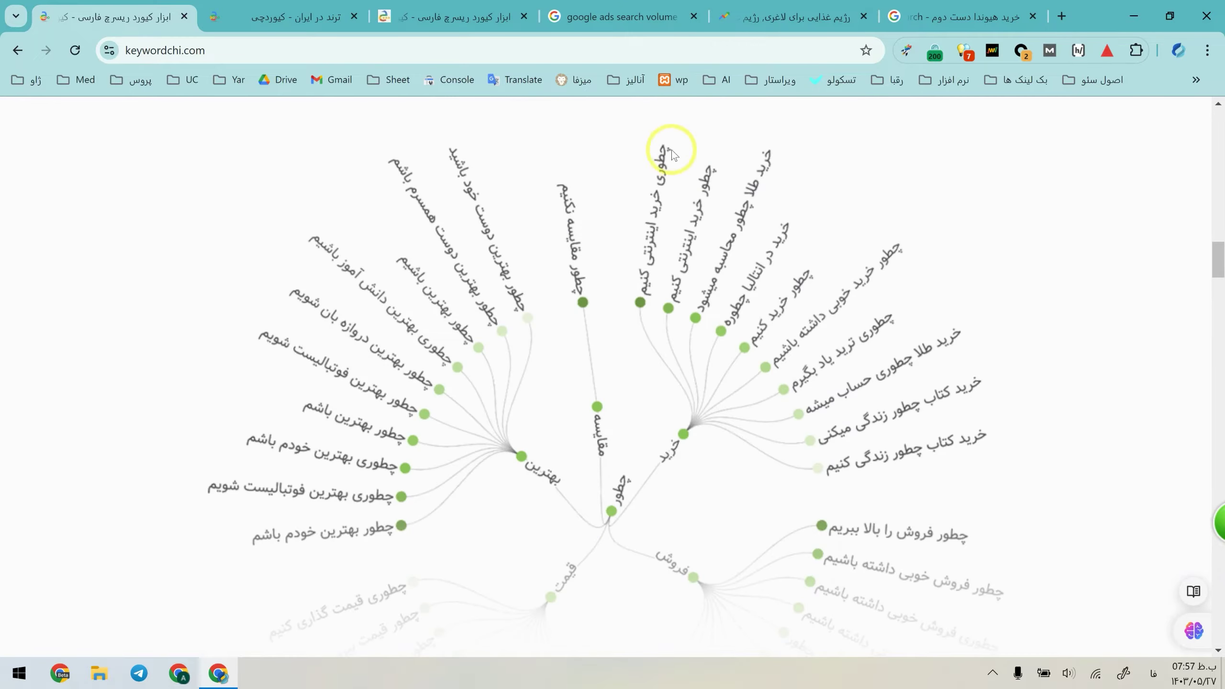
scroll(573, 434, "up", 2)
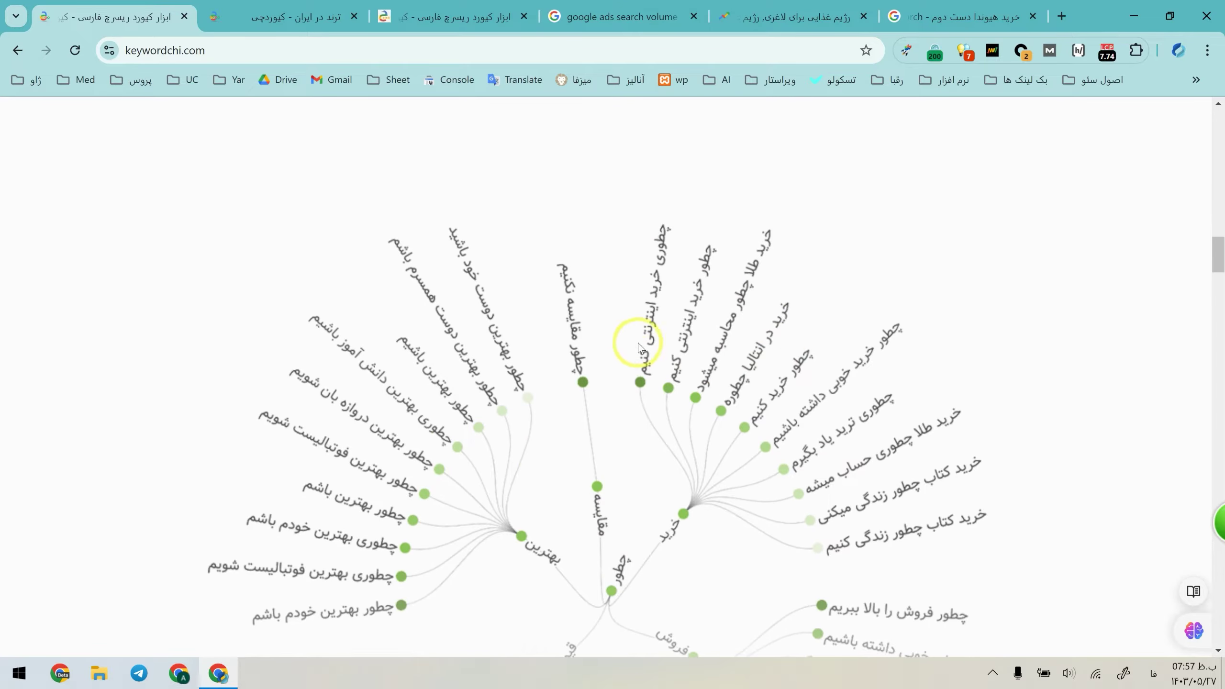
scroll(555, 446, "down", 6)
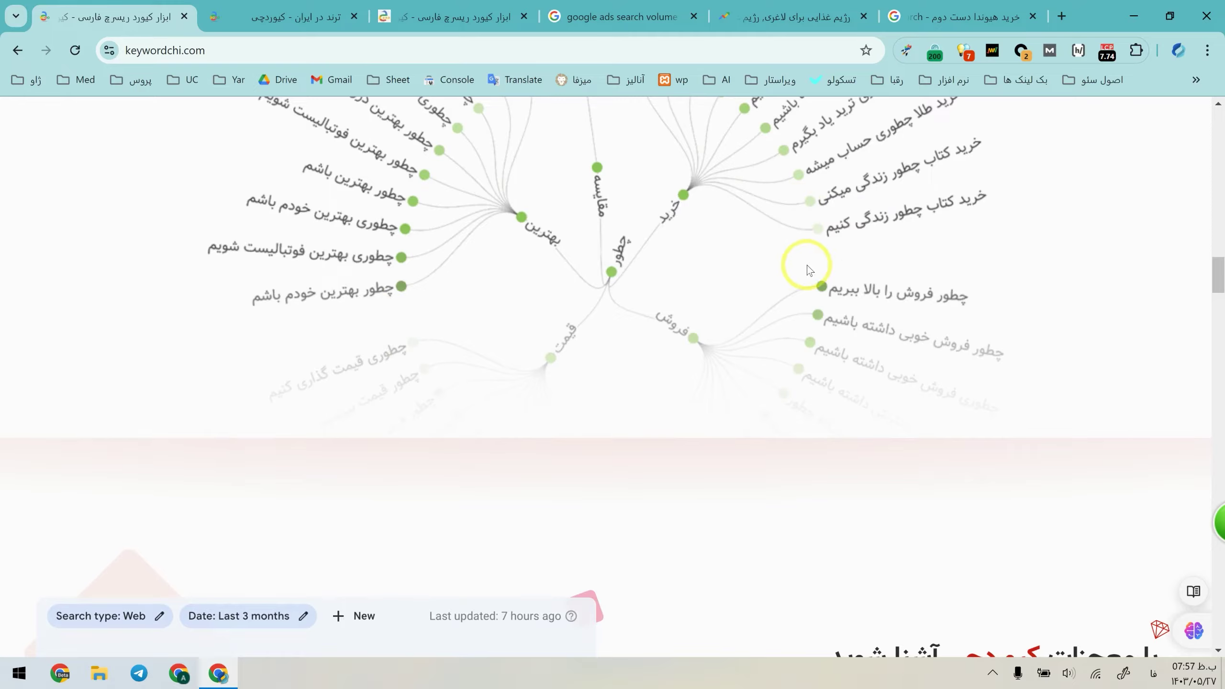
scroll(704, 275, "down", 7)
scroll(704, 273, "up", 2)
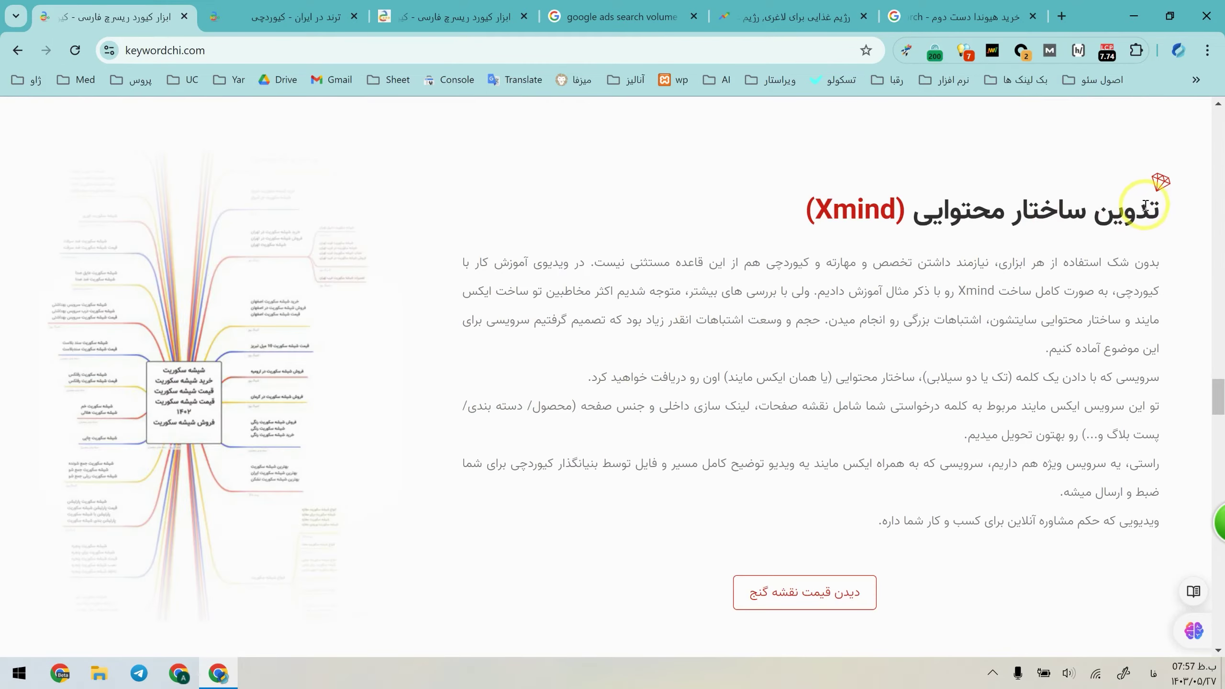
Step: Read the Xmind content-structure service section and the section comparing the paid and free versions
left_click_drag(1146, 205, 925, 231)
triple_click(925, 232)
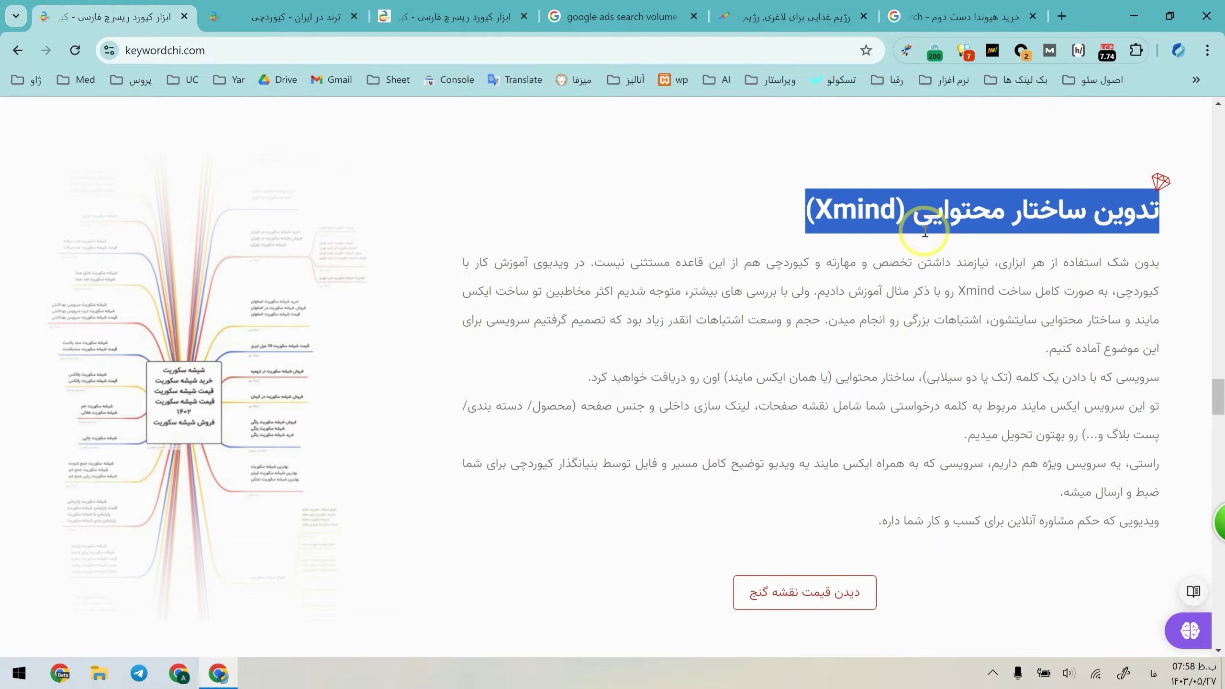
left_click(922, 233)
scroll(1134, 295, "down", 6)
left_click_drag(1134, 294, 725, 493)
left_click(726, 493)
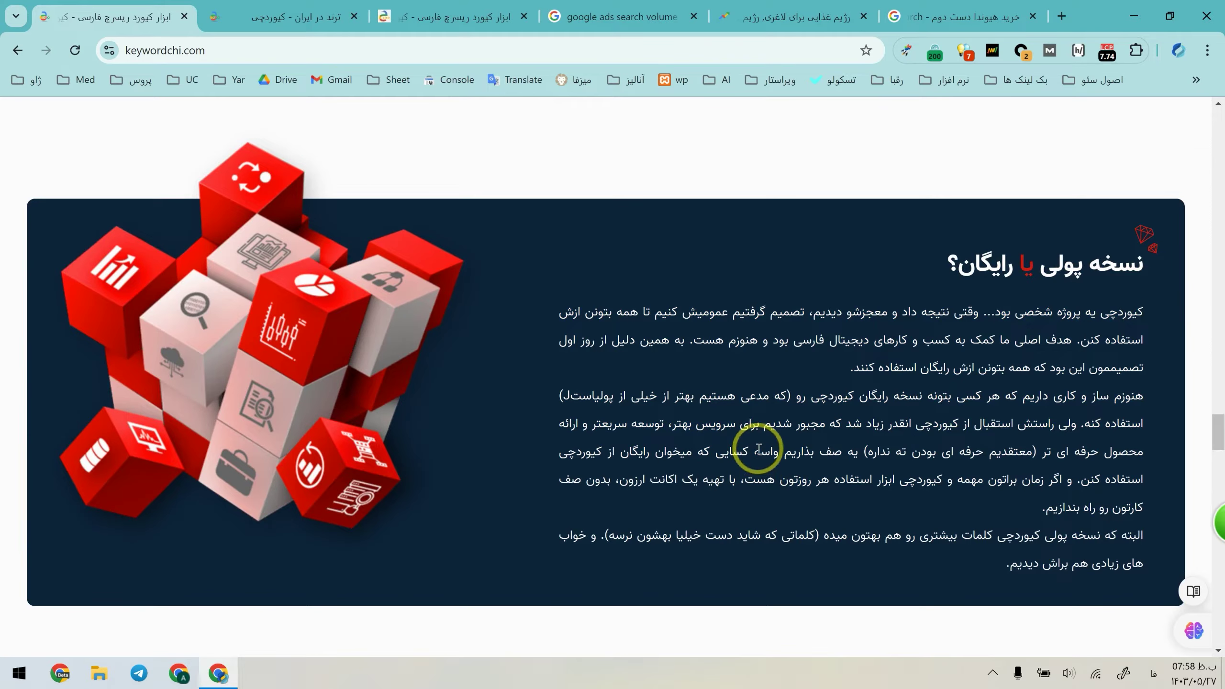
Step: Read the home page sections on the keyword-position chart and on AI content generation
scroll(788, 439, "down", 4)
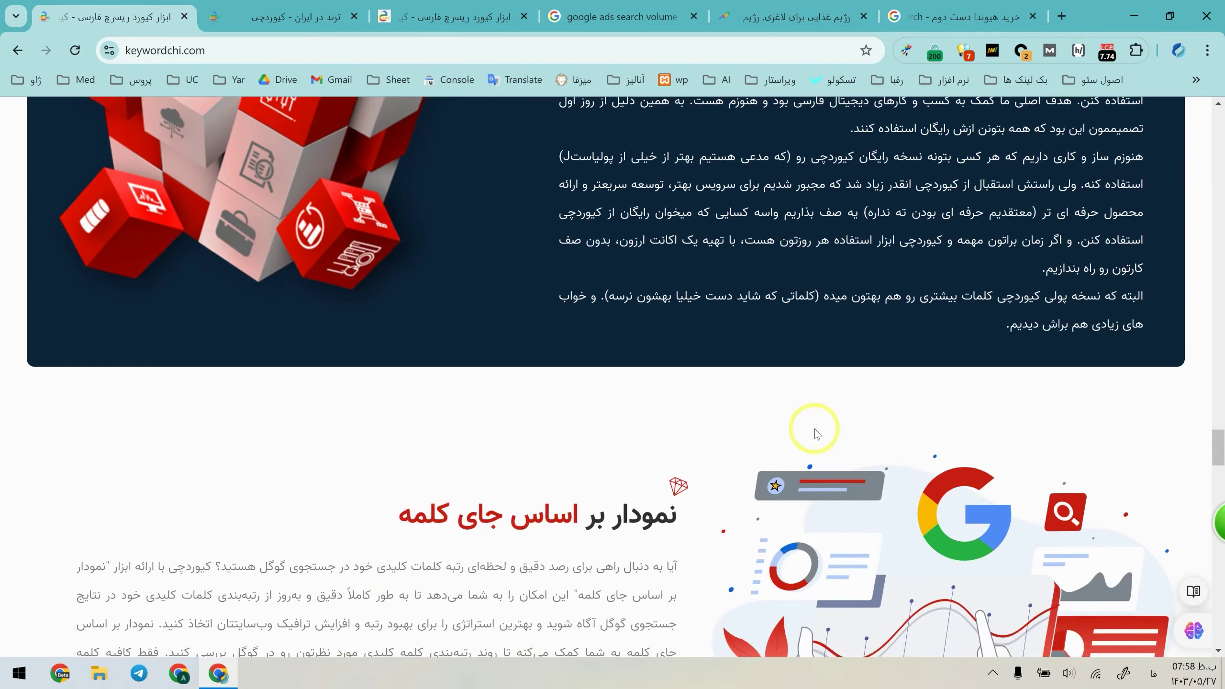
scroll(814, 429, "down", 2)
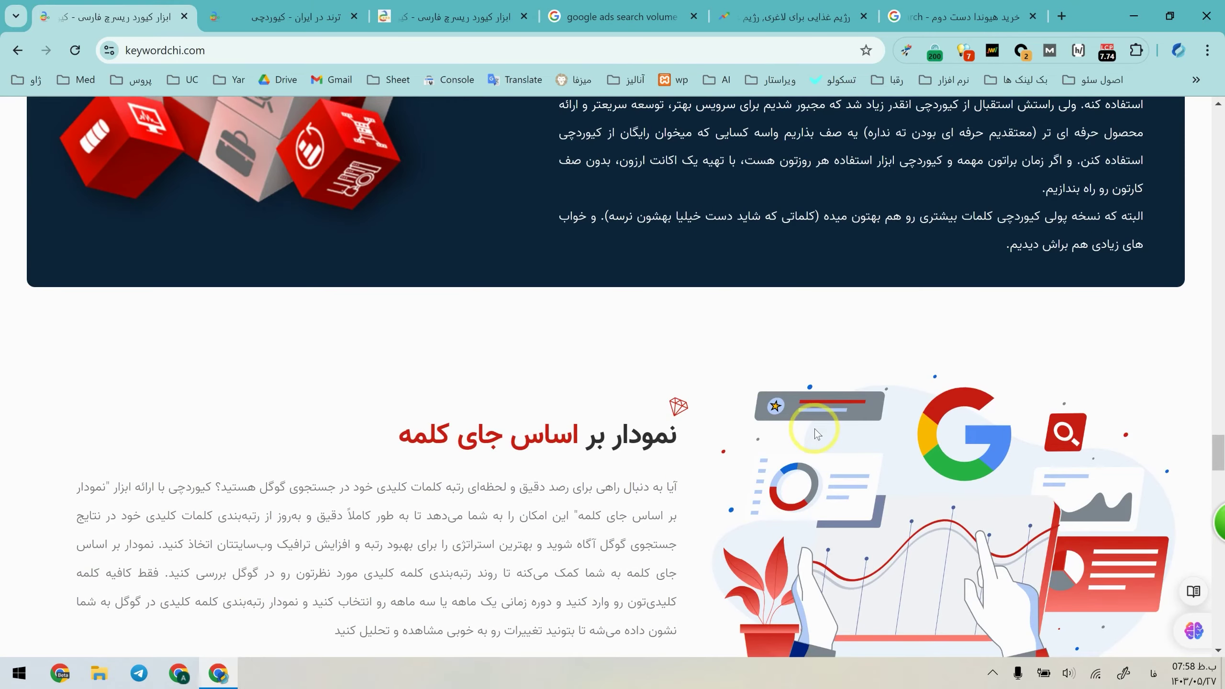
scroll(814, 434, "down", 14)
mouse_move(659, 225)
left_mouse_down()
mouse_move(332, 232)
mouse_move(740, 228)
mouse_move(667, 234)
left_mouse_up()
left_click(351, 229)
scroll(667, 233, "up", 2)
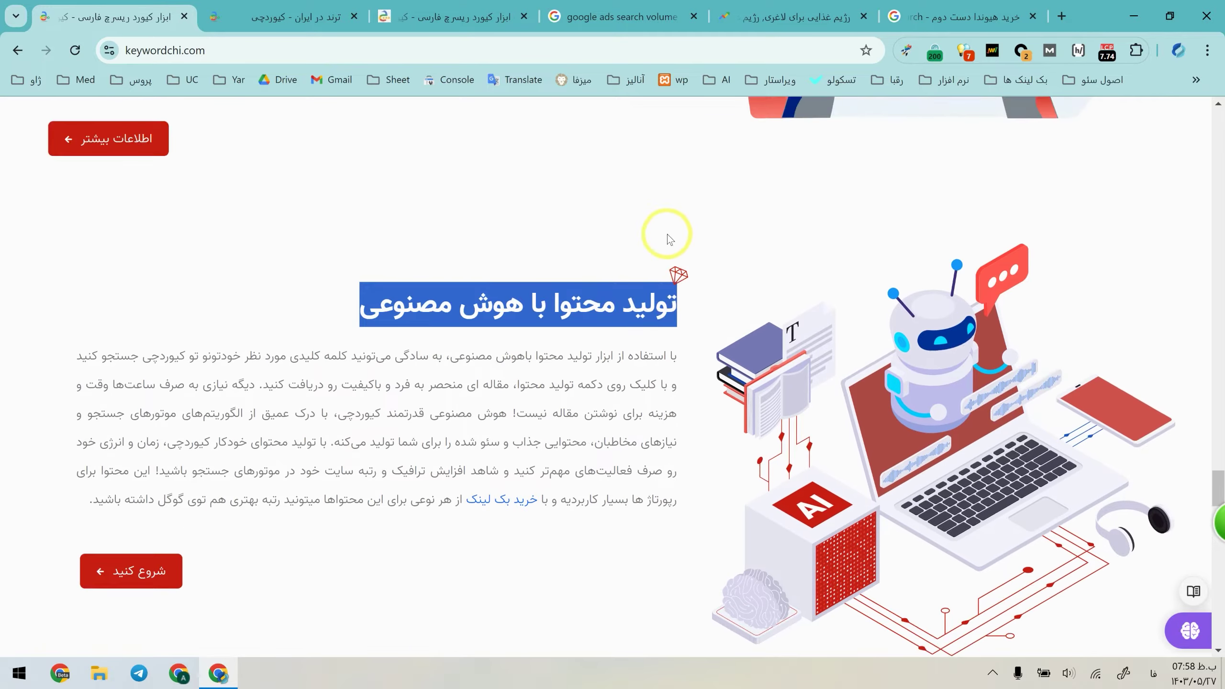
scroll(667, 236, "up", 2)
Step: Review the Keywordchi subscription plans and the remaining home page content, ending back at the search box
scroll(709, 239, "down", 12)
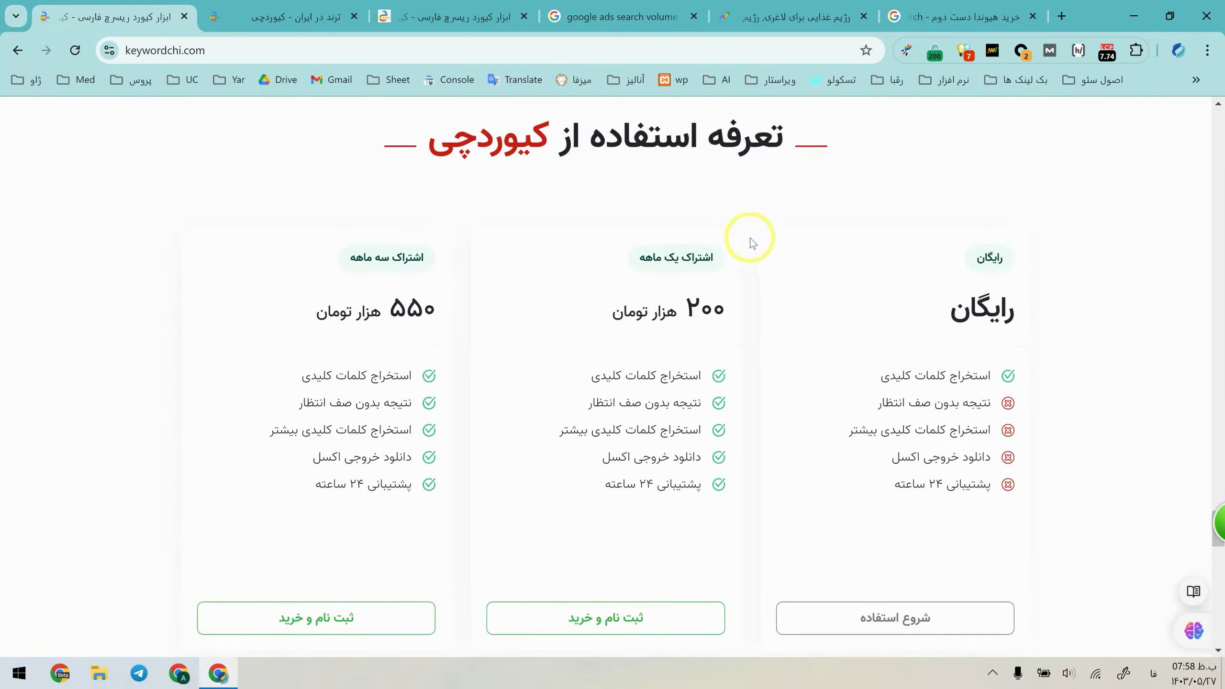
scroll(710, 271, "down", 5)
scroll(580, 342, "down", 10)
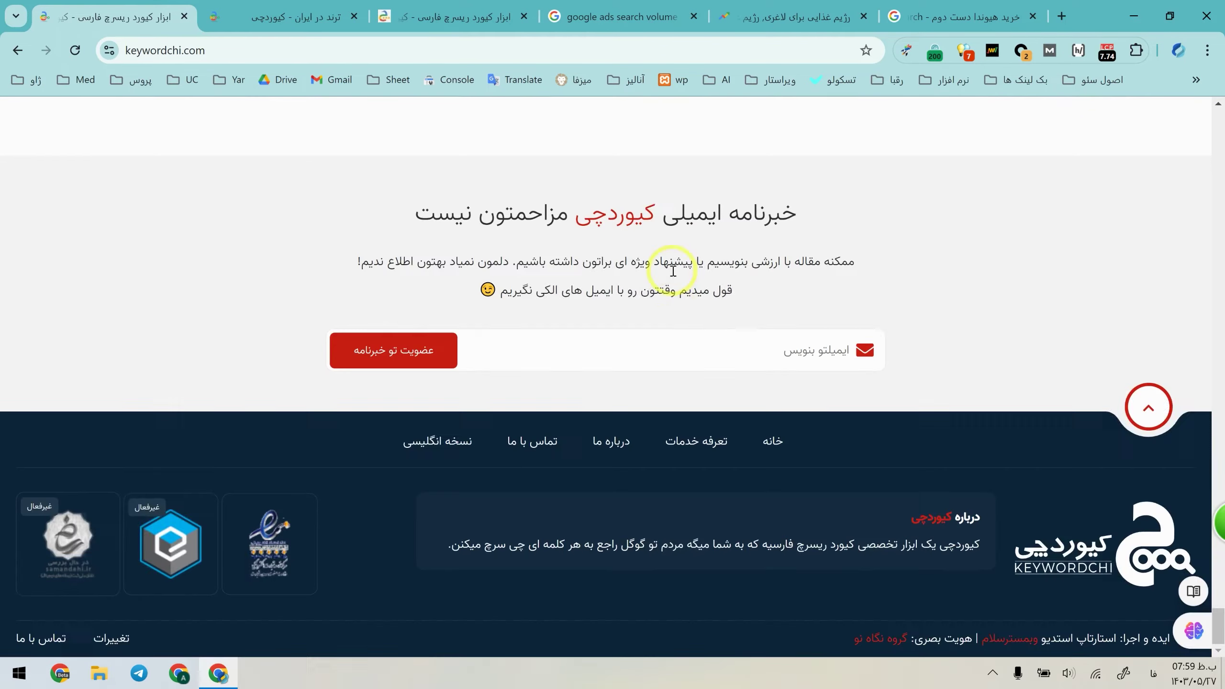
scroll(146, 520, "up", 15)
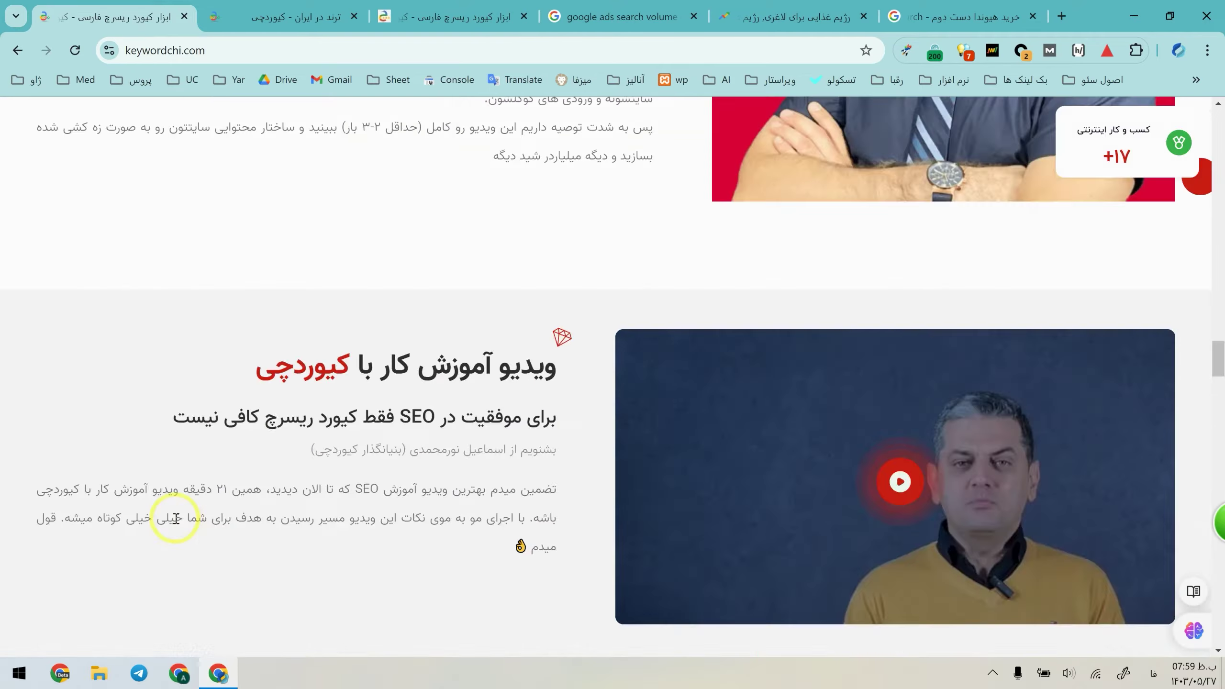
scroll(251, 490, "up", 20)
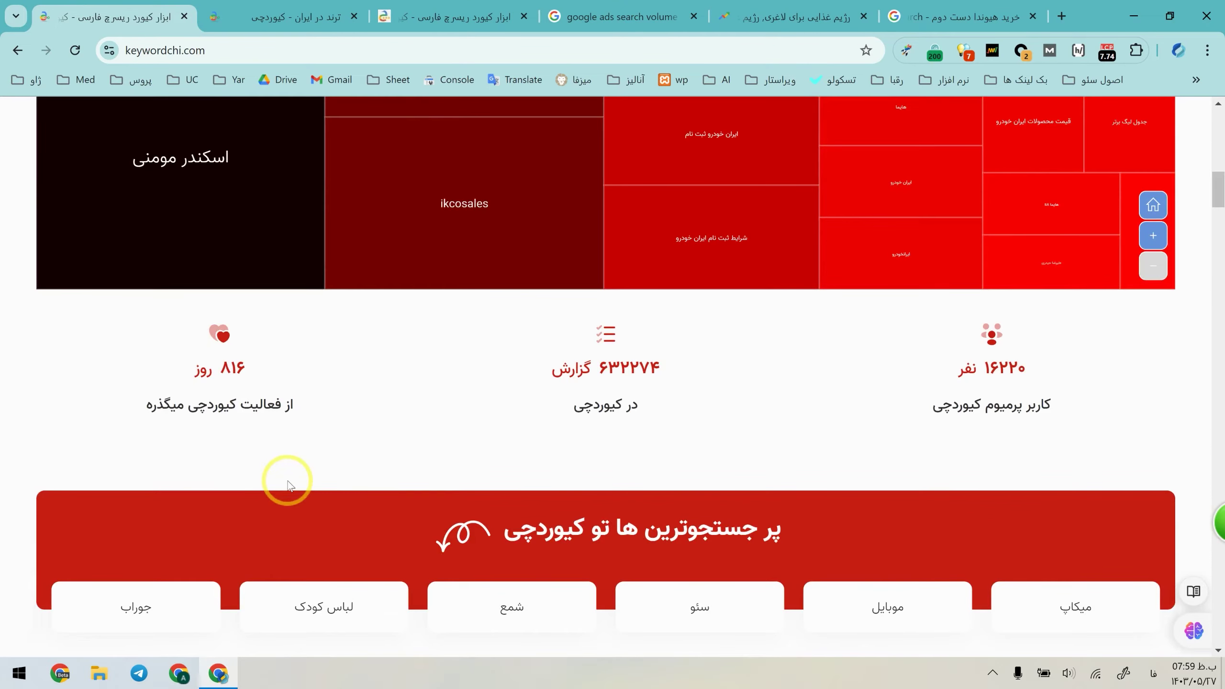
scroll(3, 418, "up", 15)
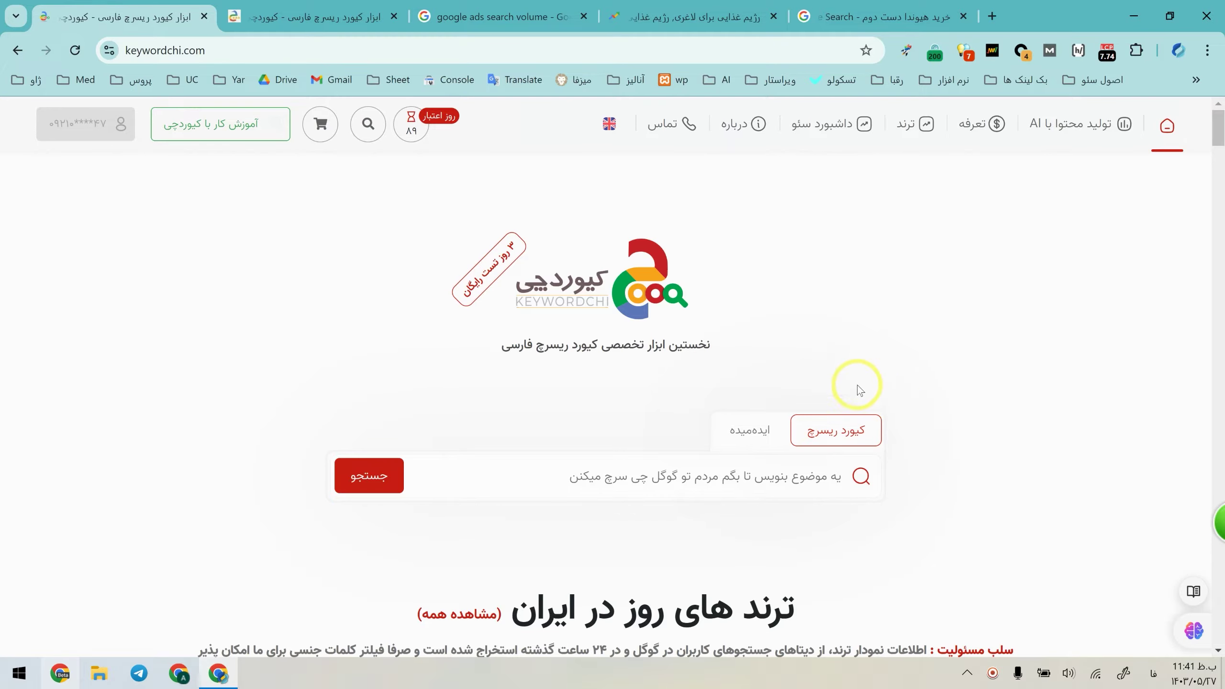
Step: Look at the "ایده‌میده" idea option beside keyword research in the Keywordchi search area
scroll(758, 268, "down", 8)
scroll(759, 268, "up", 6)
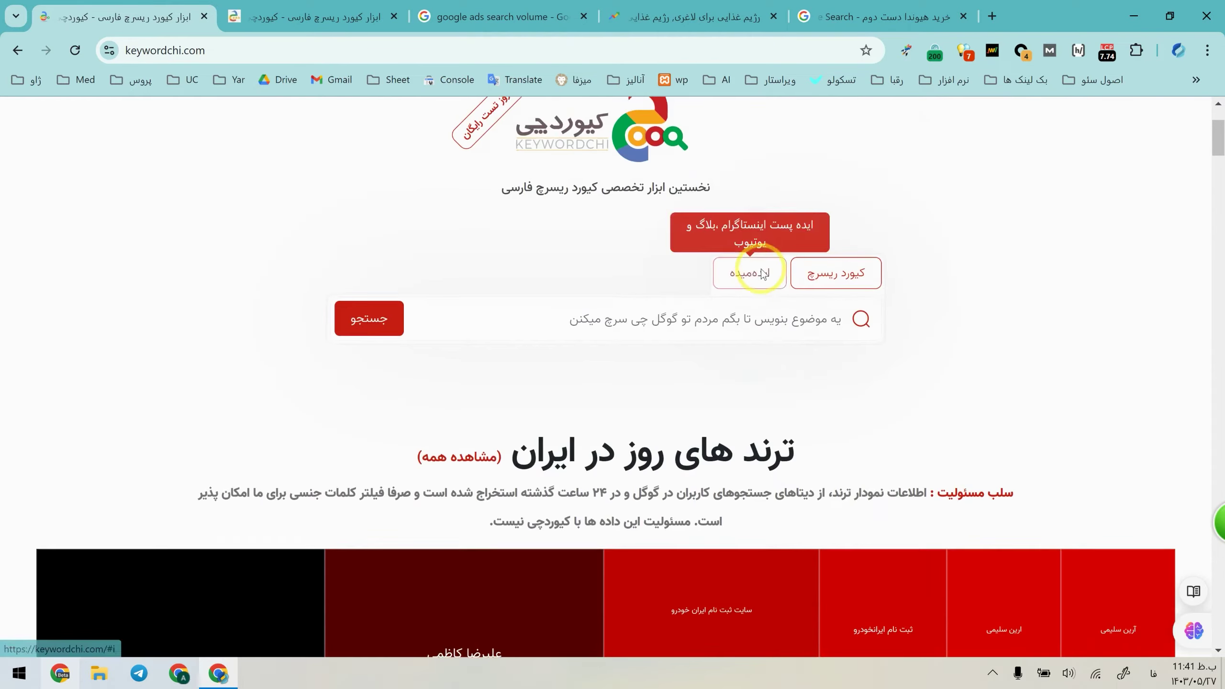
scroll(820, 275, "up", 3)
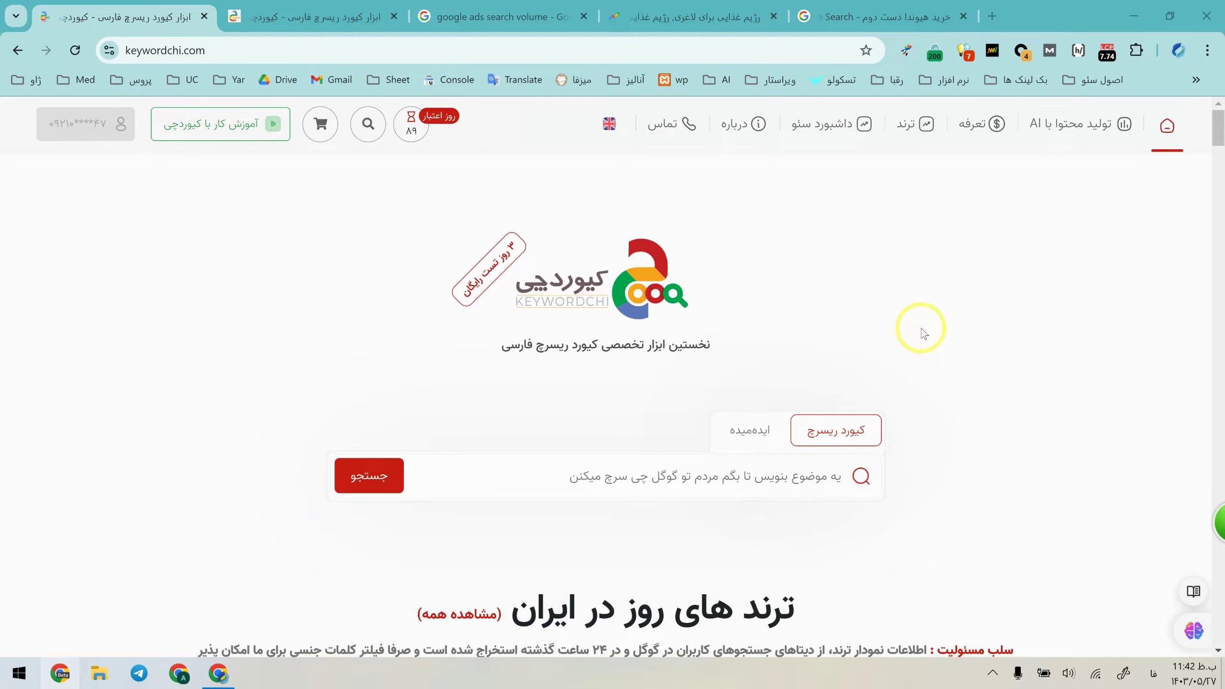
Step: Return to the open Google search and look through the car categories and prices on the bama.ir home page
left_click(849, 7)
left_click(244, 331)
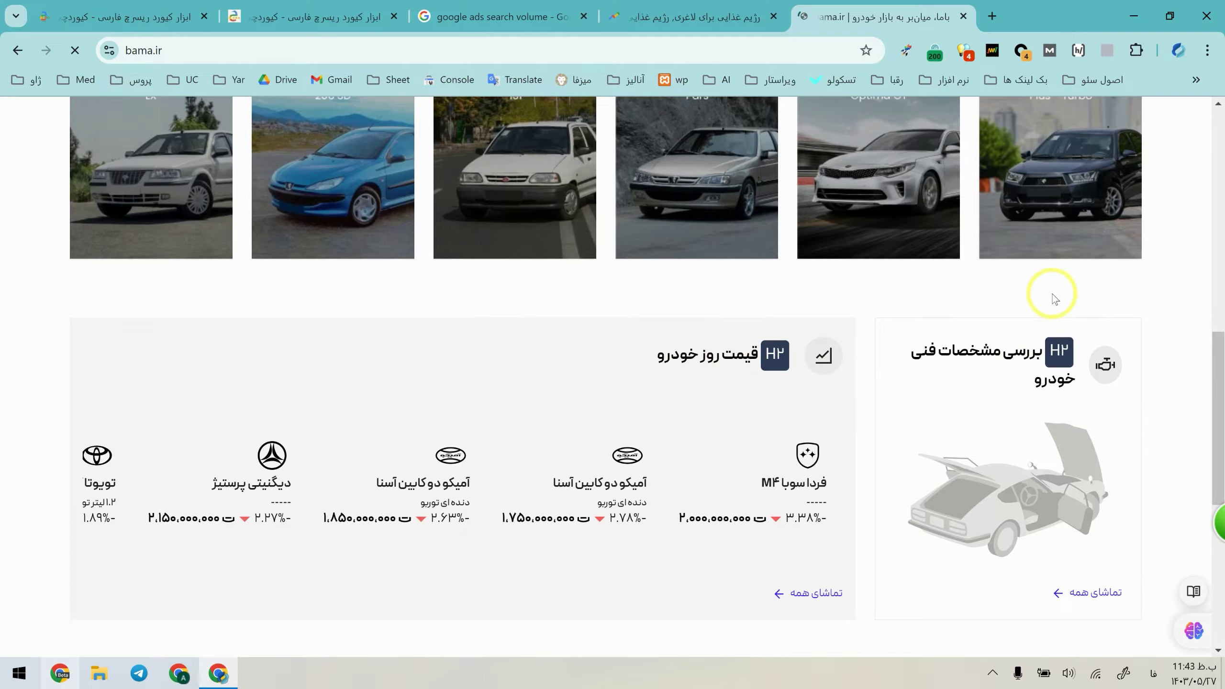
scroll(1053, 294, "down", 6)
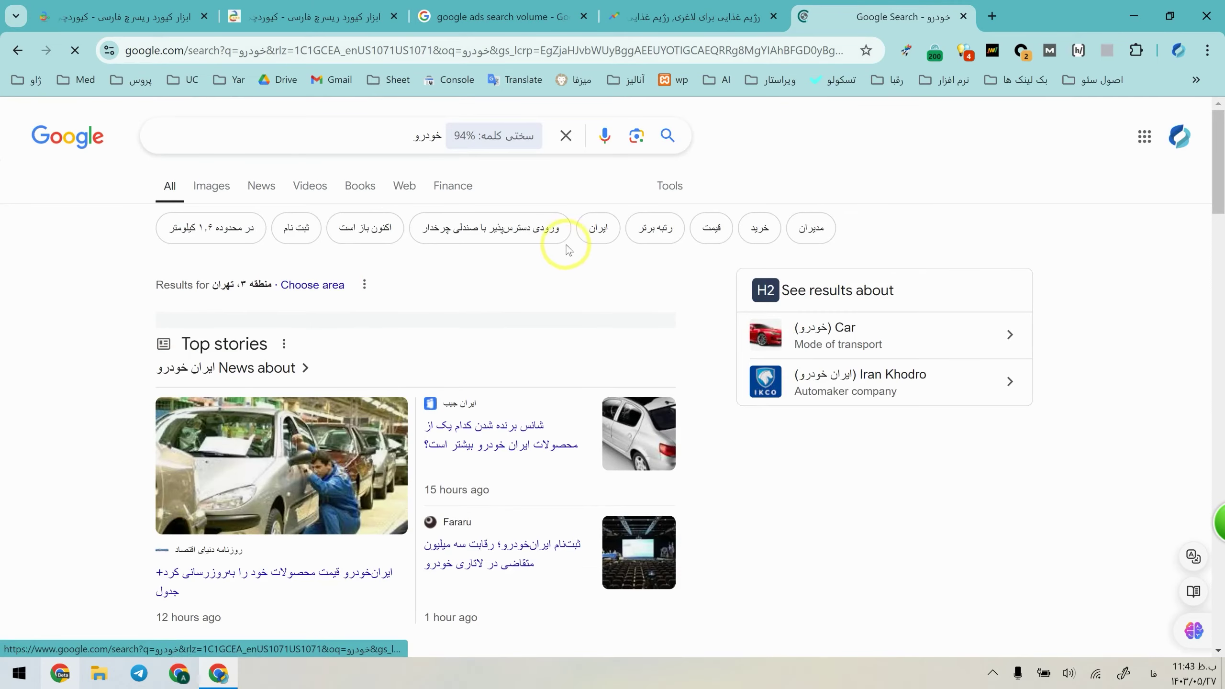
Step: Look through the Google results for "خودرو", from the top news stories down to the organic listings
scroll(160, 417, "down", 9)
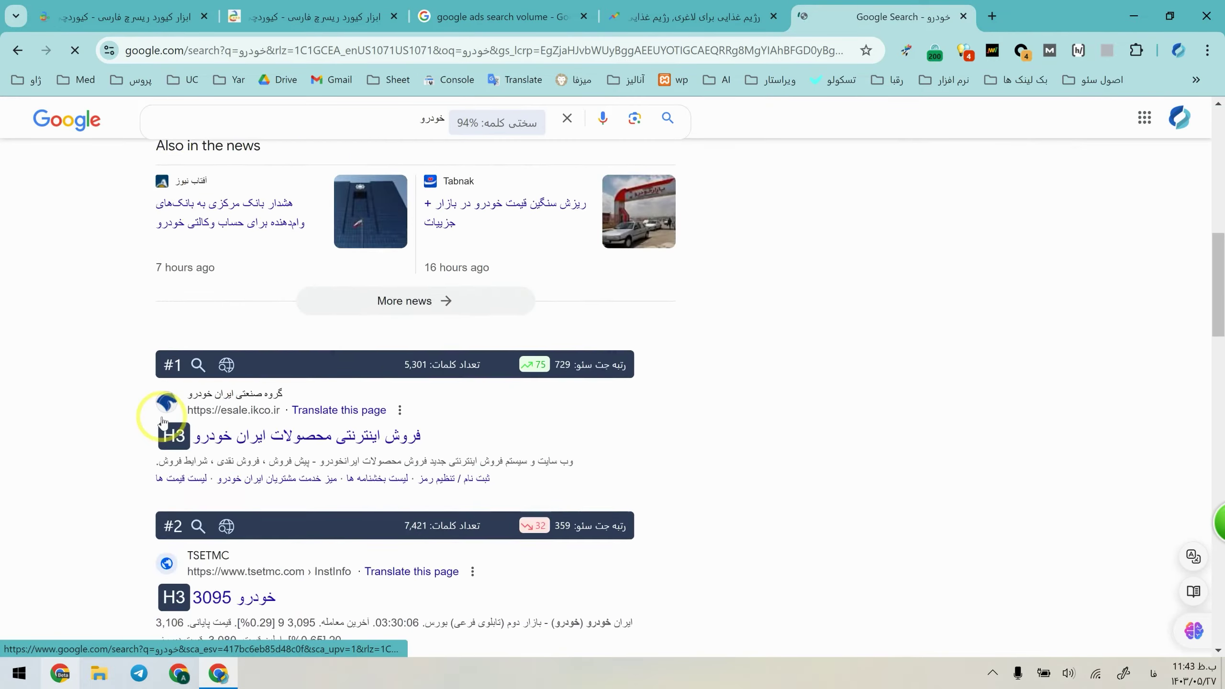
scroll(162, 423, "down", 10)
left_click_drag(137, 467, 366, 536)
left_click(863, 448)
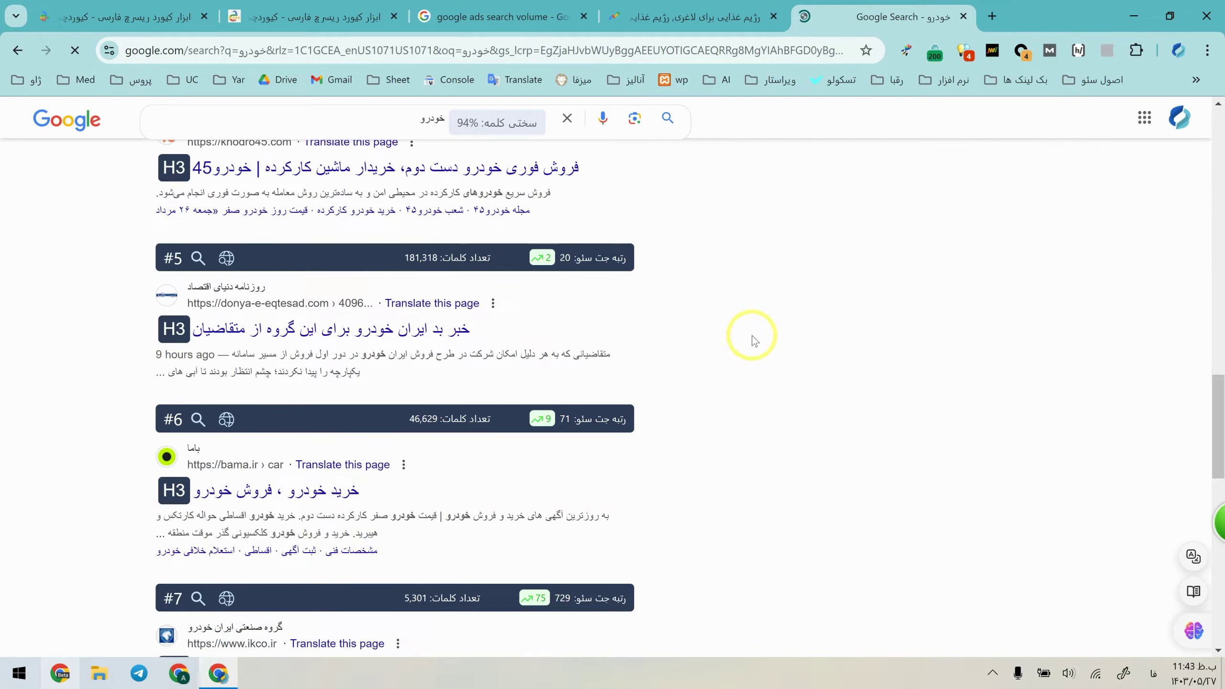
Step: Compare the news blocks on the "خودرو" results page with the first organic results below them
scroll(151, 340, "up", 15)
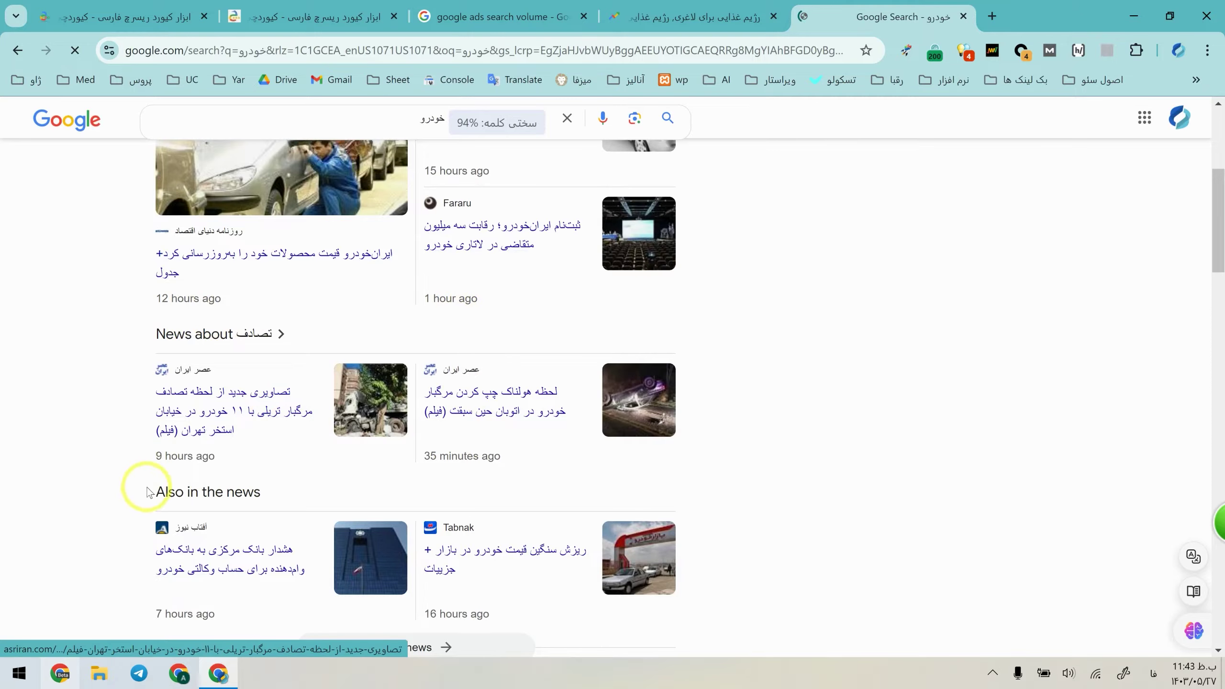
scroll(404, 487, "up", 6)
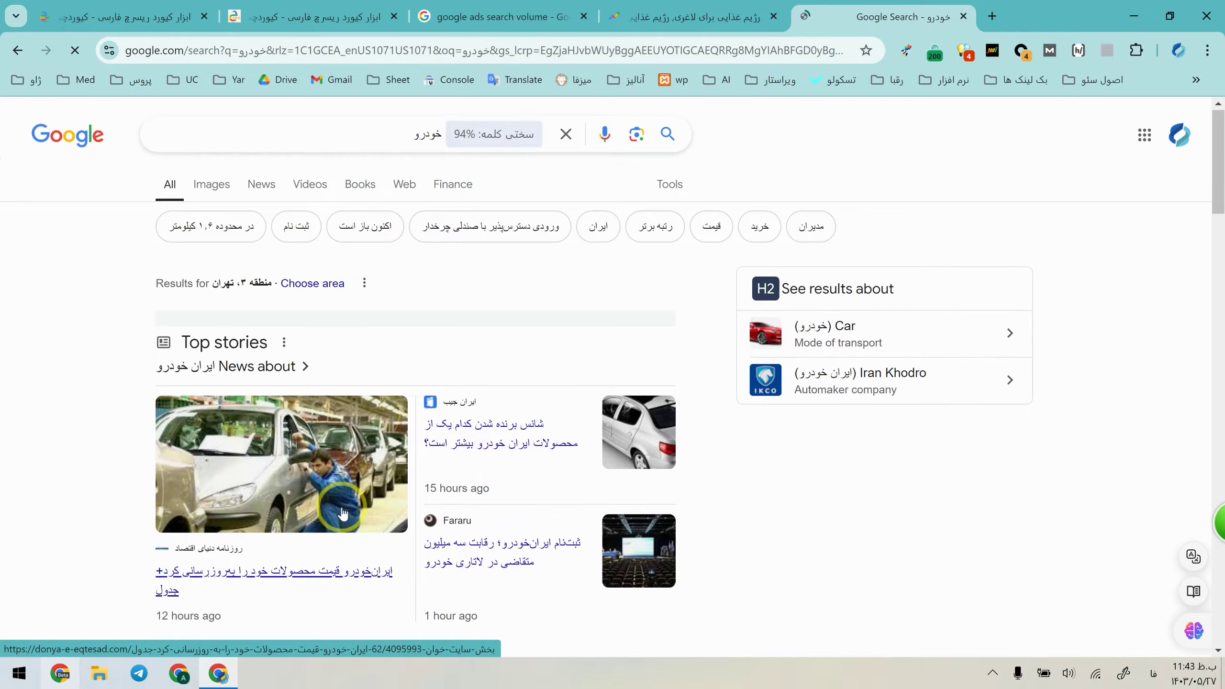
scroll(343, 514, "down", 8)
scroll(274, 538, "down", 5)
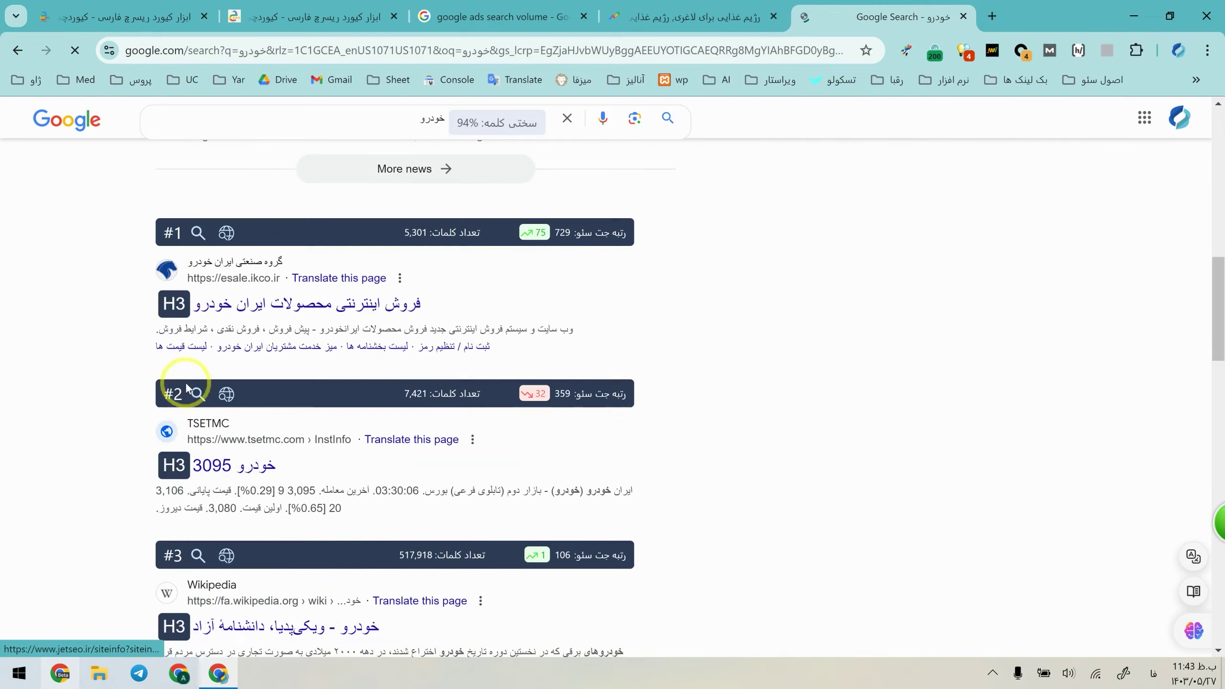
scroll(370, 190, "up", 8)
scroll(222, 355, "down", 8)
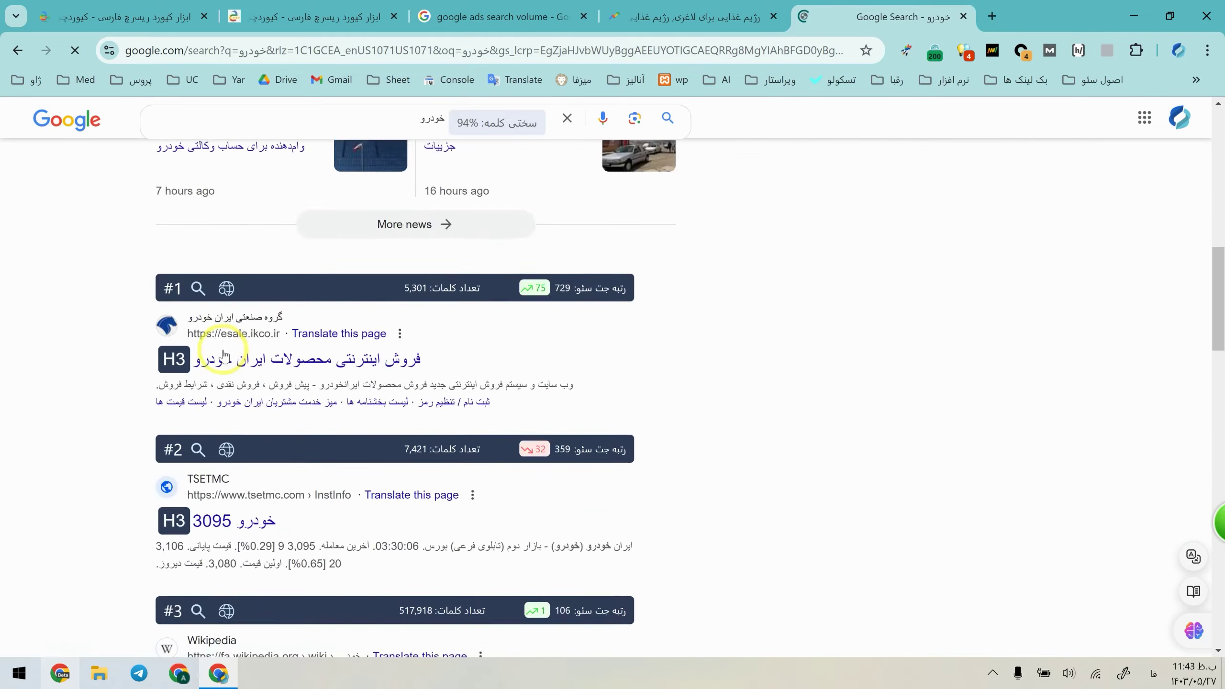
Step: Examine the "خودرو" organic listings one by one, including the esale.ikco.ir, donya-e-eqtesad and bama.ir results
left_click_drag(164, 191, 413, 308)
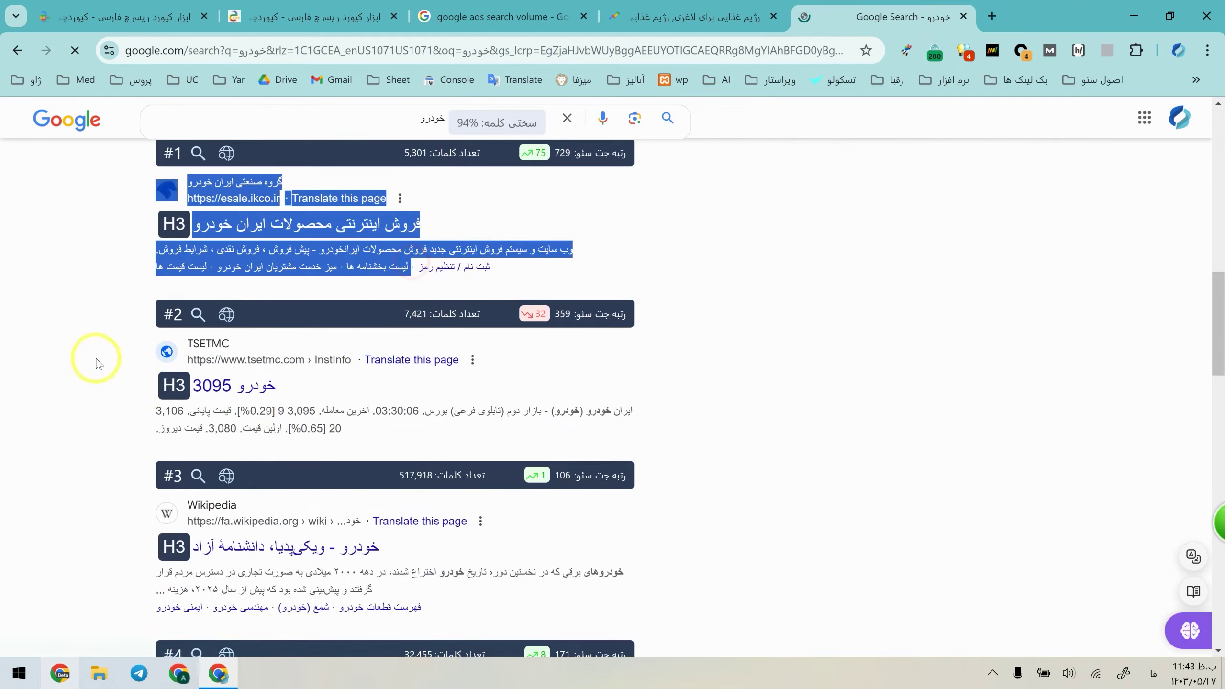
left_click(96, 361)
scroll(320, 424, "down", 2)
scroll(376, 473, "down", 2)
scroll(374, 472, "down", 3)
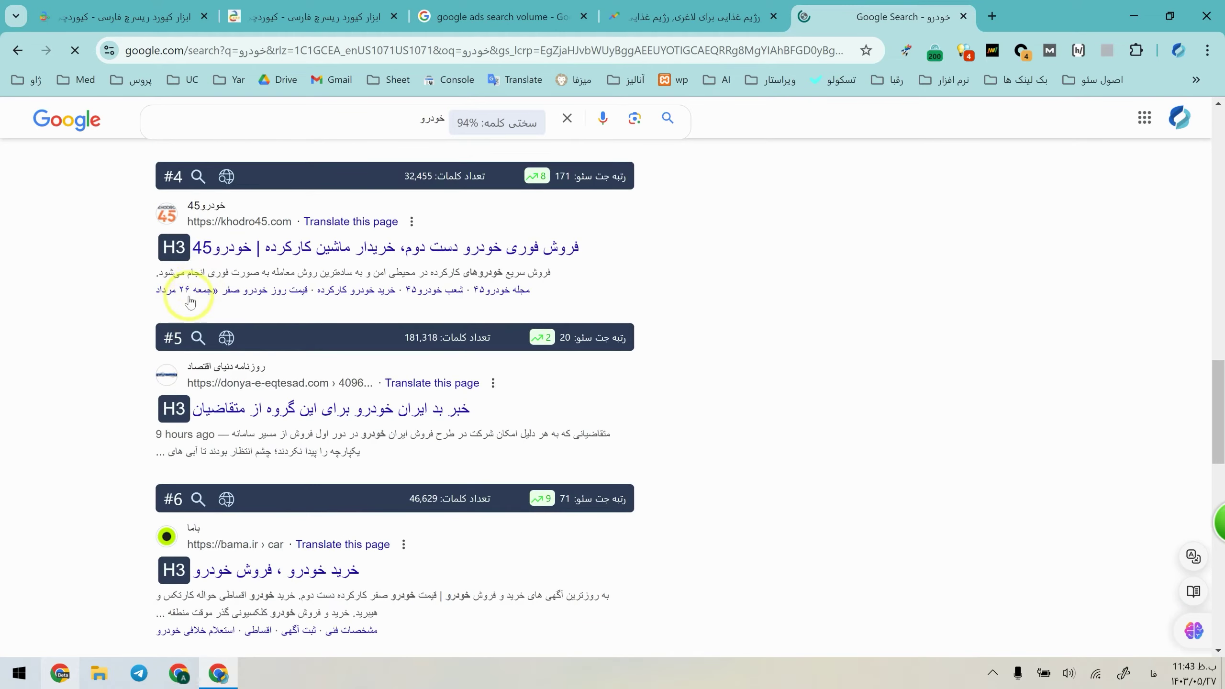
left_click_drag(124, 384, 513, 459)
left_click(513, 459)
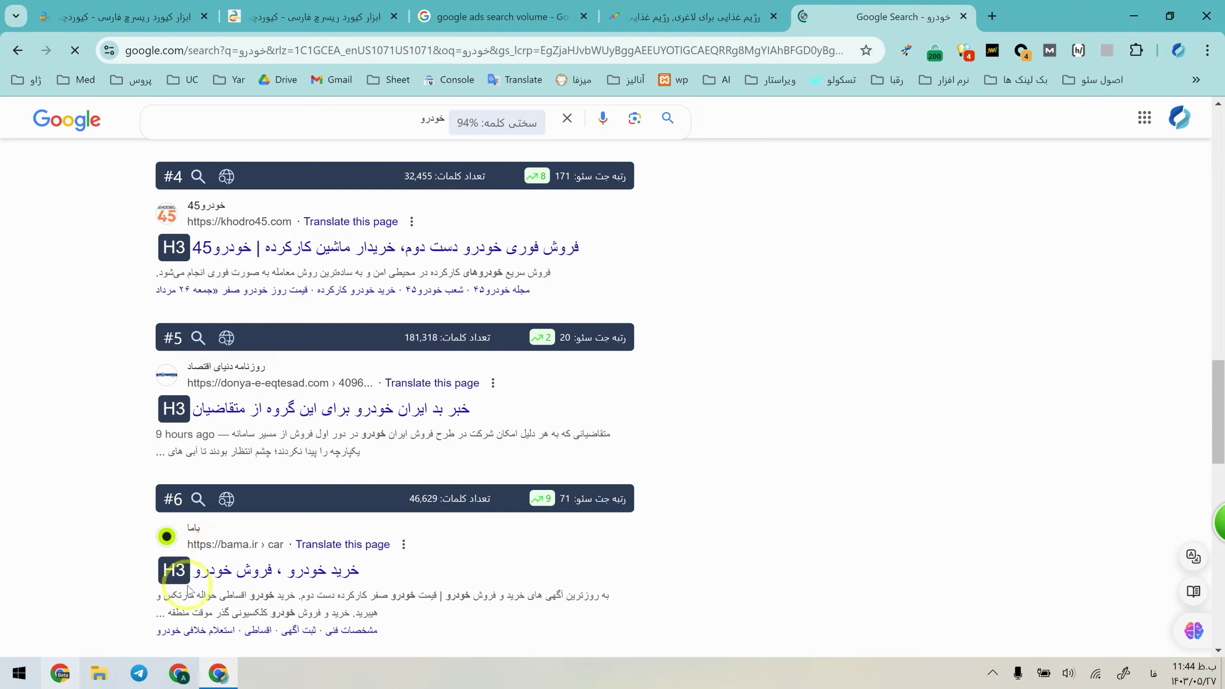
left_click_drag(102, 481, 437, 596)
left_click(466, 605)
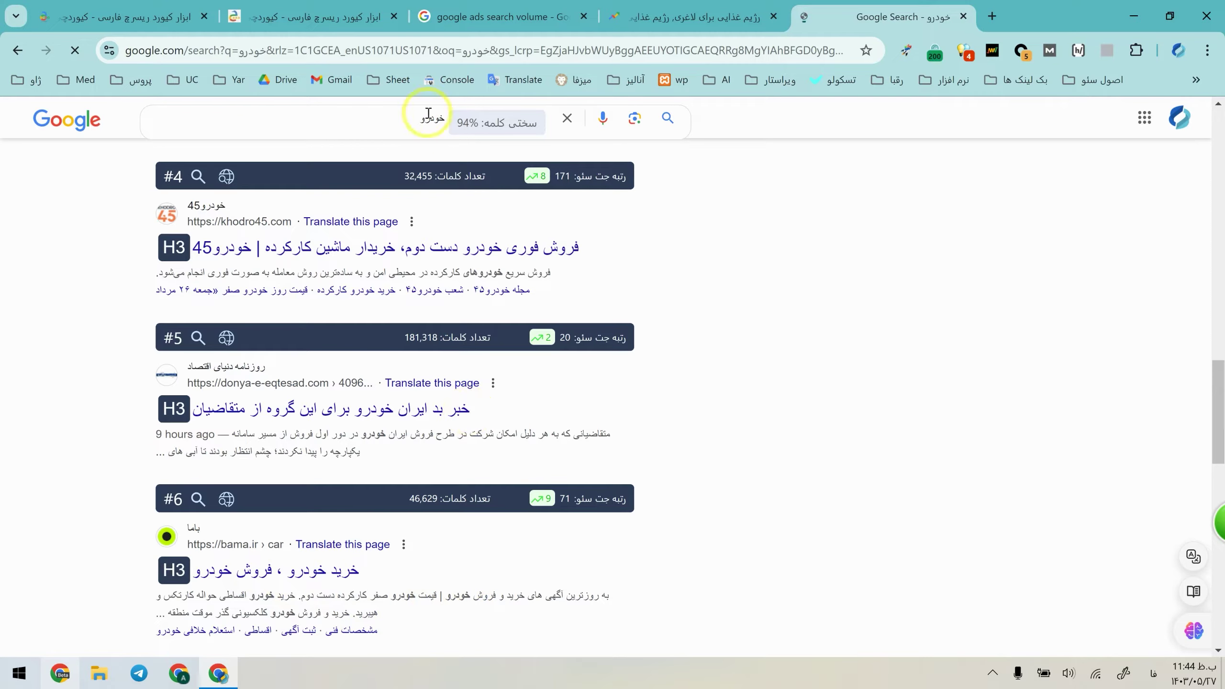
Step: Examine the keyword difficulty label for "خودرو" and the descriptions of the bama.ir and ikco.ir results
left_click_drag(465, 123, 525, 127)
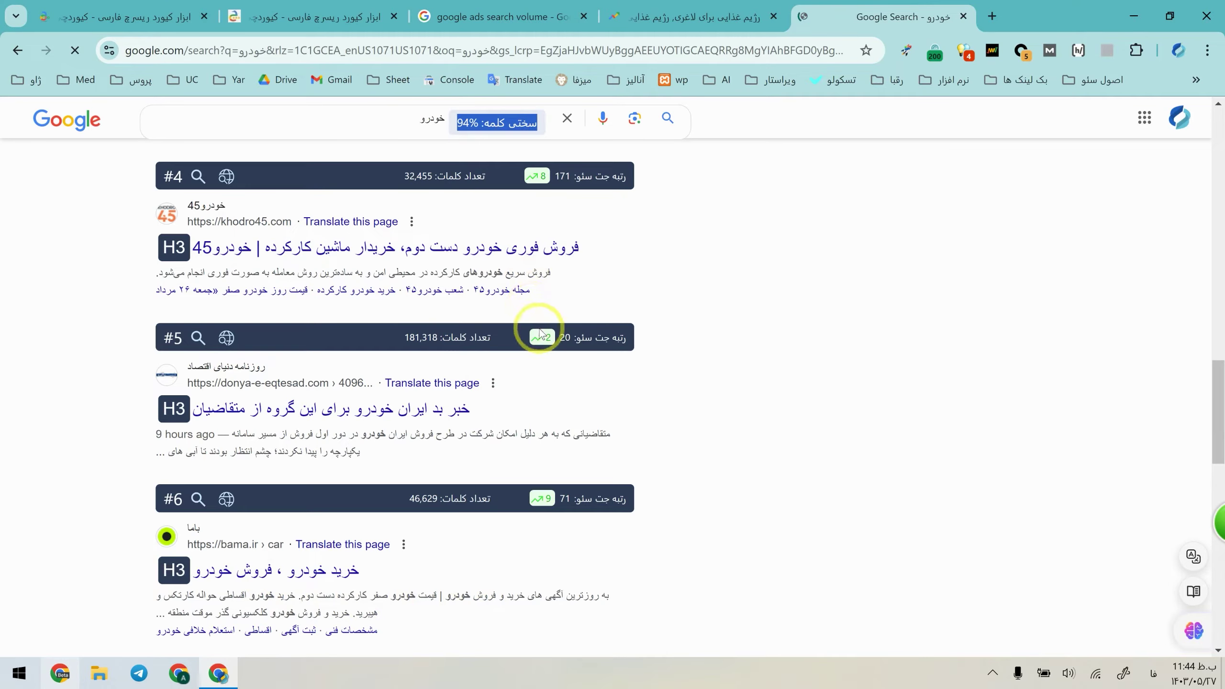
scroll(540, 333, "down", 3)
triple_click(273, 451)
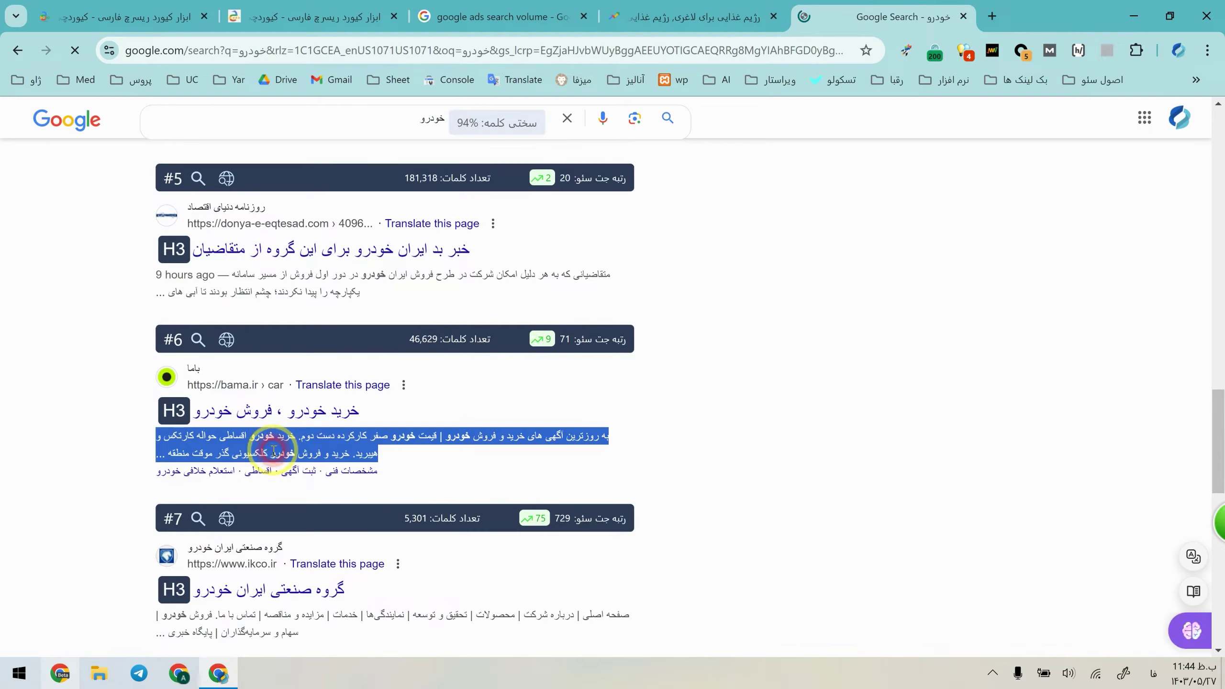
left_click(311, 613)
triple_click(311, 613)
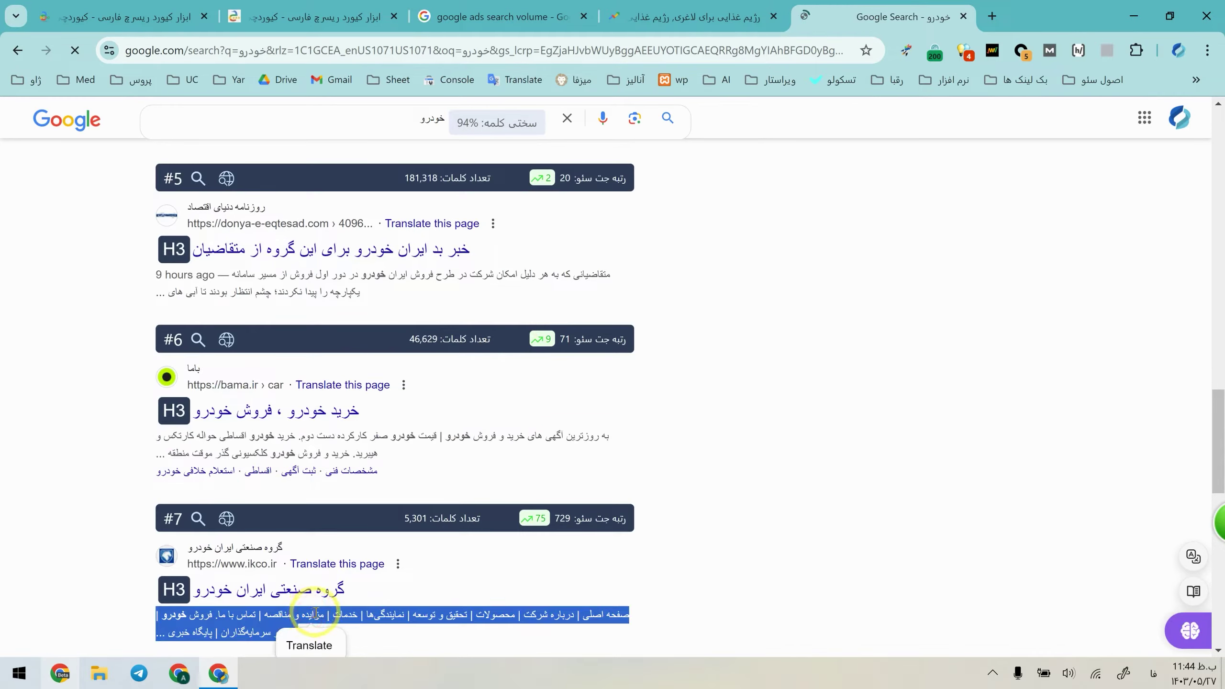
left_click(397, 434)
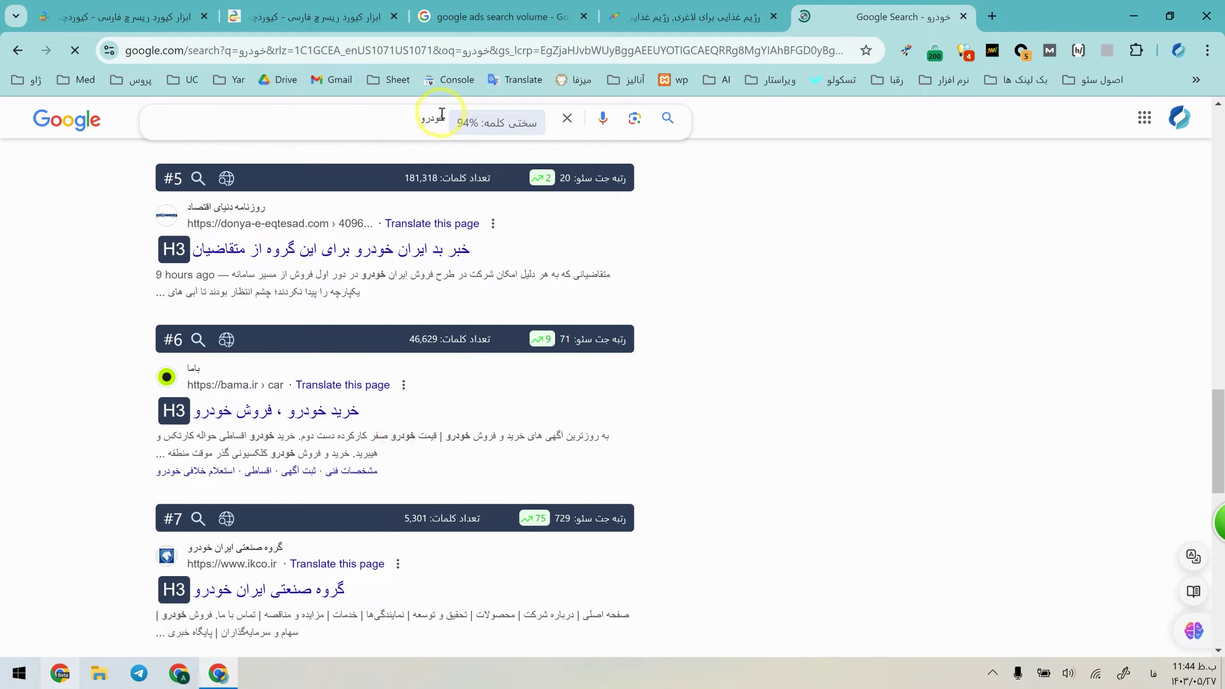
left_click(425, 120)
left_click(704, 414)
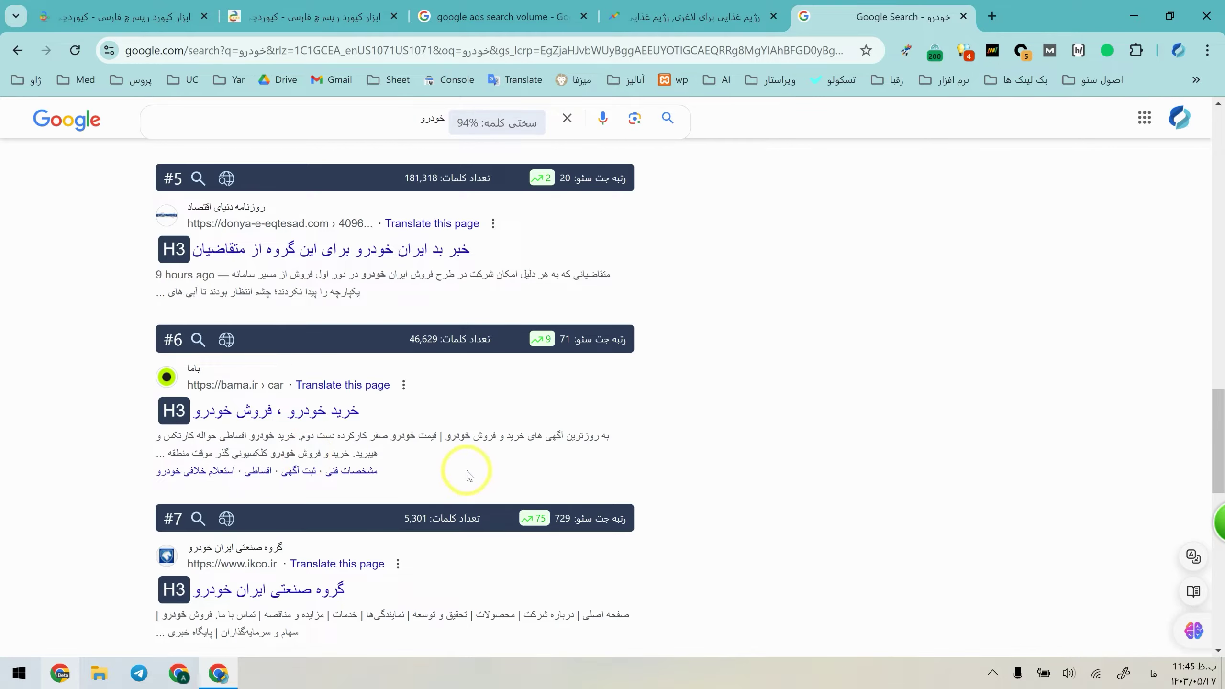
Step: Search Google for "دیجی کالا"
double_click(401, 117)
type("دیجی کالا")
key("Return")
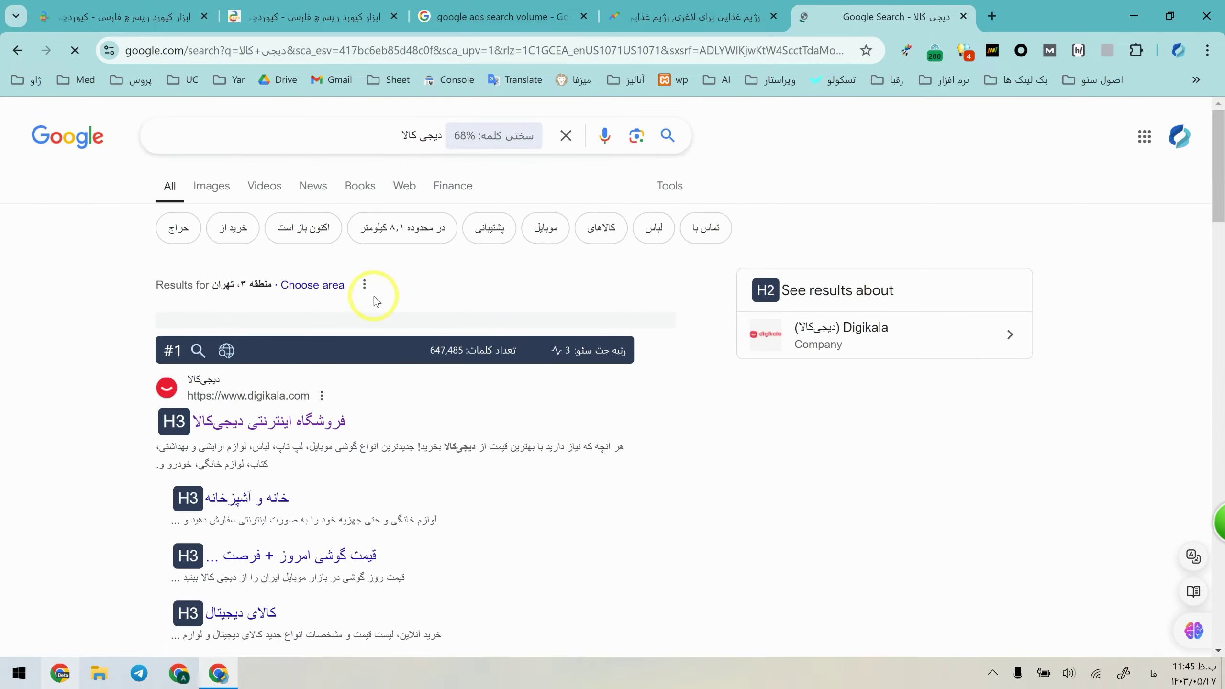
Step: Search Google for "بایا" and look through its site links, images and organic results
triple_click(327, 135)
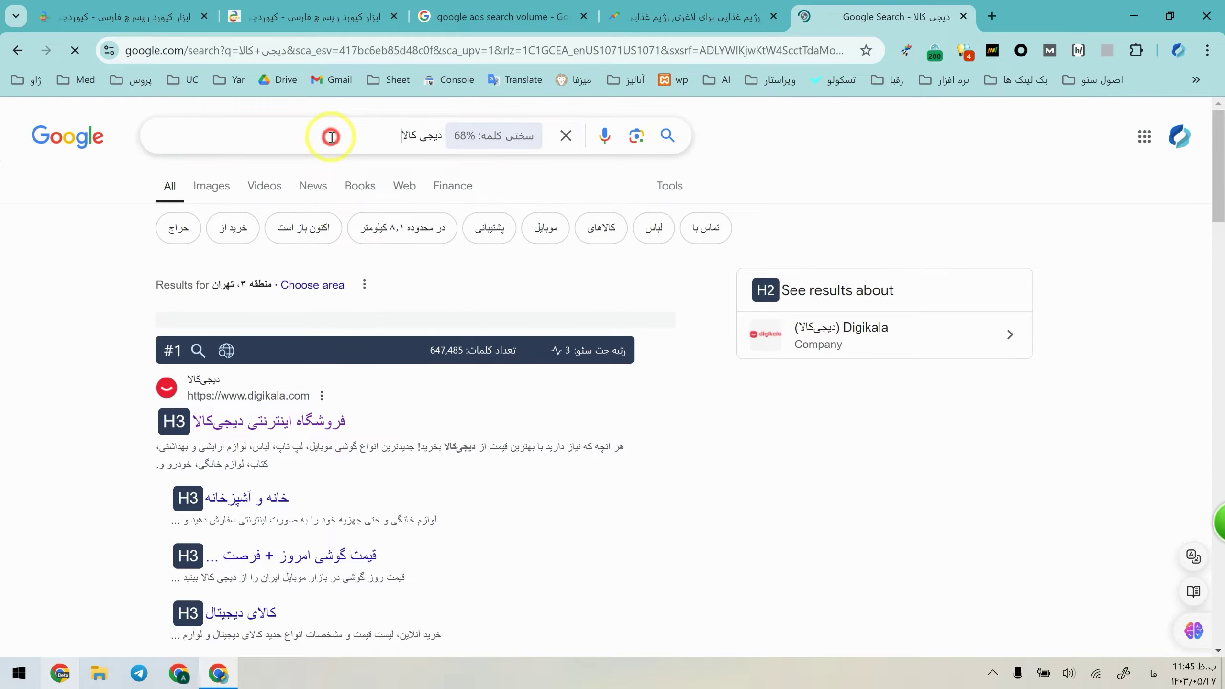
type("بایا")
key("Return")
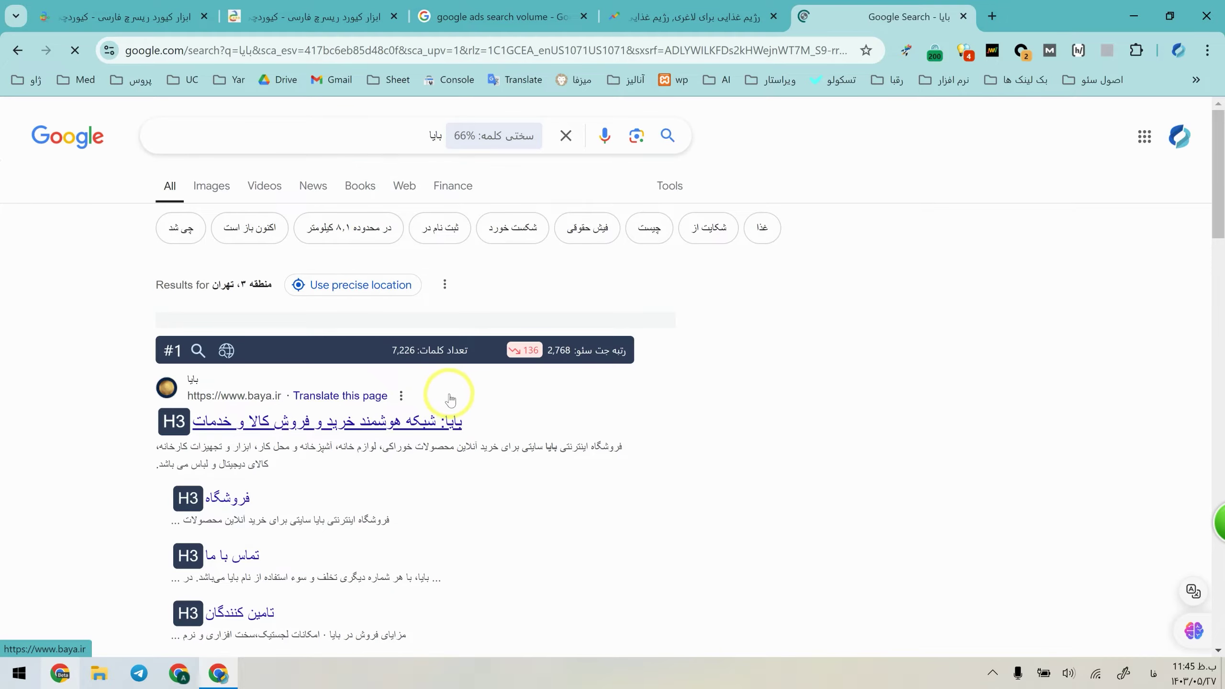
scroll(497, 413, "down", 1)
scroll(498, 414, "down", 1)
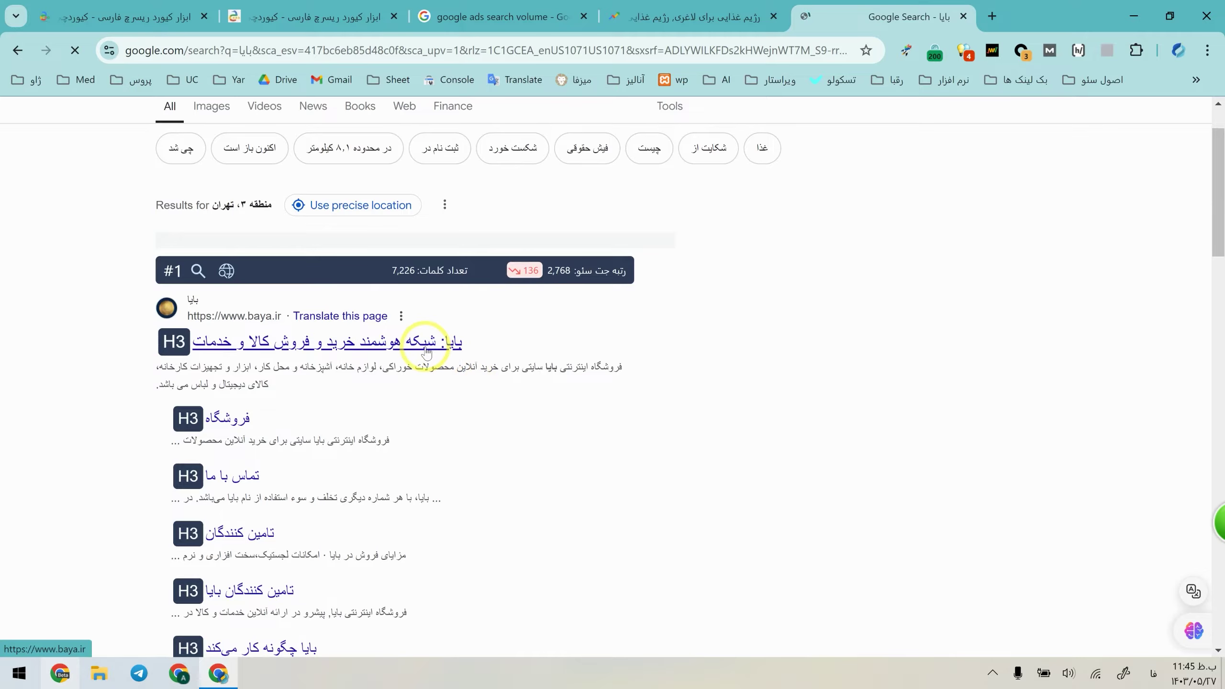
scroll(426, 351, "down", 12)
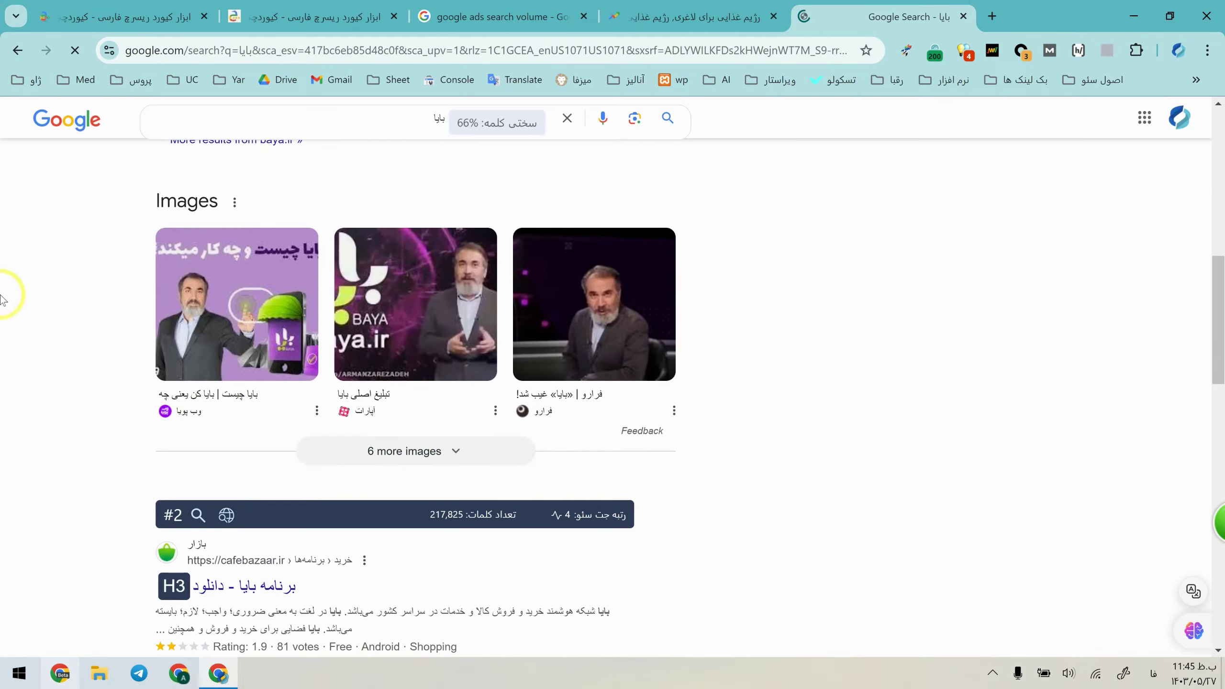
scroll(290, 367, "up", 12)
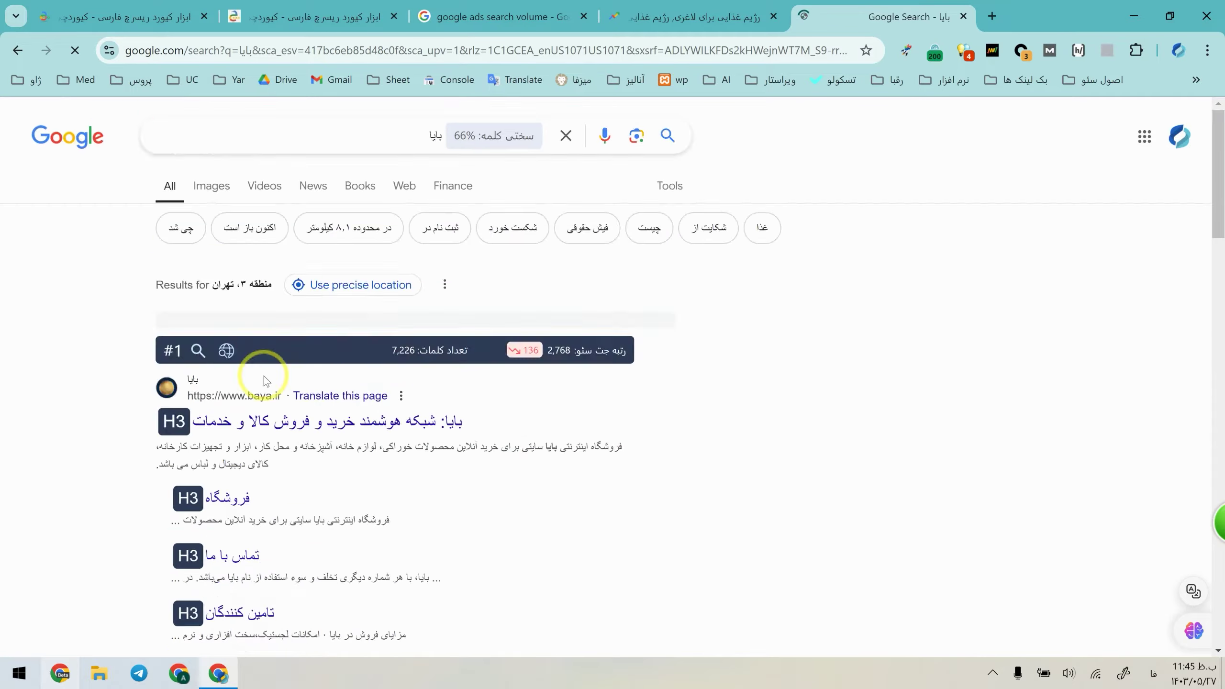
Step: Open the baya.ir result, look through the services on its home page, and return to the "بایا" search results
left_click(263, 389)
scroll(485, 367, "down", 3)
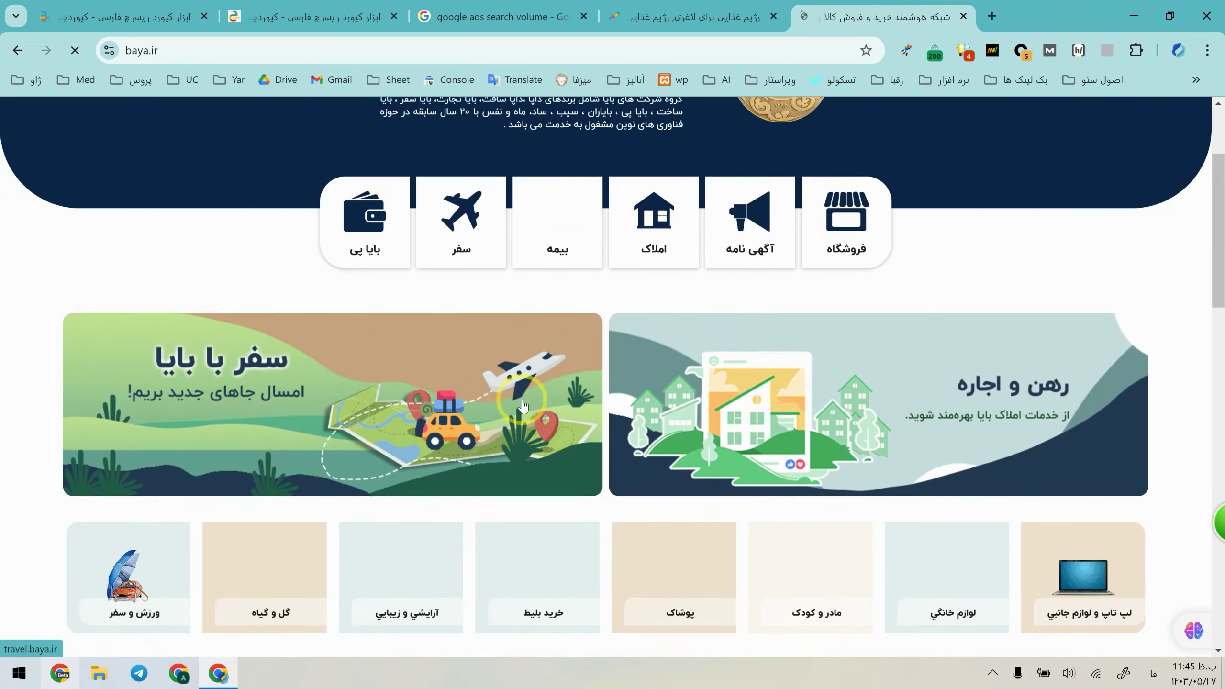
key("alt+Left")
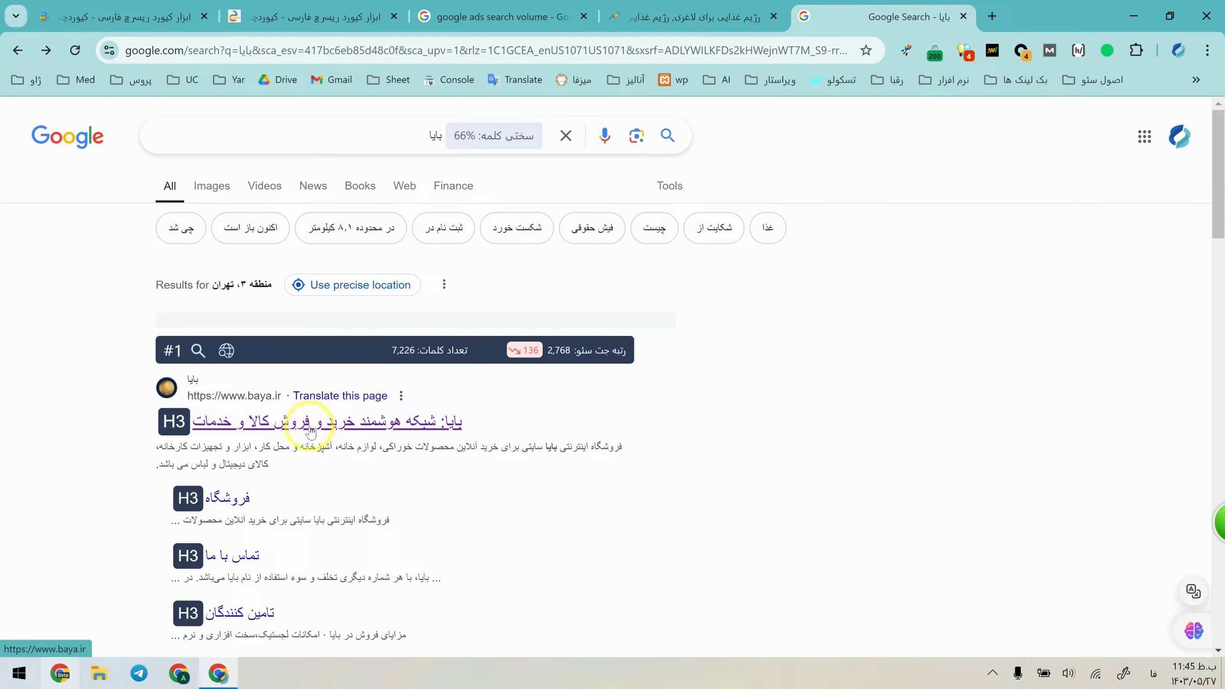
left_click(312, 428)
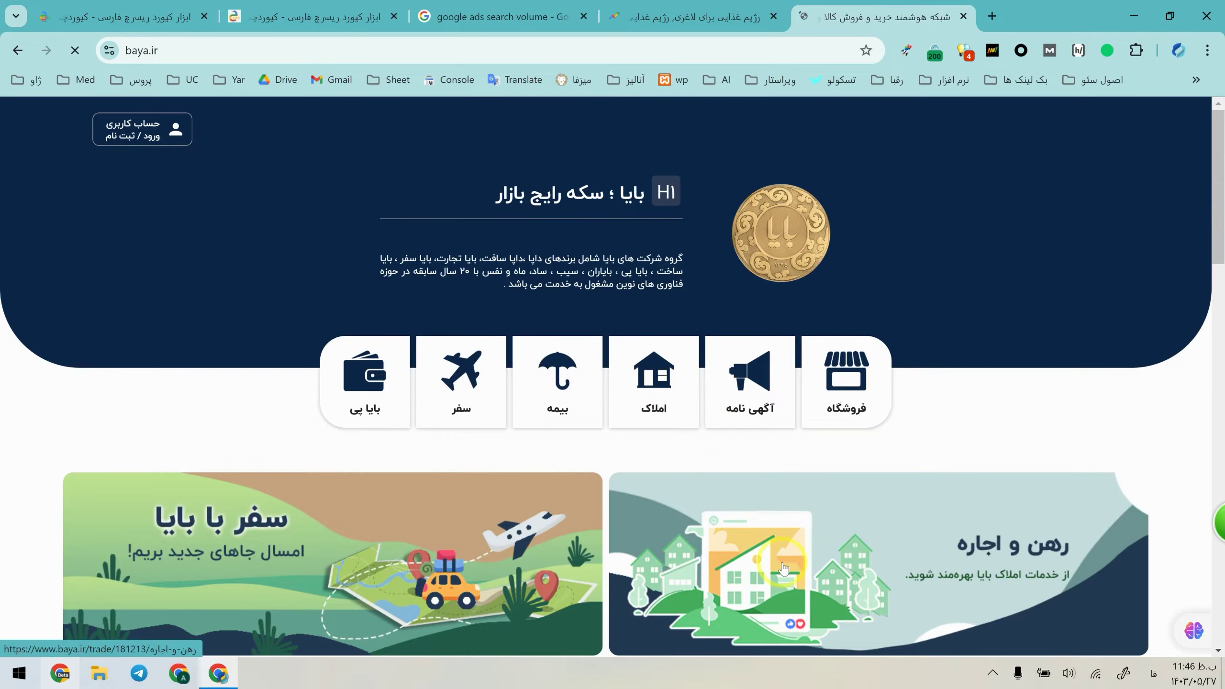
scroll(737, 511, "down", 10)
scroll(737, 511, "down", 1)
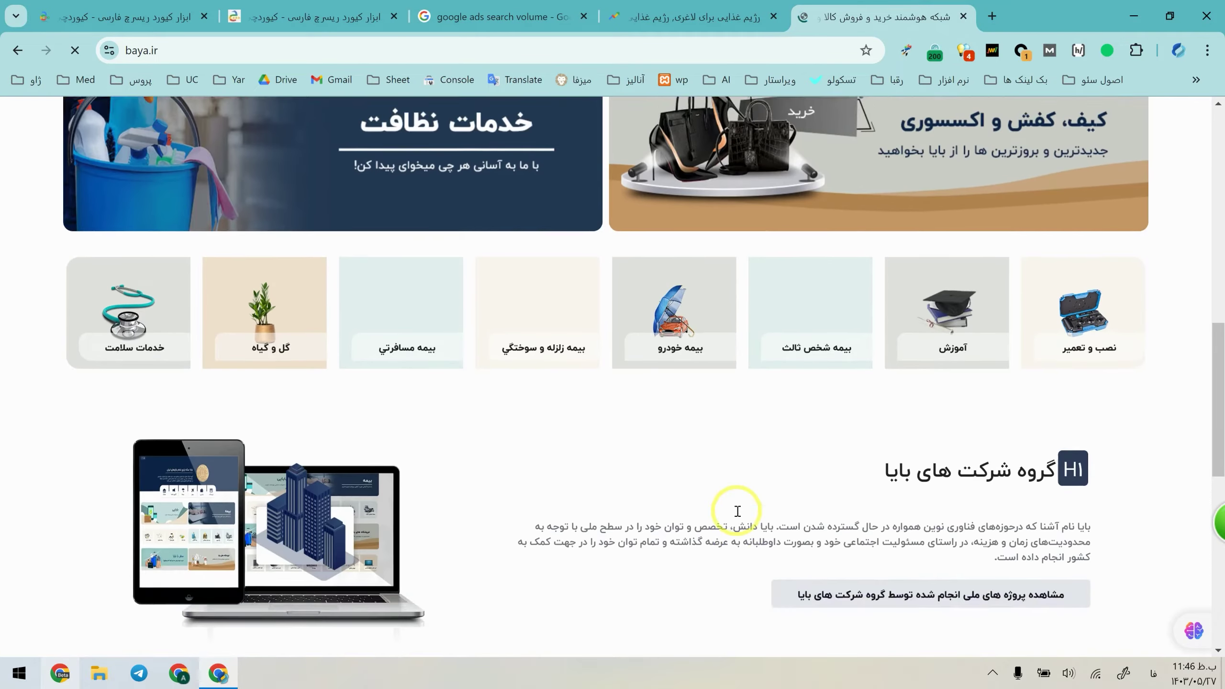
scroll(737, 512, "up", 8)
scroll(737, 514, "up", 5)
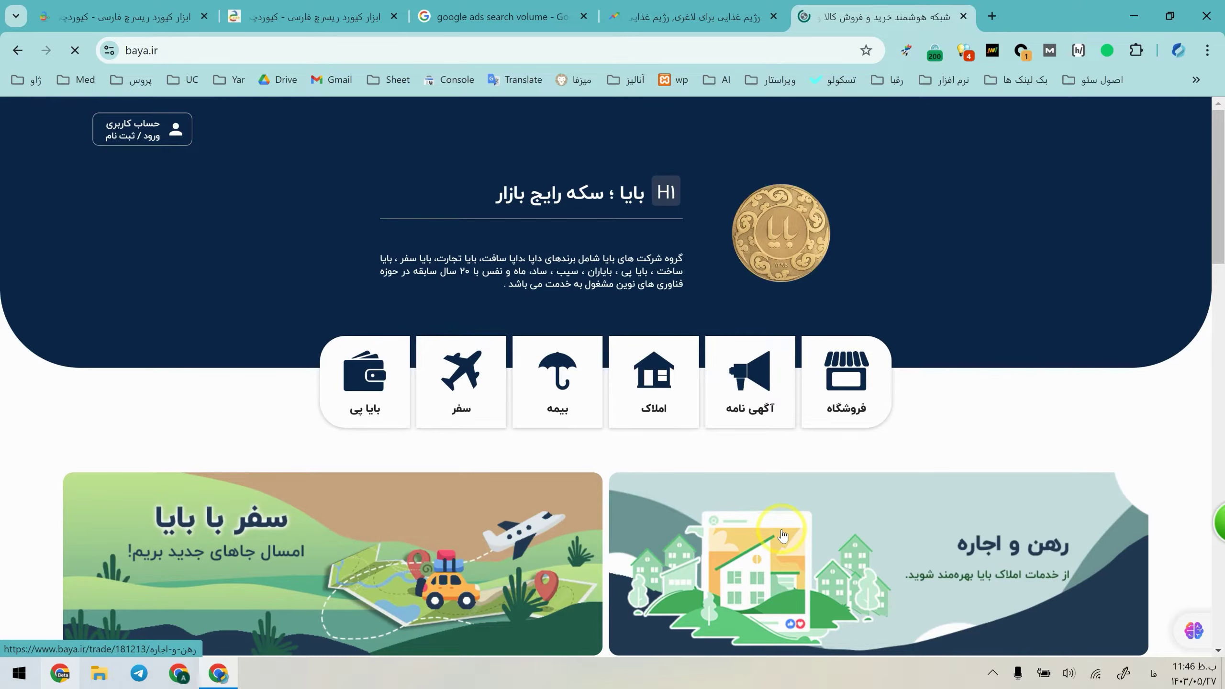
key("alt+Left")
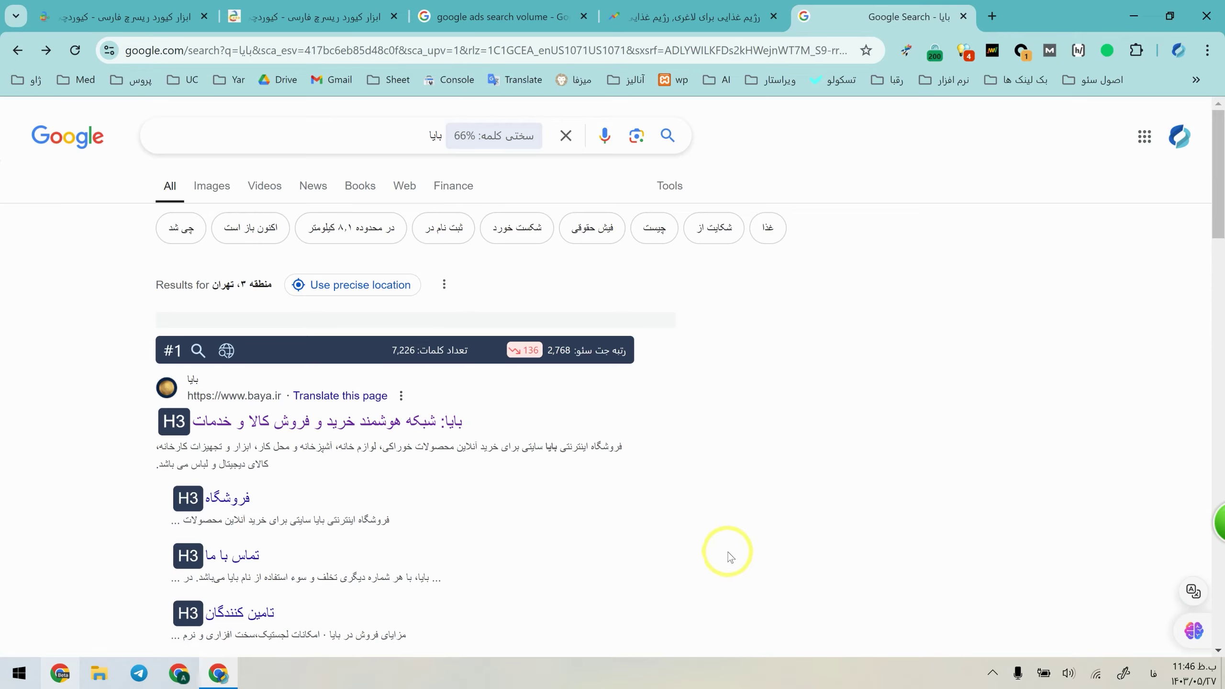
Step: View the search suggestions for "بایا", and search Google for "خرید"
left_click(386, 134)
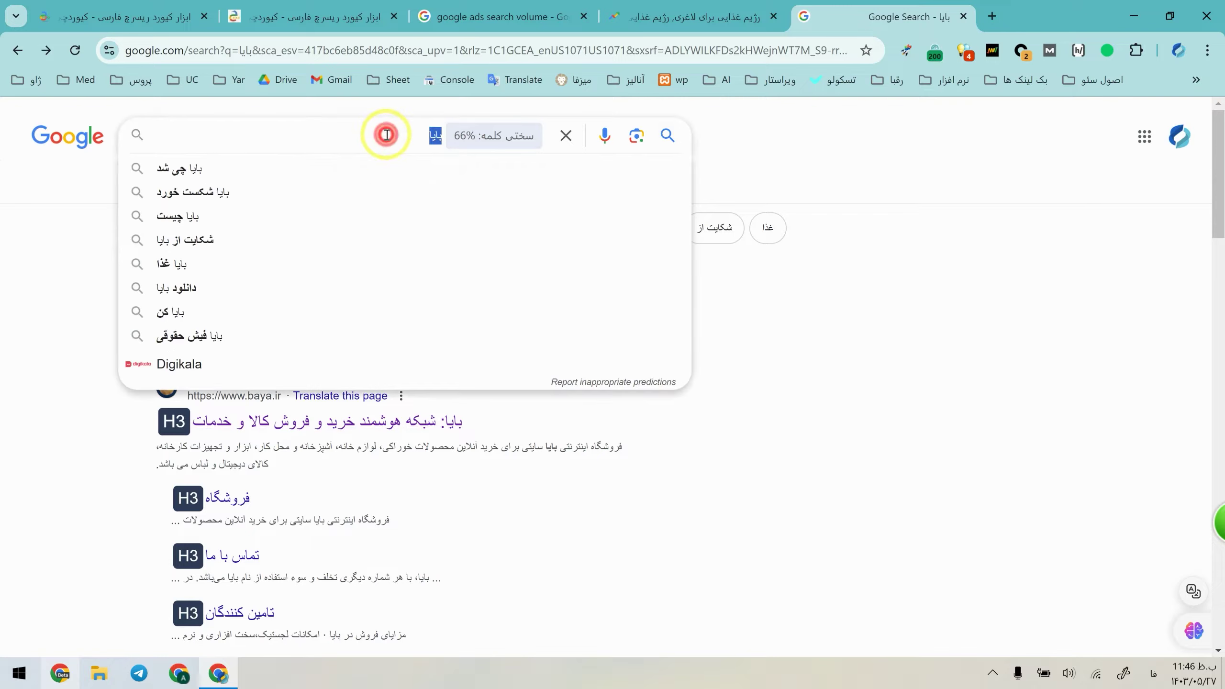
left_click(796, 310)
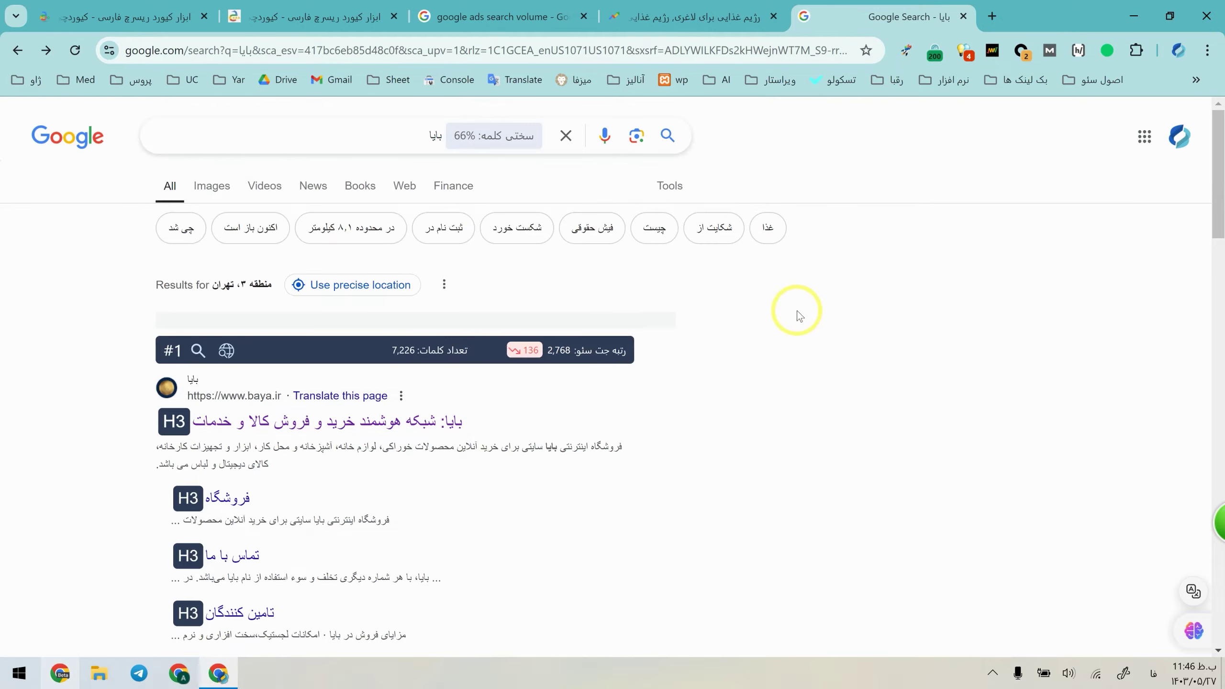
left_click(361, 125)
type("خرید")
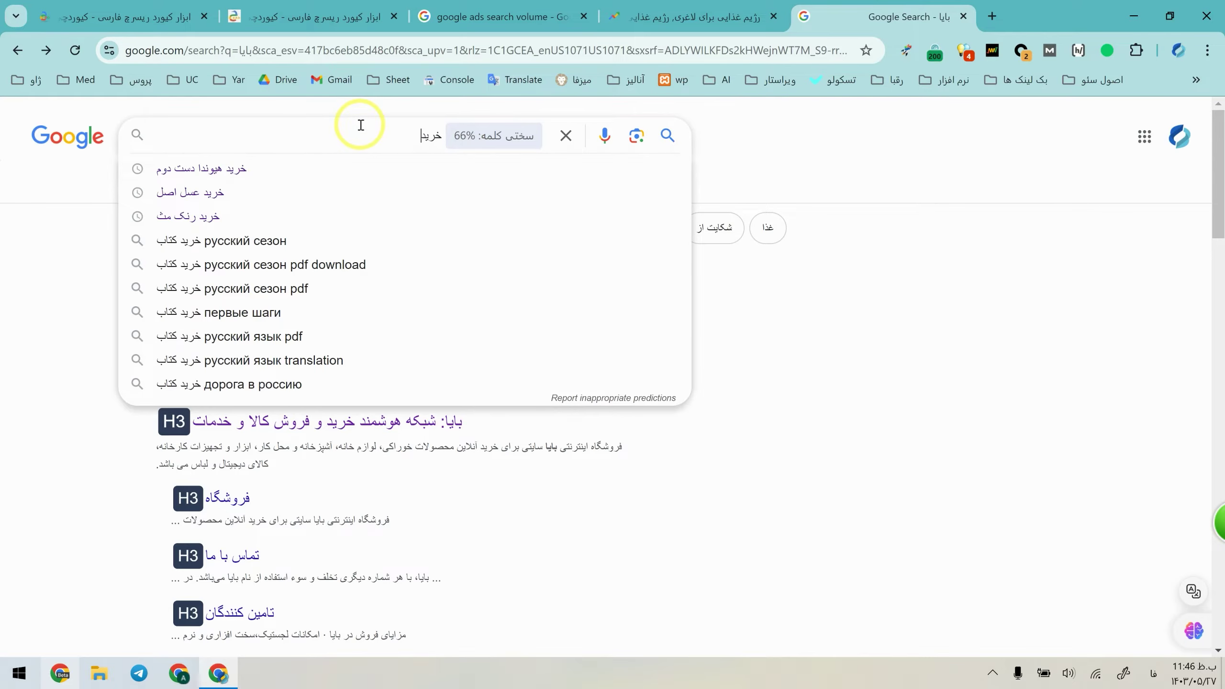
key("Return")
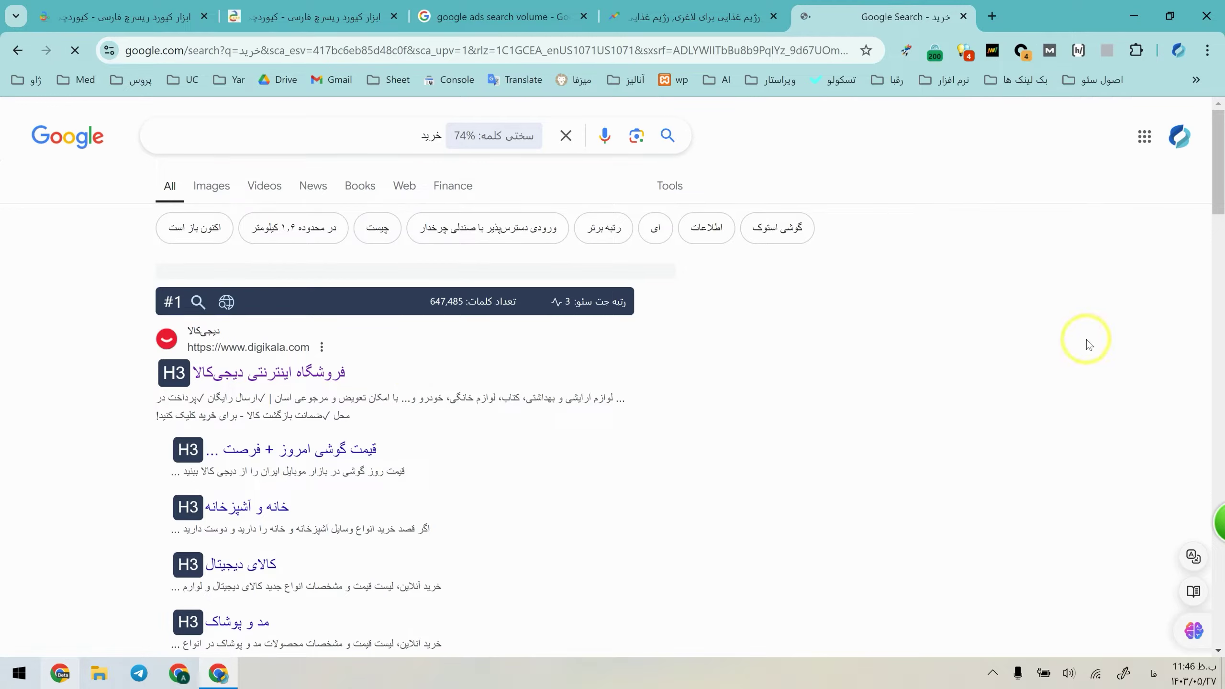
Step: Search Google for "لباس"
double_click(350, 139)
type("لباس")
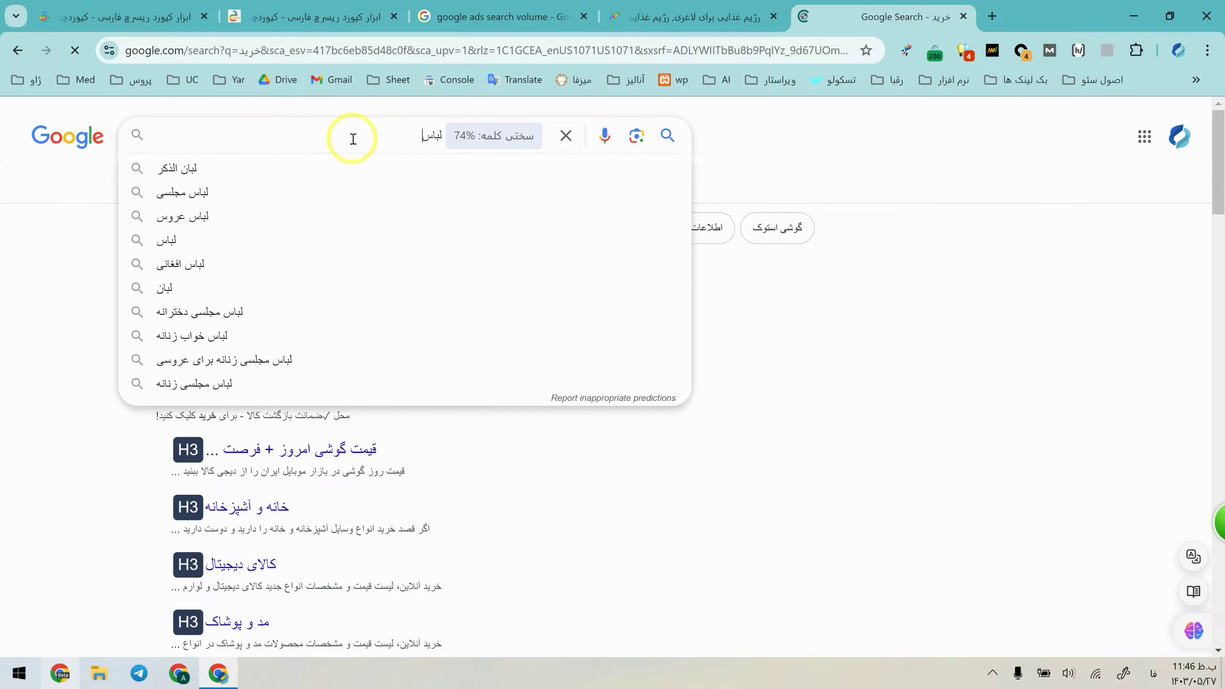
key("Return")
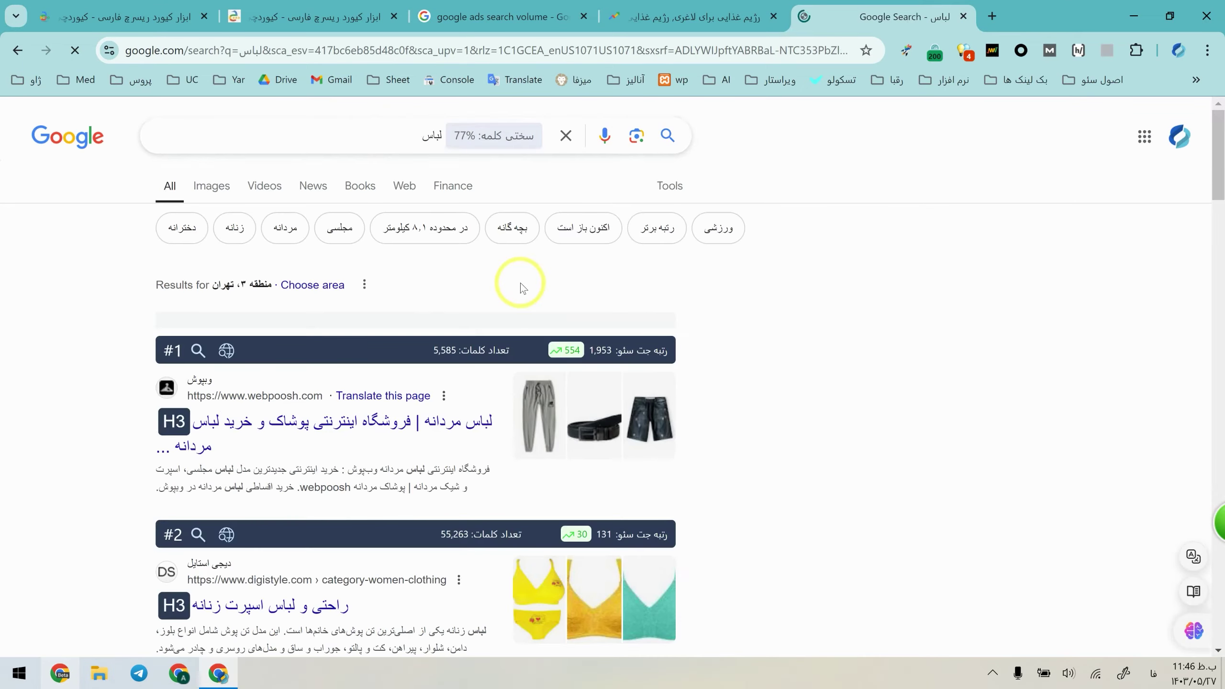
Step: Search Google for "لباس مردانه" and look through the top organic results
left_click(379, 128)
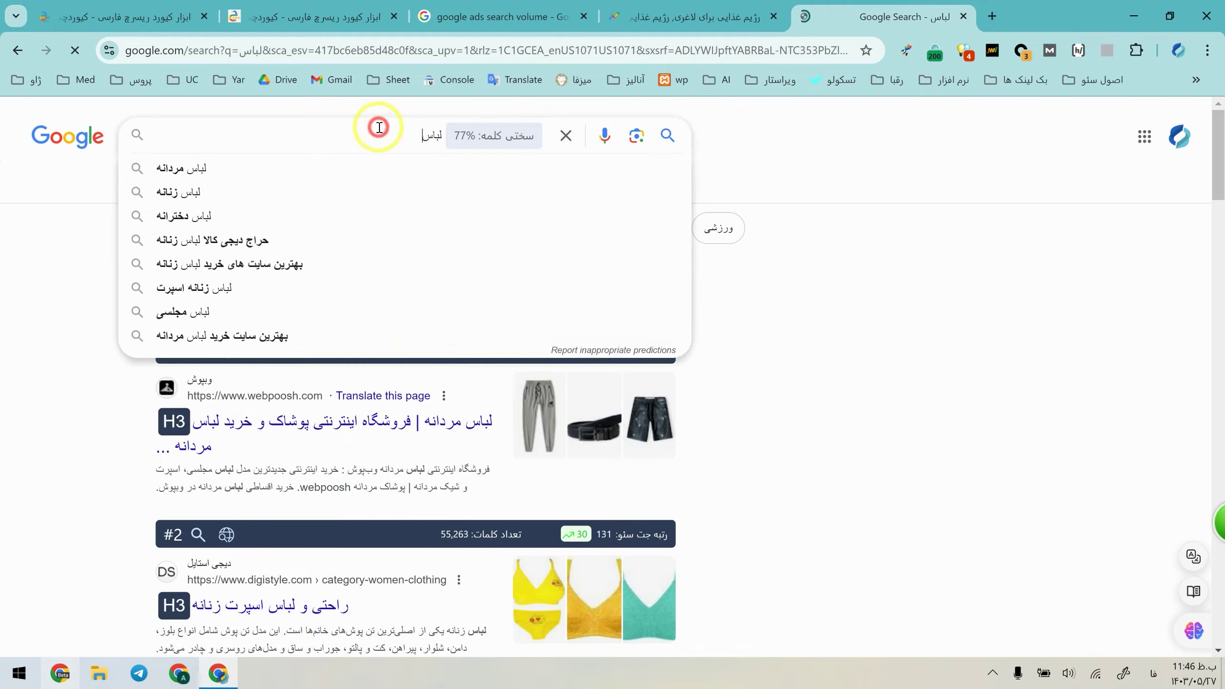
type("مرادنه")
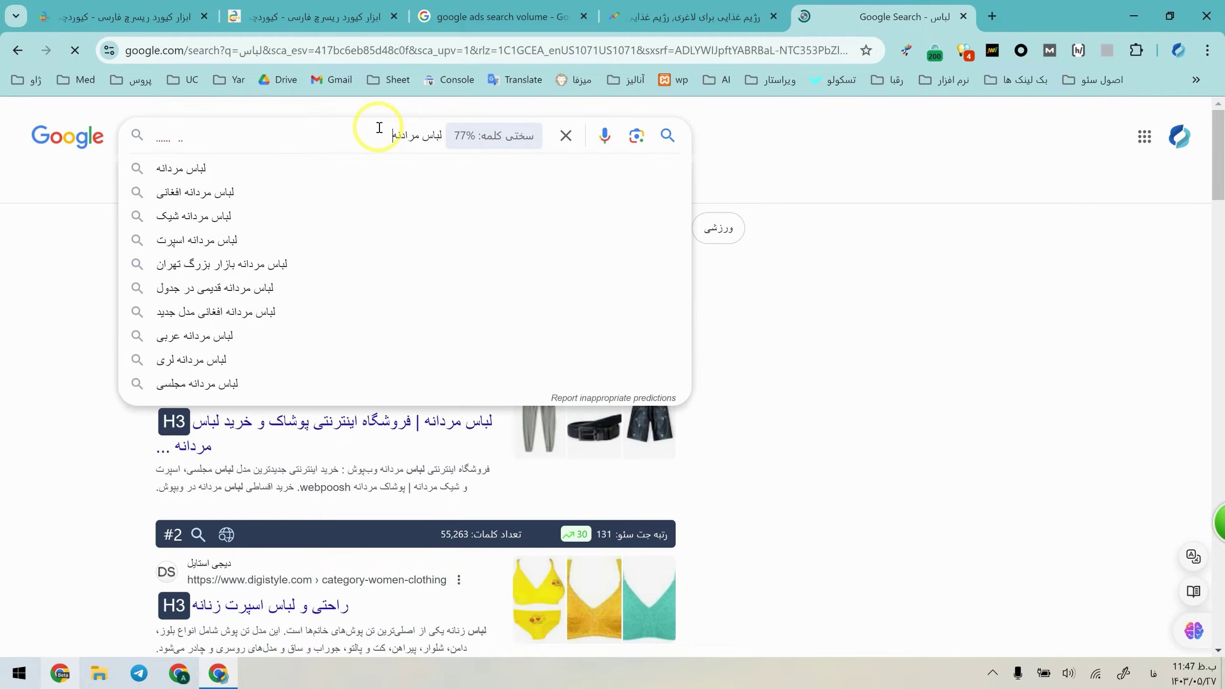
key("Return")
left_click(317, 285)
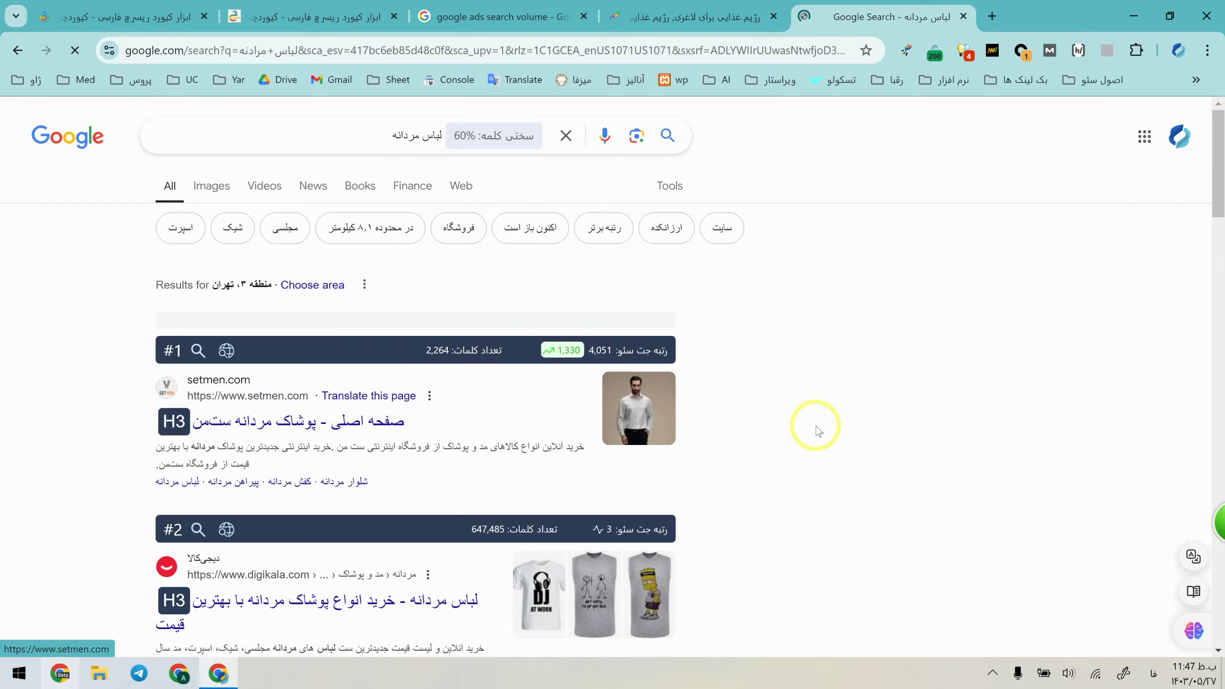
left_click(669, 134)
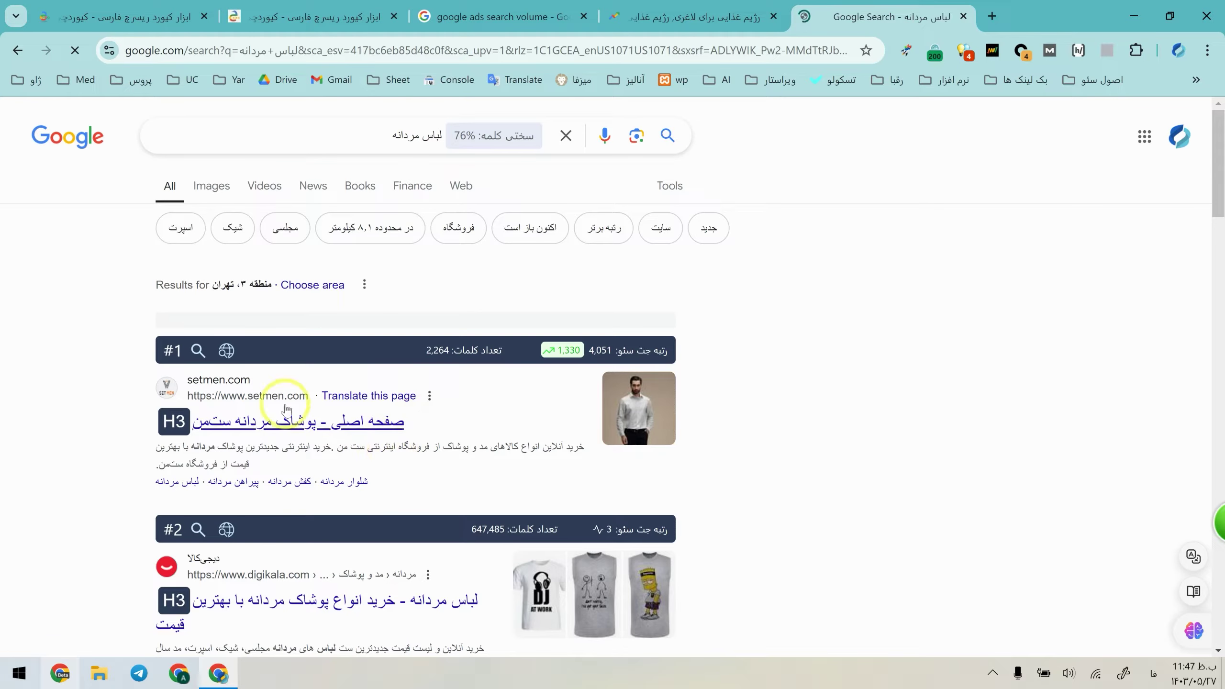
scroll(212, 337, "down", 5)
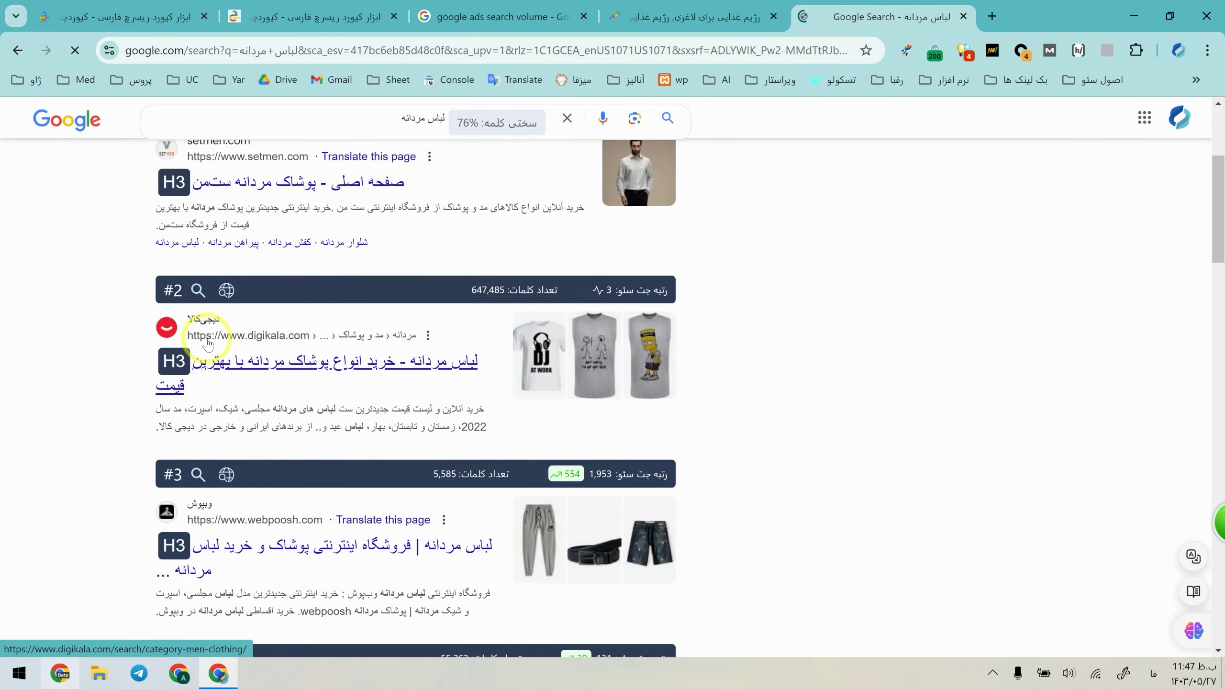
scroll(208, 343, "up", 5)
Step: Search Google for "لباس مجلسی" and look through its image and organic results
double_click(405, 137)
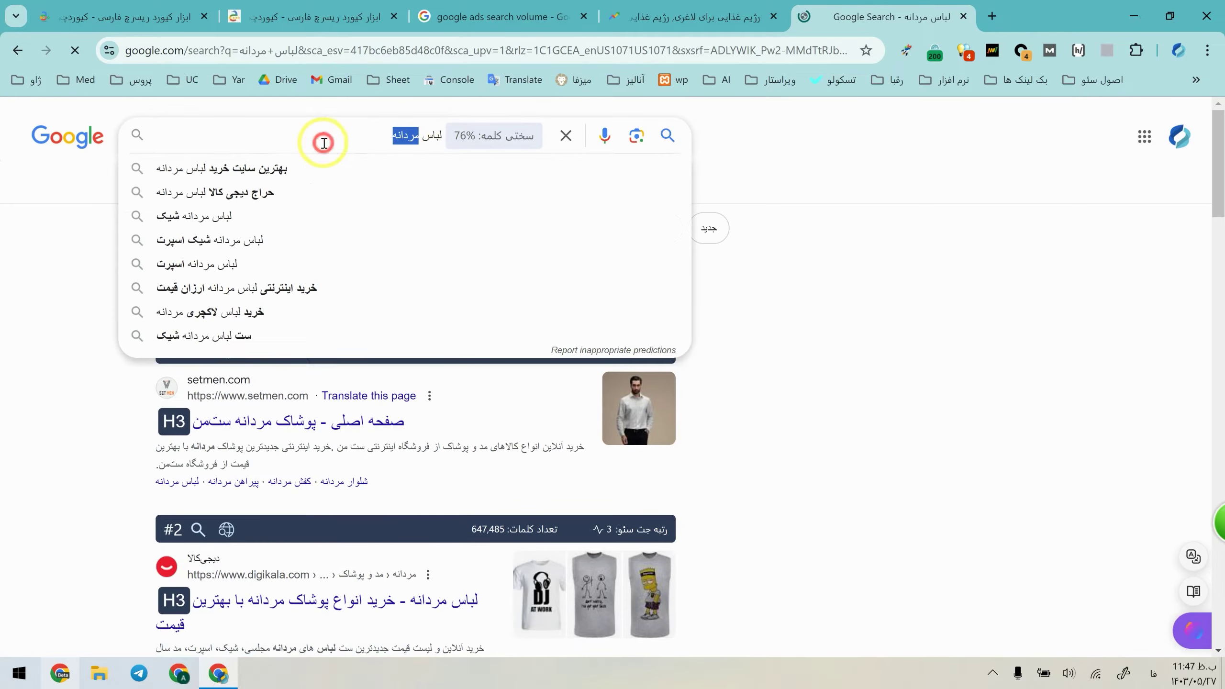
type("مجلسی")
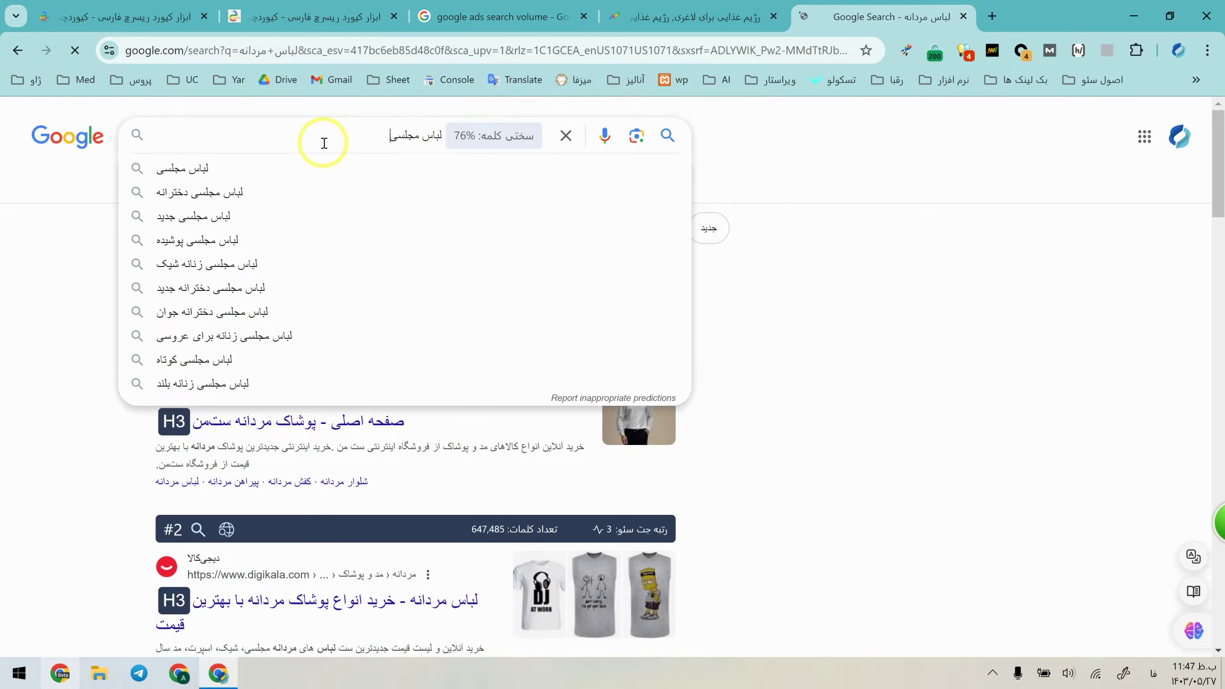
key("Return")
scroll(365, 452, "down", 10)
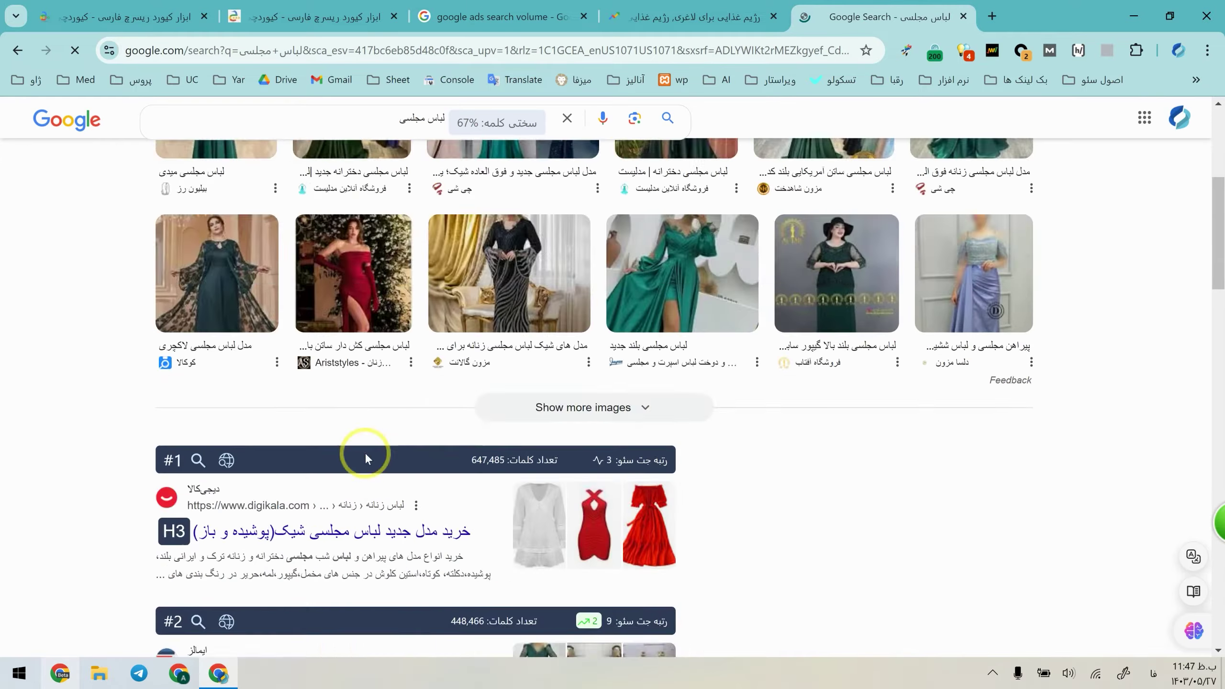
scroll(365, 453, "up", 10)
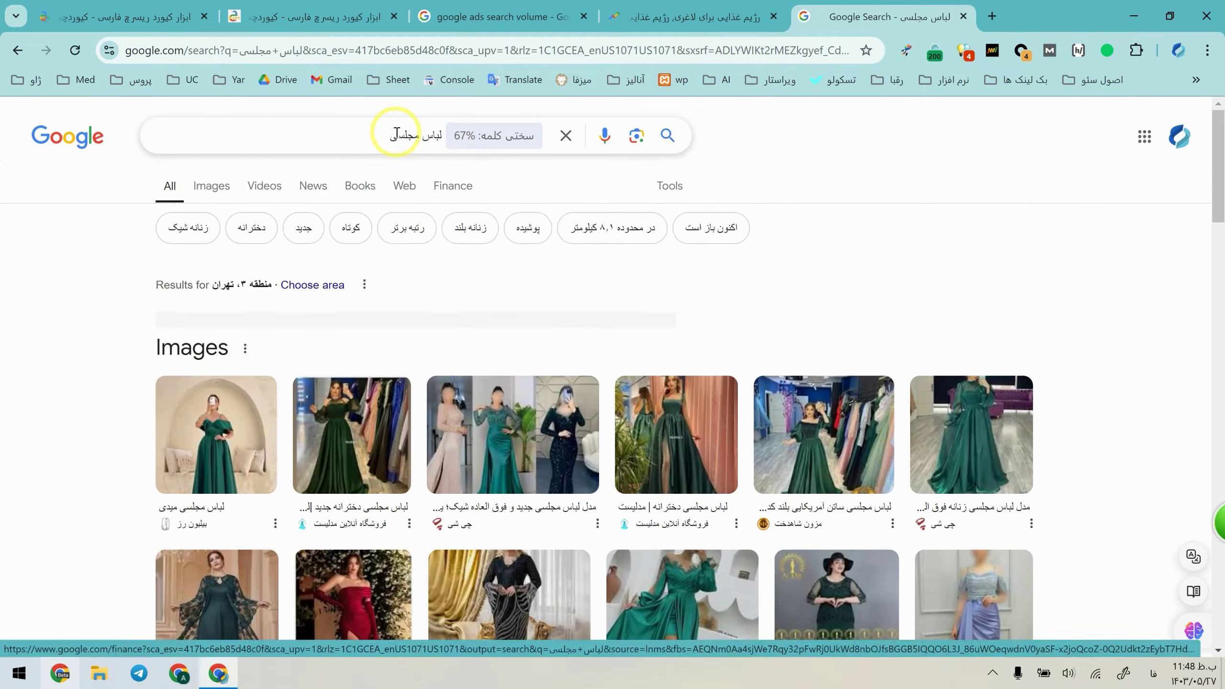
Step: Search Google for "کفش" and examine the titles of the top results and the keyword difficulty
triple_click(396, 132)
type("کفش")
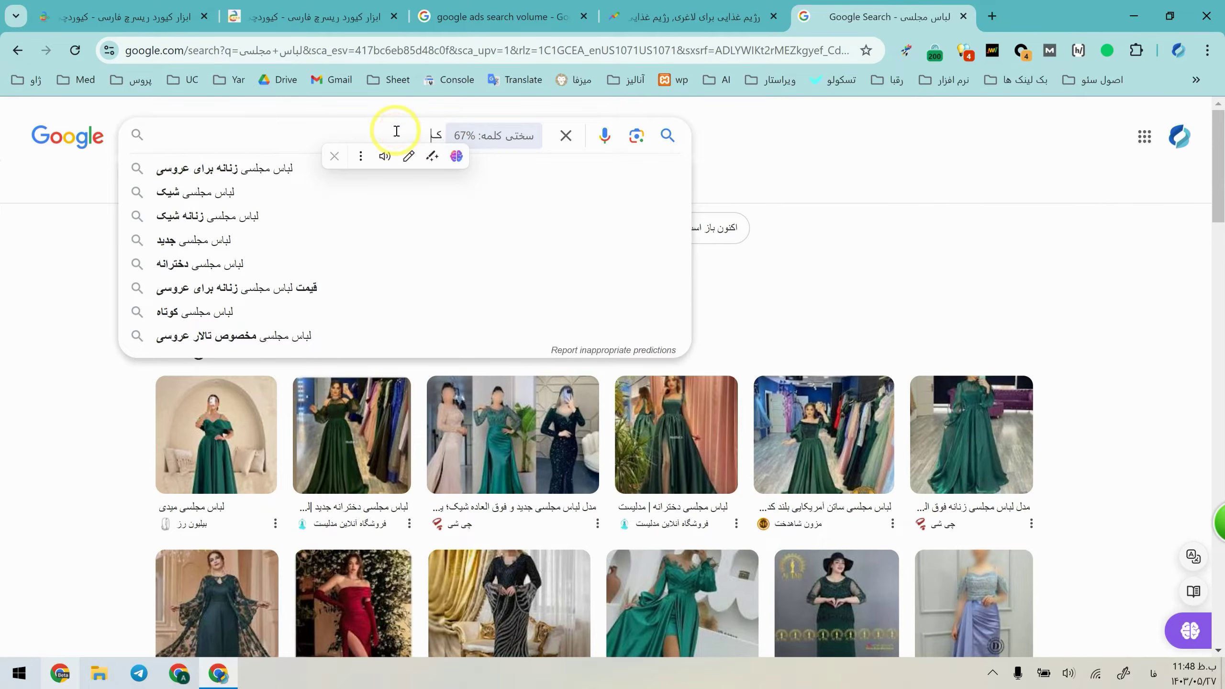
key("Return")
scroll(395, 381, "down", 5)
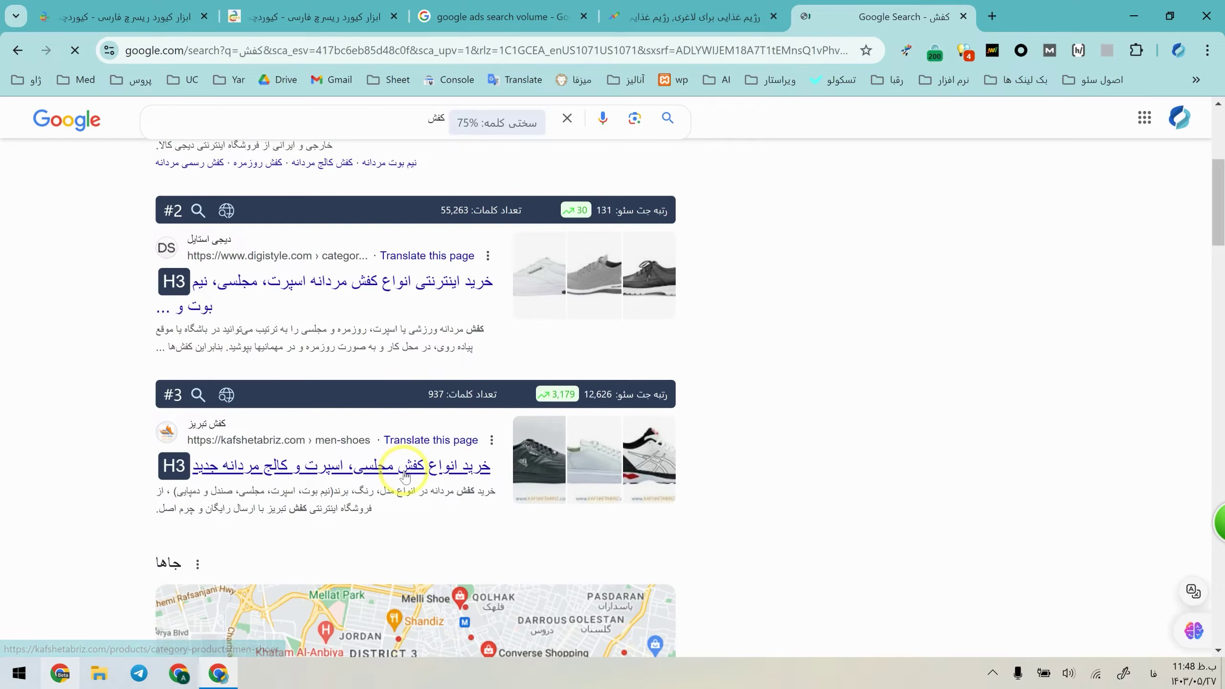
left_click_drag(497, 467, 376, 467)
left_click(909, 479)
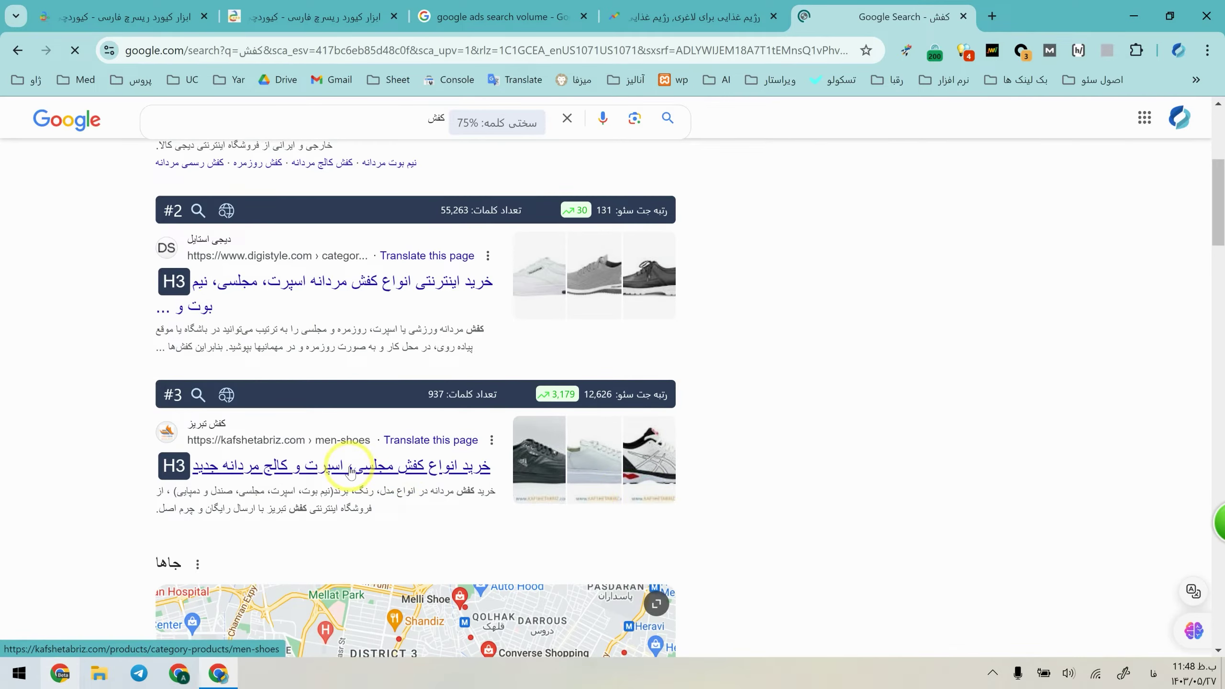
left_click(401, 122)
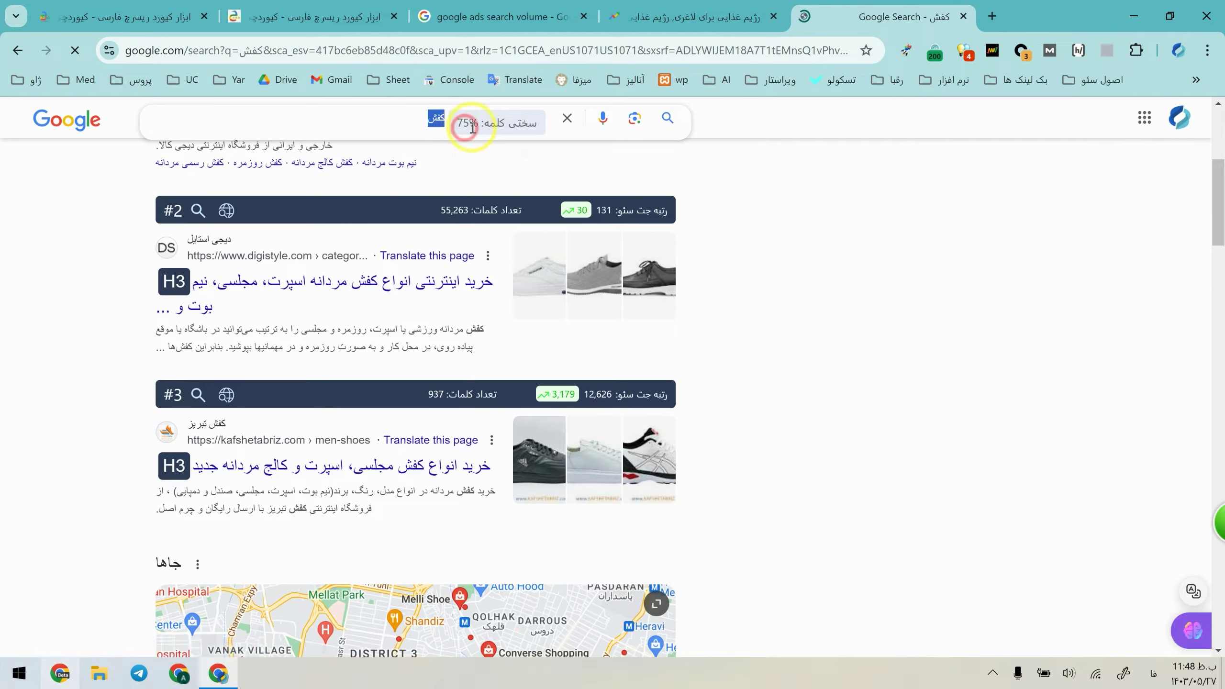
left_click(813, 335)
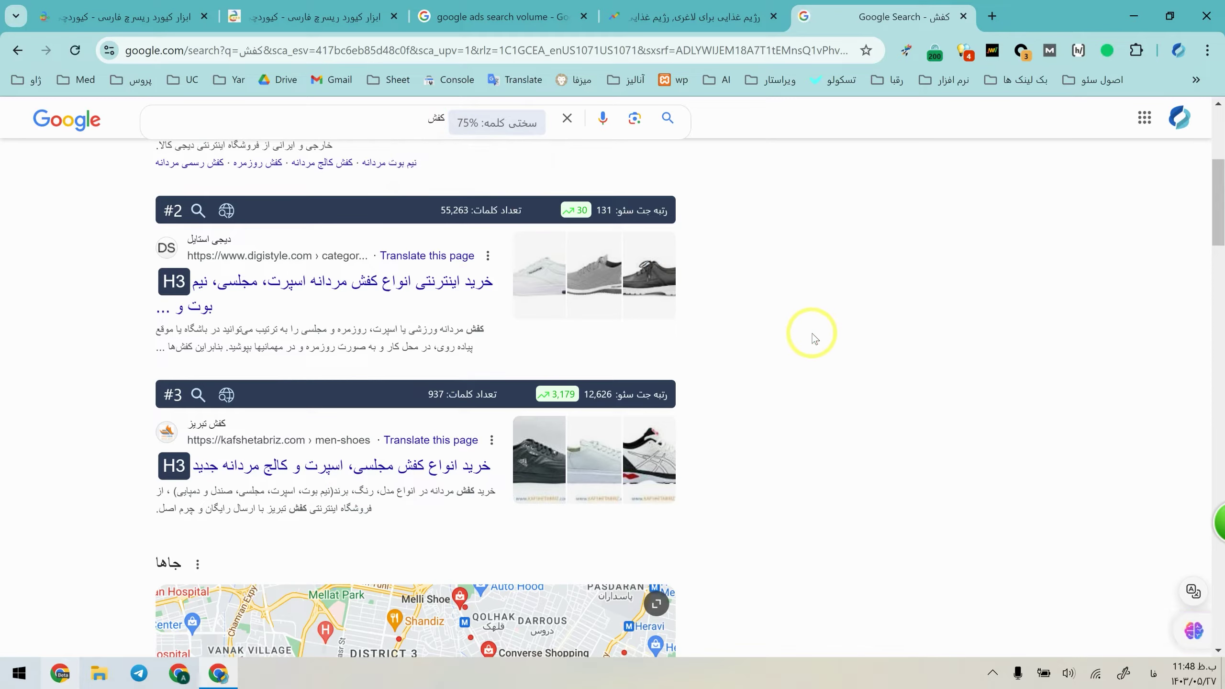
Step: Narrow the search to "کفش ورزشی" and check its keyword difficulty
left_click(368, 126)
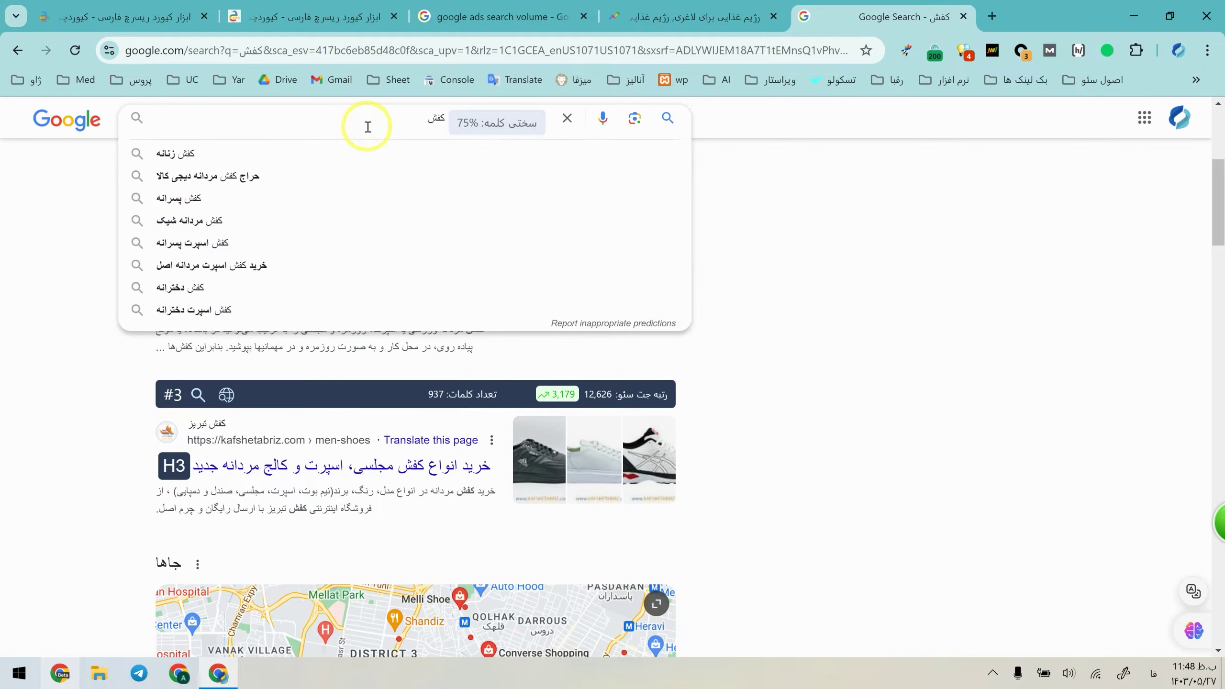
type("ورزشی")
key("Return")
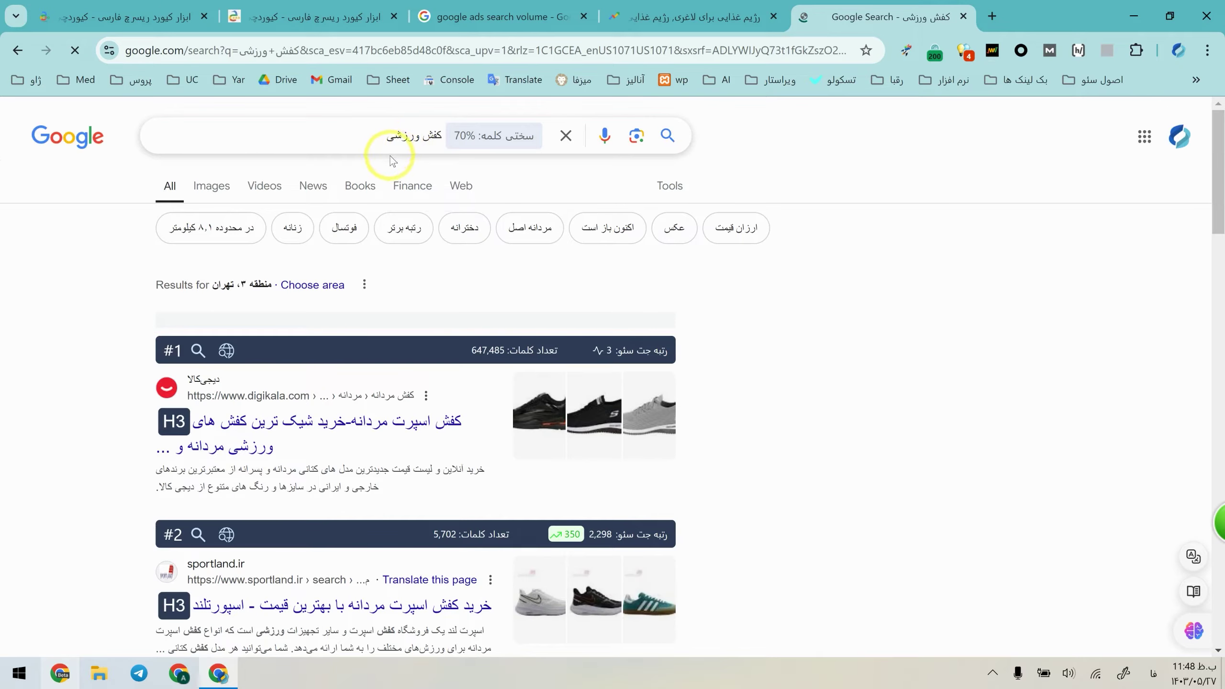
left_click_drag(391, 129, 467, 144)
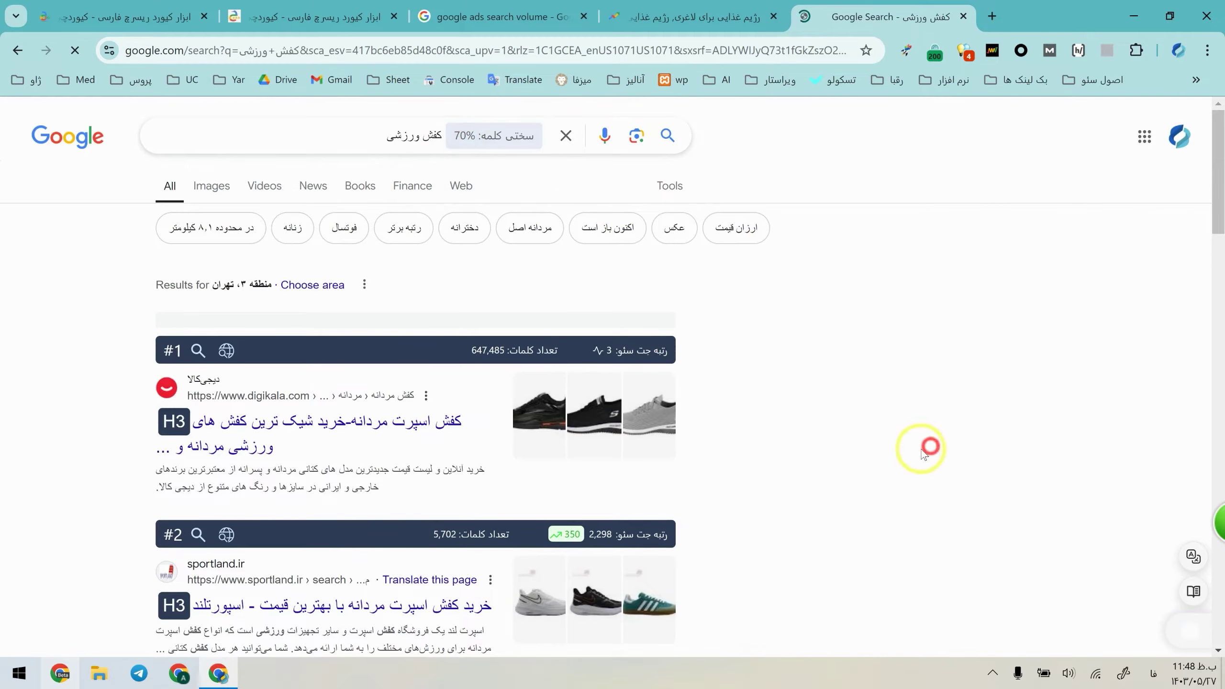
Step: Compare the organic results for "کفش" and "کفش ورزشی", ending back on the "کفش" results
scroll(172, 485, "down", 3)
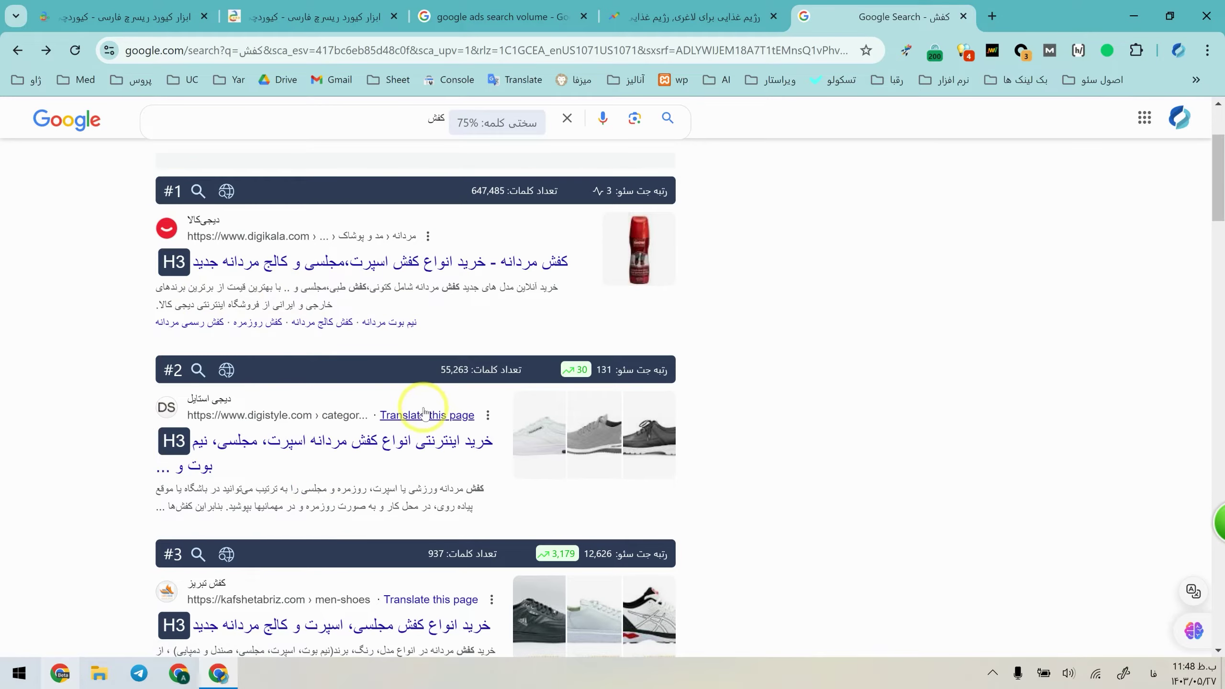
scroll(475, 391, "down", 3)
key("alt+Right")
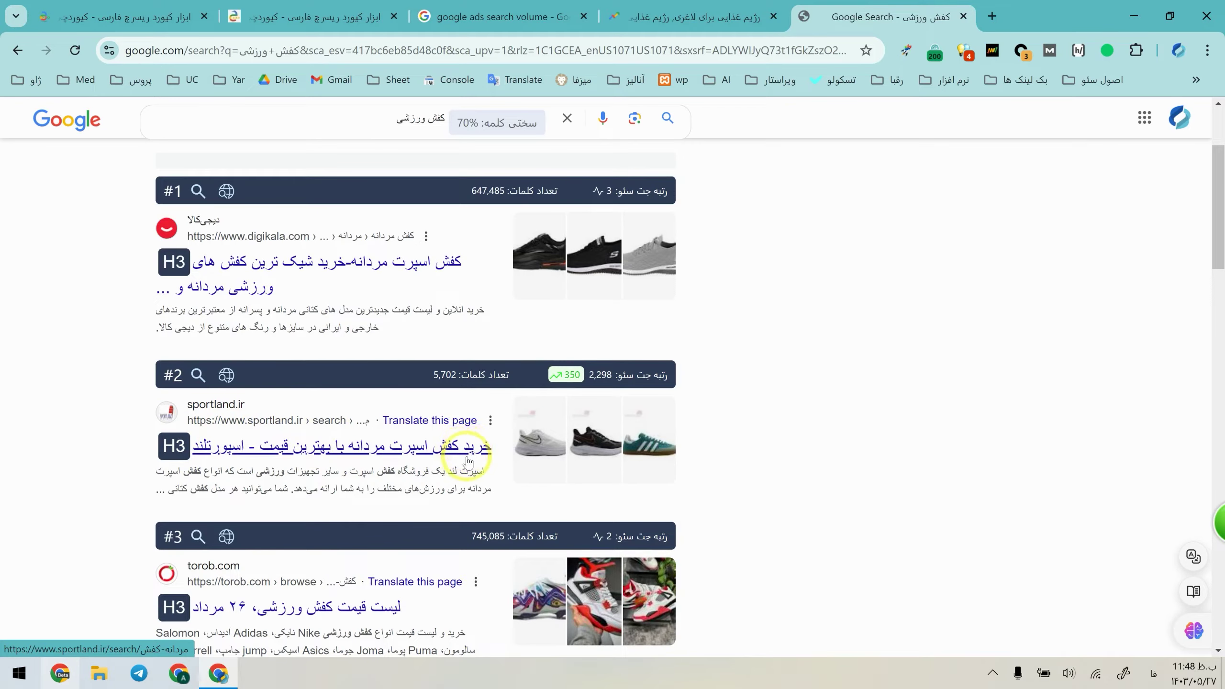
scroll(470, 461, "down", 5)
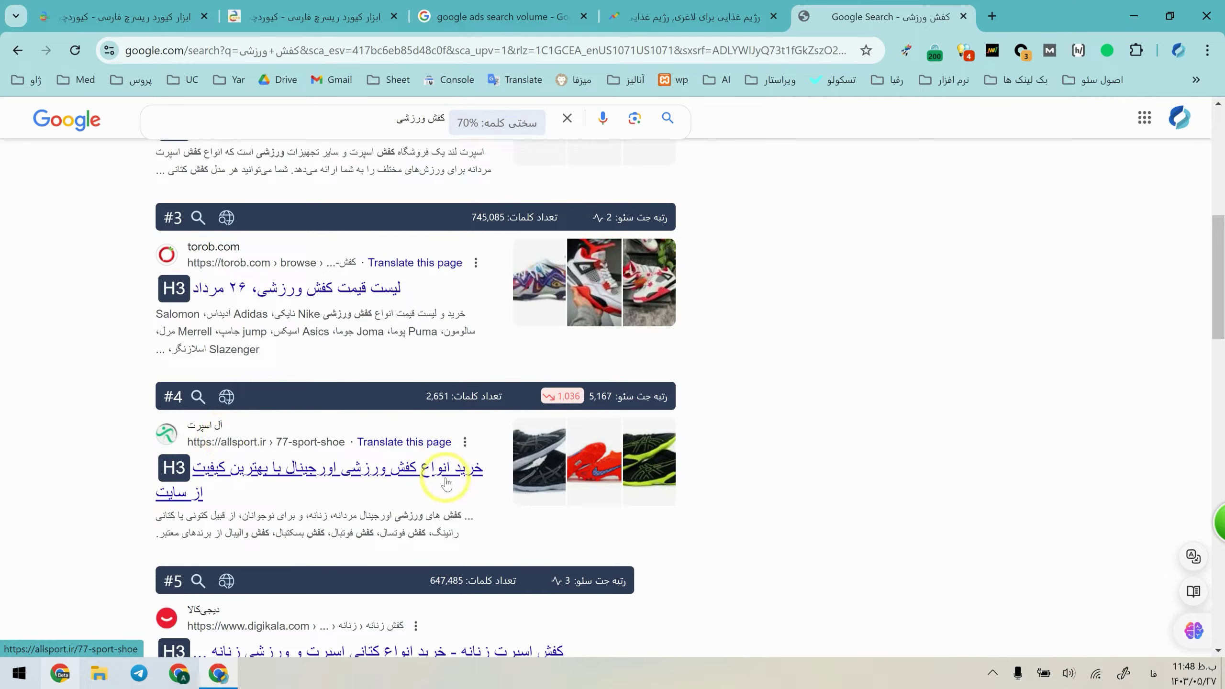
key("alt+Left")
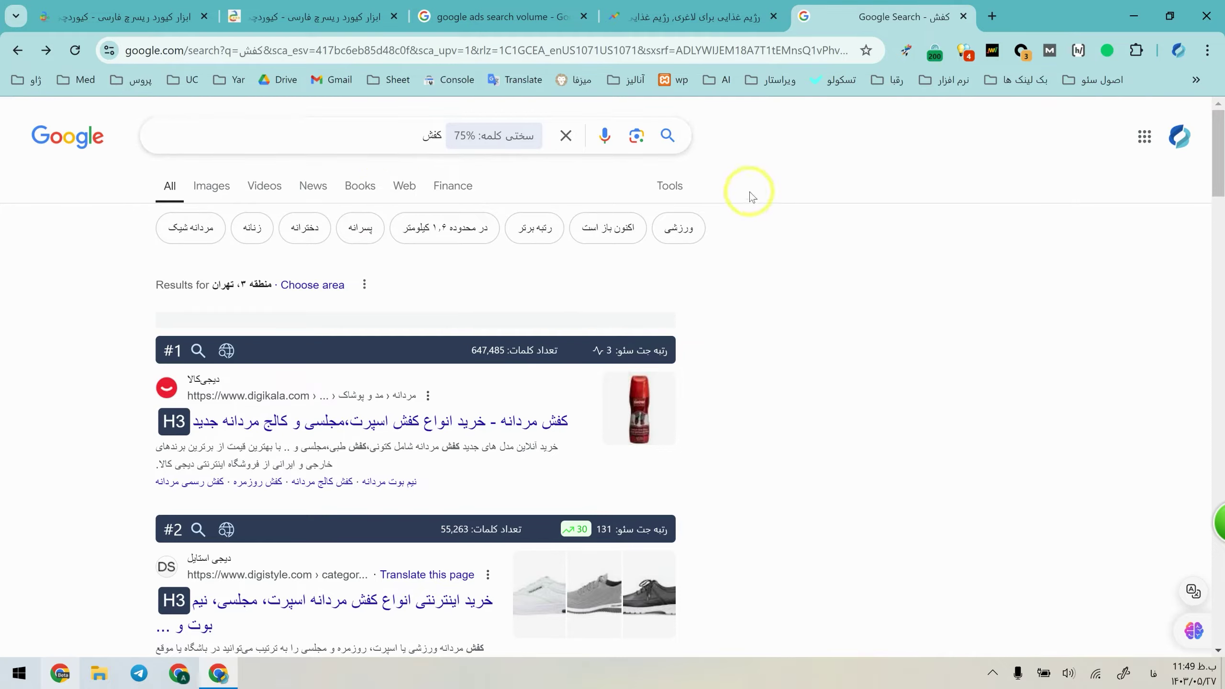
Step: Check the keyword difficulty of "کفش", and open and close the JetSEO extension's analysis of the results page
double_click(463, 140)
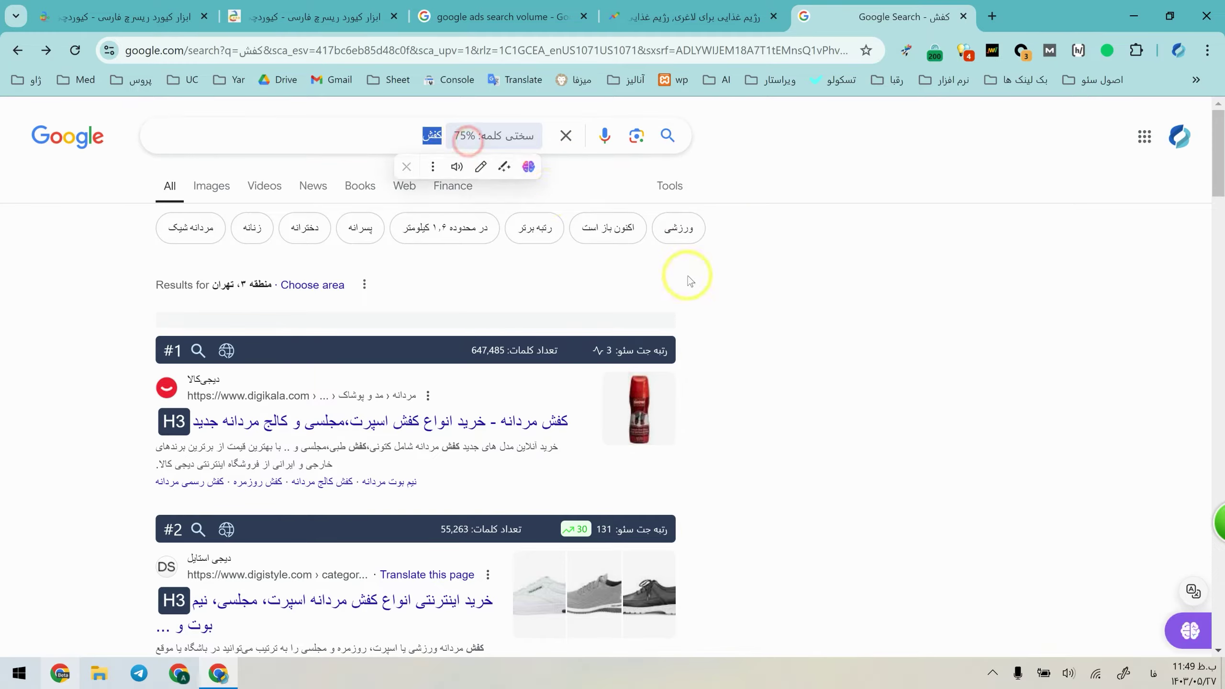
left_click(377, 117)
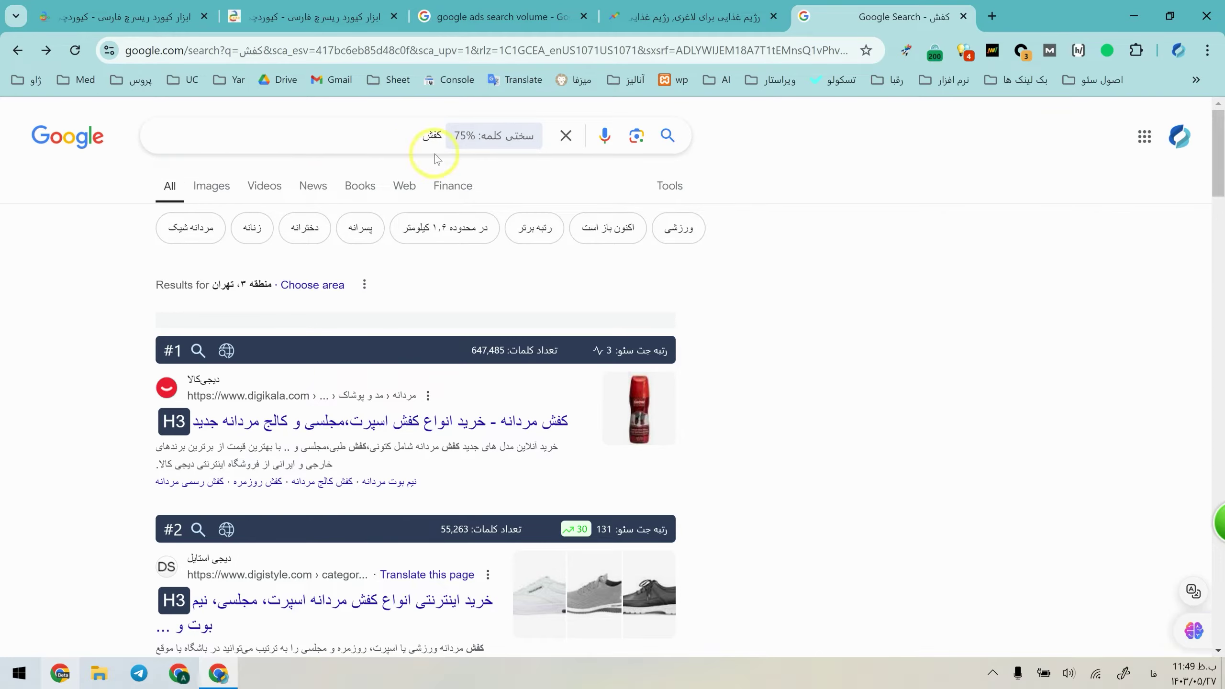
left_click_drag(466, 139, 524, 138)
left_click(524, 138)
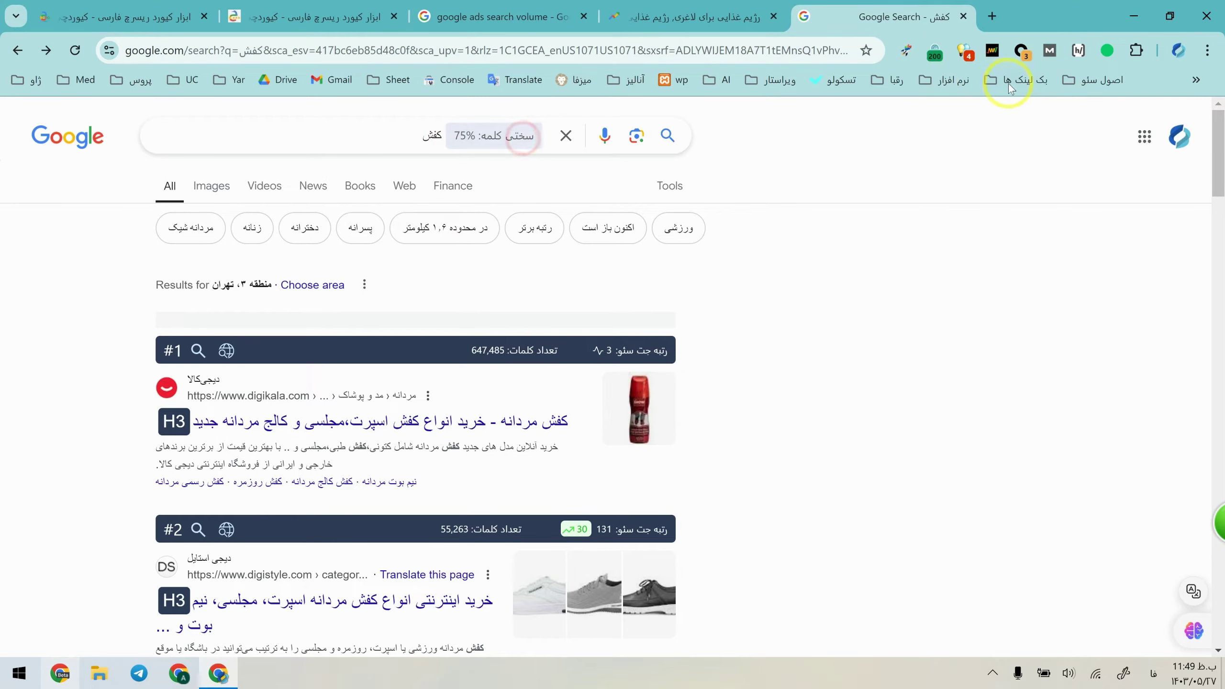
left_click(907, 51)
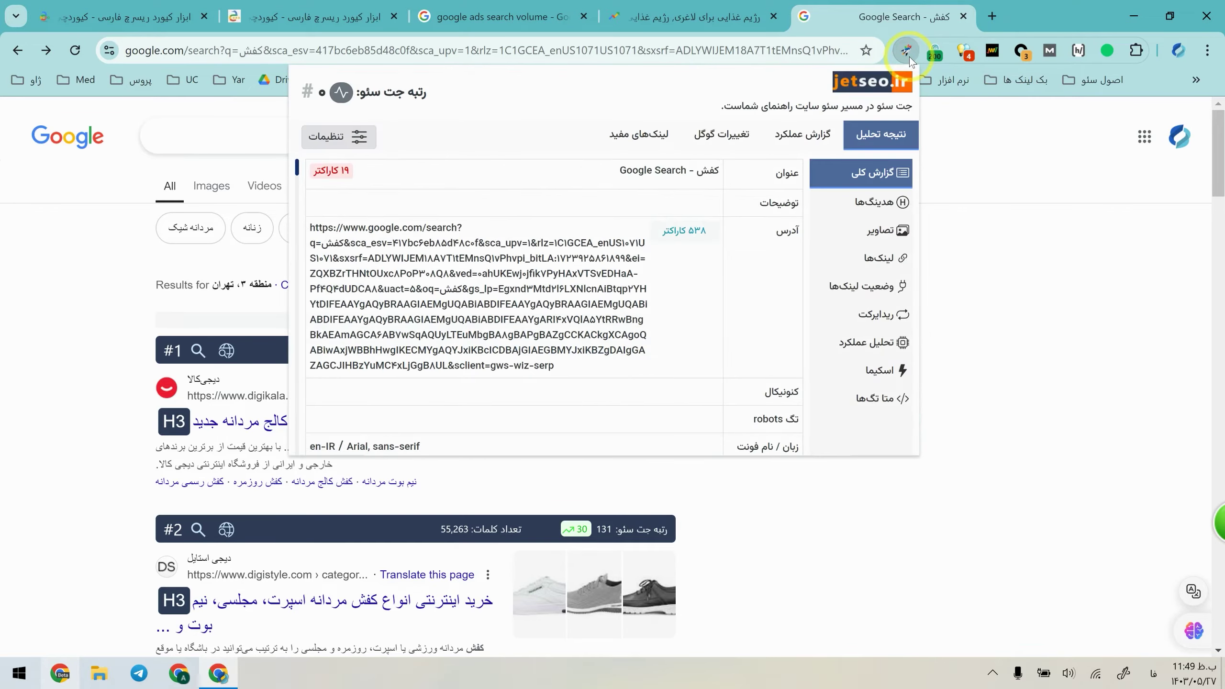
left_click(447, 145)
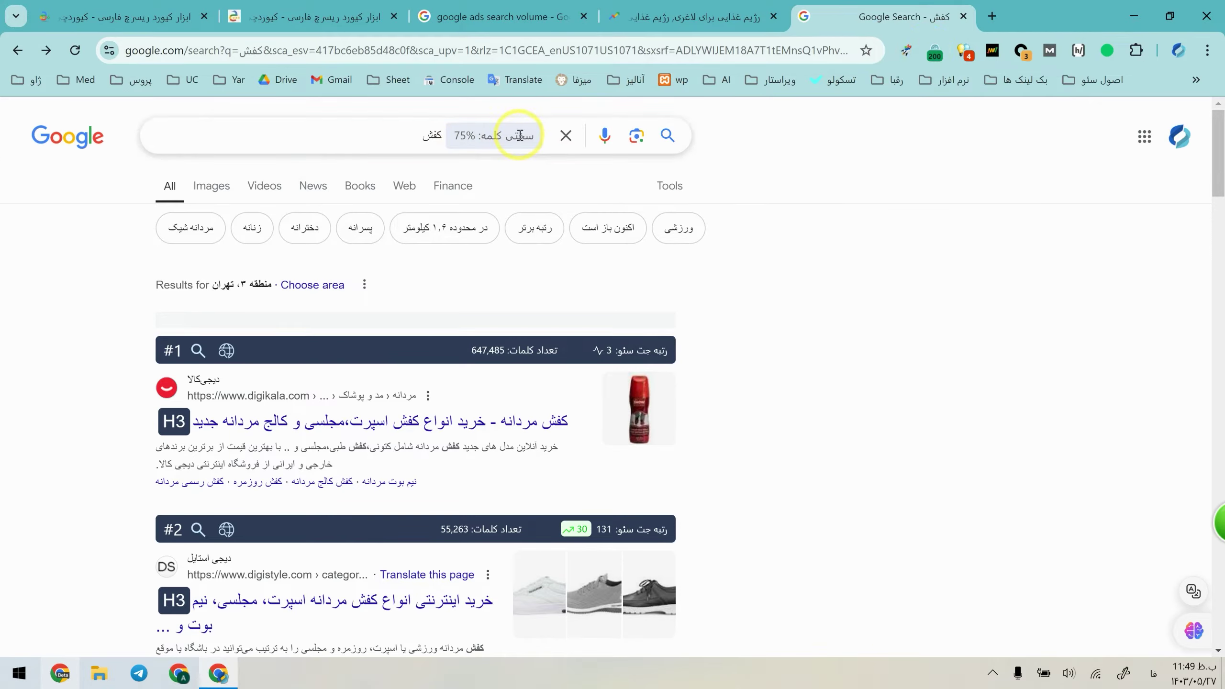
left_click(420, 135)
left_click(909, 374)
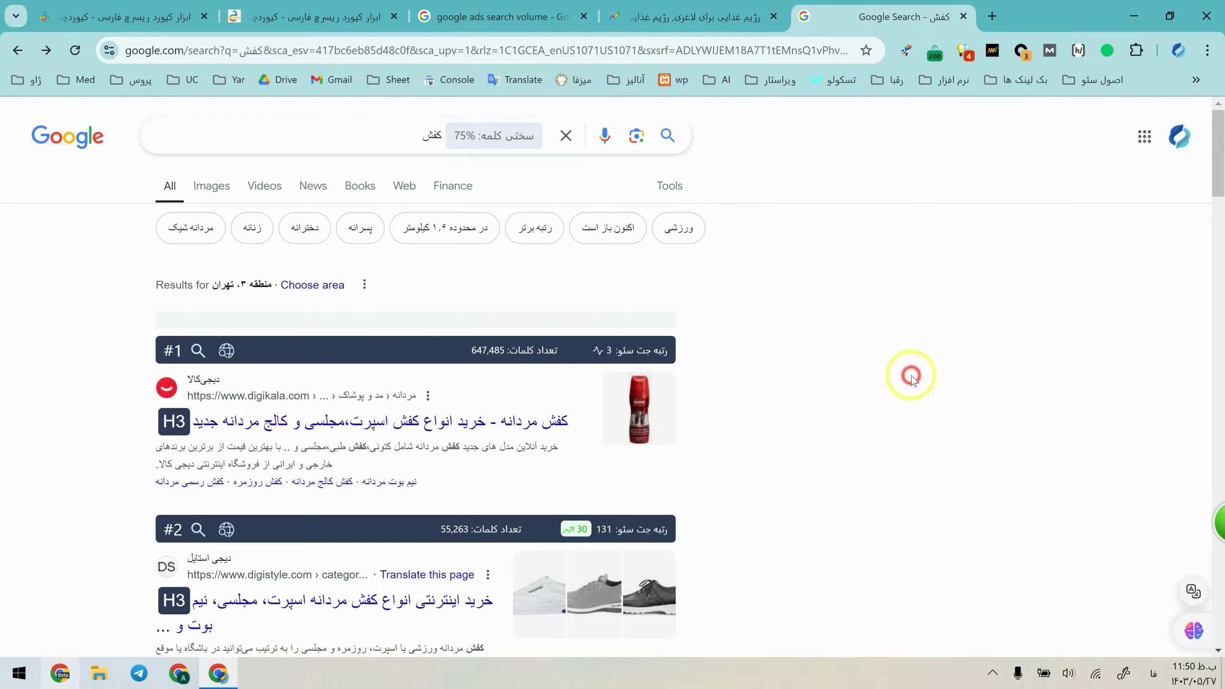
Step: Extend the "کفش" query to "کفش ورزشی" and run the search
left_click(401, 138)
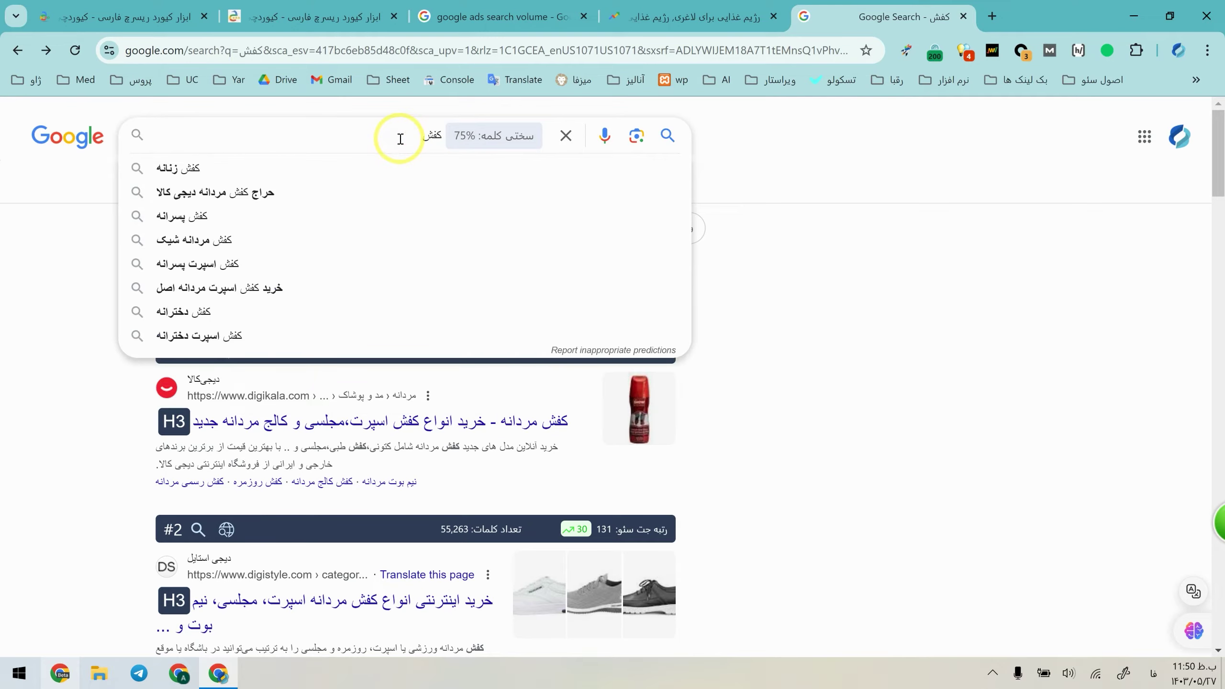
type("ورزشی")
key("Return")
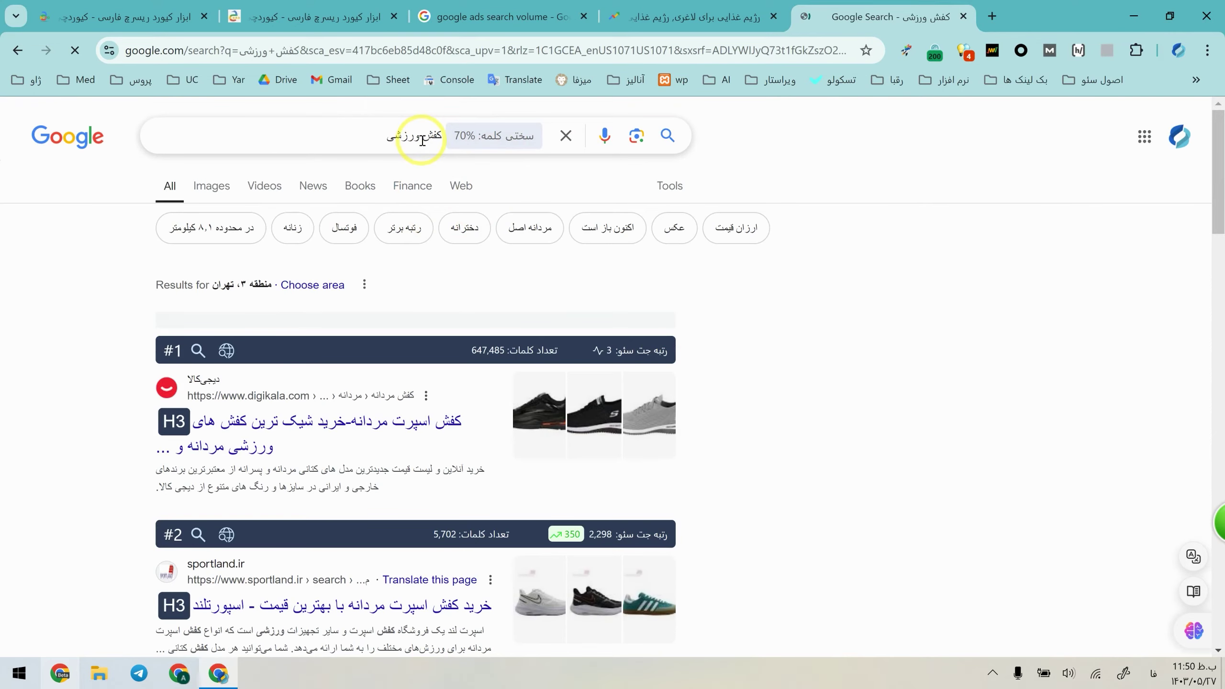
Step: Add the brand to the query and search Google for "کفش ورزشی نایک"
left_click(386, 134)
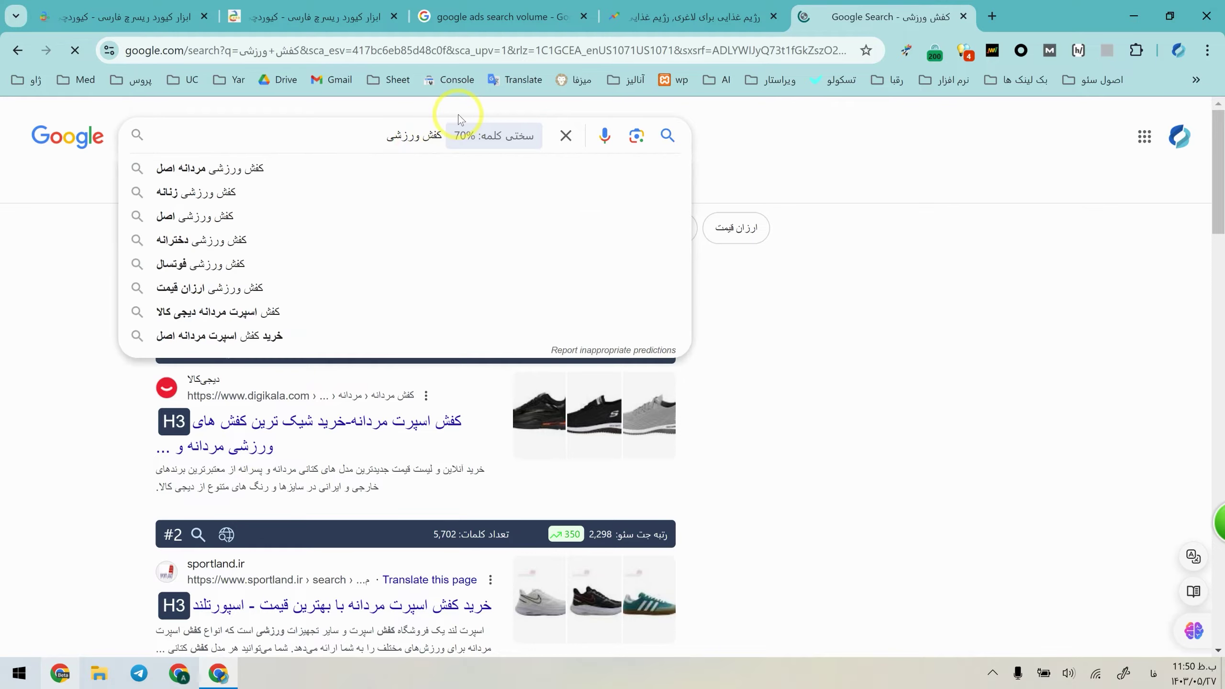
type("نایک")
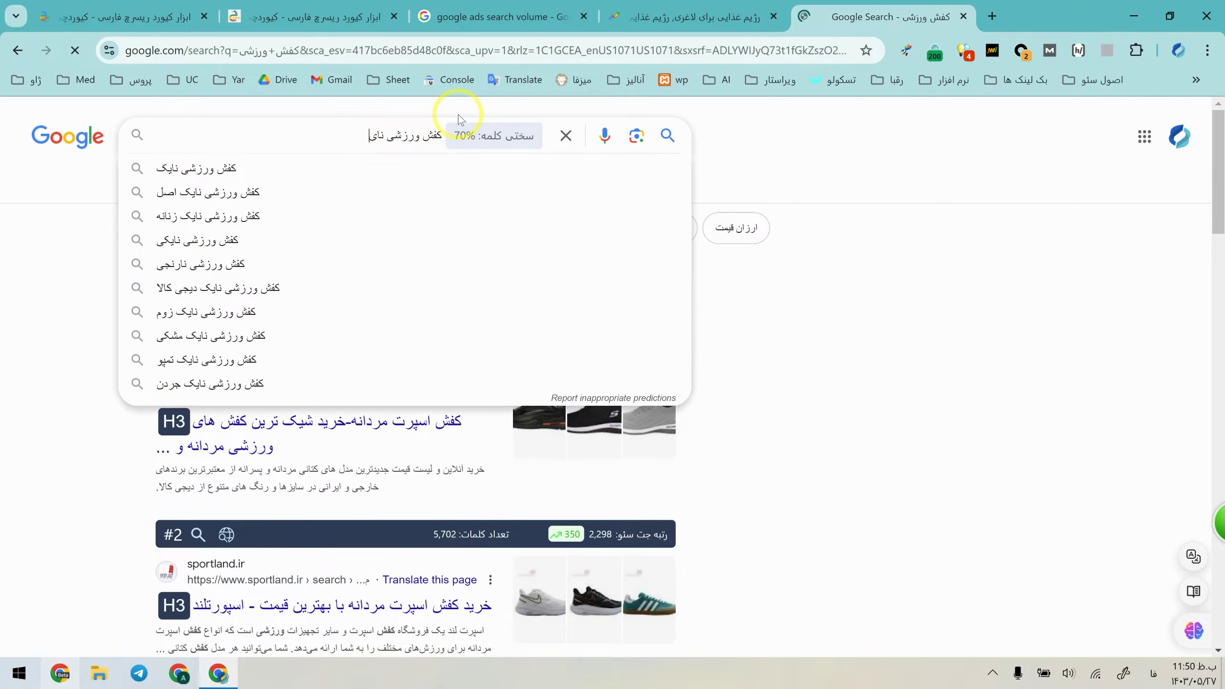
key("Return")
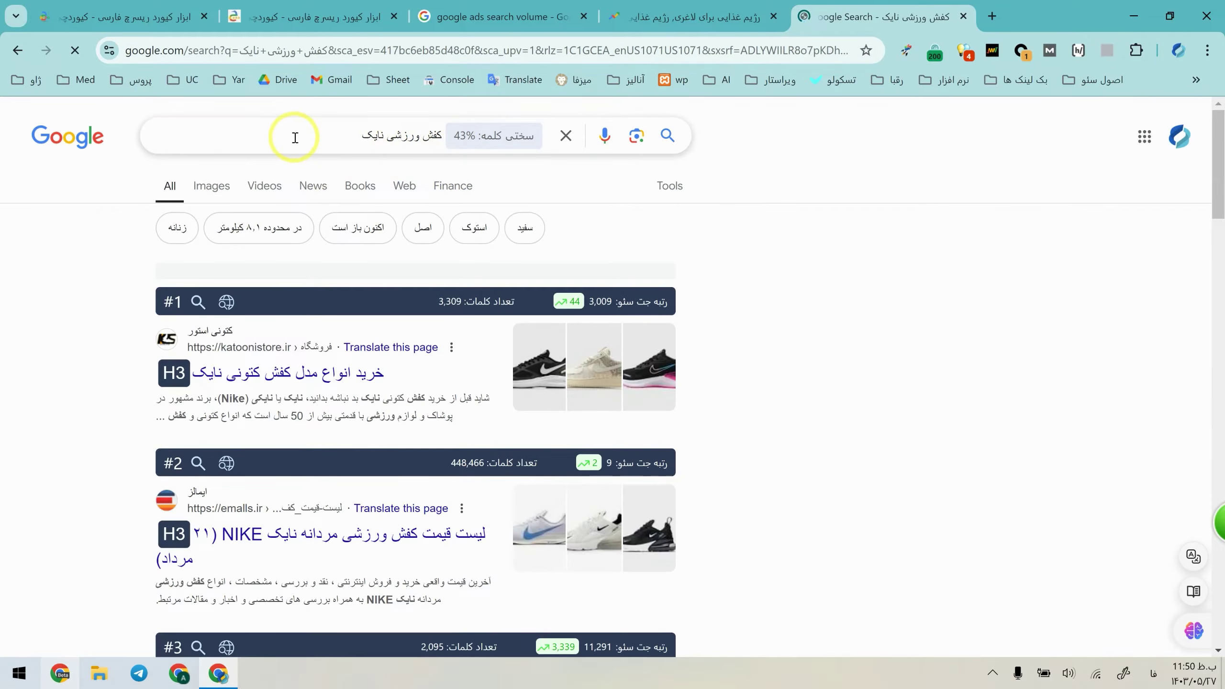
Step: Search Google for "کفش ورزشی نایک اورجینال" and highlight its keyword difficulty
left_click(295, 138)
type("او")
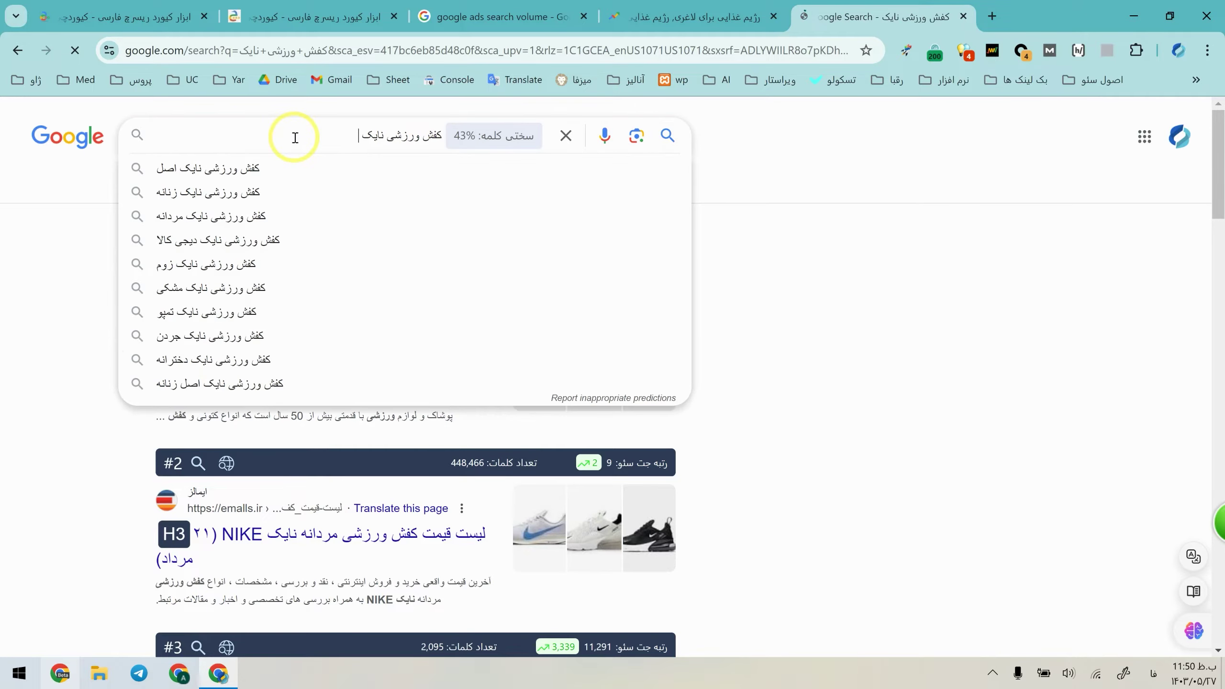
type("رجینال")
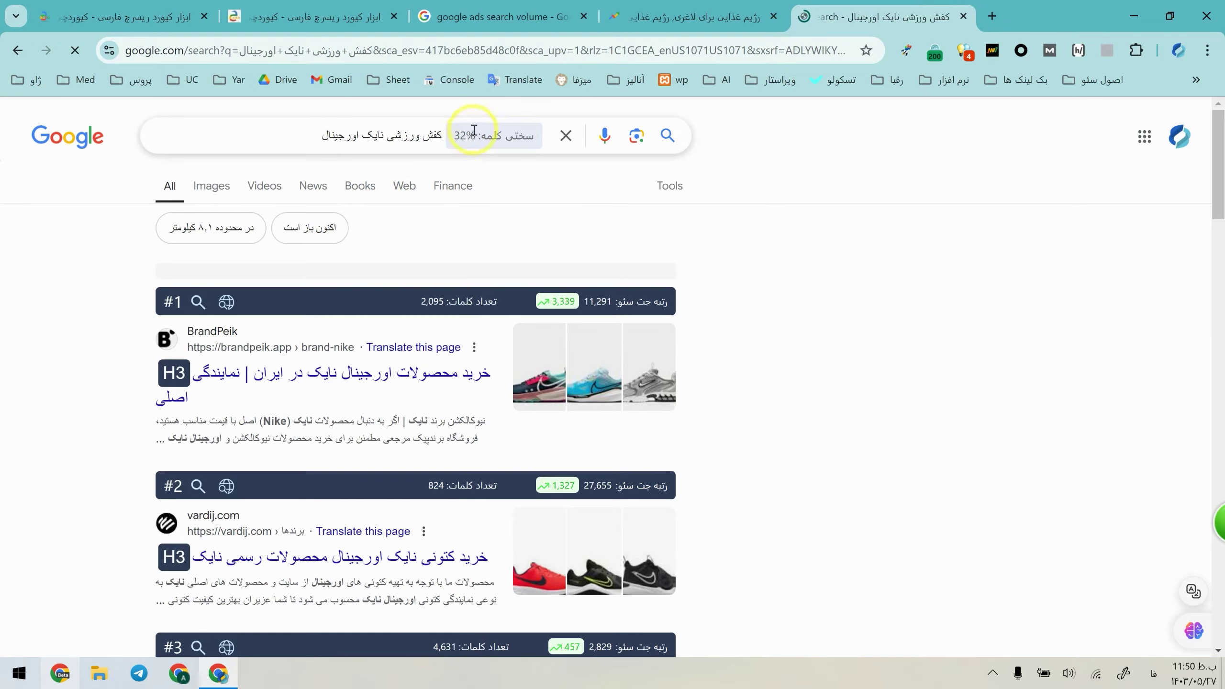
left_click_drag(456, 136, 521, 132)
triple_click(521, 133)
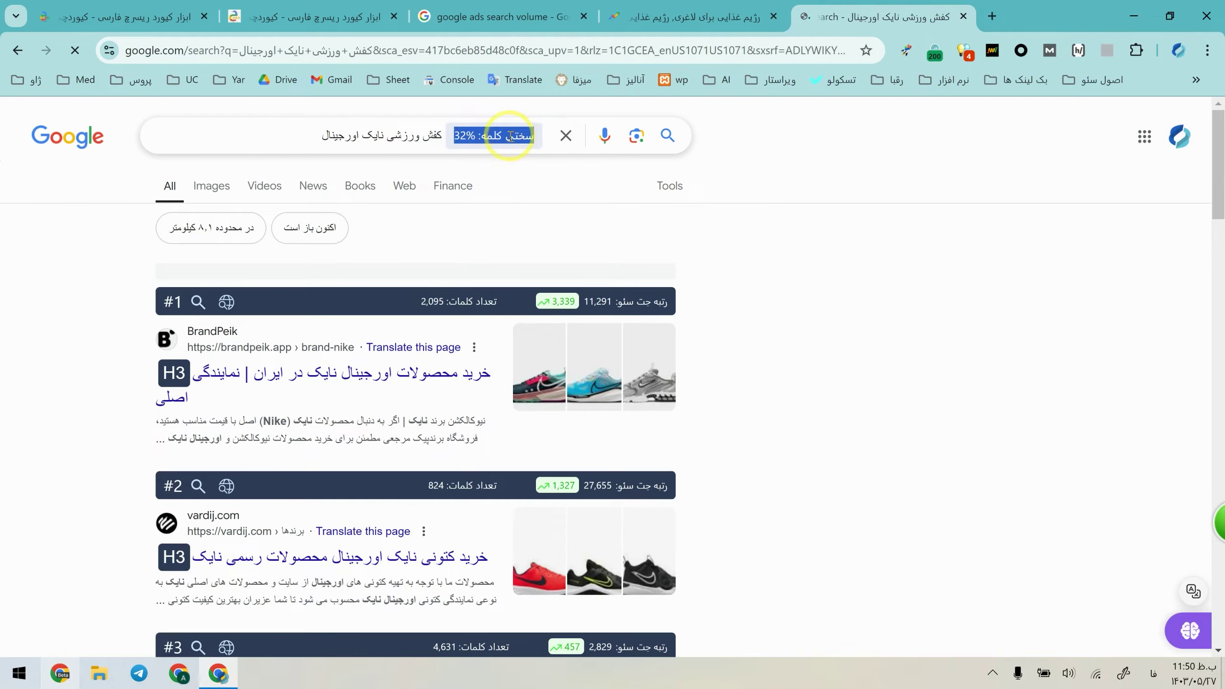
left_click(806, 410)
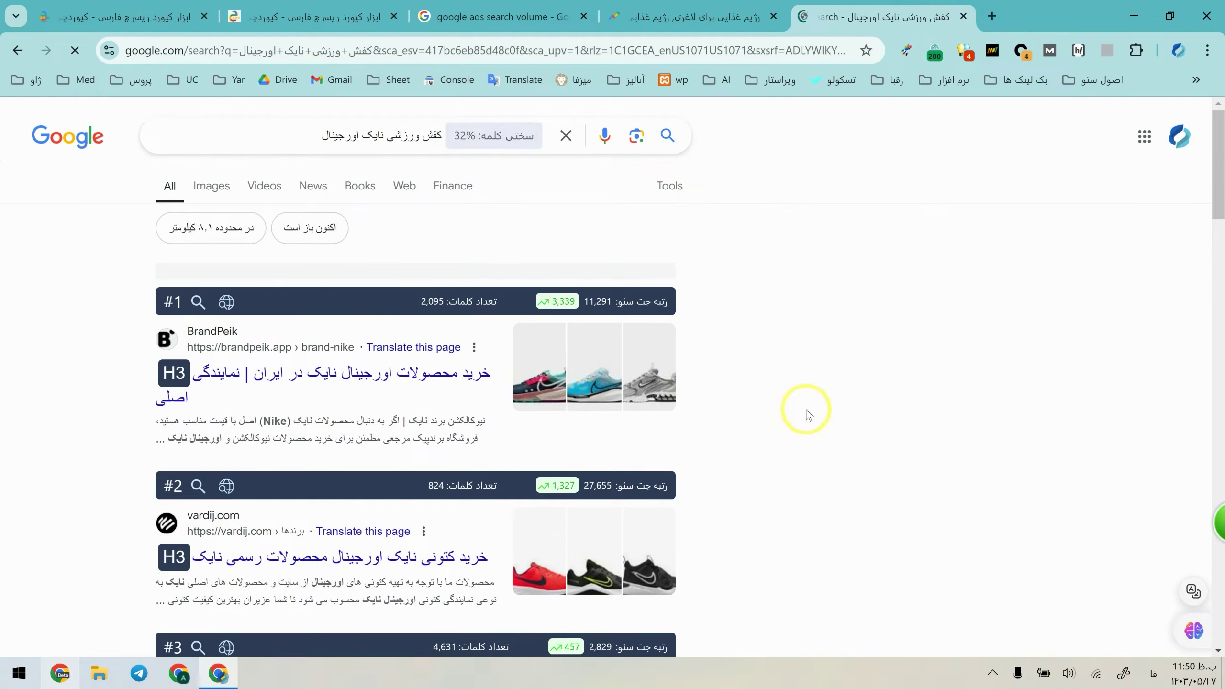
left_click(301, 126)
left_click(44, 246)
left_click(330, 143)
triple_click(330, 143)
left_click(392, 129)
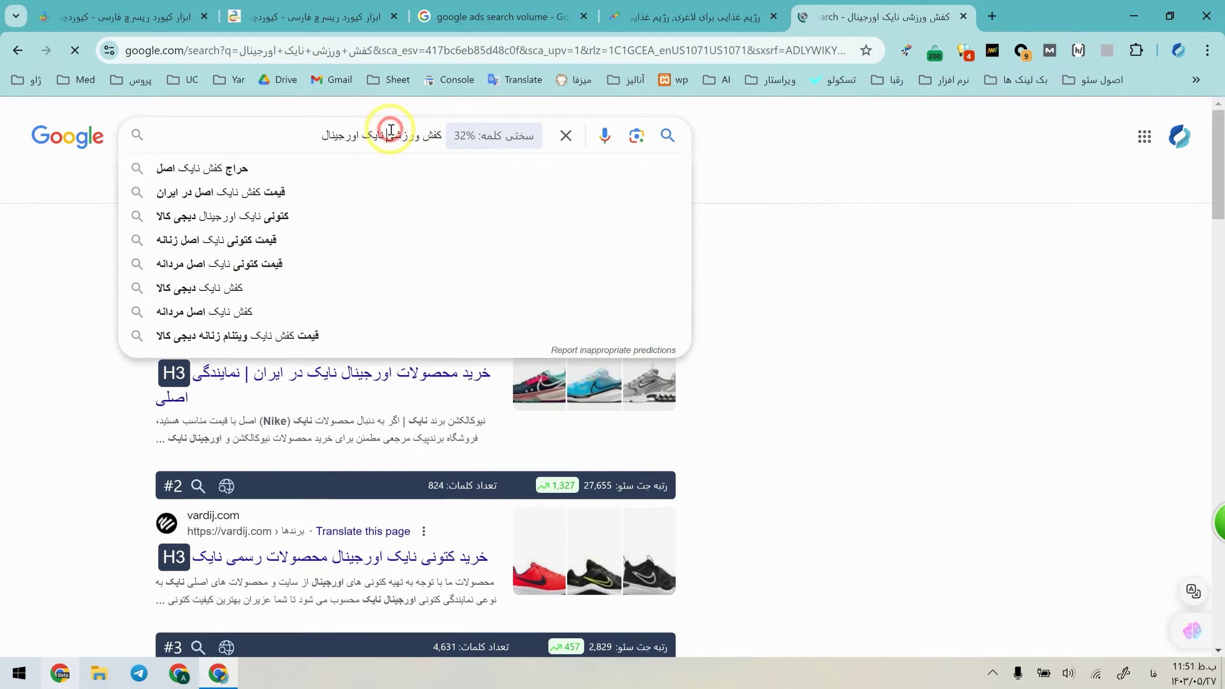
left_click(822, 392)
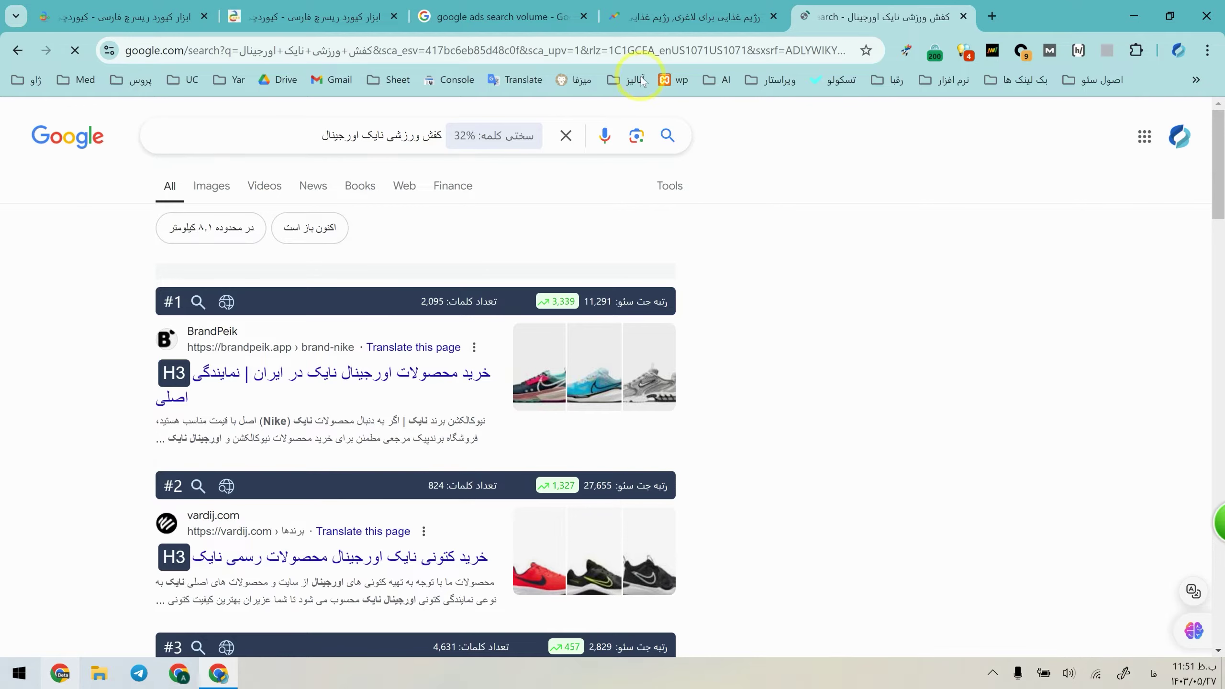
Step: Open a new tab and review the Google Trends comparison of "کفش ورزشی نایک اورجینال", "کفش ورزشی نایک" and "کفش ورزشی"
triple_click(393, 148)
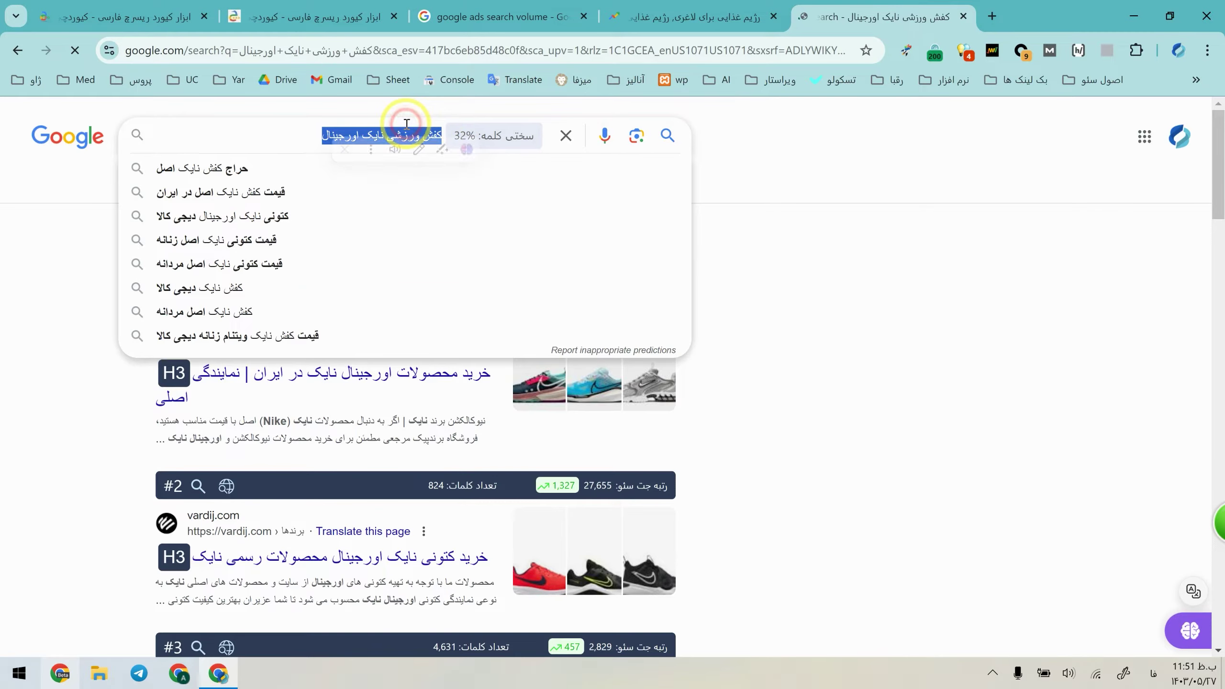
left_click(994, 15)
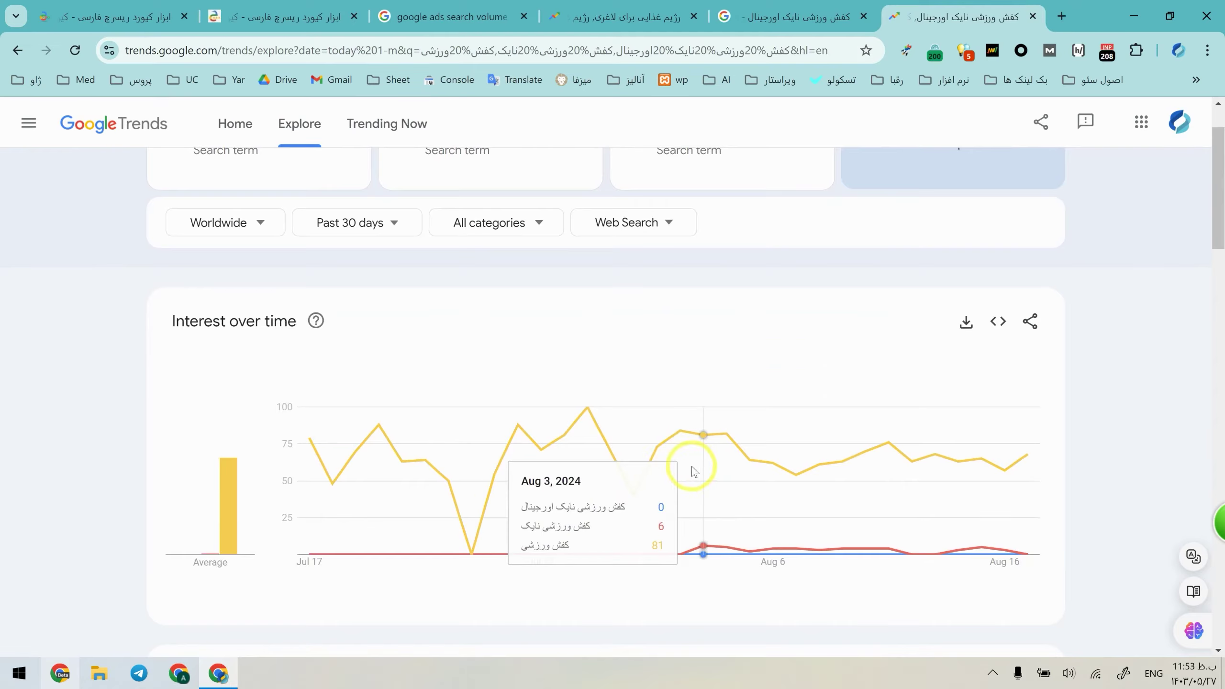
scroll(381, 408, "up", 2)
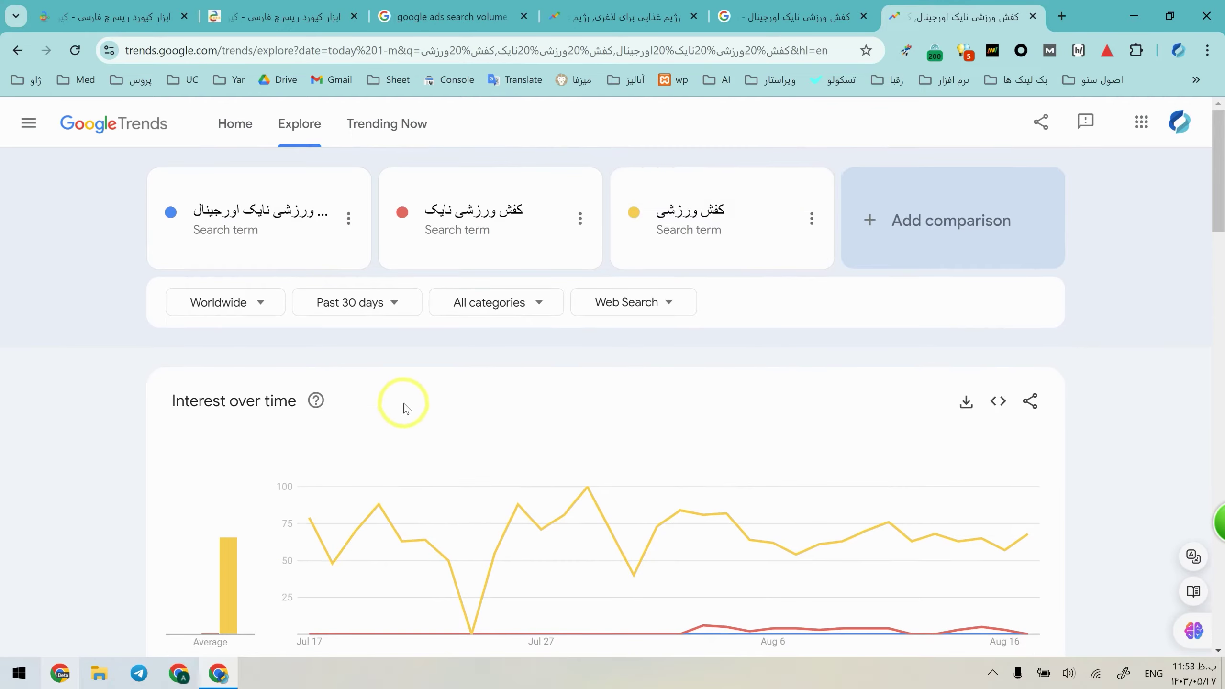
mouse_move(795, 528)
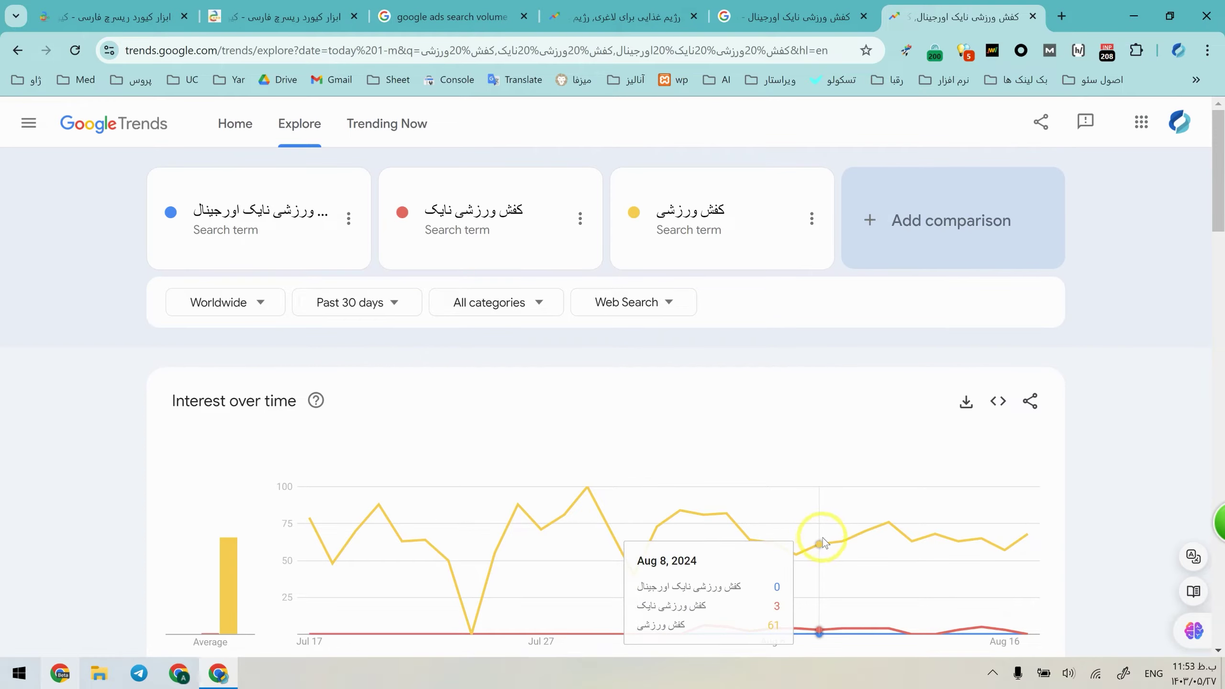
Step: Add "کفش" as a fourth search term to the Google Trends comparison and view its interest over time
left_click(950, 223)
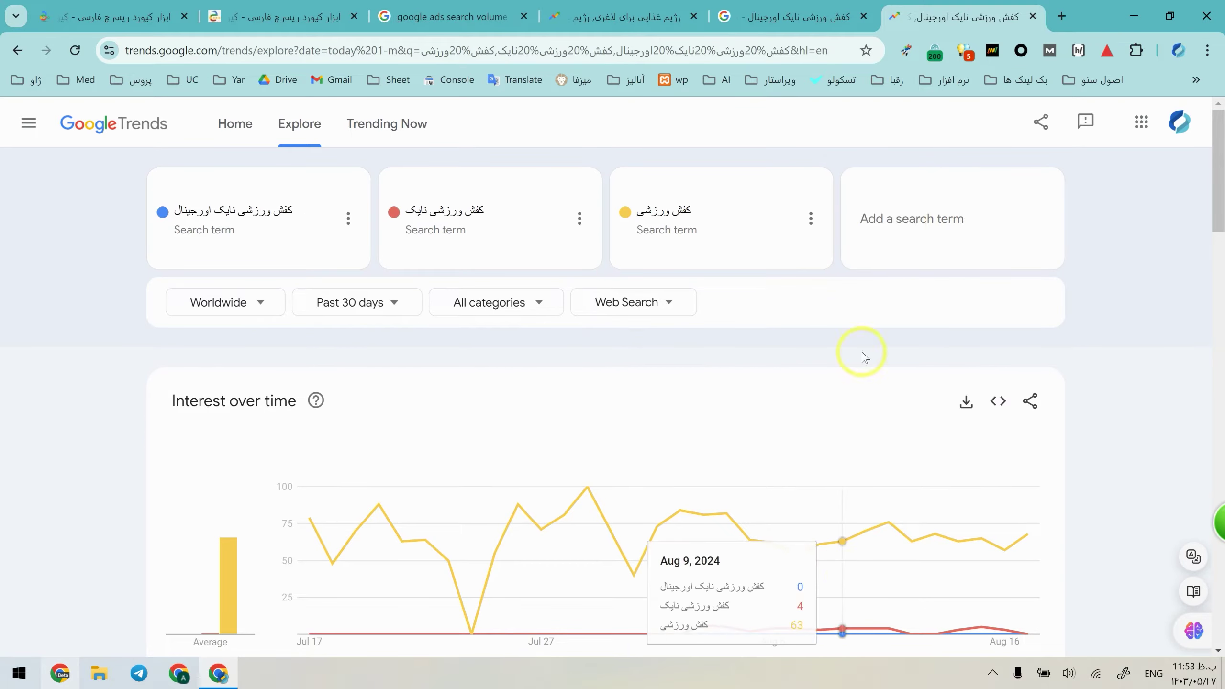
key("alt+shift")
type("کفش")
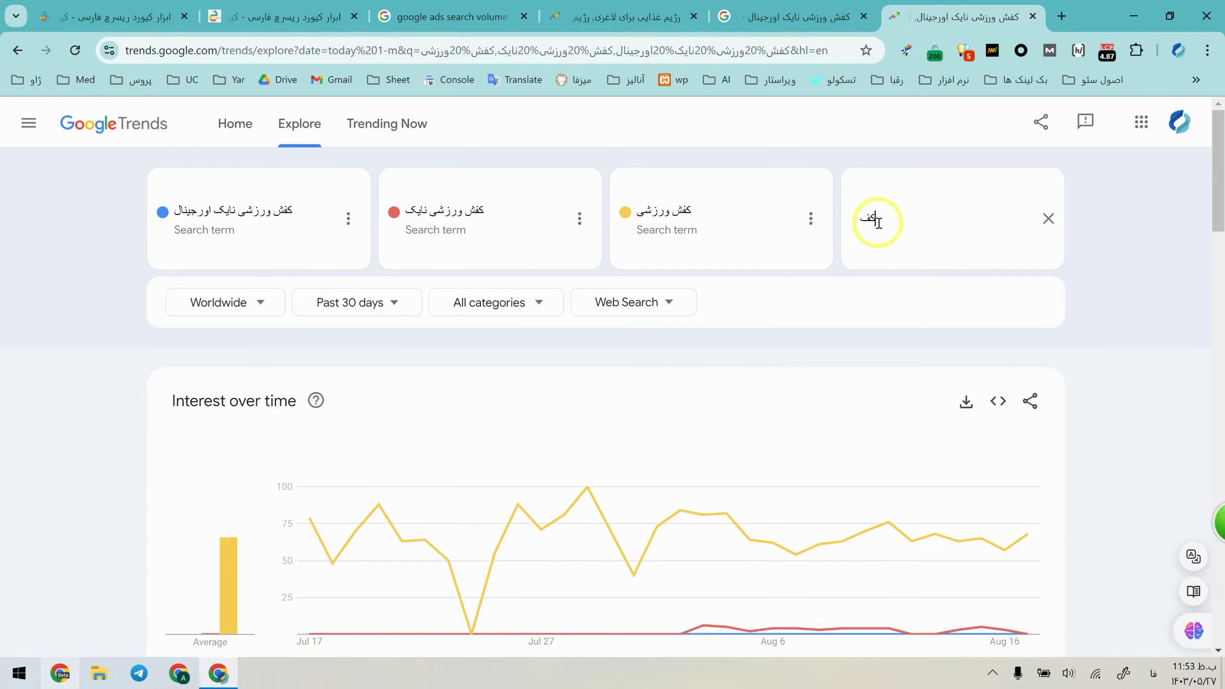
key("Return")
scroll(1095, 291, "down", 1)
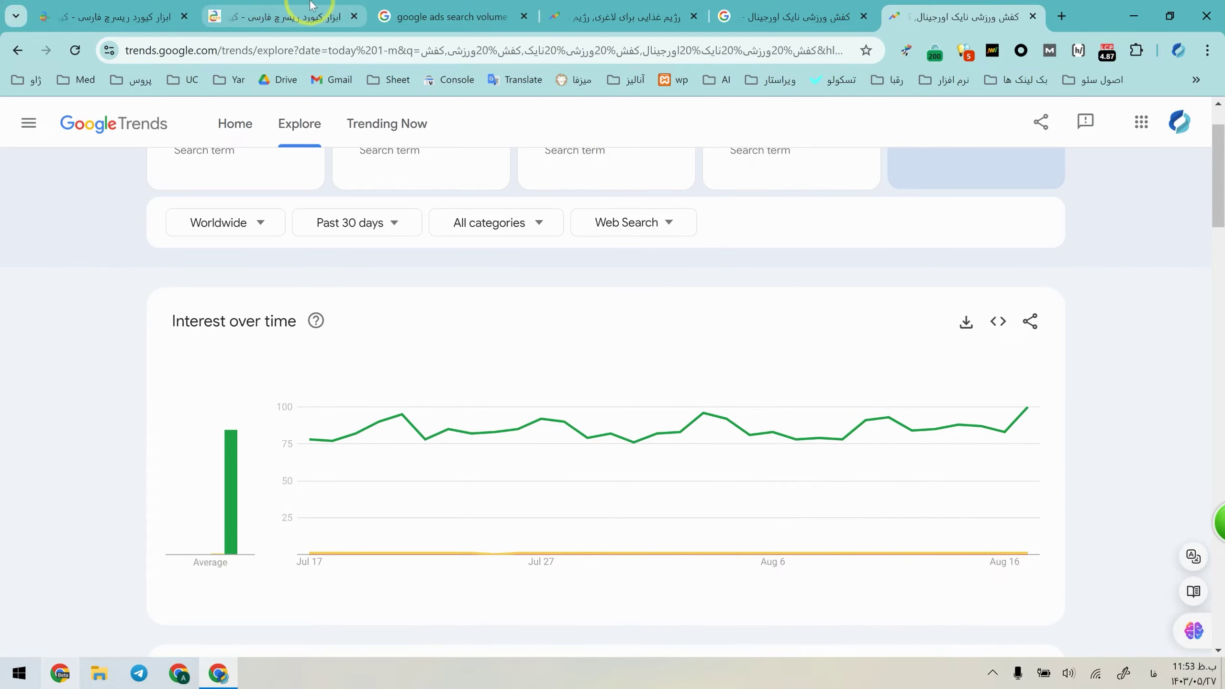
Step: Return to the Google results for "کفش ورزشی نایک اورجینال" and replace the query with a search for "دستور پخت"
left_click(796, 16)
left_click(37, 327)
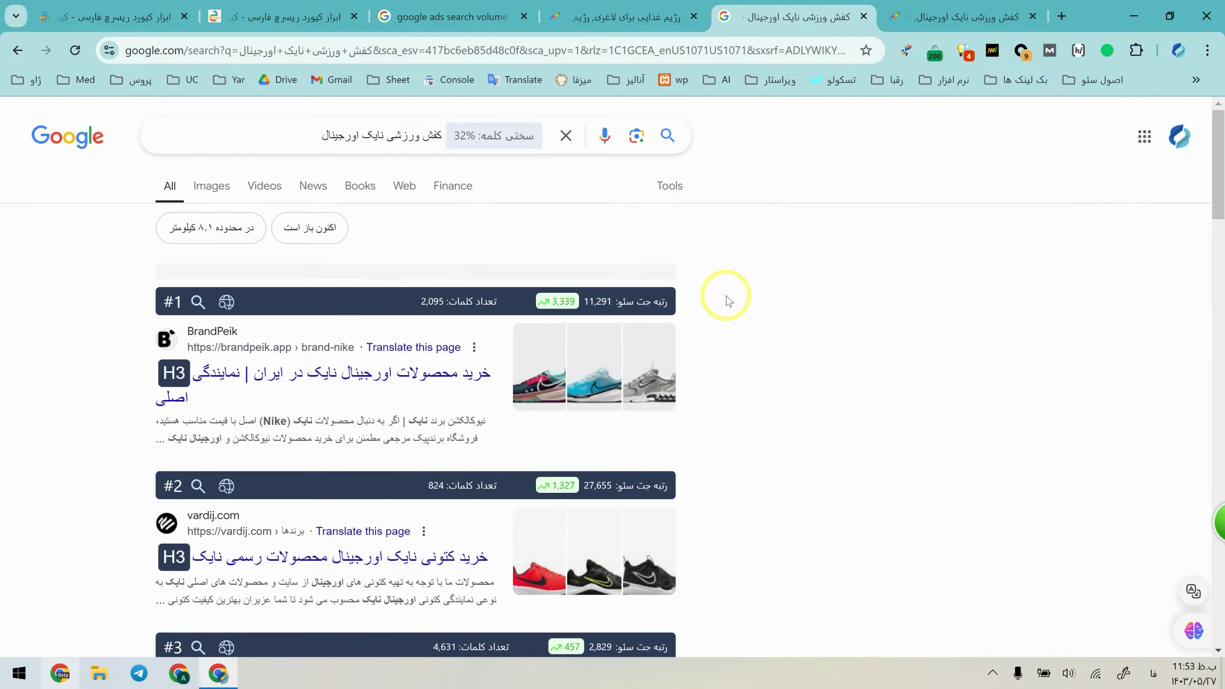
scroll(728, 301, "down", 2)
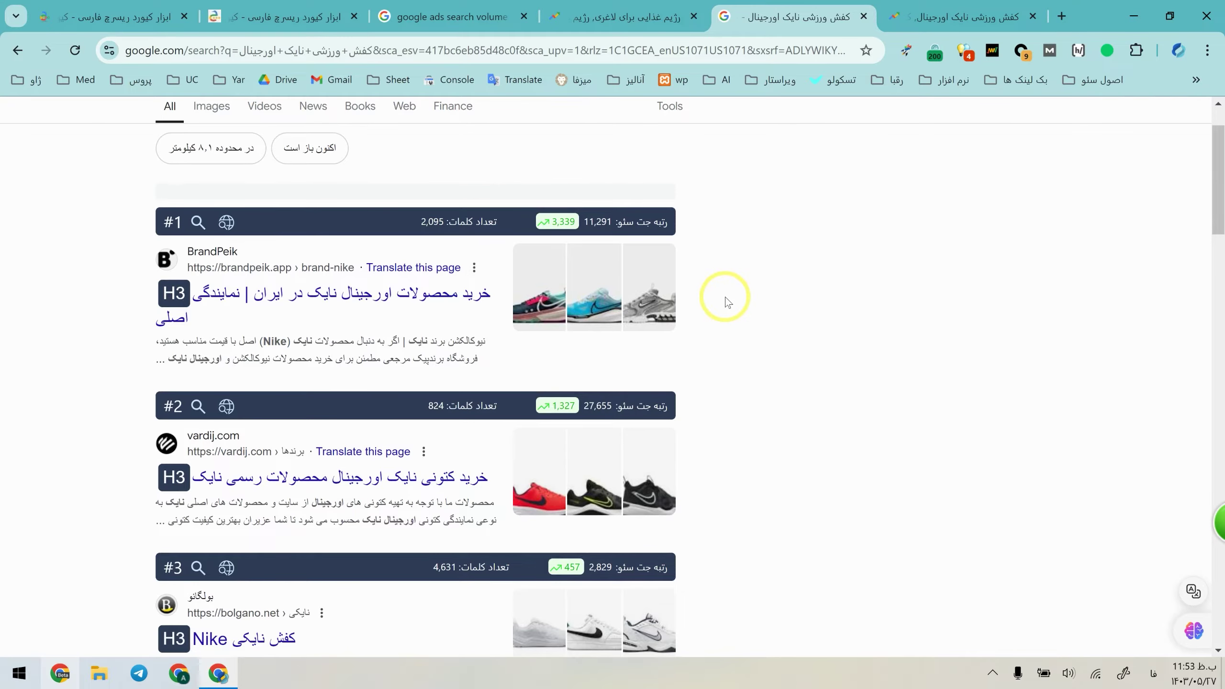
scroll(793, 405, "up", 2)
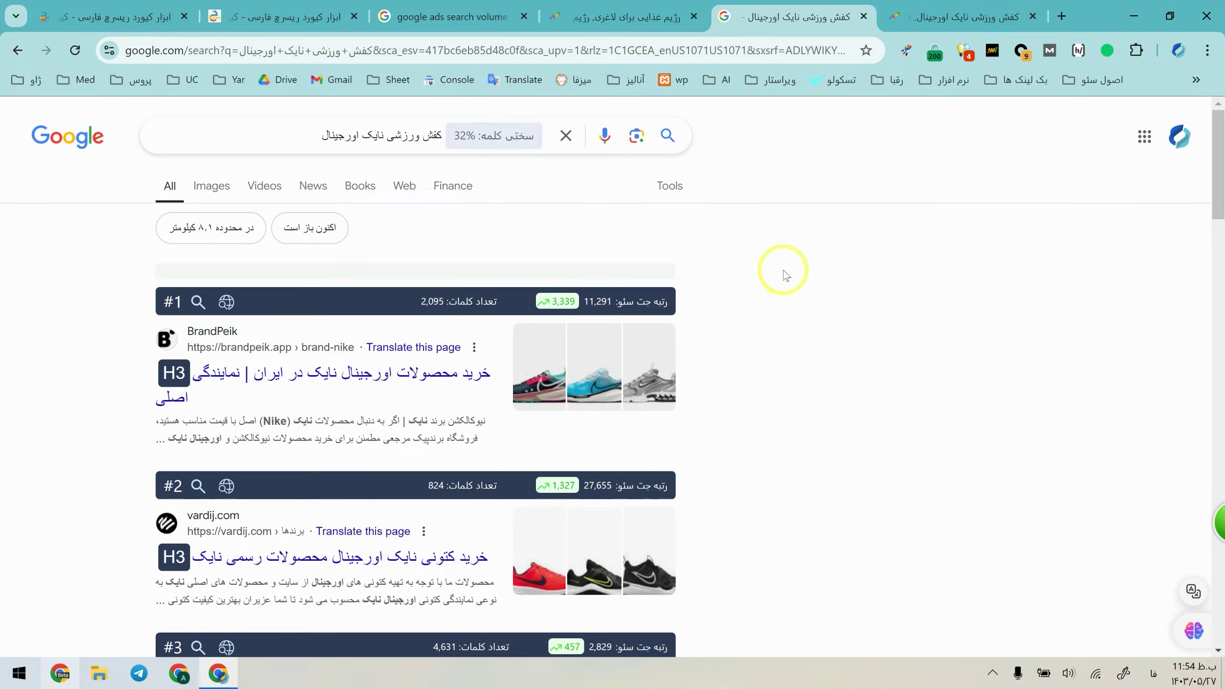
triple_click(394, 143)
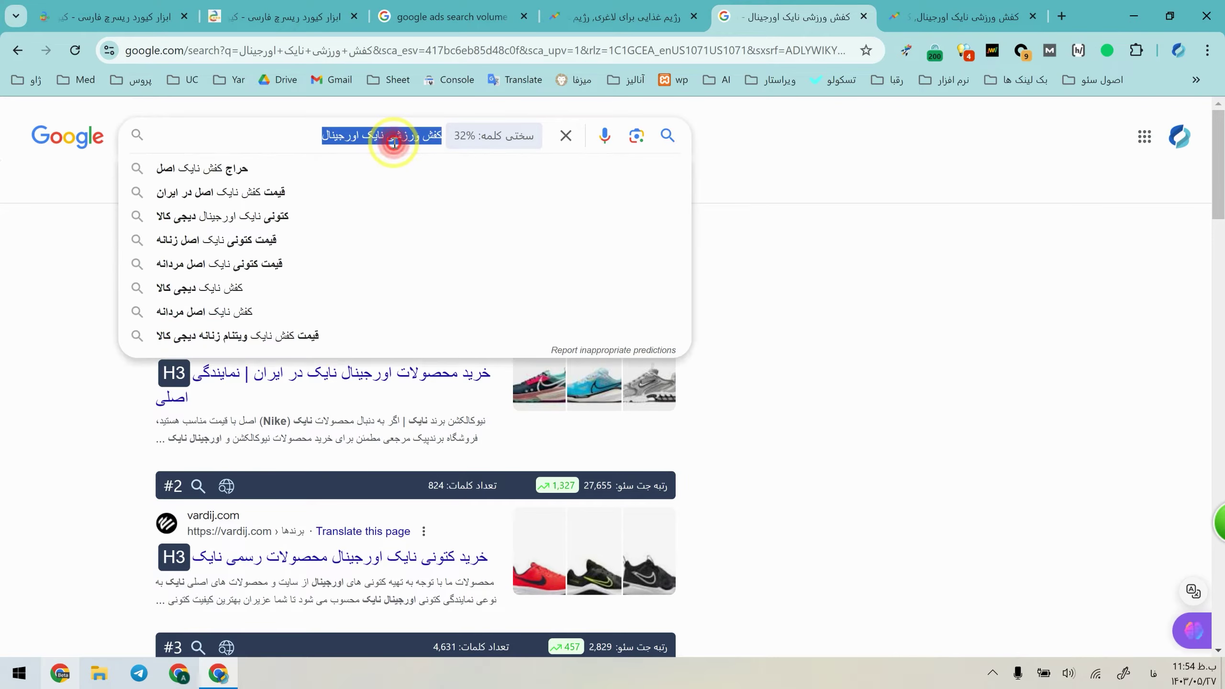
type("دستور پخت")
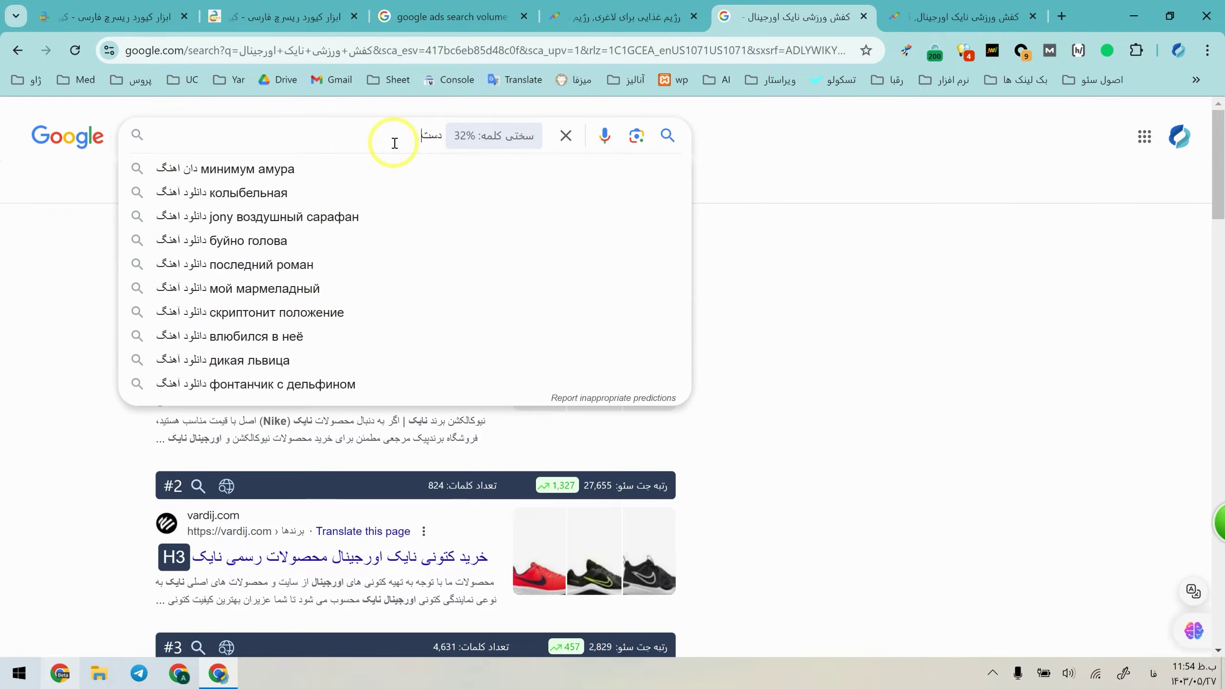
key("Return")
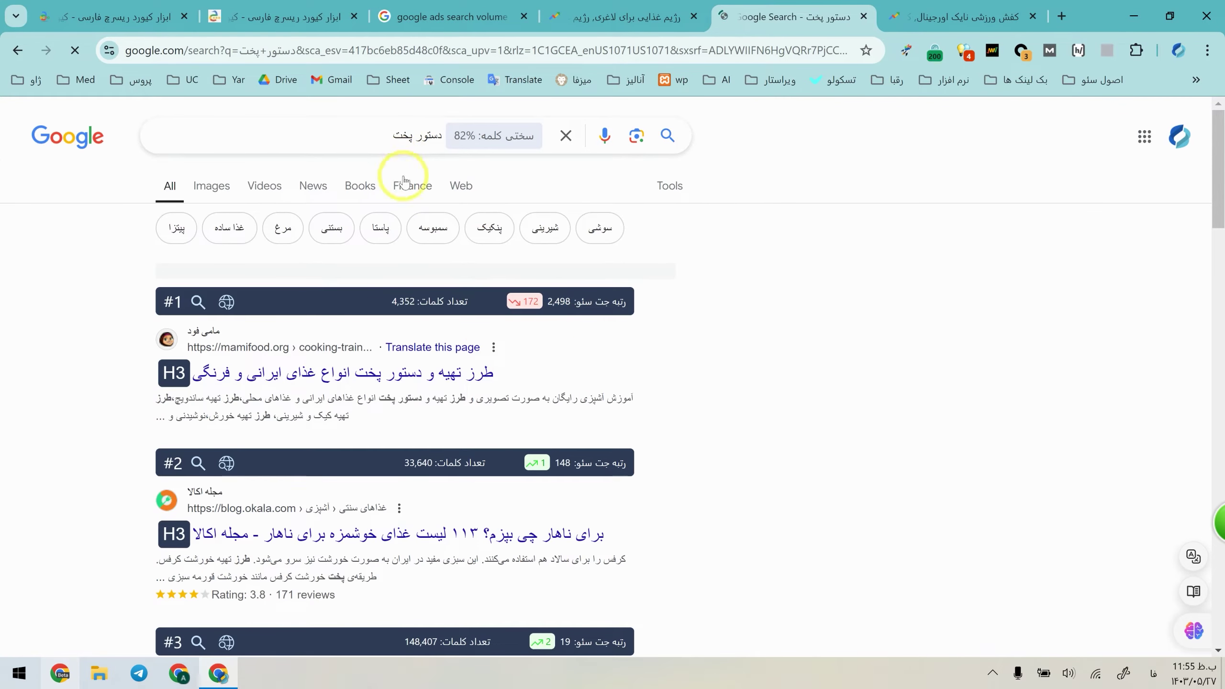
Step: Examine the wording of the first result titles for "دستور پخت"
left_click_drag(500, 374, 171, 379)
left_click(130, 379)
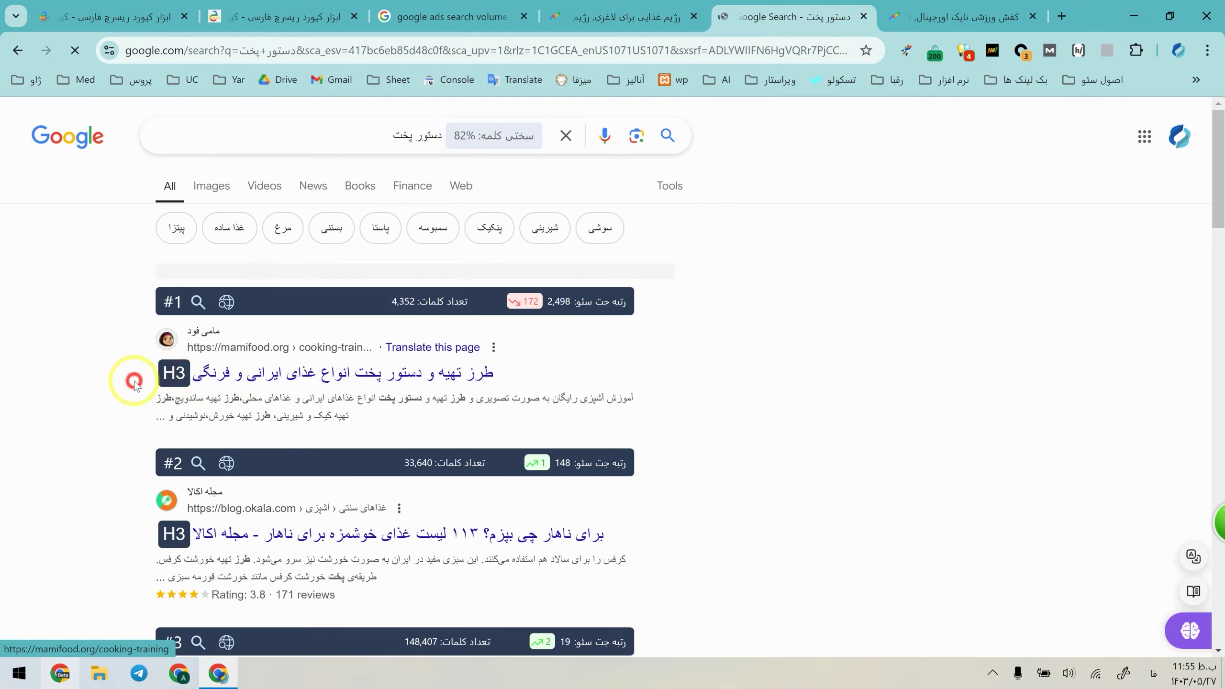
scroll(711, 383, "down", 3)
left_click_drag(711, 384, 2, 382)
left_click(45, 375)
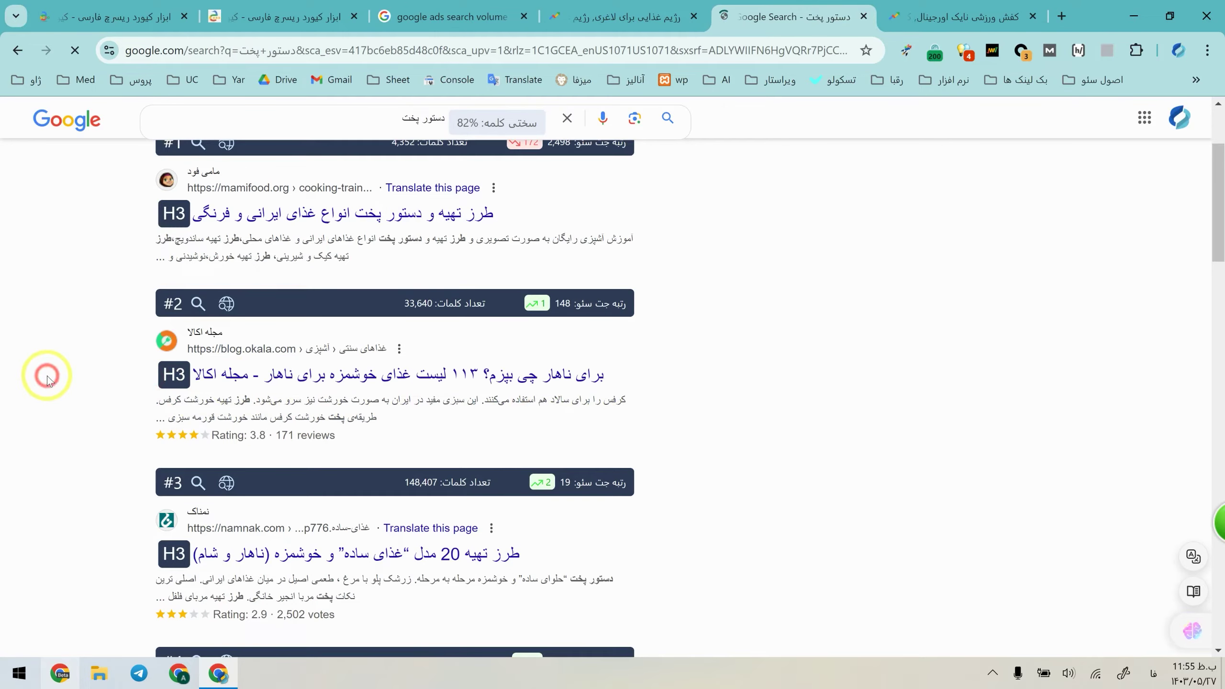
scroll(44, 376, "up", 3)
Step: Search Google for "طرز تهیه" in a duplicate of the results tab and look through its results
right_click(811, 19)
left_click(831, 164)
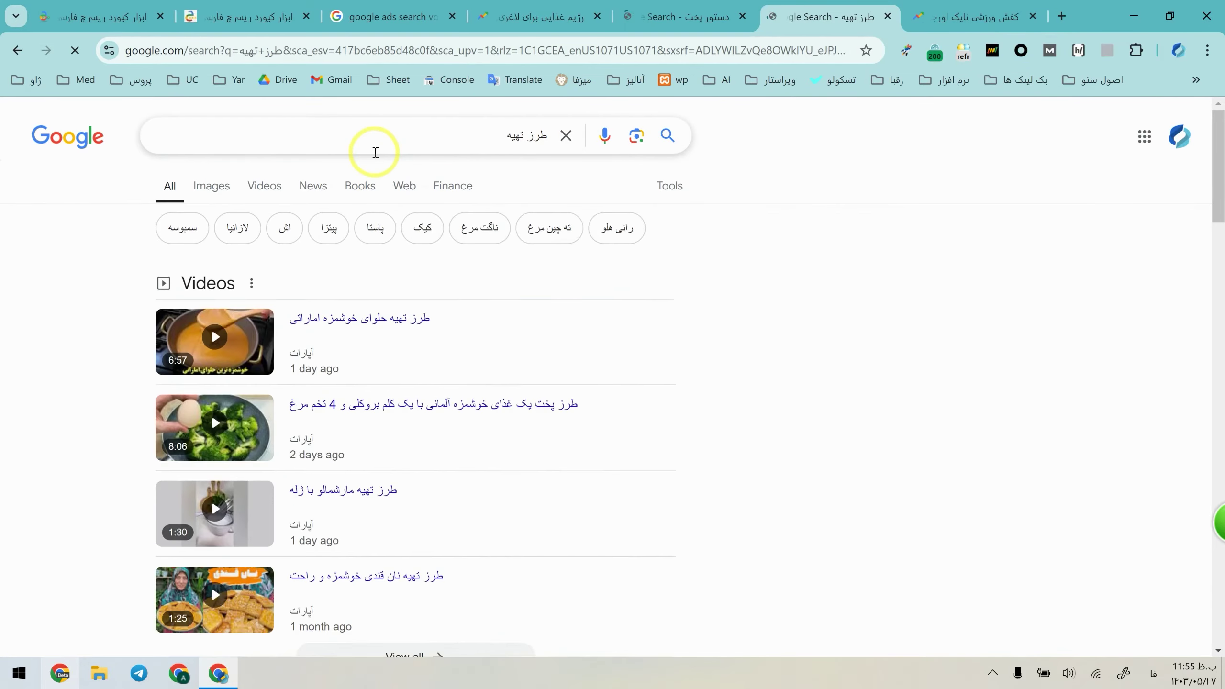
scroll(138, 402, "down", 10)
left_click_drag(138, 402, 574, 470)
left_click(785, 438)
key("ctrl+shift+Tab")
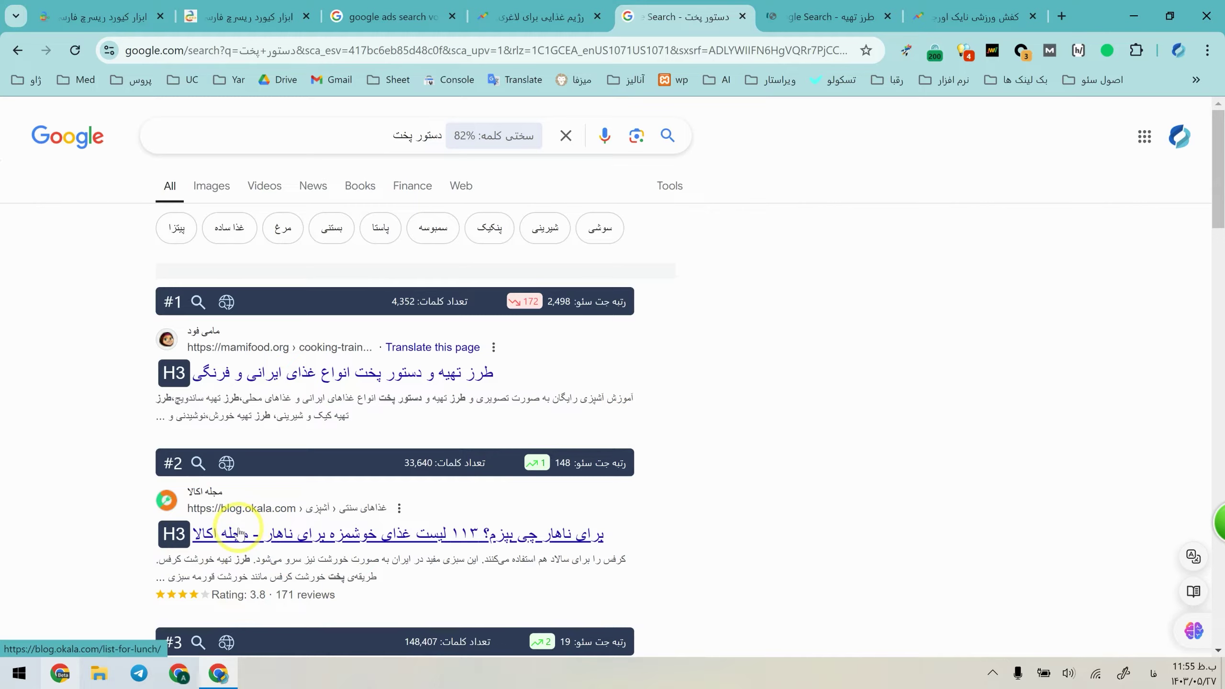
Step: Switch to the Keywordchi home page and run a keyword research for "طرز تهیه"
left_click(150, 4)
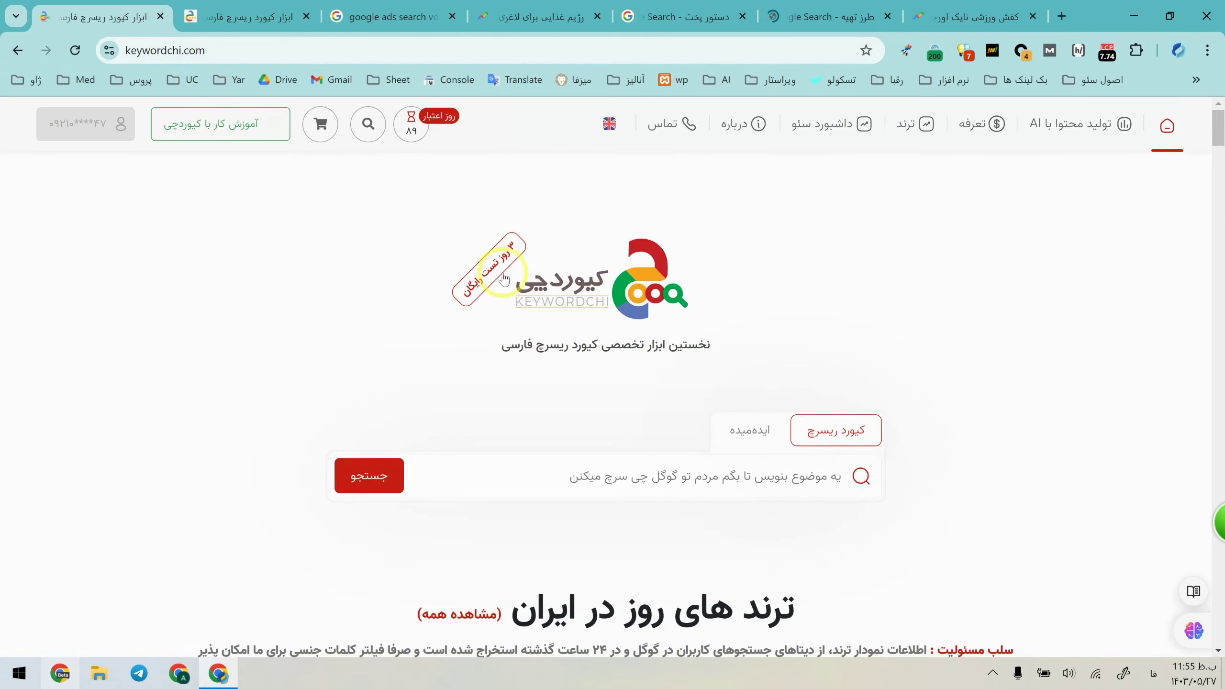
left_click(735, 469)
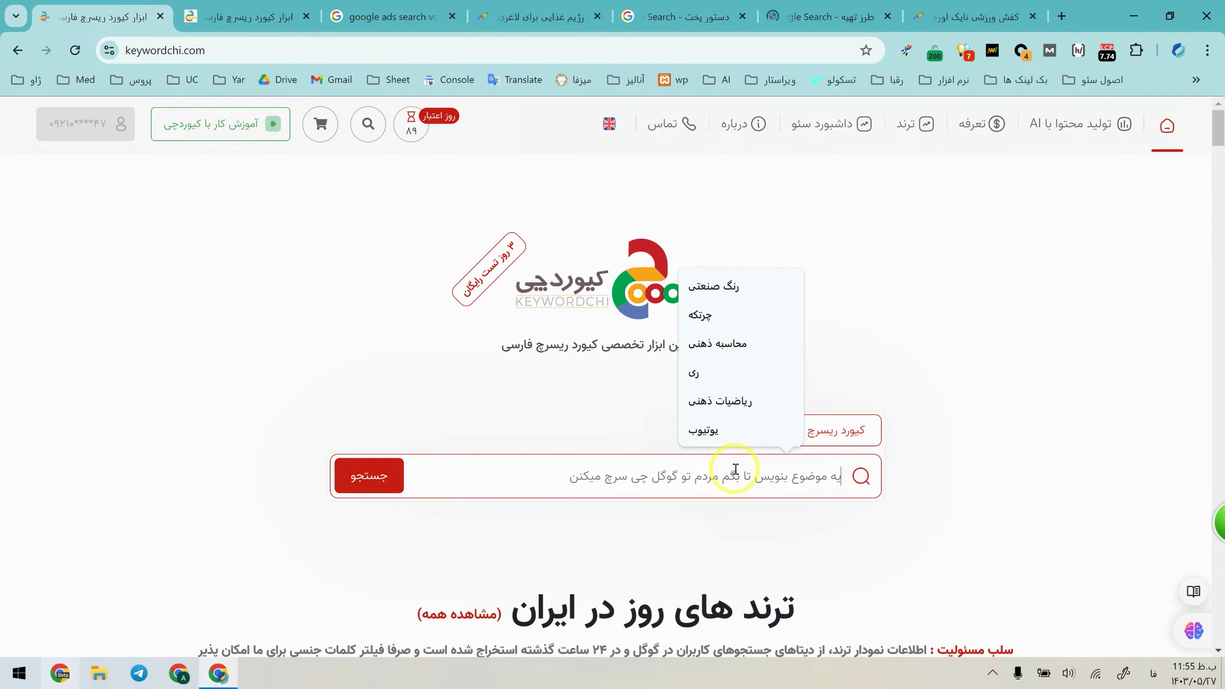
type("طرز تهیه")
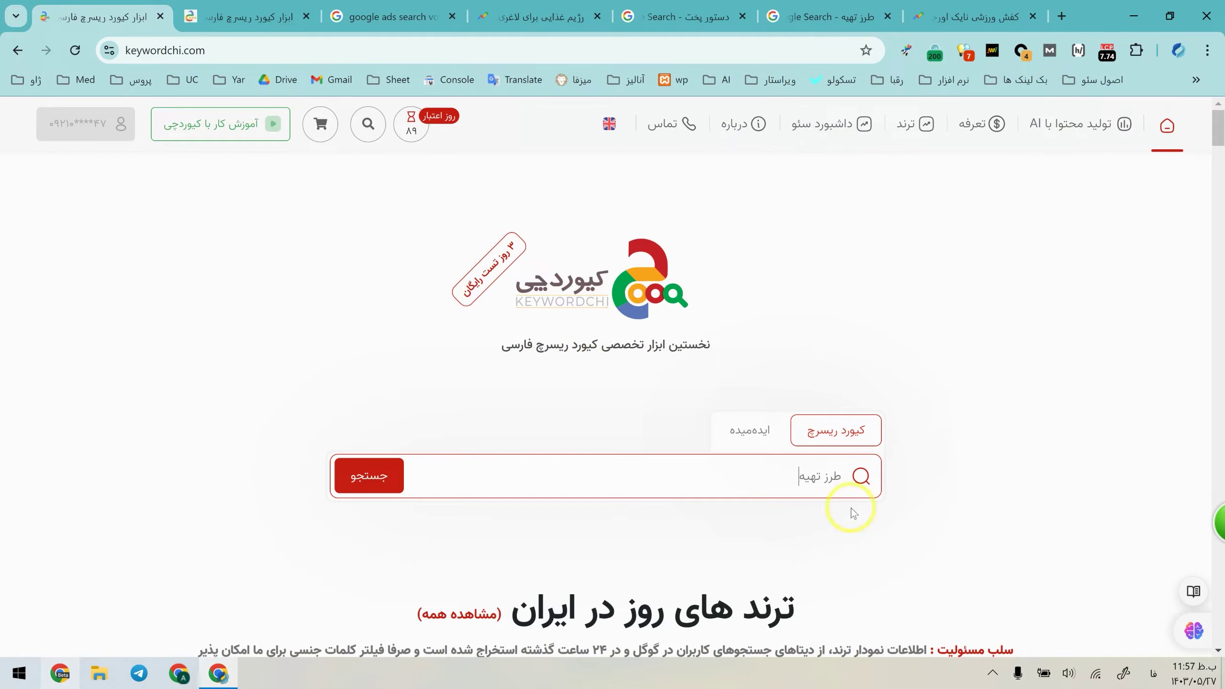
left_click_drag(801, 478, 830, 473)
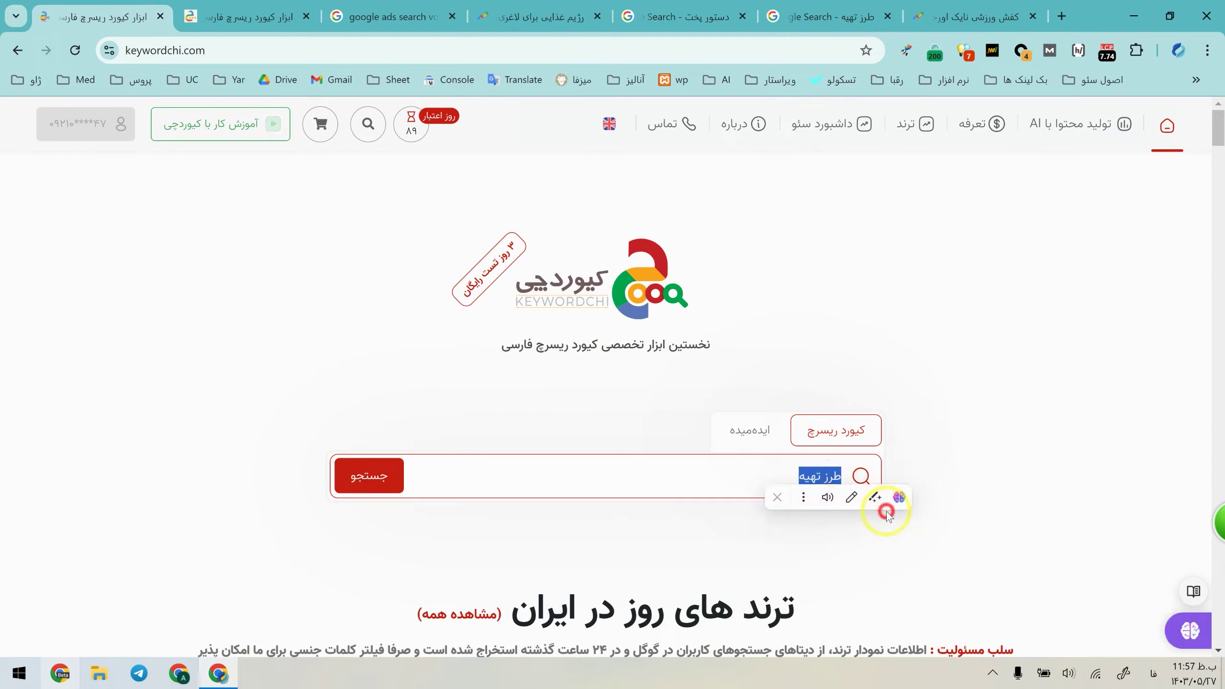
left_click(881, 538)
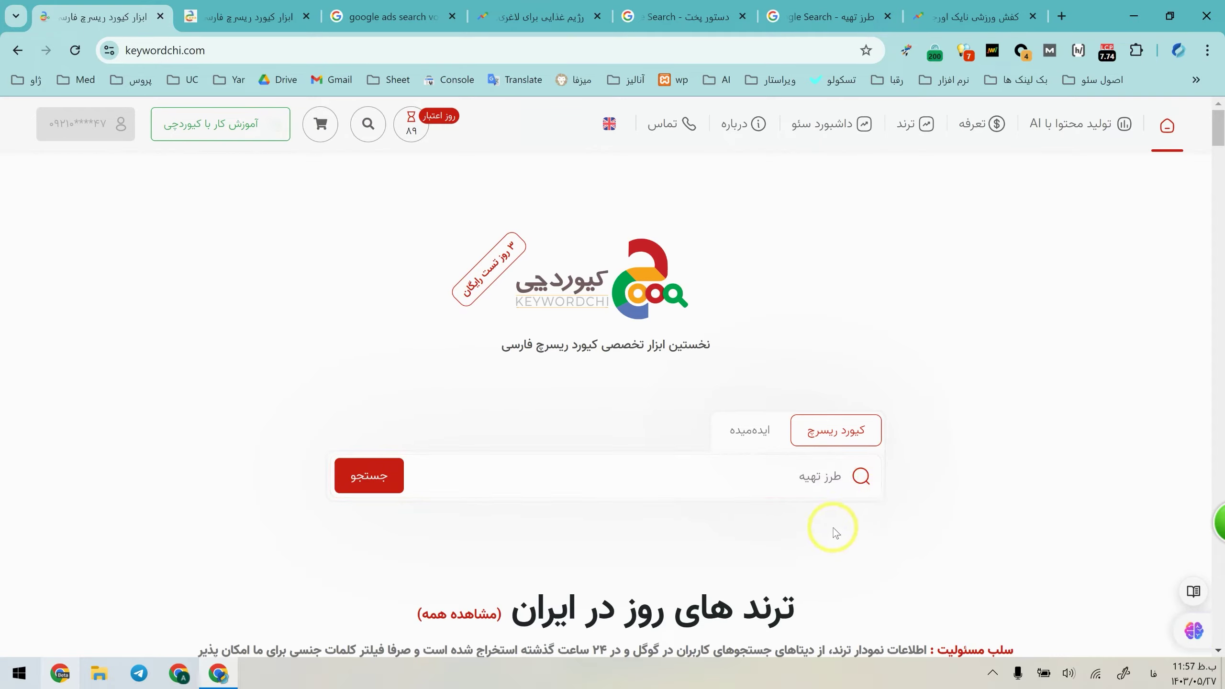
left_click_drag(788, 484, 857, 484)
left_click(892, 560)
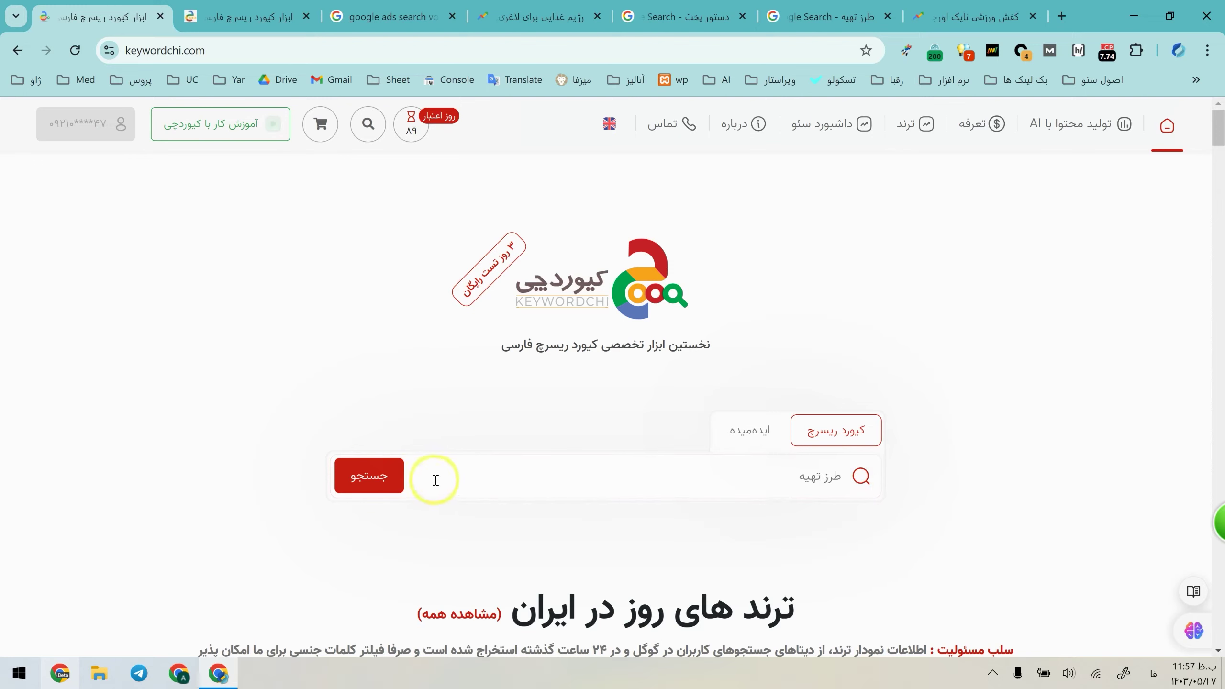
left_click(352, 483)
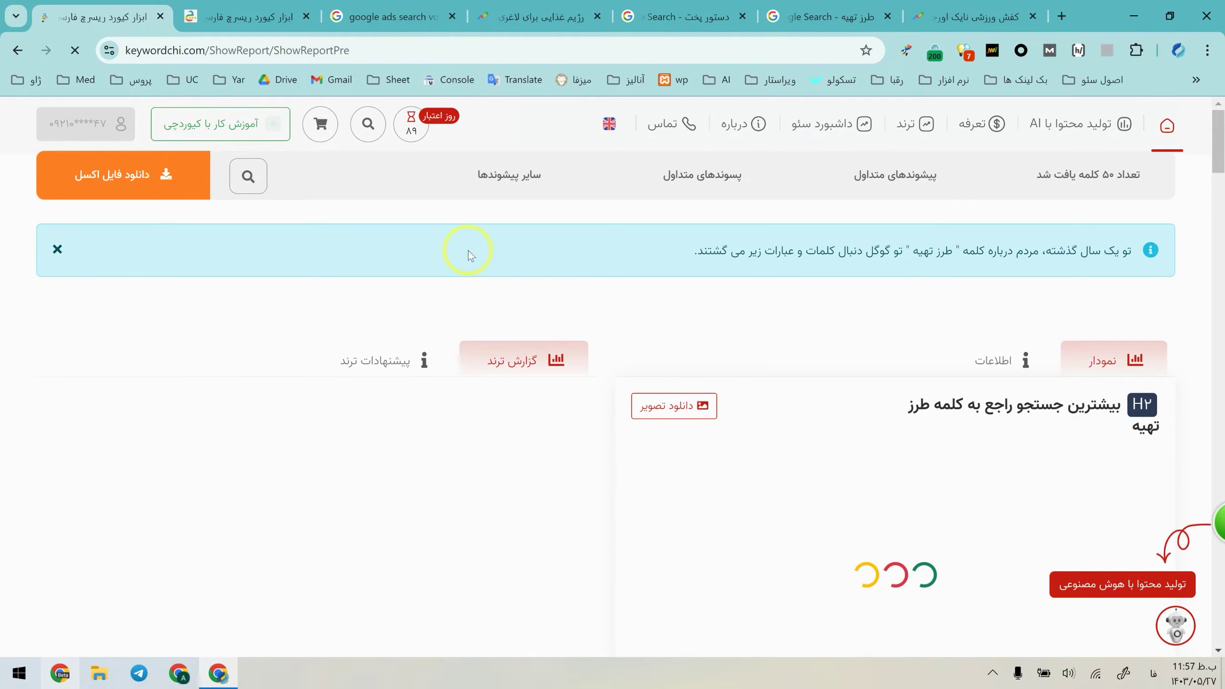
Step: Copy the keywordchi.com address from the report page and open it in a new incognito window
left_click_drag(205, 50, 84, 48)
key("ctrl+c")
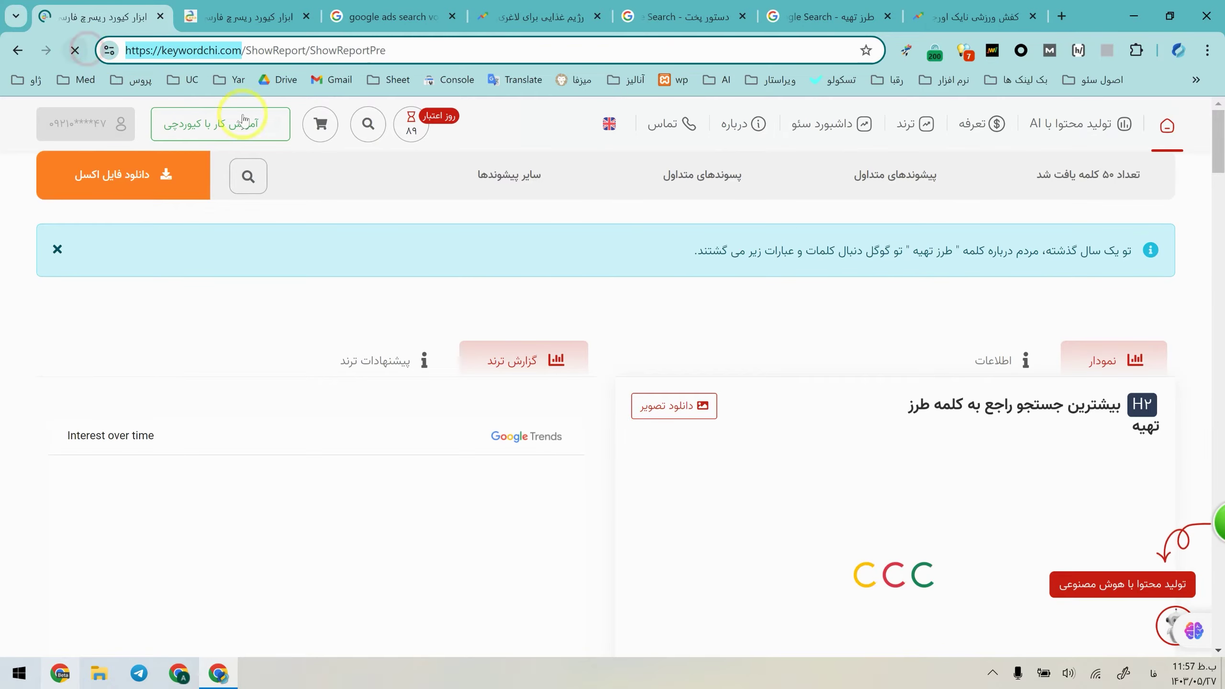
left_click(1207, 51)
left_click(1080, 127)
key("ctrl+v")
key("Return")
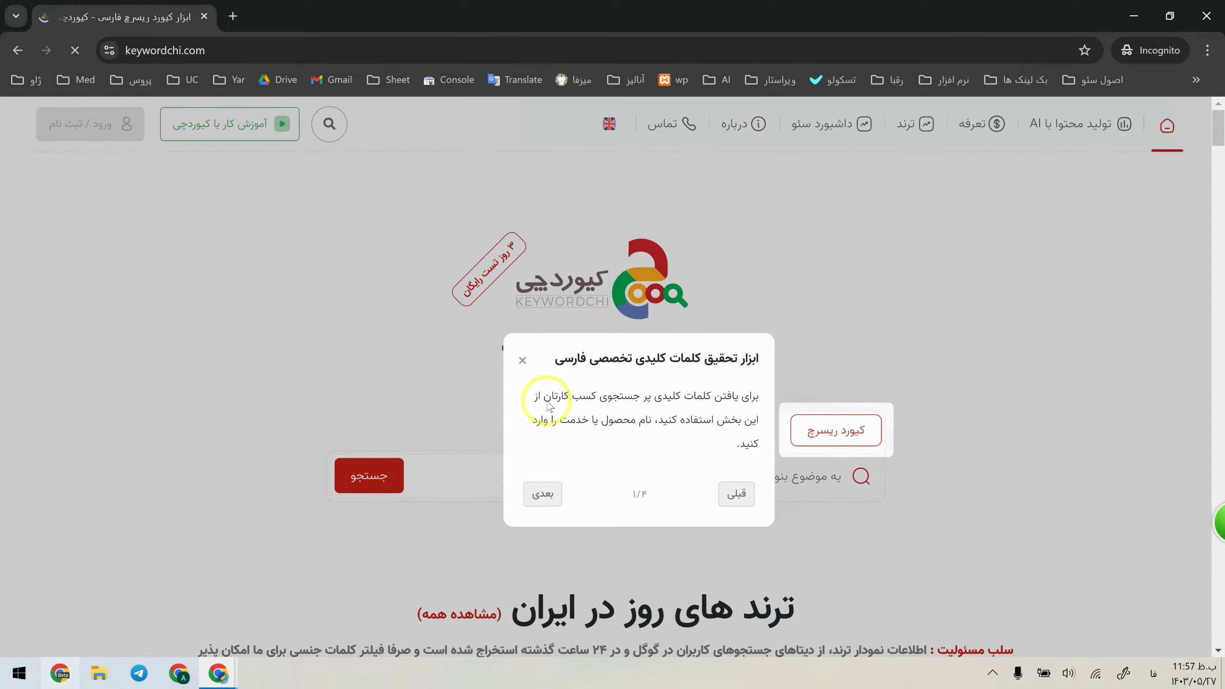
Step: Dismiss the introductory tour and run a keyword research for "کفش زنانه" without logging in
left_click(523, 360)
left_click(641, 474)
type("کفش زنانه")
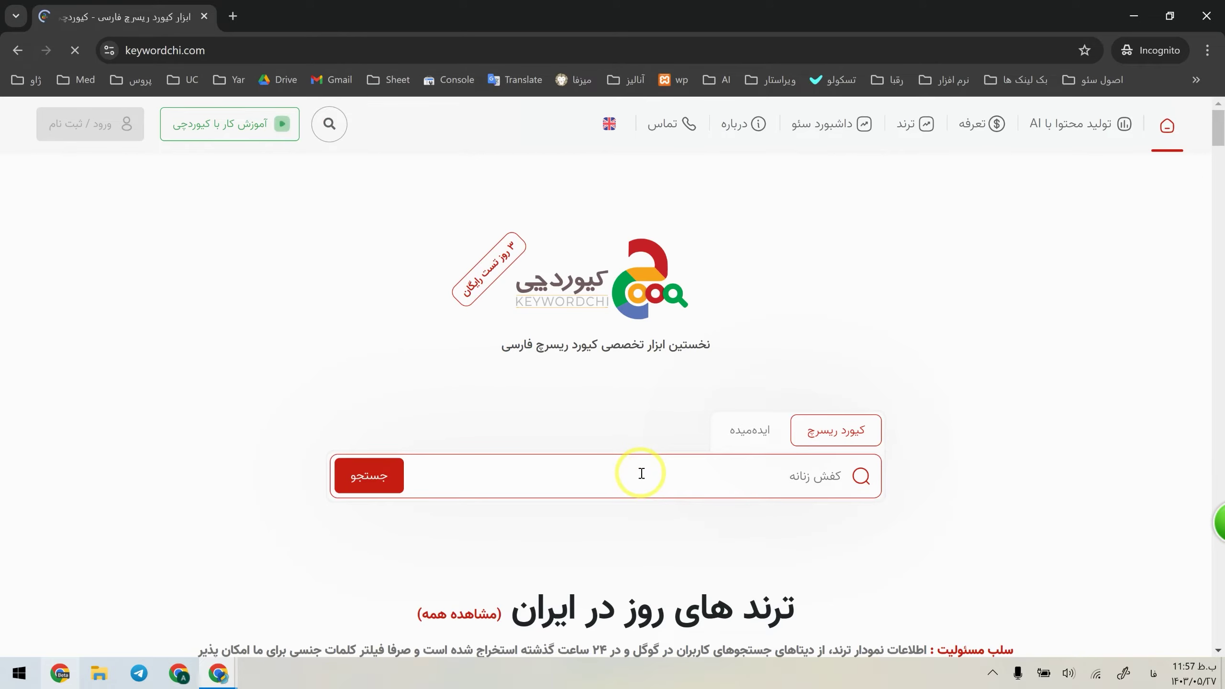
left_click(401, 470)
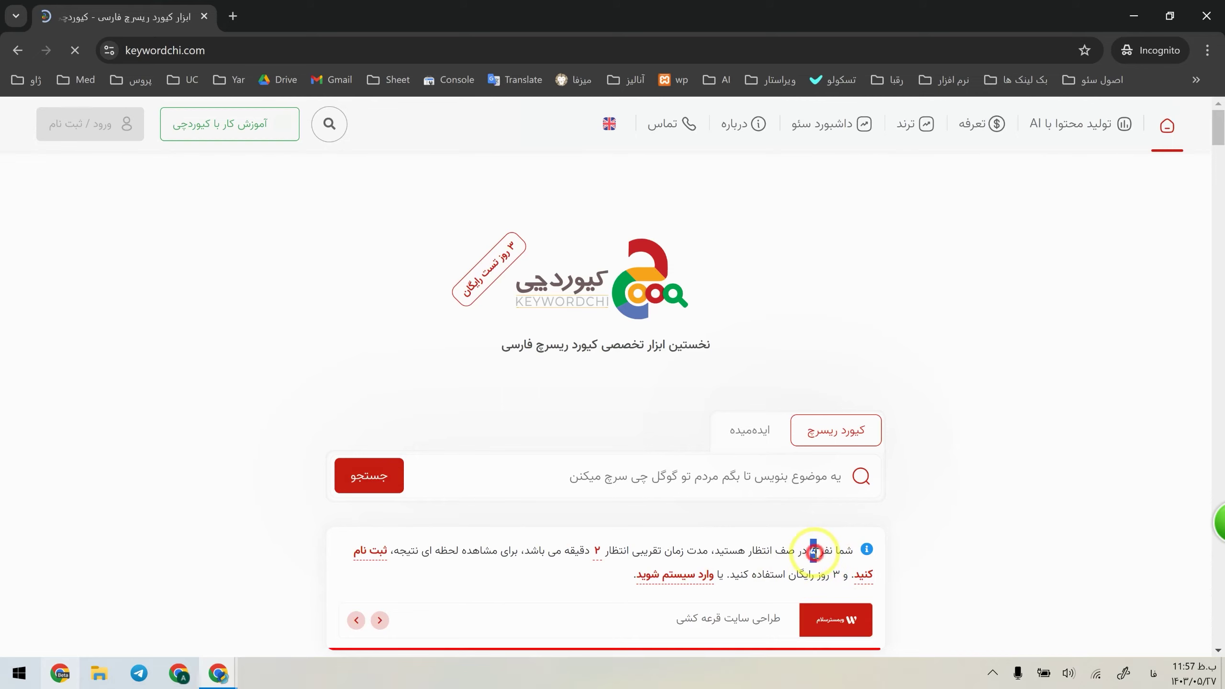
Step: Look through the logged-out page from the queue notice to the subscription plans, and return to the "طرز تهیه" report
scroll(854, 479, "down", 2)
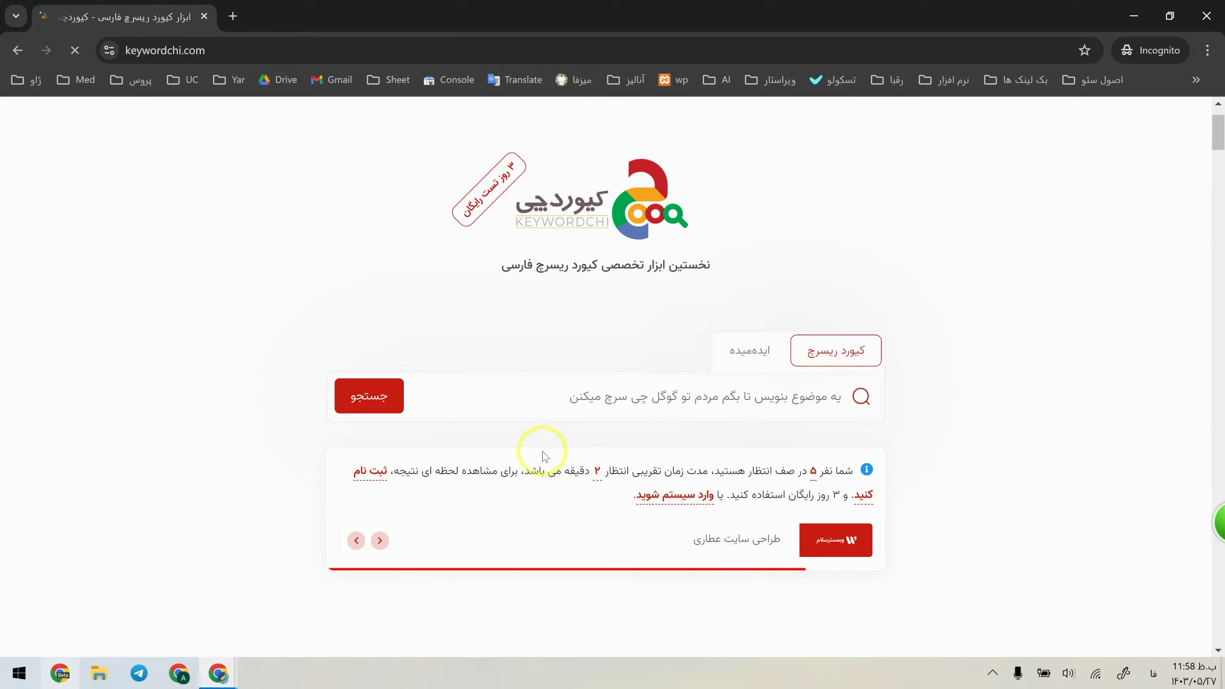
scroll(772, 531, "down", 6)
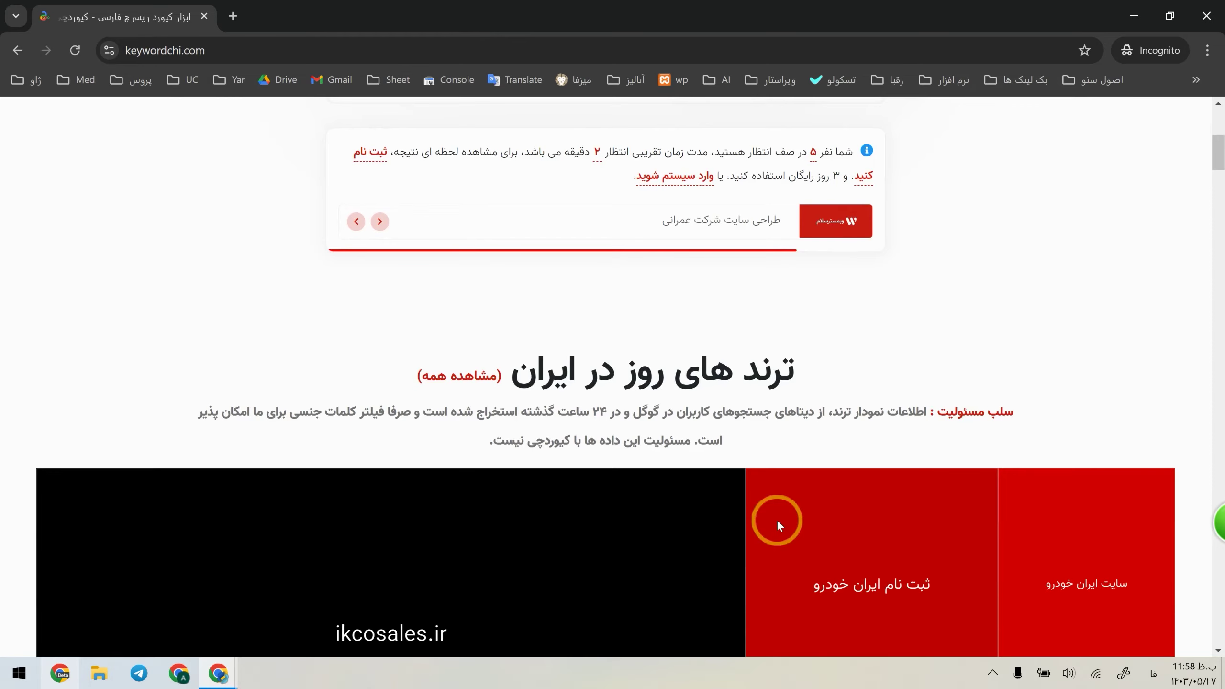
scroll(1157, 410, "down", 10)
scroll(1208, 432, "down", 15)
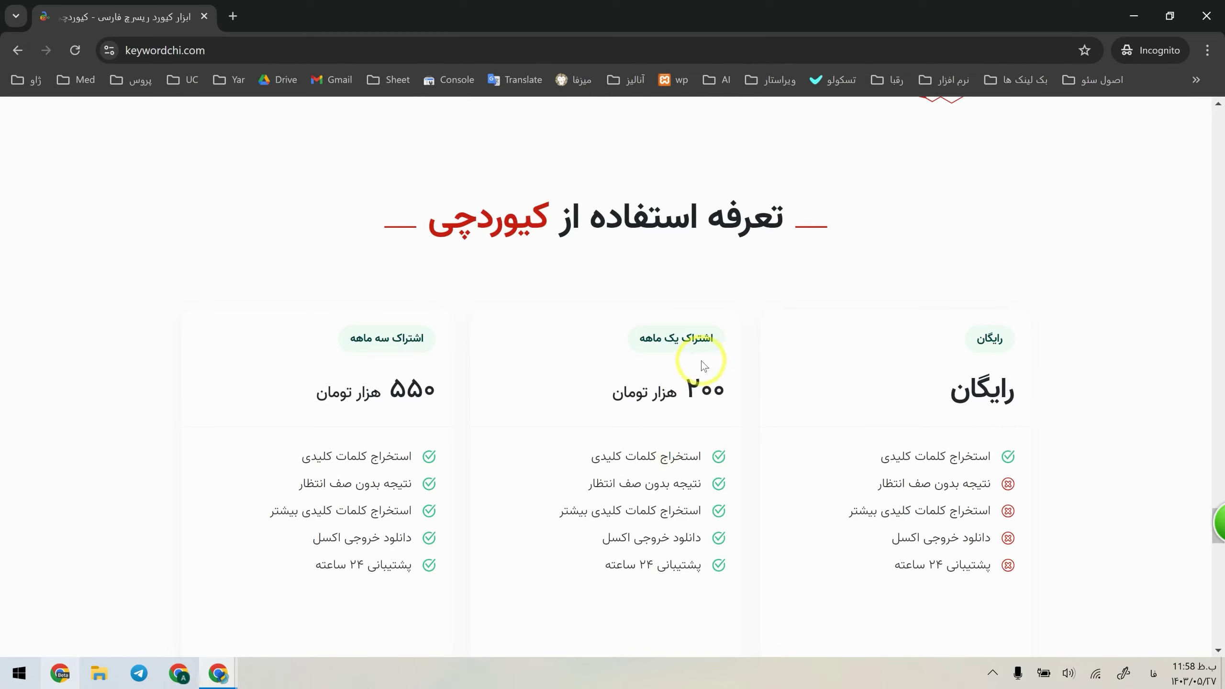
left_click(1128, 6)
double_click(917, 407)
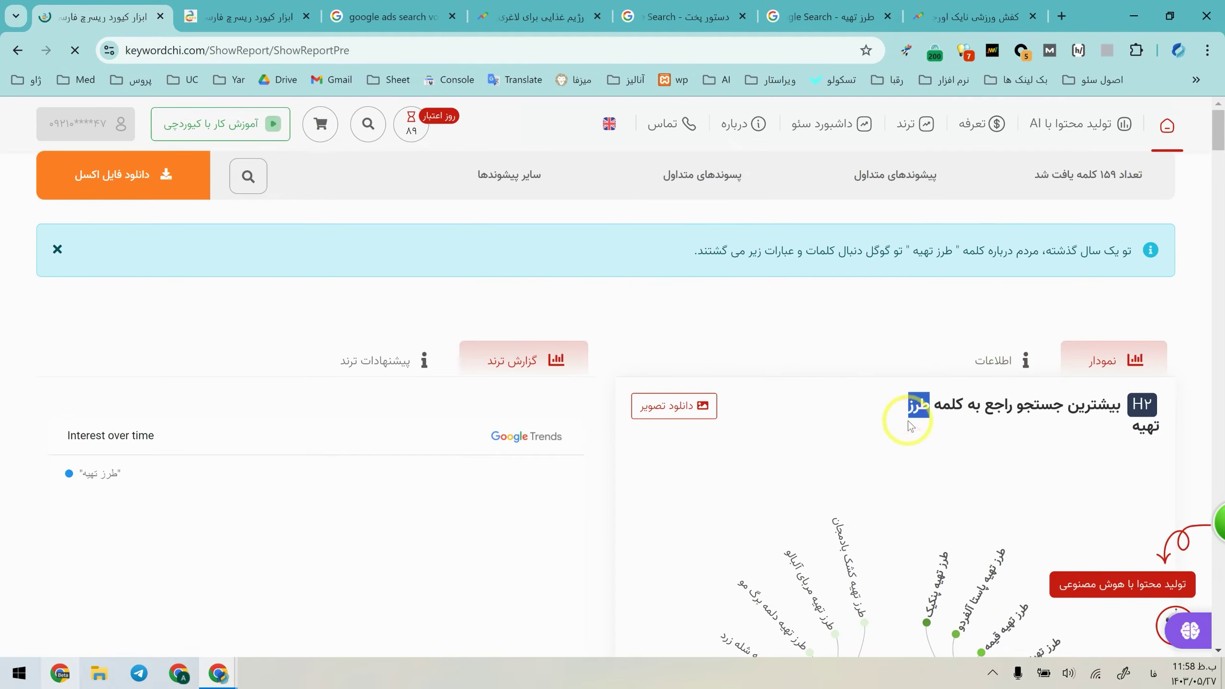
Step: Examine the Google and Bing diagram of the most-searched "طرز تهیه" phrases and the Google Trends interest chart for Iran
scroll(733, 260, "down", 5)
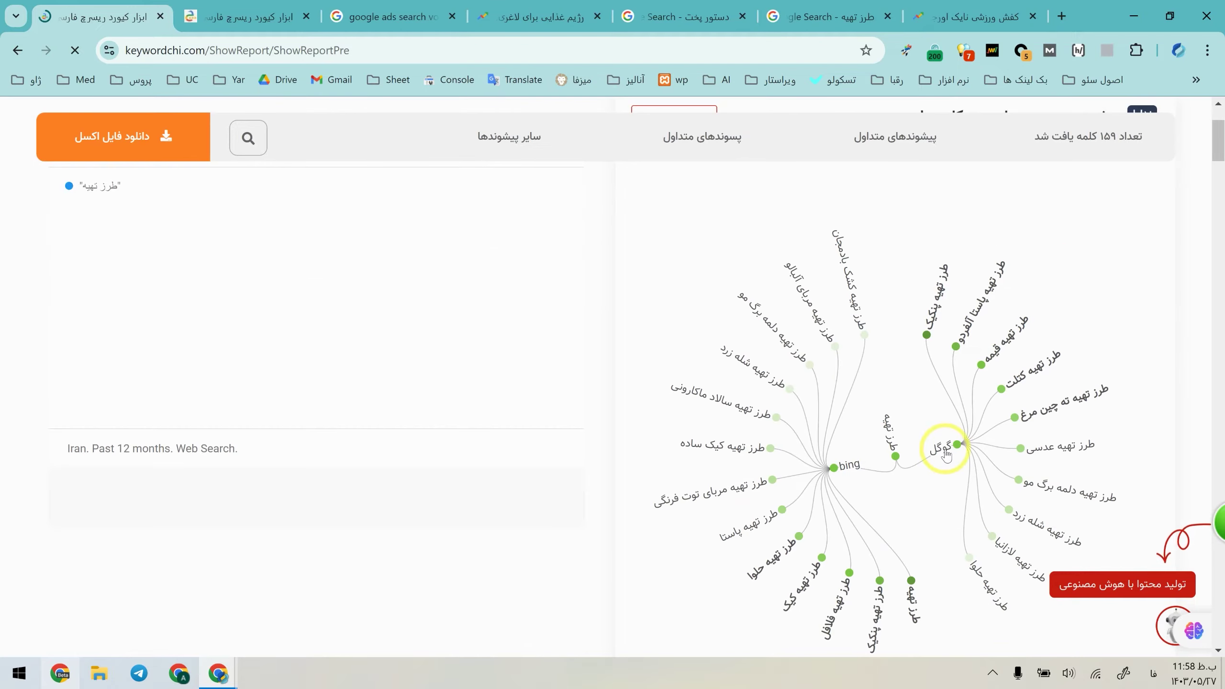
left_click_drag(953, 264, 927, 333)
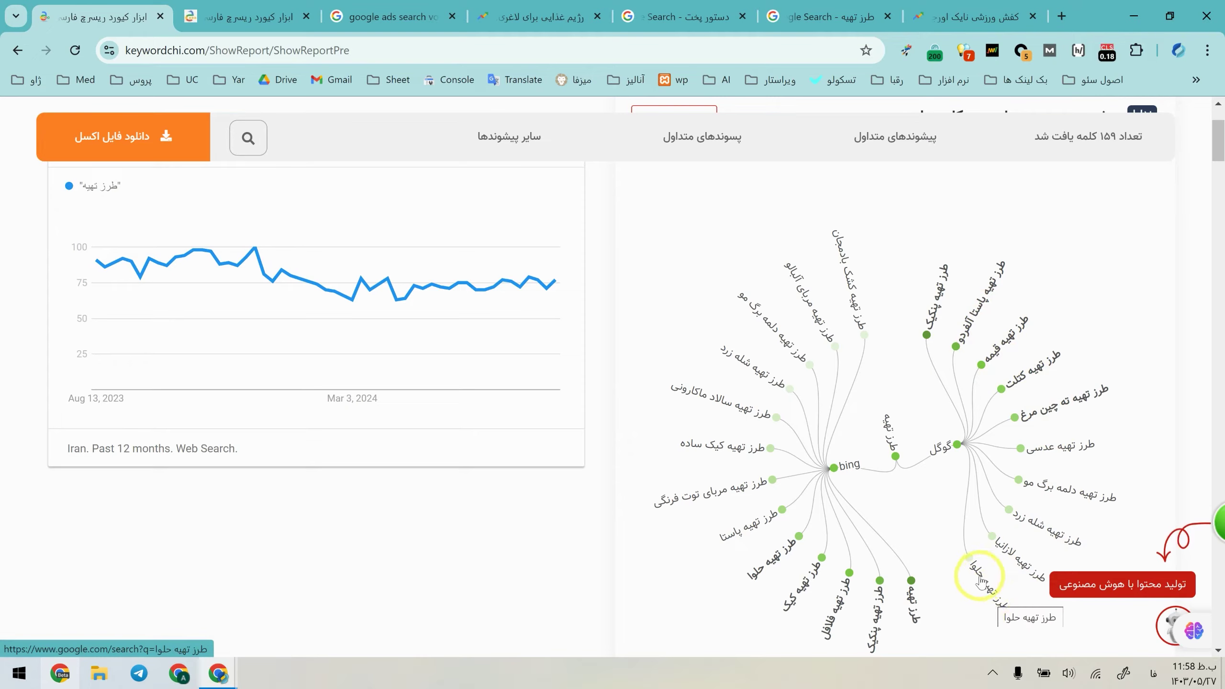
scroll(588, 483, "down", 8)
scroll(597, 506, "up", 10)
scroll(597, 512, "down", 8)
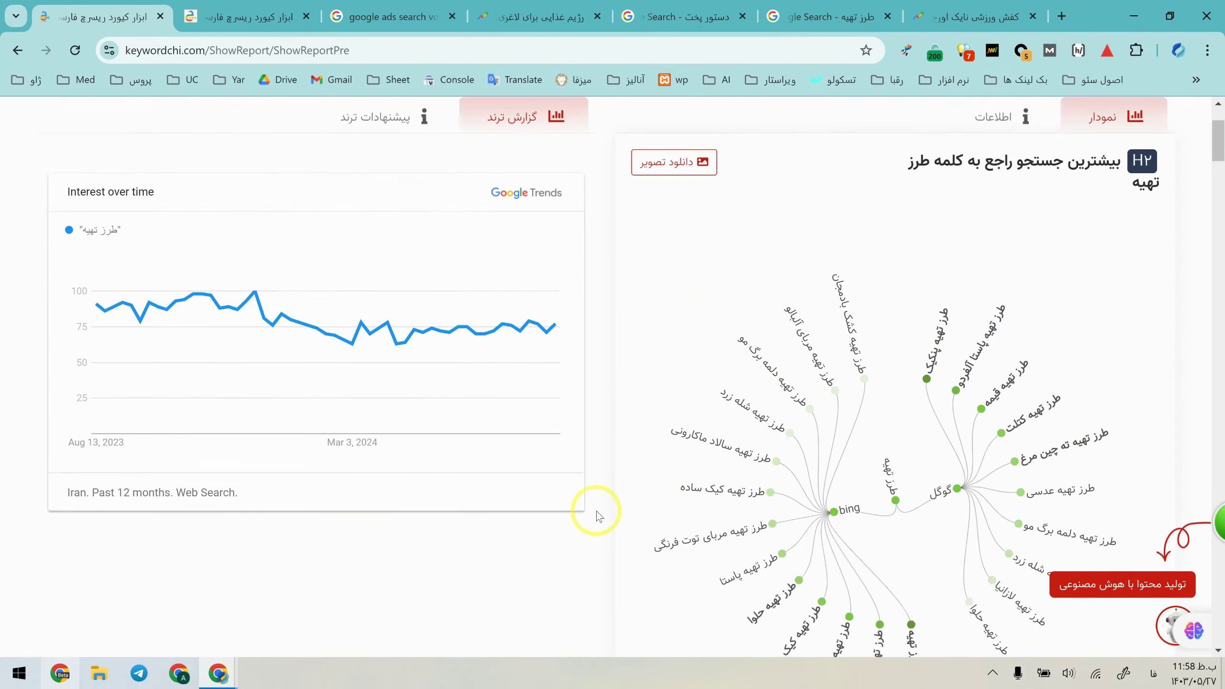
scroll(651, 449, "up", 5)
Step: Look through the "طرز تهیه" report's preposition and question-word keyword diagrams, and return to the start of the report
scroll(383, 393, "down", 10)
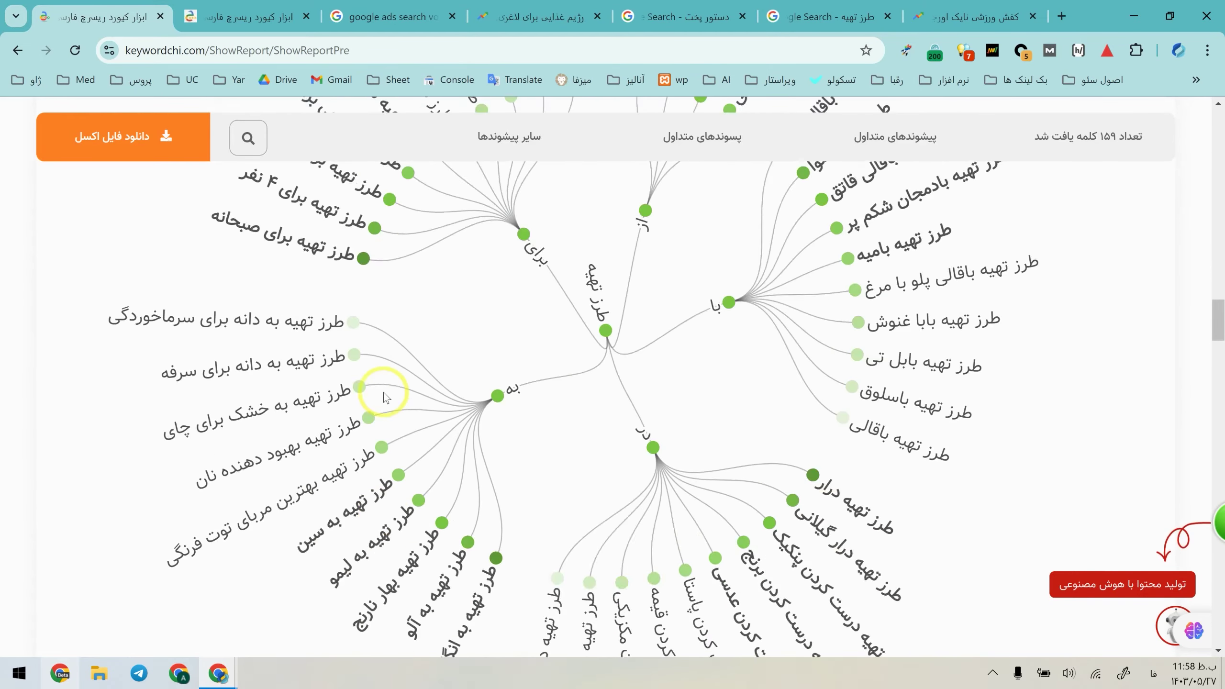
scroll(383, 393, "down", 10)
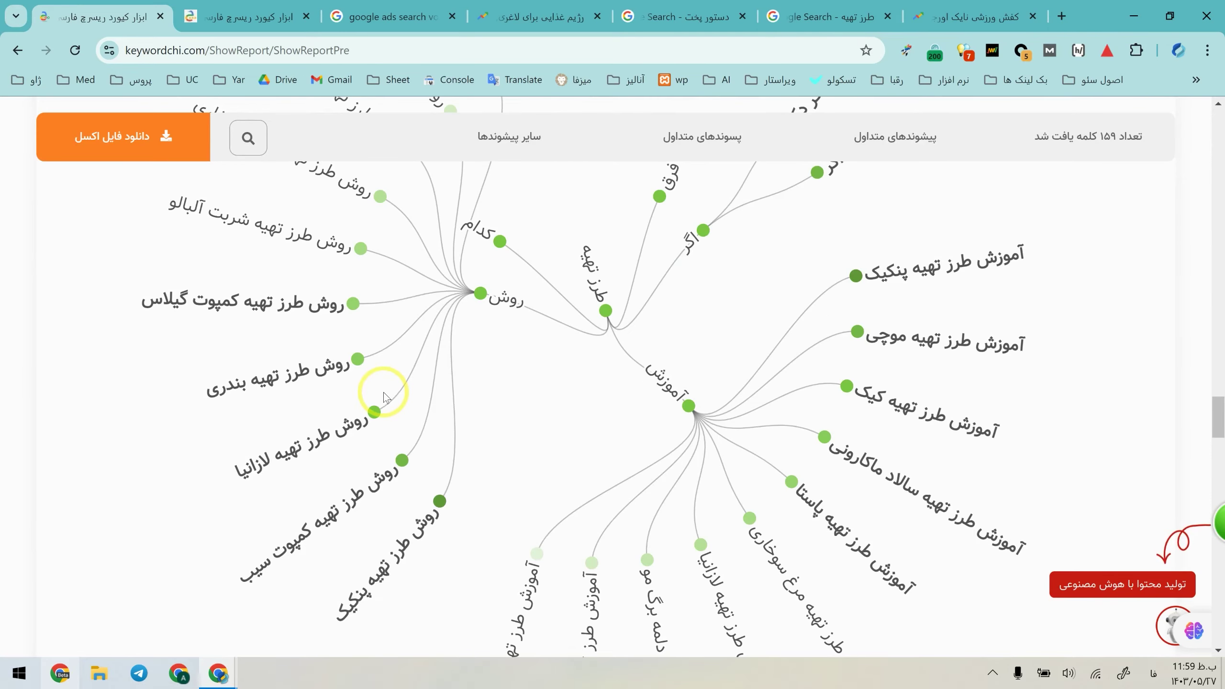
scroll(383, 393, "down", 10)
scroll(968, 433, "up", 5)
scroll(951, 427, "down", 5)
scroll(951, 427, "down", 2)
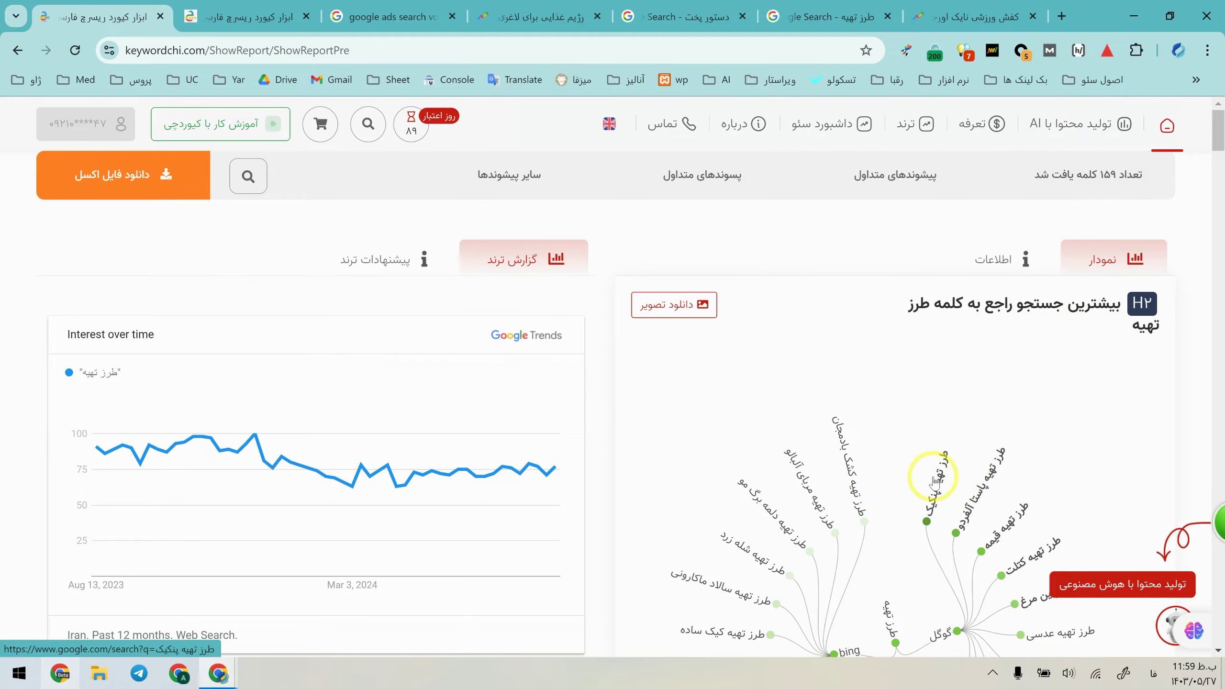
scroll(652, 309, "down", 3)
scroll(641, 309, "up", 3)
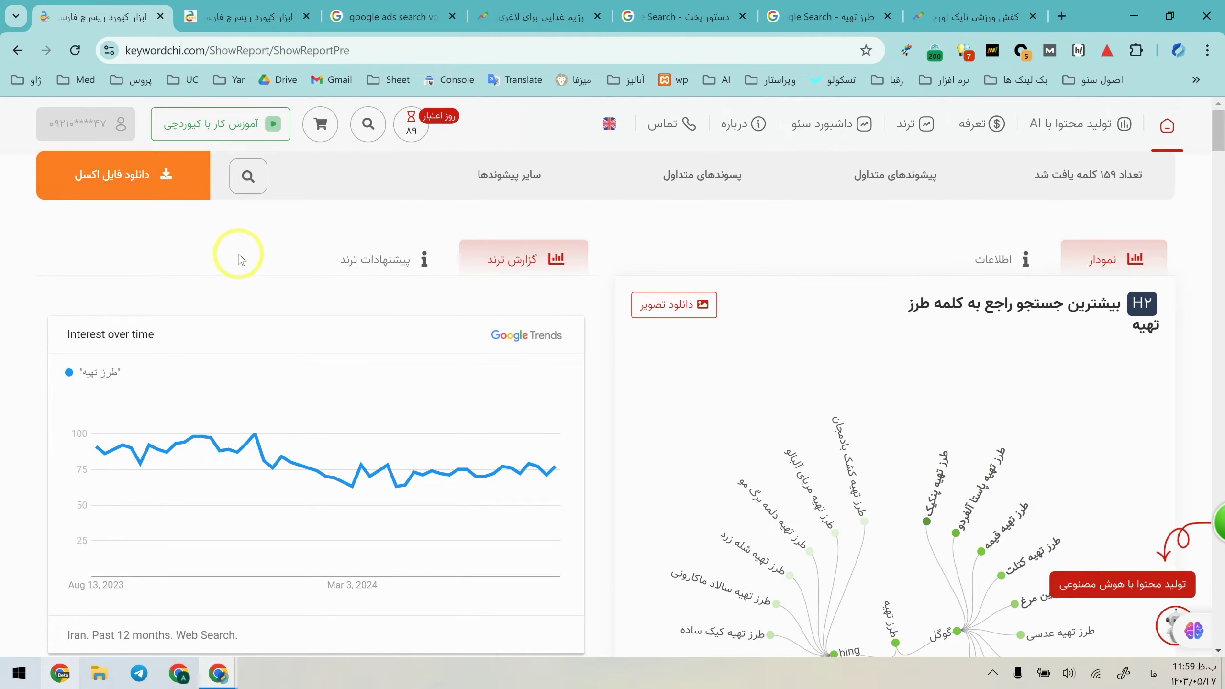
Step: Open Keywordchi in a new tab and run keyword research for "دستور پخت"
middle_click(610, 123)
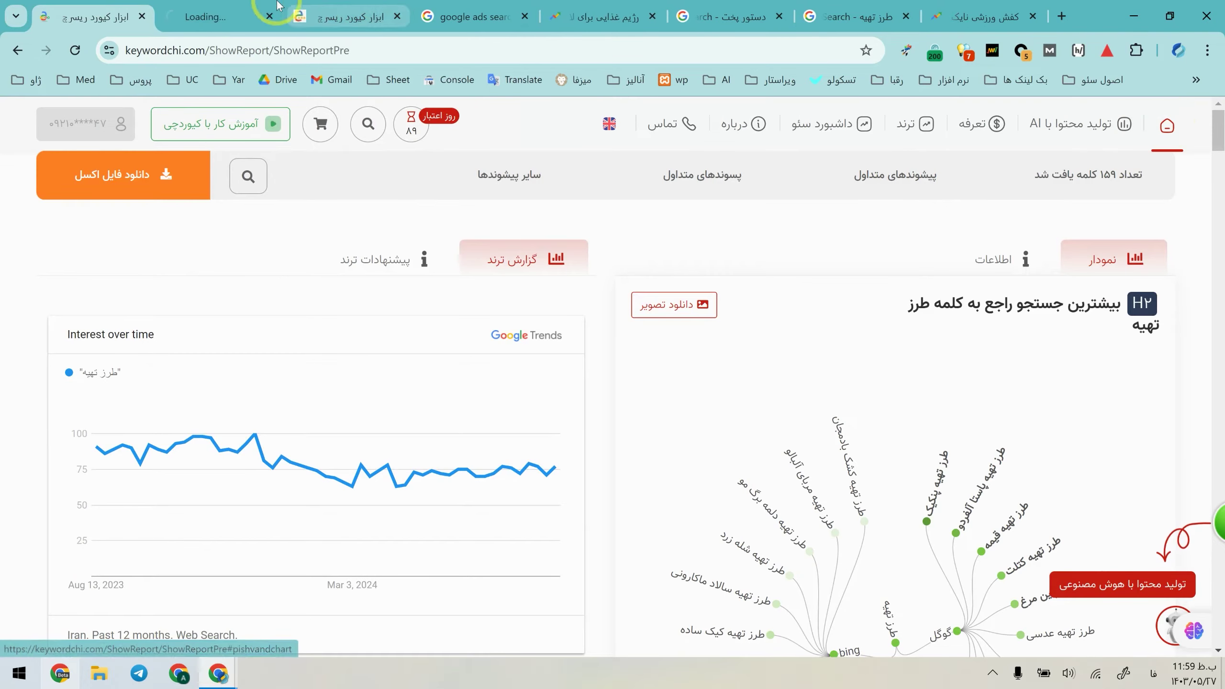
left_click(265, 6)
left_click(698, 484)
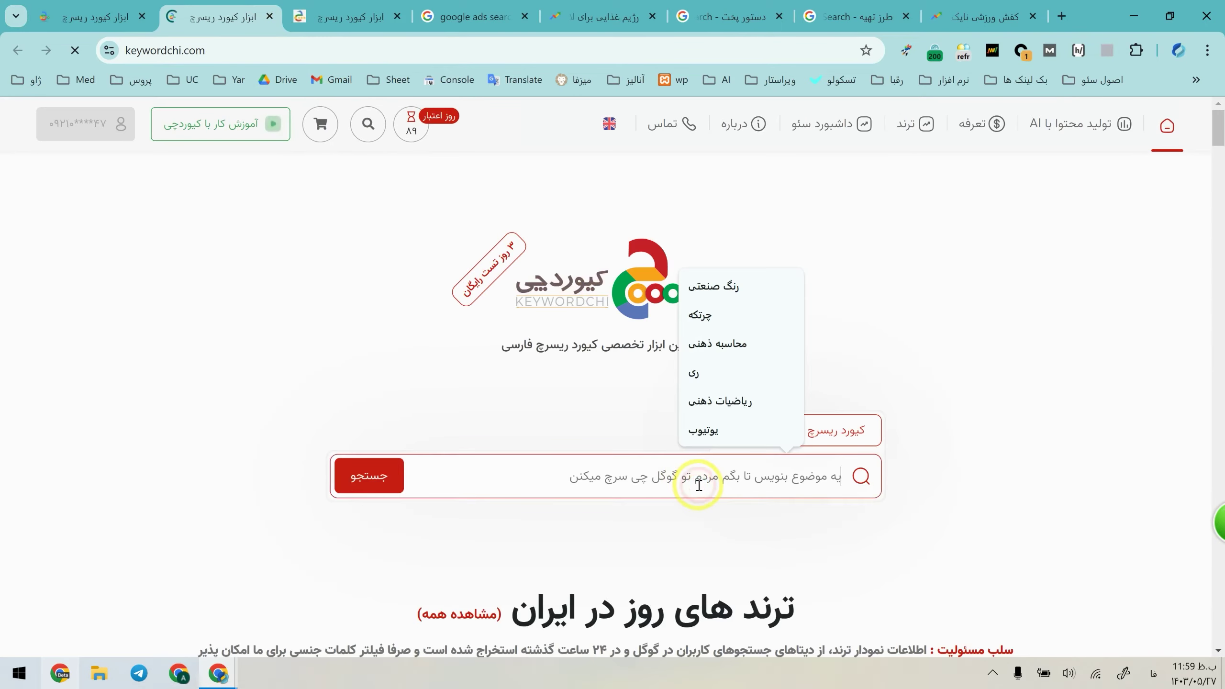
type("دستو")
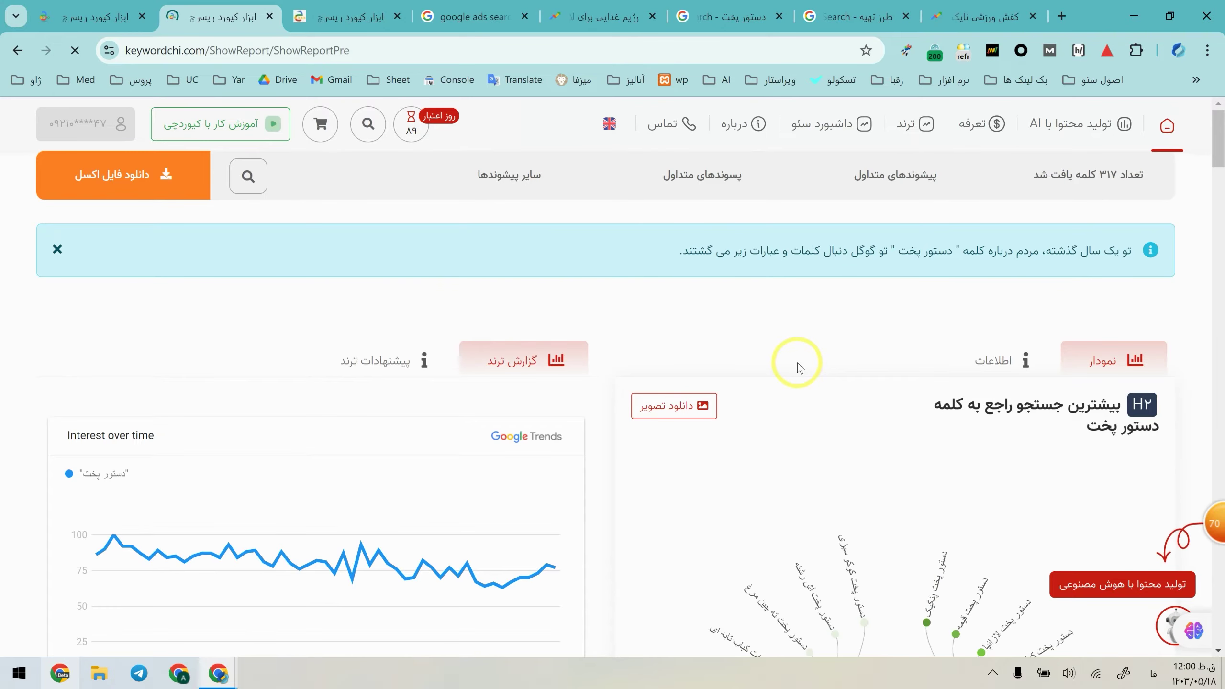
mouse_move(472, 567)
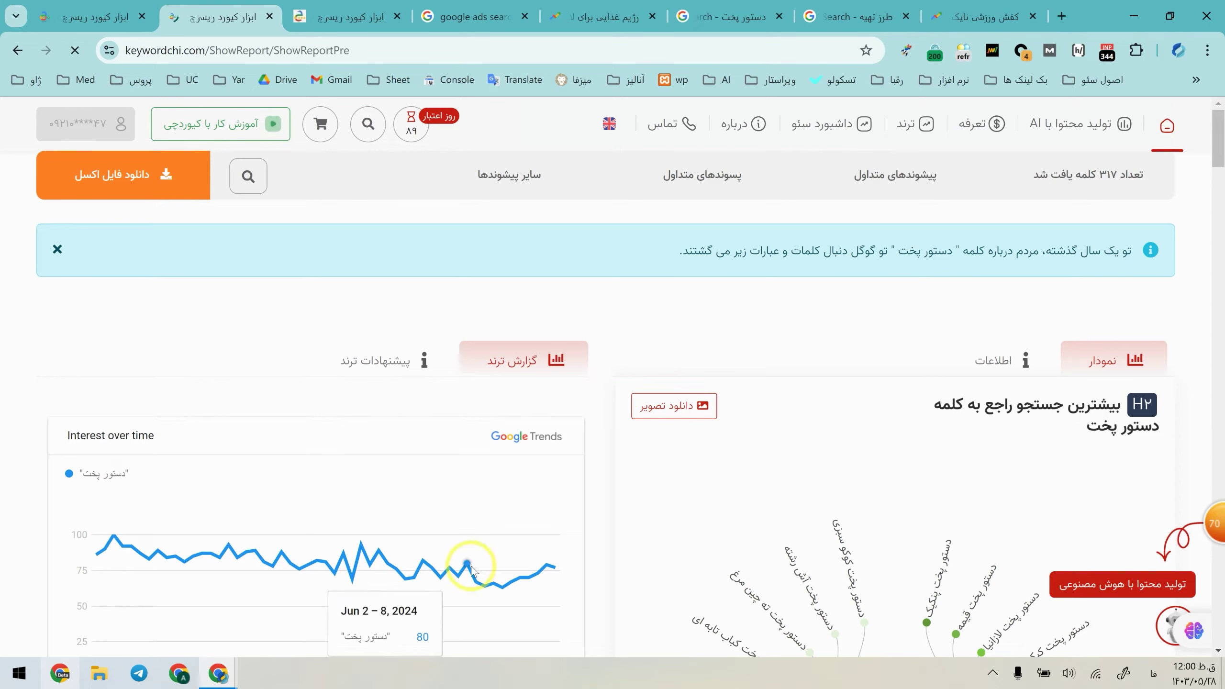
Step: Switch to Google Trends and compare search interest for "طرز تهیه" and "دستور پخت"
left_click(970, 15)
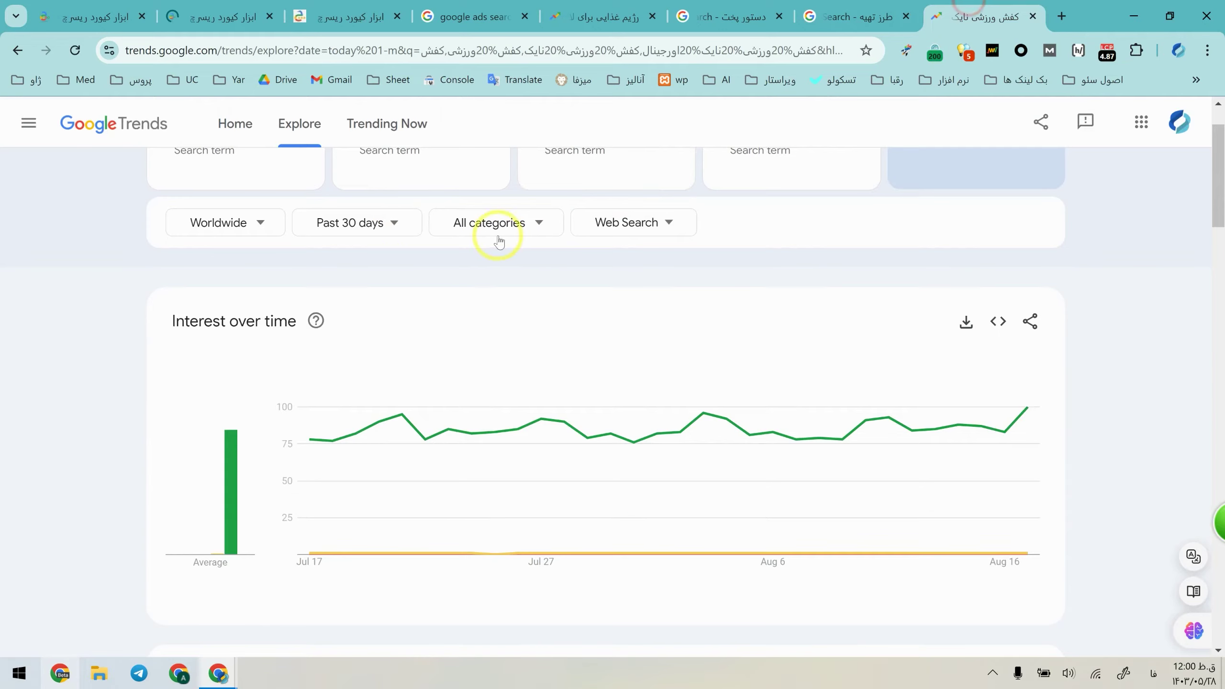
scroll(338, 244, "up", 2)
left_click(259, 249)
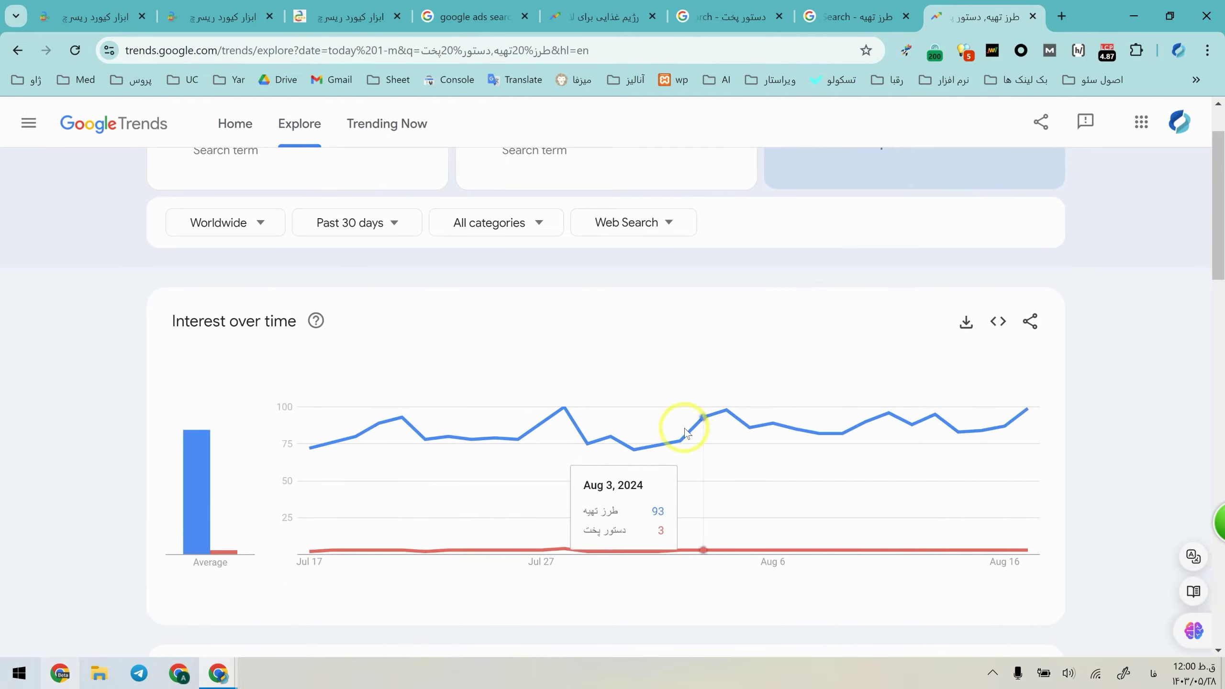
scroll(646, 487, "up", 1)
scroll(647, 502, "down", 3)
scroll(647, 503, "down", 1)
scroll(454, 479, "up", 3)
Step: Return to Keywordchi and examine the related-keyword graphs in the "دستور پخت" and "طرز تهیه" reports
left_click(198, 5)
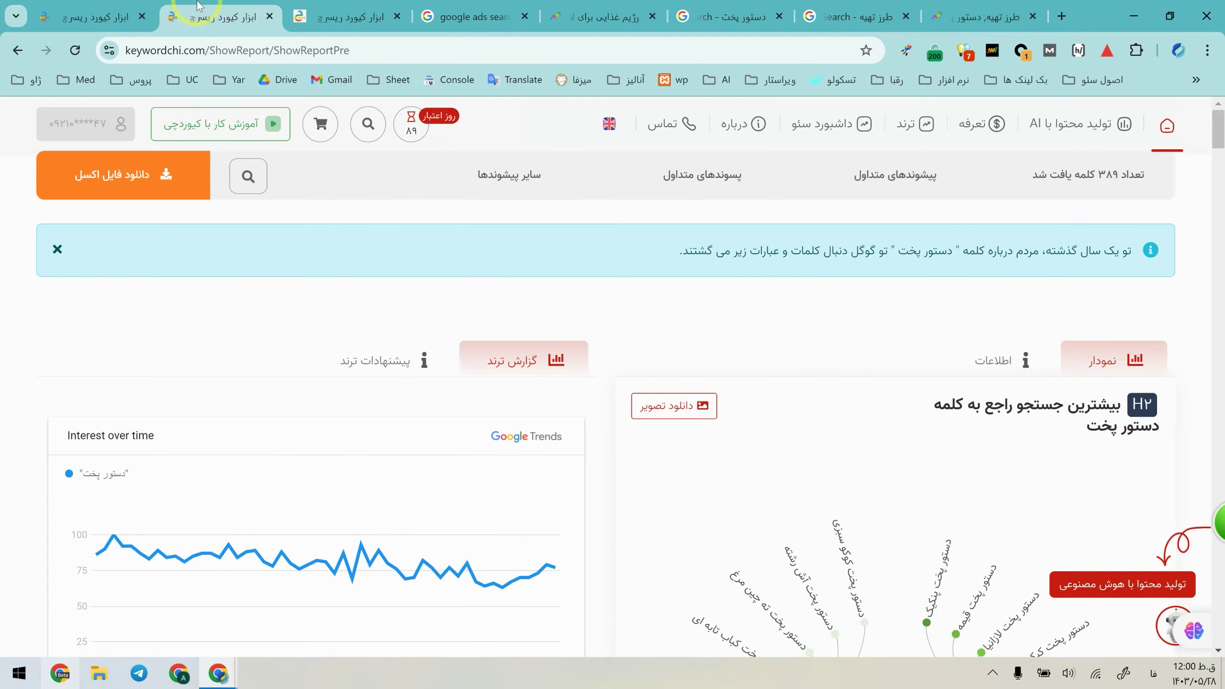
scroll(1094, 351, "down", 5)
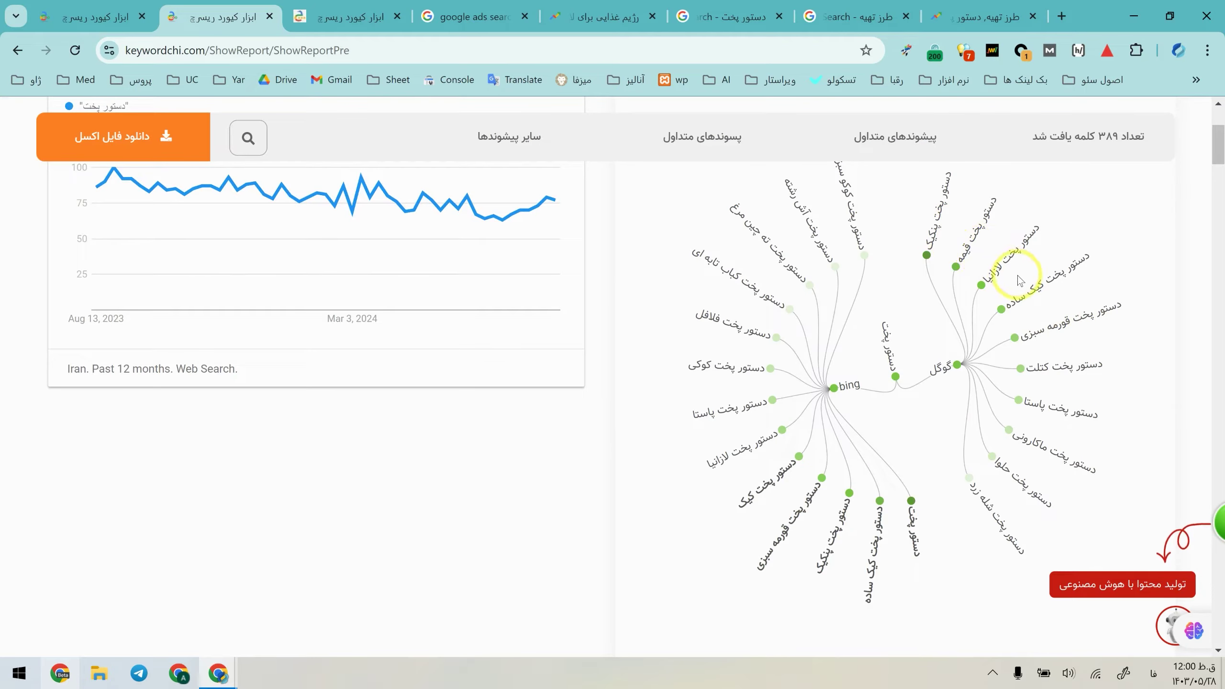
key("ctrl+shift+Tab")
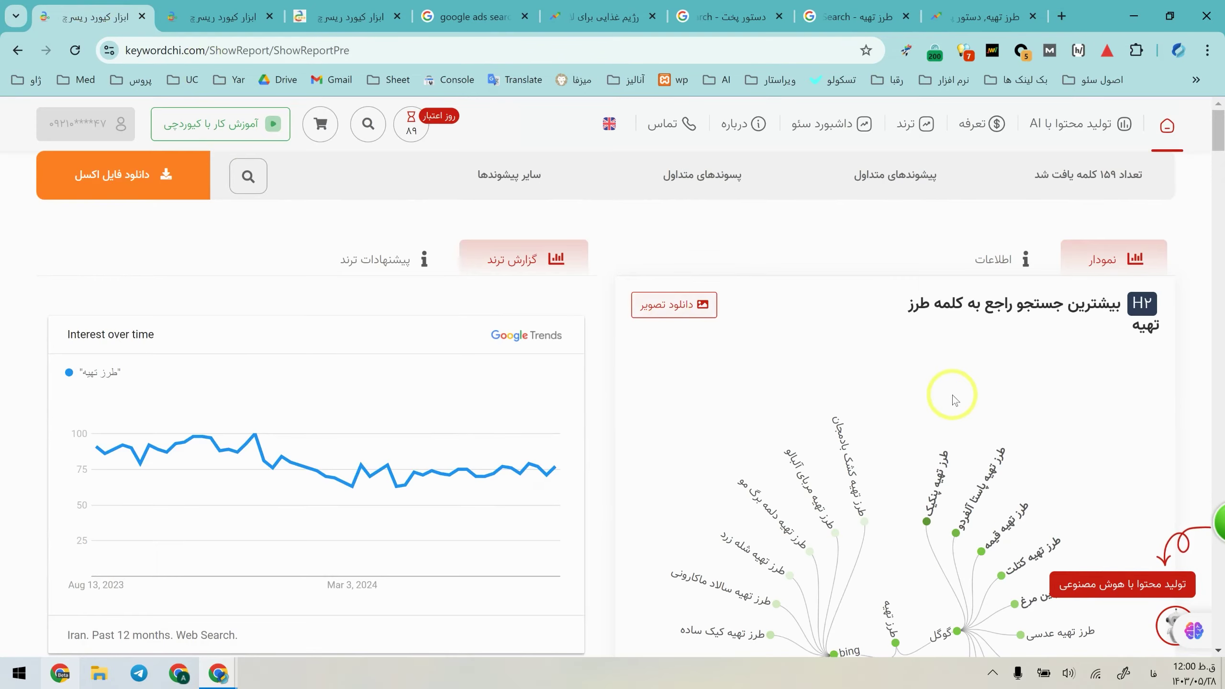
scroll(953, 395, "down", 4)
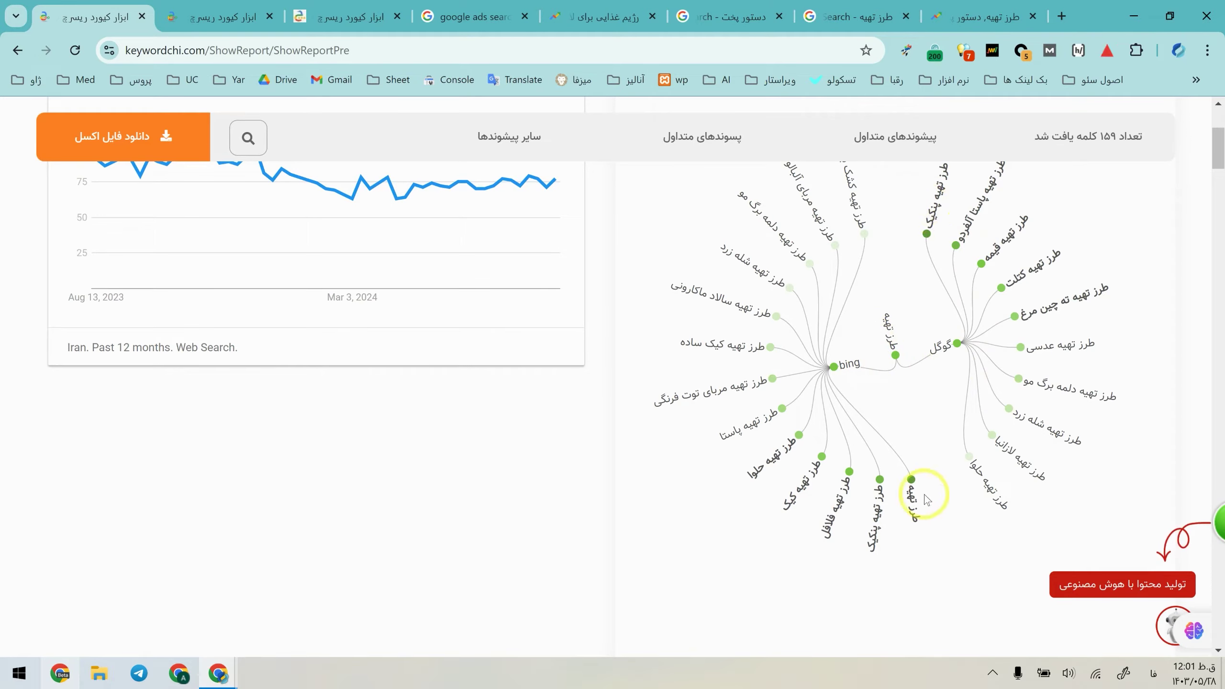
scroll(834, 221, "down", 5)
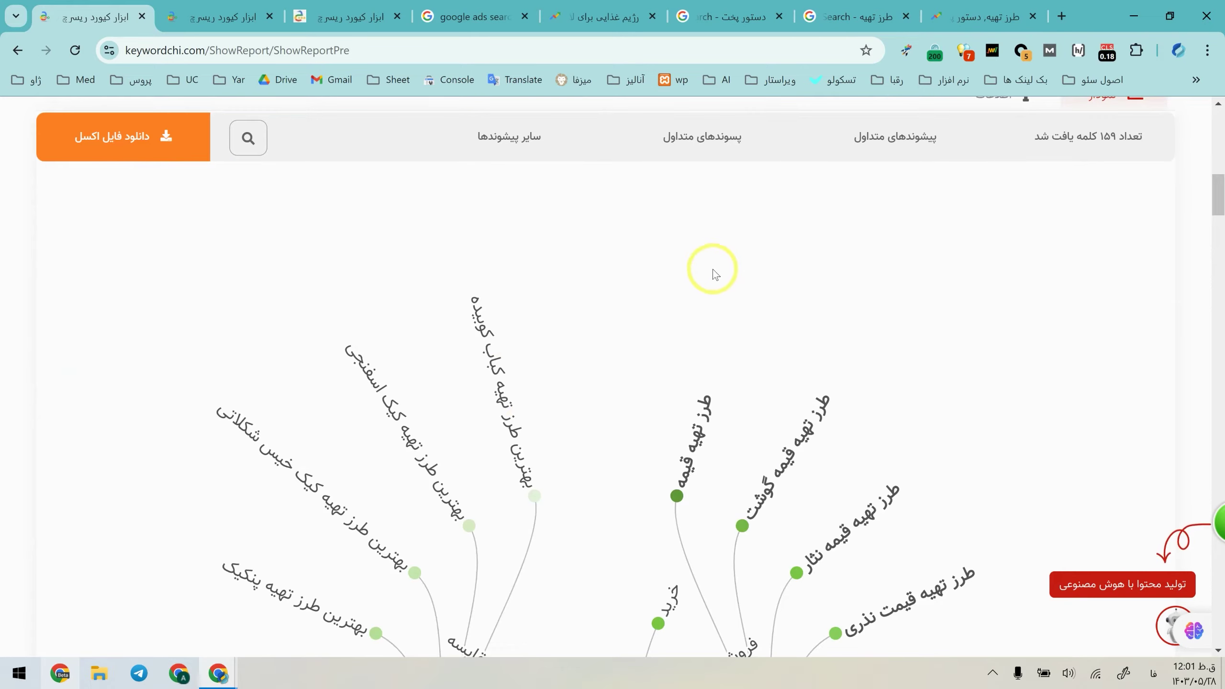
scroll(479, 410, "down", 5)
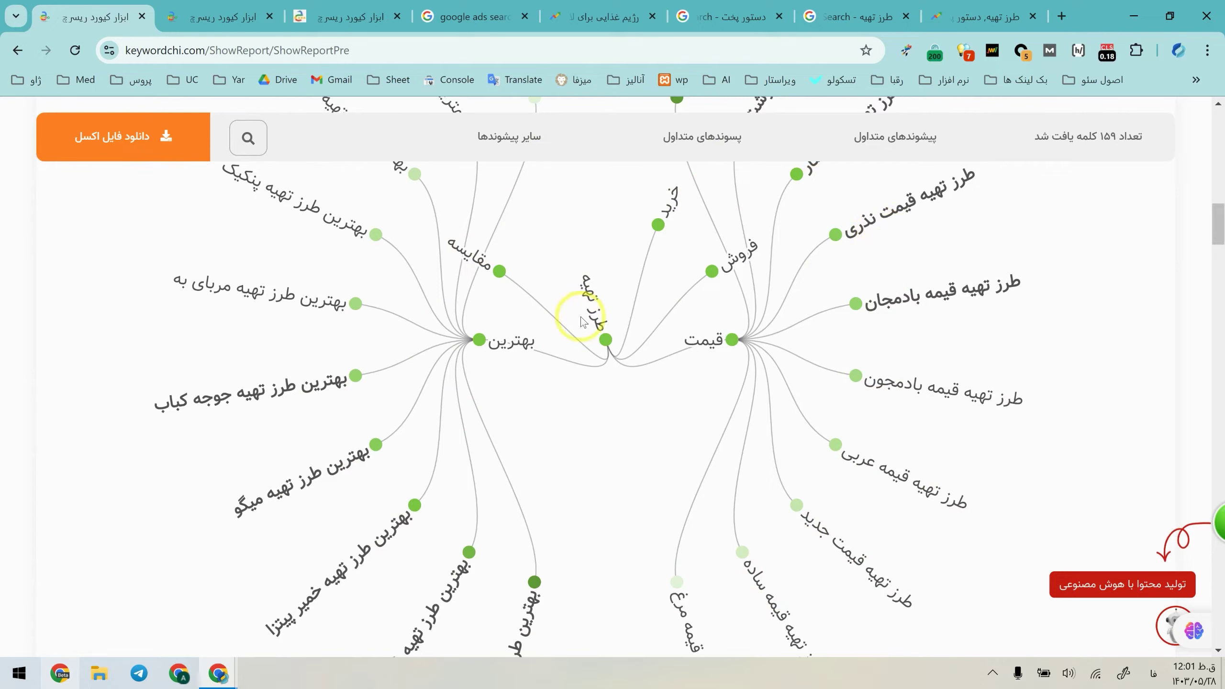
scroll(710, 361, "up", 10)
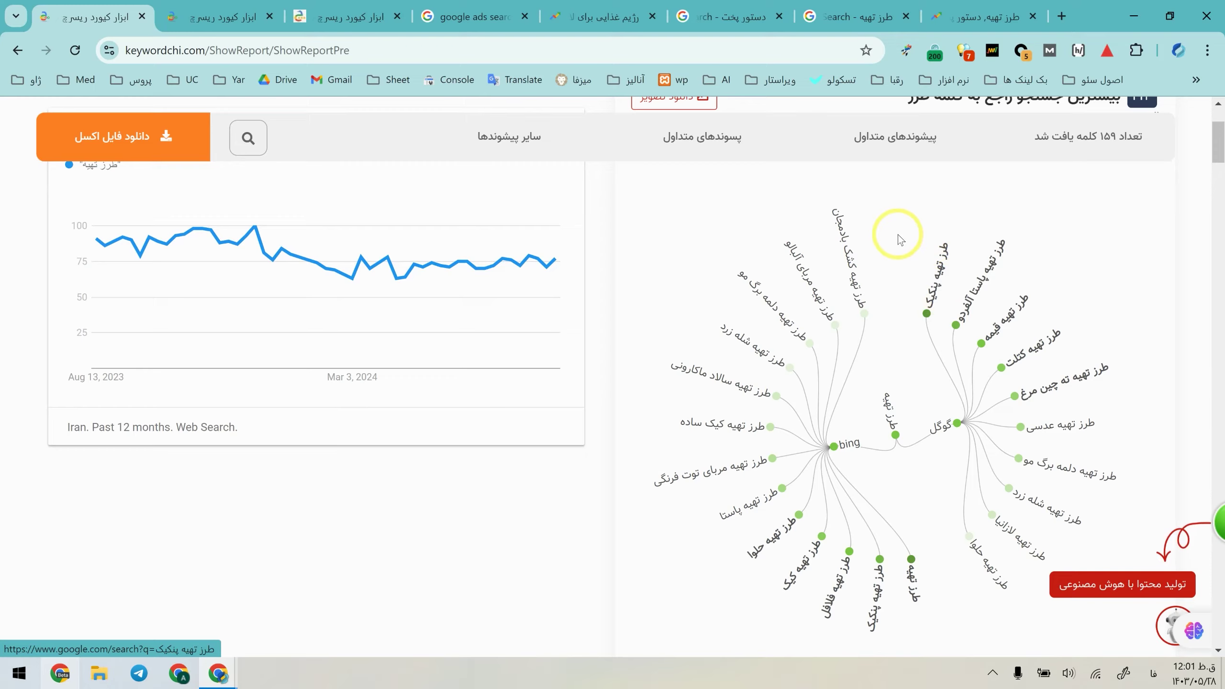
Step: Show the "طرز تهیه" keywords as a list and open a new research report for "طرز تهیه پنکیک"
scroll(898, 234, "up", 5)
left_click(979, 263)
mouse_move(1105, 277)
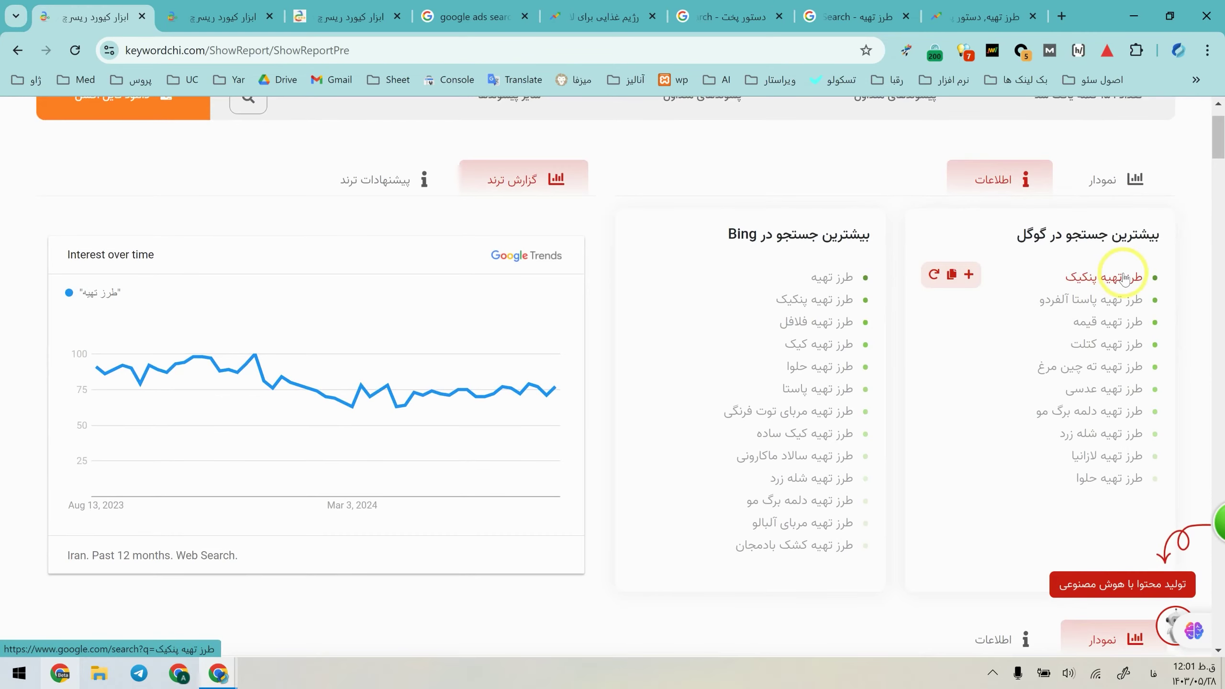
left_click(935, 278)
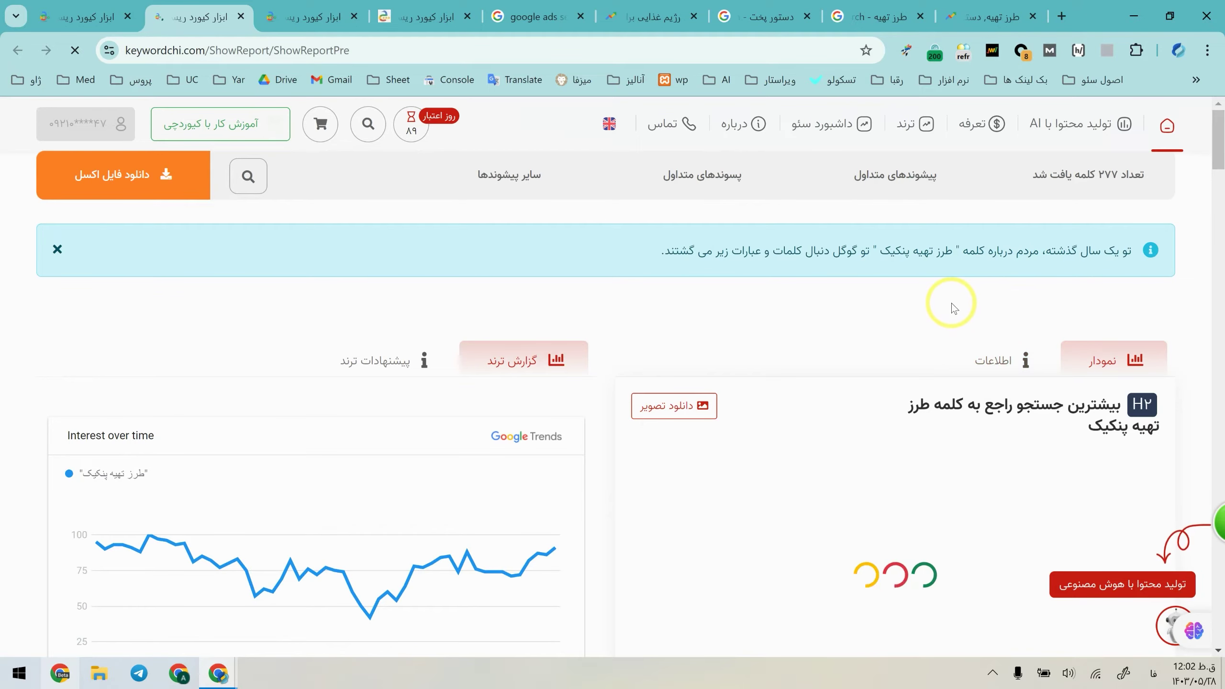
scroll(952, 302, "down", 5)
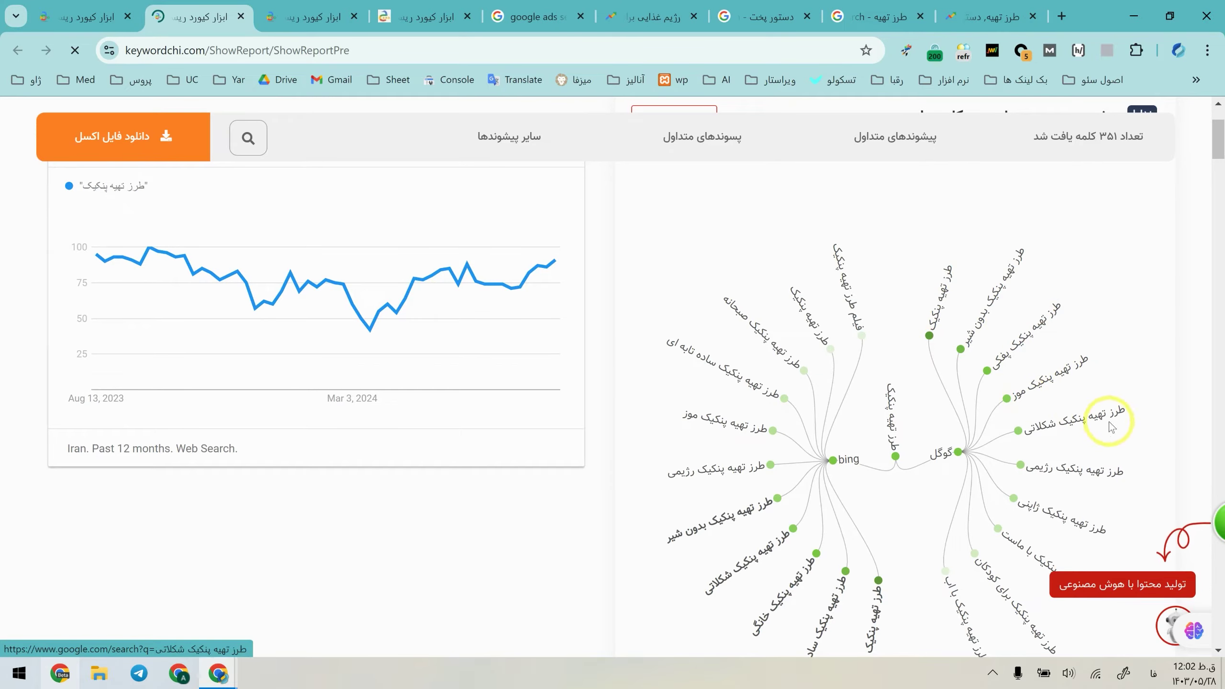
Step: Search Google for "طرز تهیه پنکیک" from the "طرز تهیه" keyword list, then refine the query to "طرز تهیه پنکیک پفکی"
left_click(86, 16)
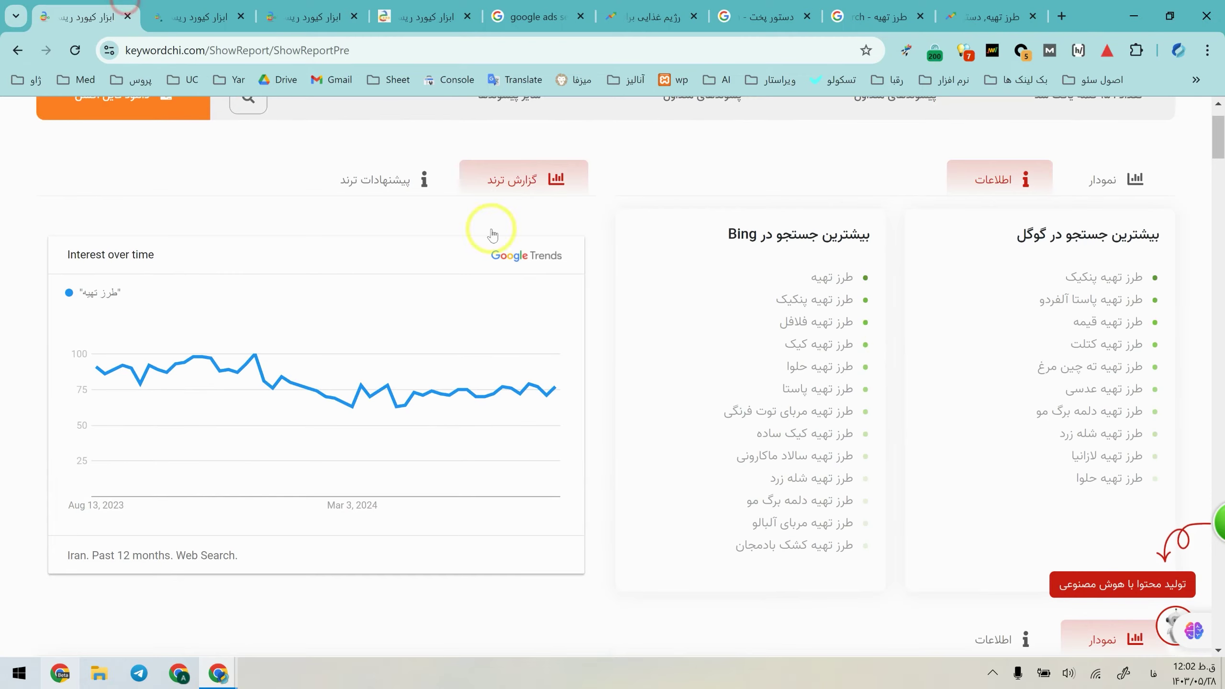
left_click_drag(1145, 277, 1067, 279)
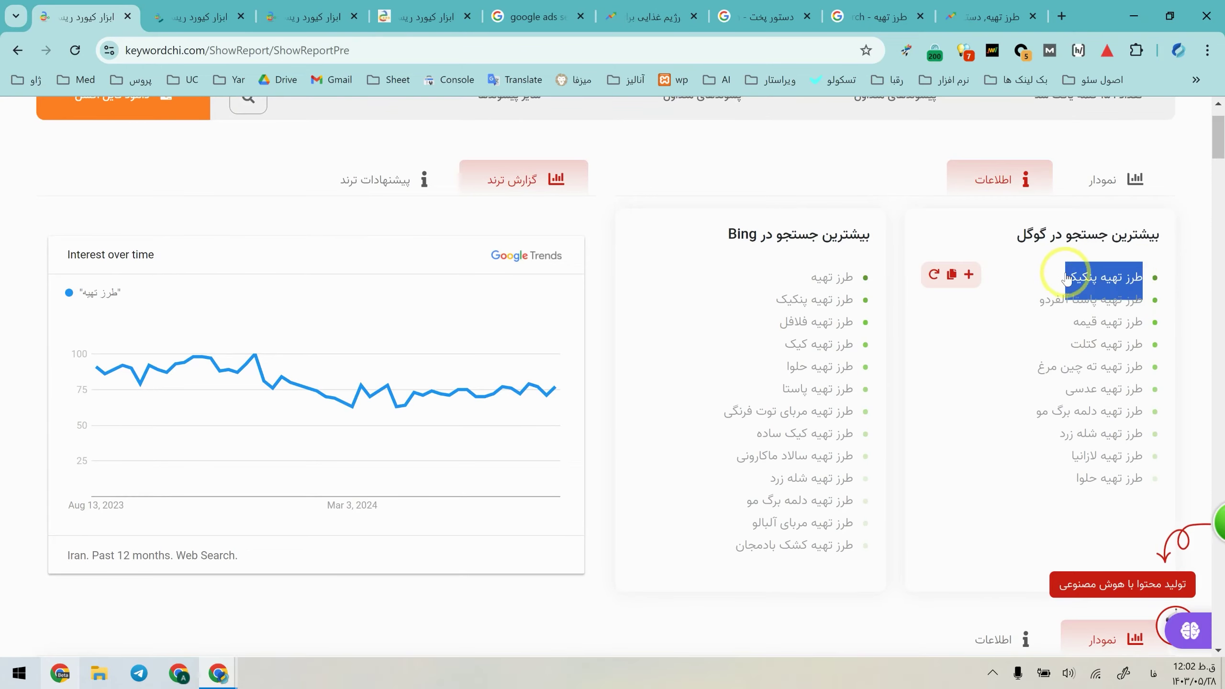
left_click(1067, 279)
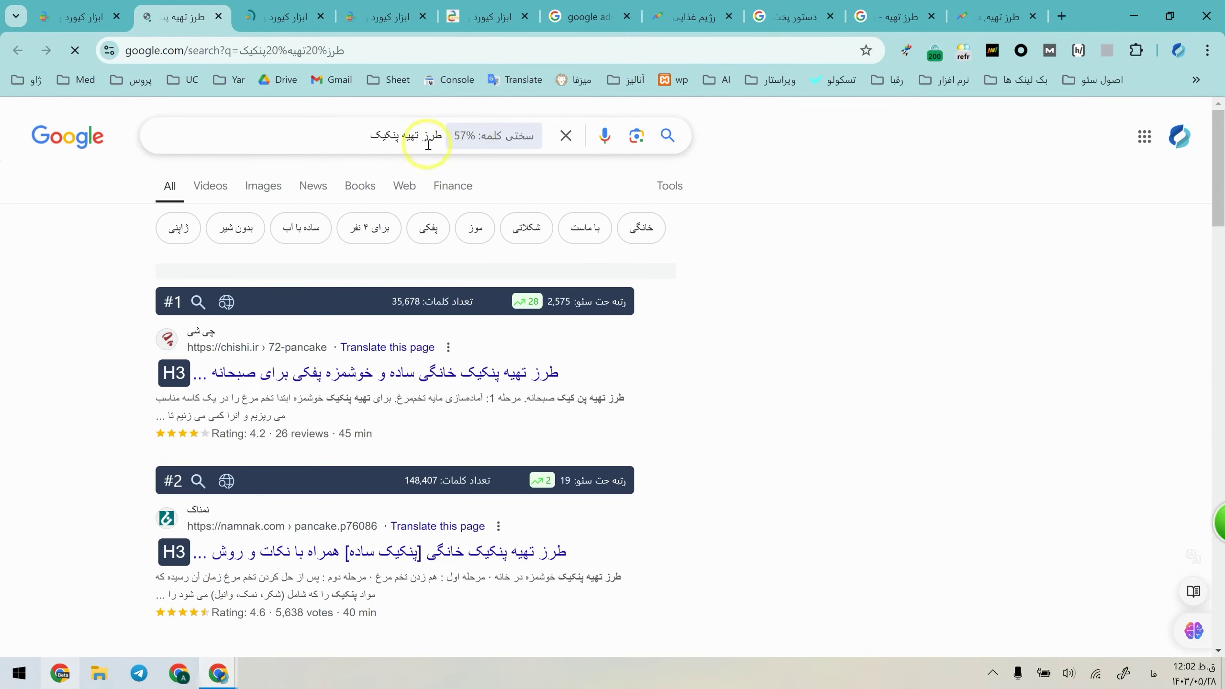
left_click(366, 134)
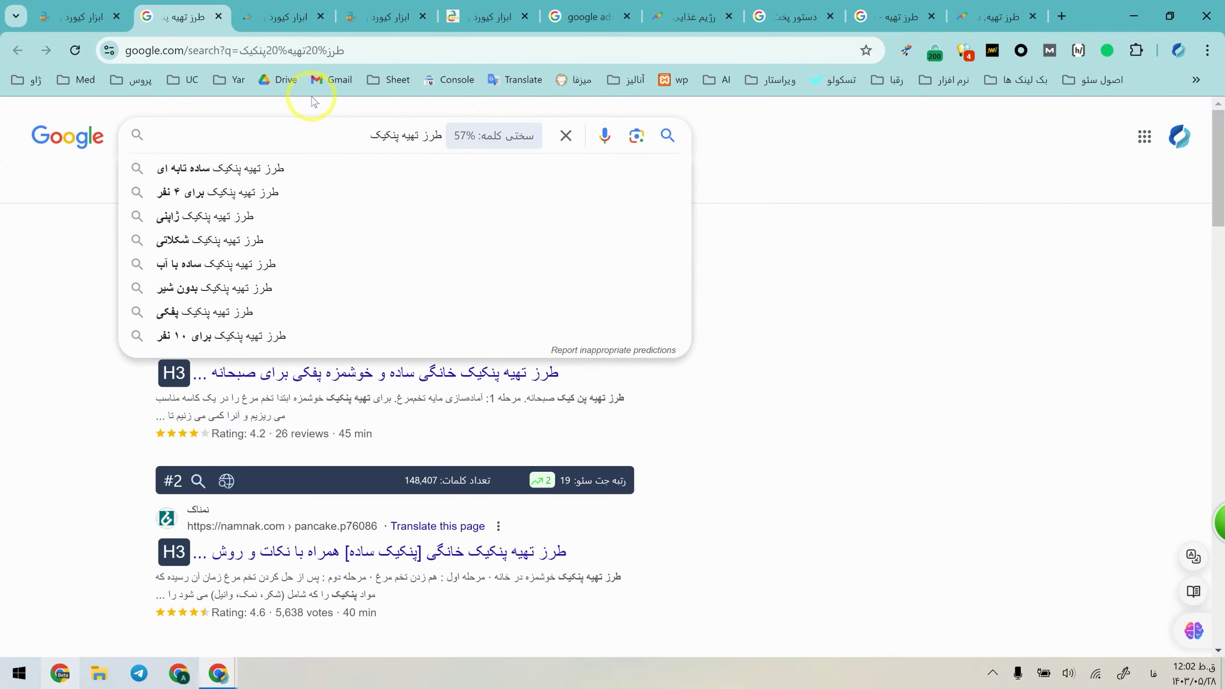
type("پفکی")
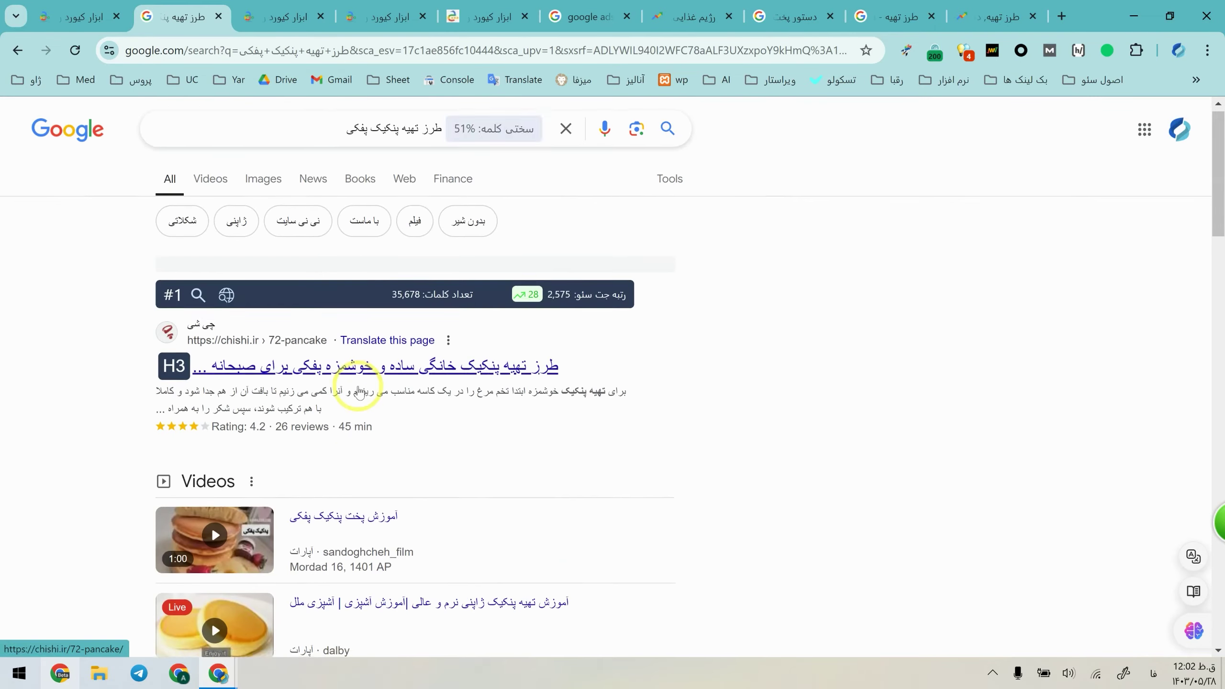
Step: Compare the Google results for "طرز تهیه پنکیک پفکی" with those for "طرز تهیه پنکیک", then close the results tab
scroll(355, 389, "down", 2)
scroll(358, 388, "down", 2)
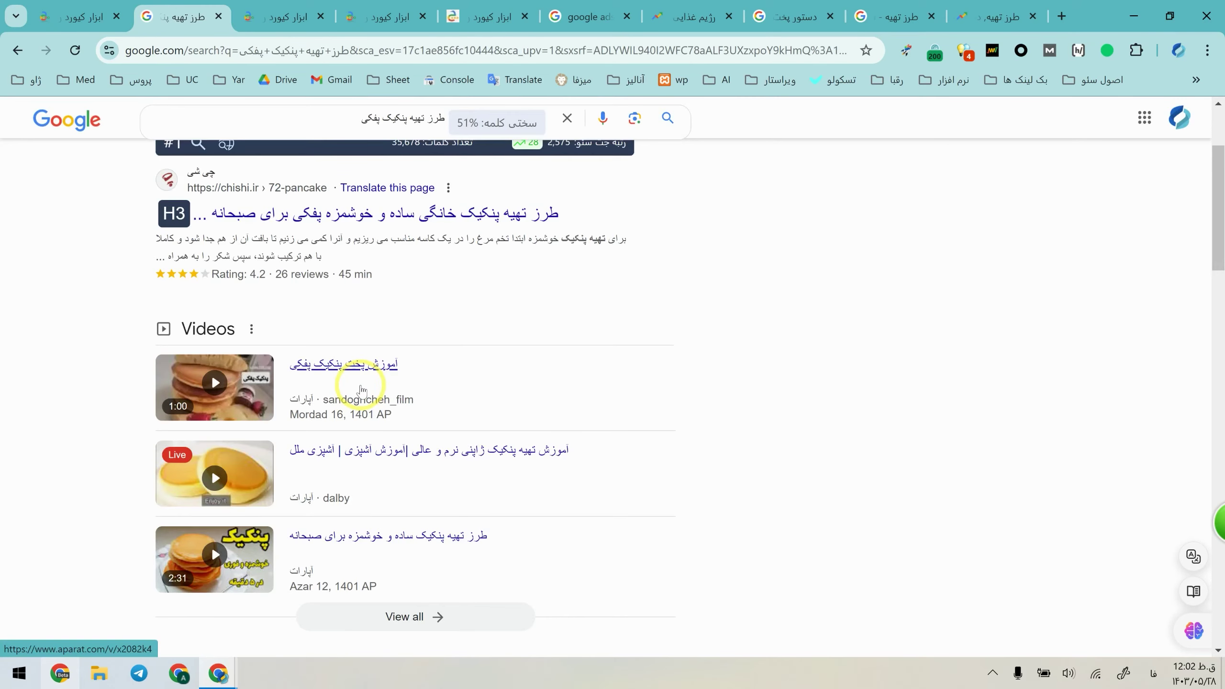
scroll(359, 389, "down", 7)
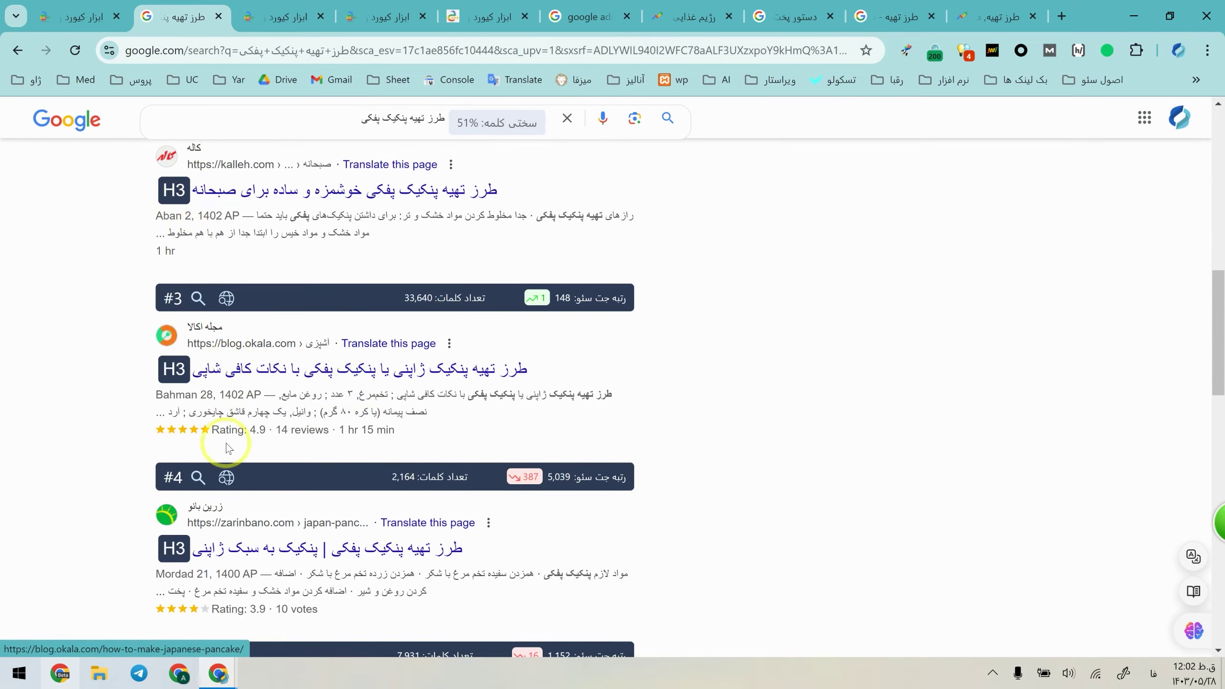
scroll(235, 426, "up", 5)
left_click(18, 50)
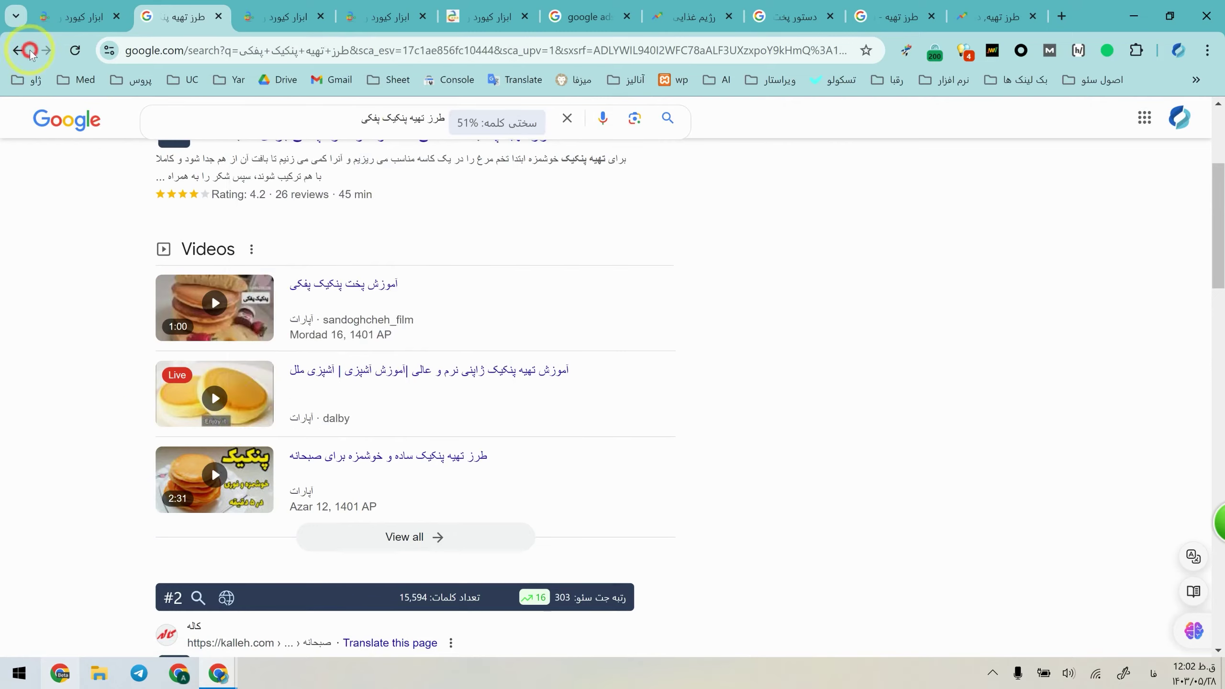
scroll(212, 252, "down", 5)
scroll(223, 348, "down", 5)
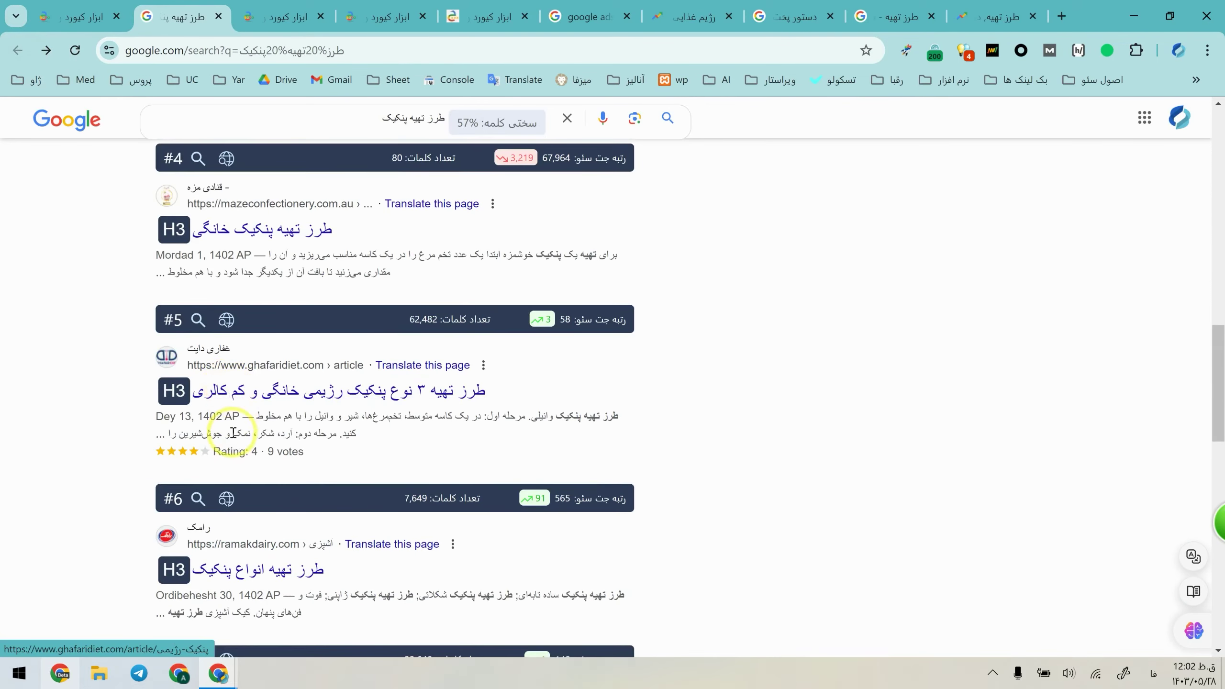
scroll(260, 377, "down", 3)
key("ctrl+w")
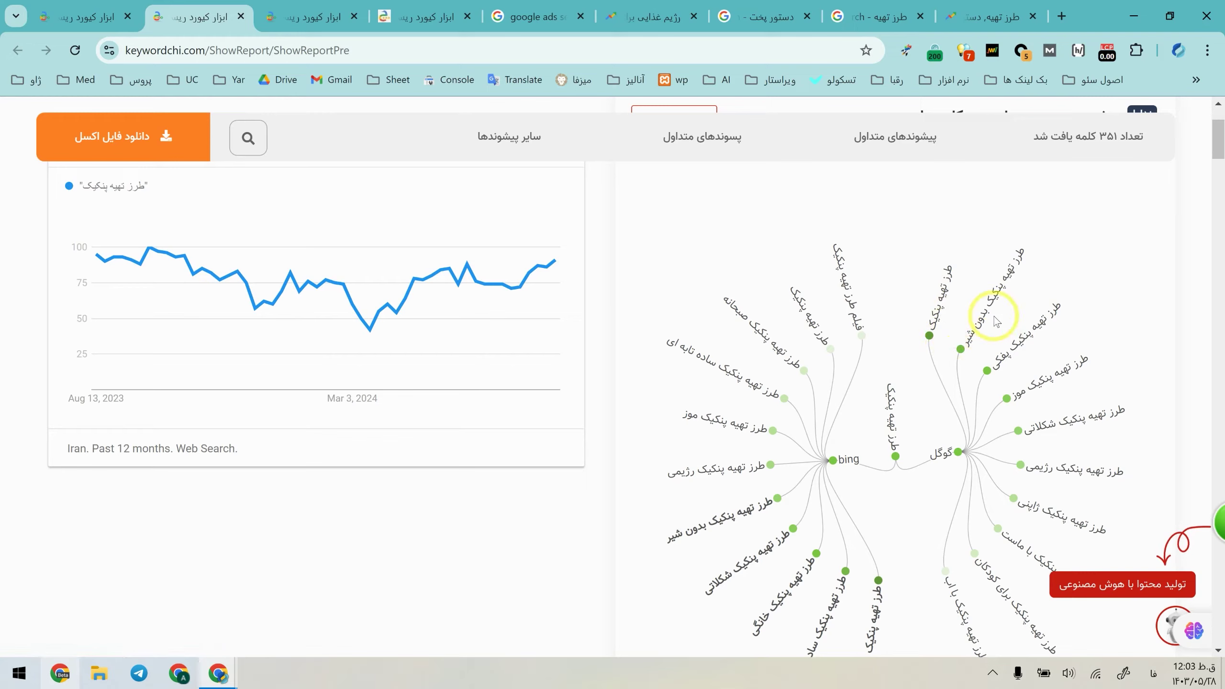
Step: Show the "طرز تهیه پنکیک" keywords as a list and open the research report for "طرز تهیه پنکیک بدون شیر" to review its graph
scroll(953, 623, "up", 5)
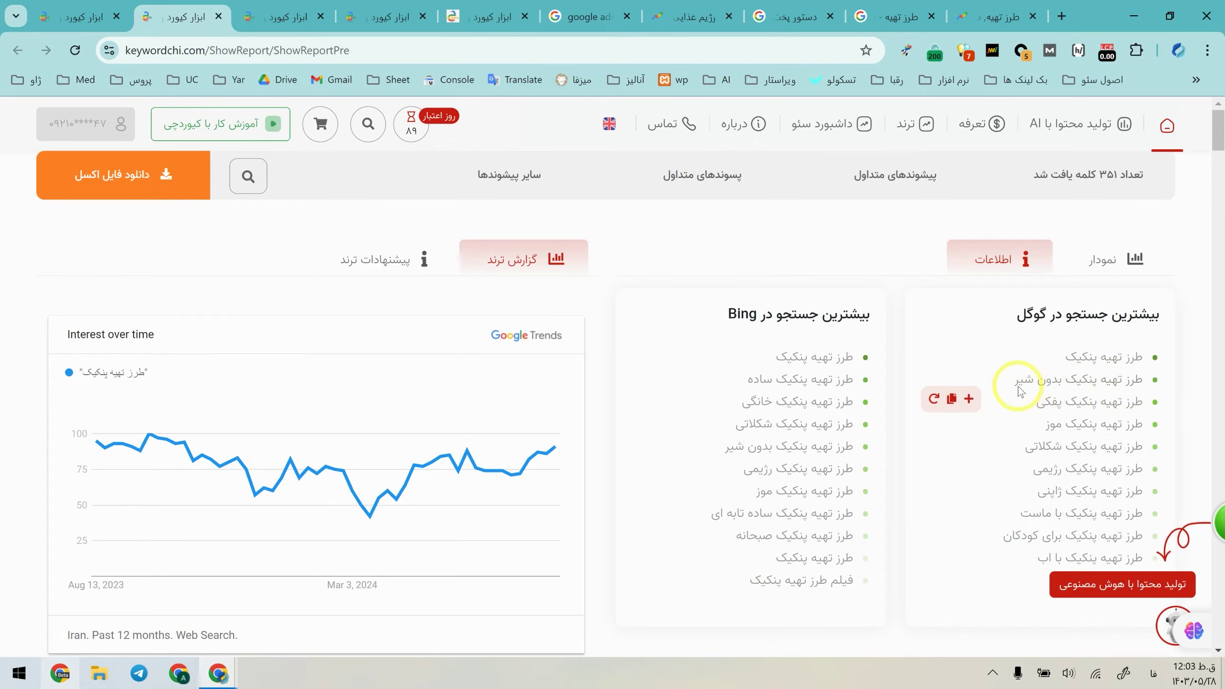
left_click(294, 5)
scroll(405, 246, "down", 2)
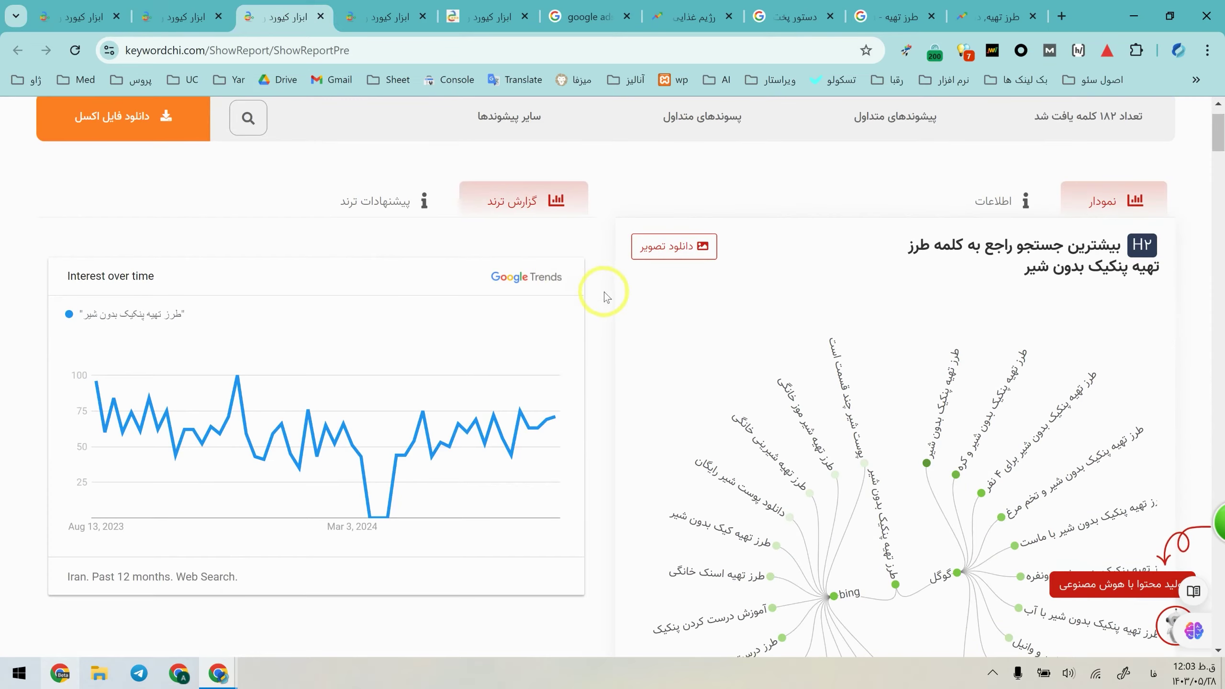
scroll(943, 268, "down", 2)
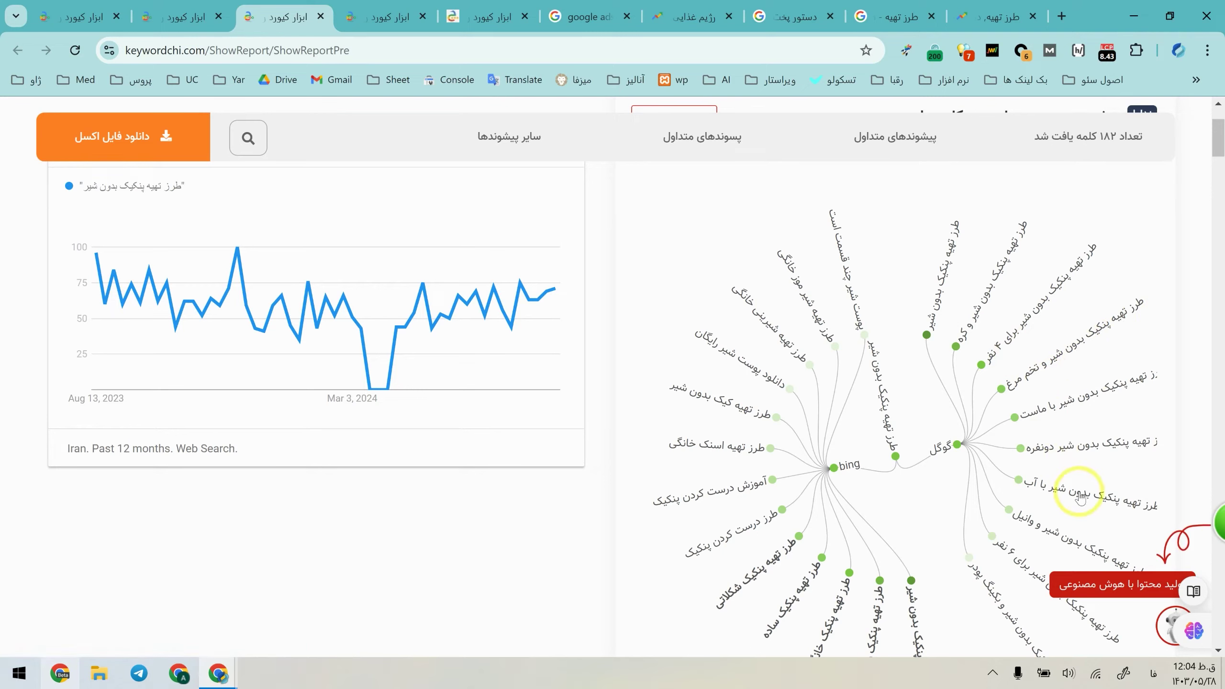
scroll(938, 449, "down", 1)
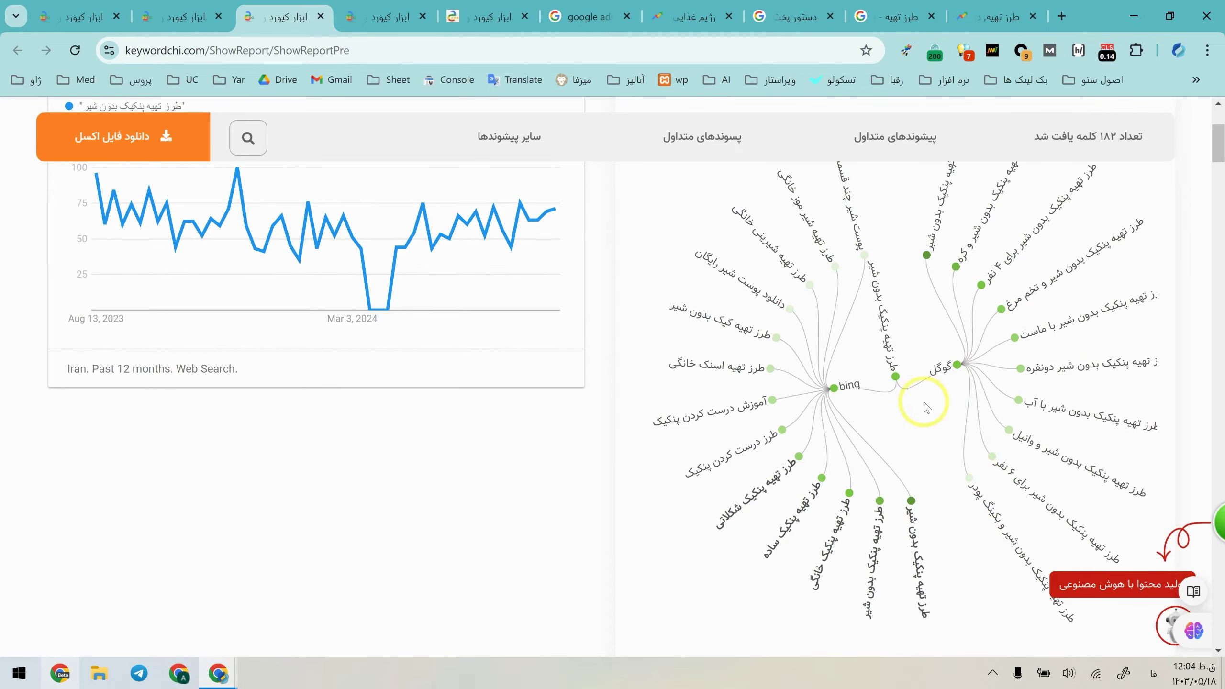
Step: List the keywords for "طرز تهیه پنکیک بدون شیر" and run new keyword research on "طرز تهیه پنکیک بدون شیر و کره"
scroll(953, 203, "up", 3)
left_click(953, 254)
scroll(989, 308, "down", 1)
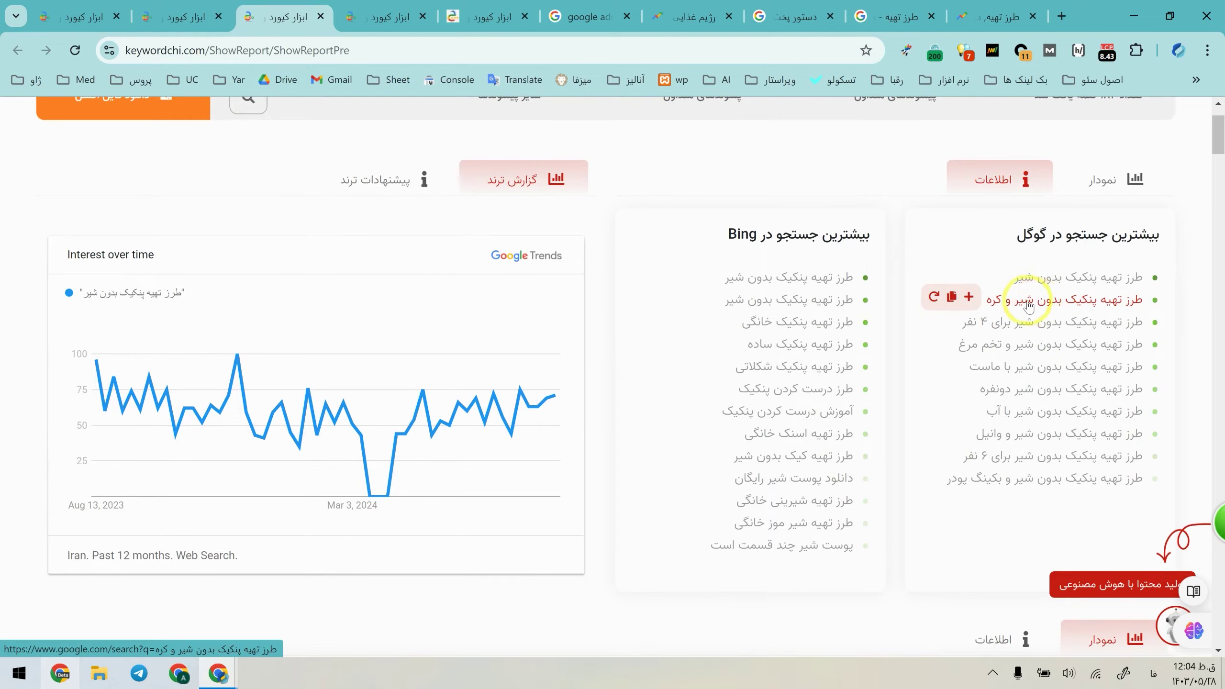
left_click(935, 297)
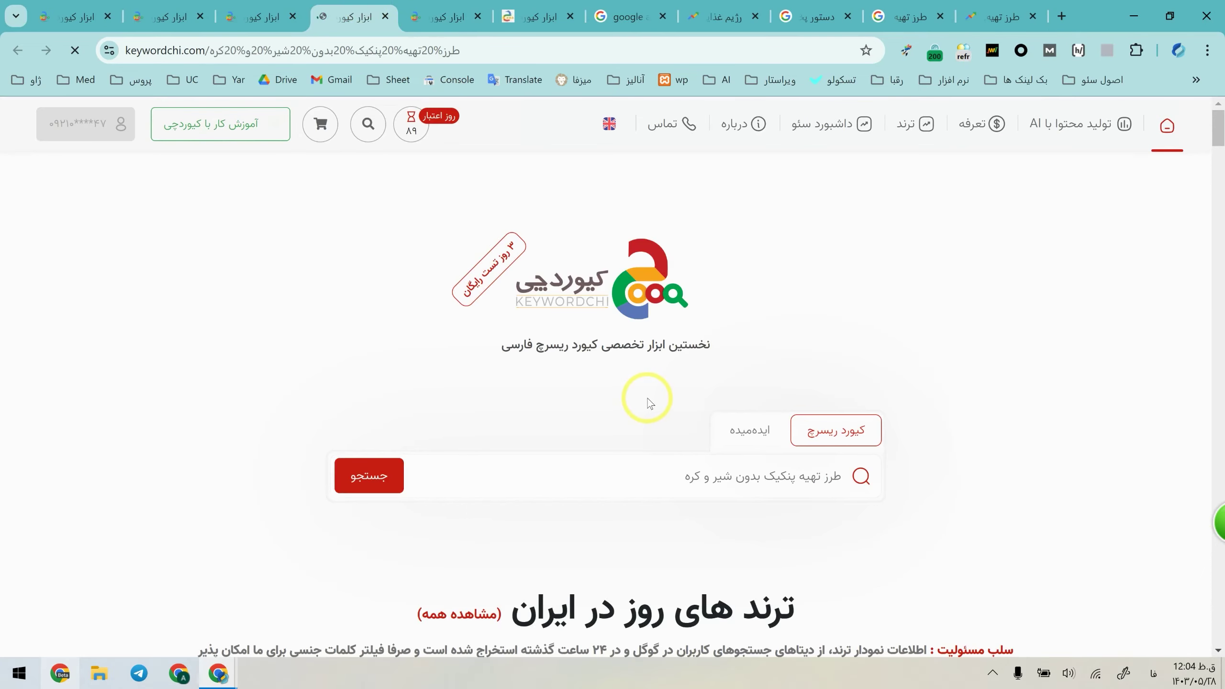
scroll(647, 398, "down", 2)
scroll(676, 379, "down", 2)
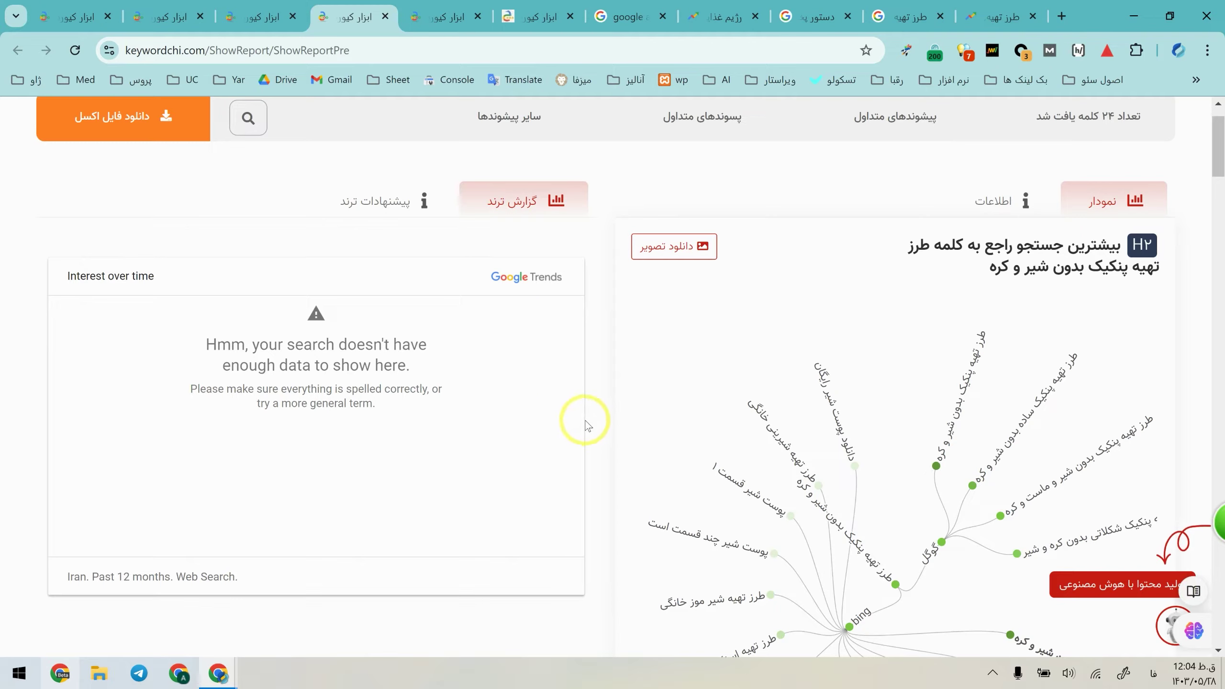
Step: Examine the trend report and keyword graphs for "طرز تهیه پنکیک بدون شیر و کره"
left_click_drag(253, 343, 402, 405)
left_click(402, 405)
scroll(547, 369, "down", 3)
scroll(917, 328, "up", 3)
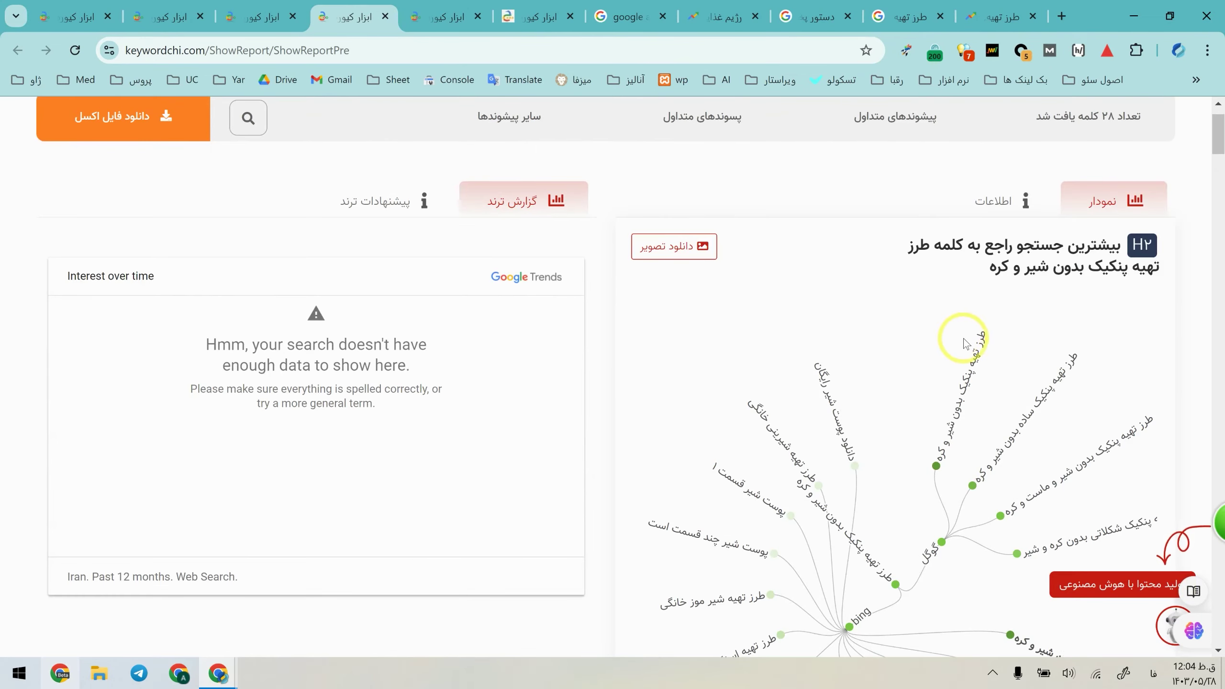
scroll(963, 340, "down", 10)
scroll(803, 333, "up", 5)
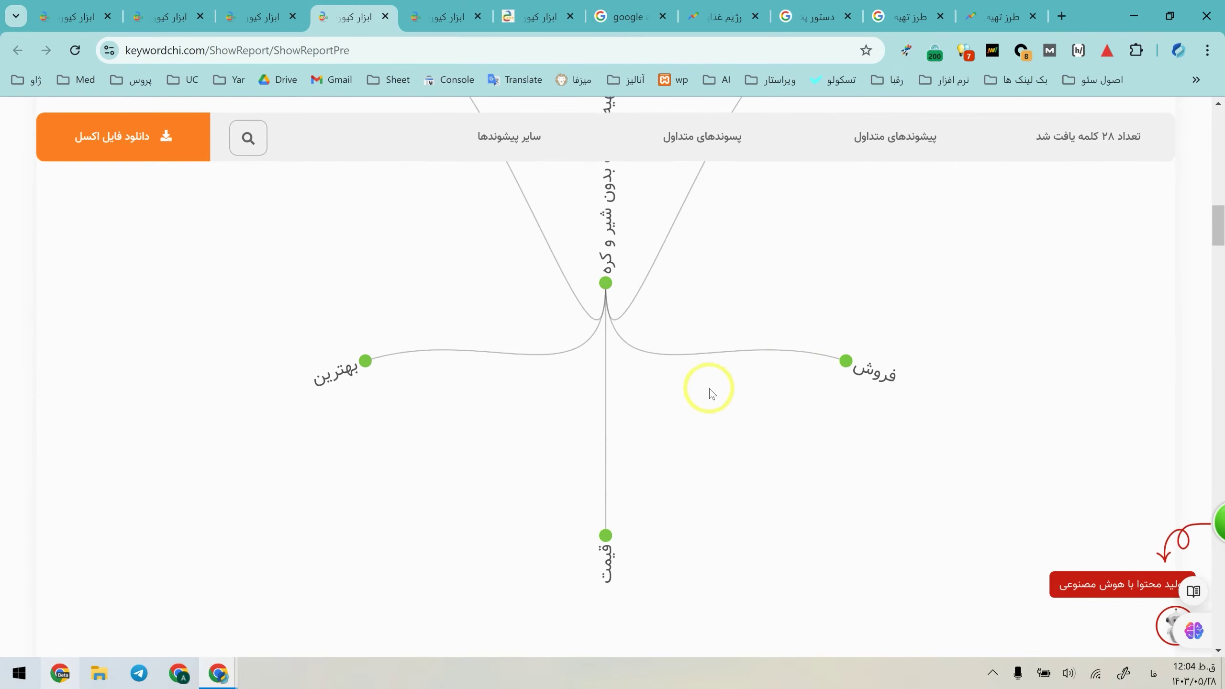
Step: Compare the keyword graphs and lists across the open reports for "طرز تهیه پنکیک", "طرز تهیه پنکیک بدون شیر" and "طرز تهیه پنکیک بدون شیر و کره"
scroll(785, 484, "down", 8)
key("ctrl+shift+Tab")
scroll(633, 465, "down", 10)
scroll(578, 291, "down", 5)
key("ctrl+shift+Tab")
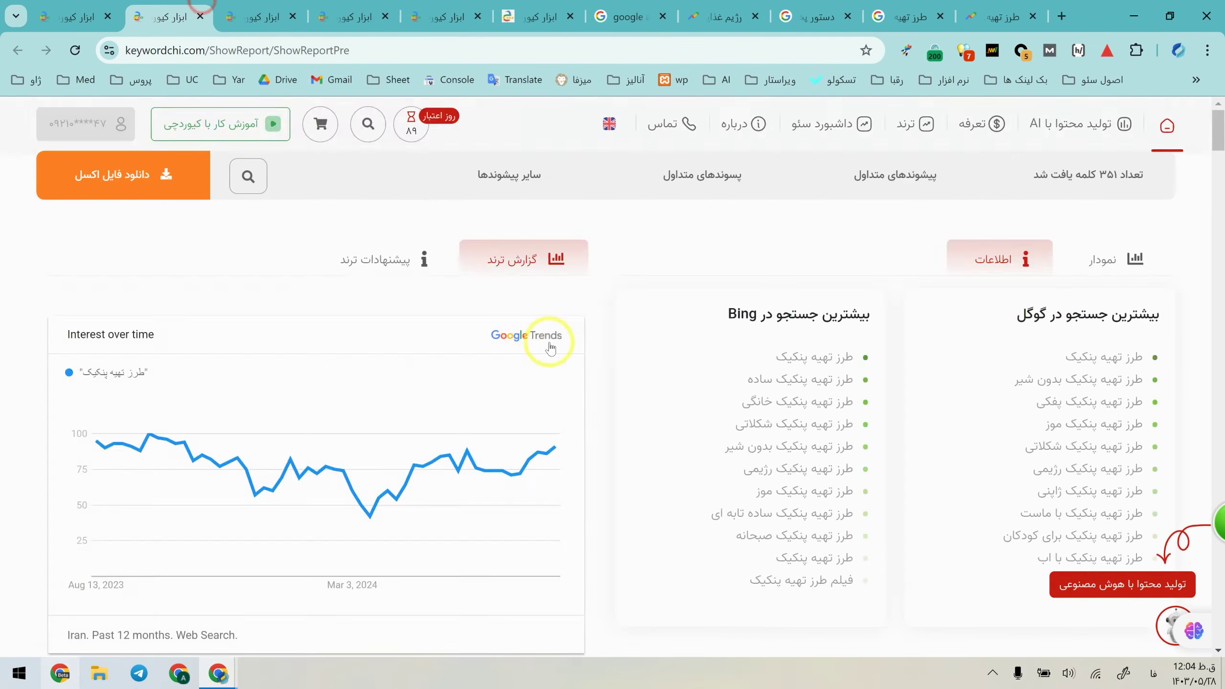
scroll(403, 257, "down", 10)
key("ctrl+shift+Tab")
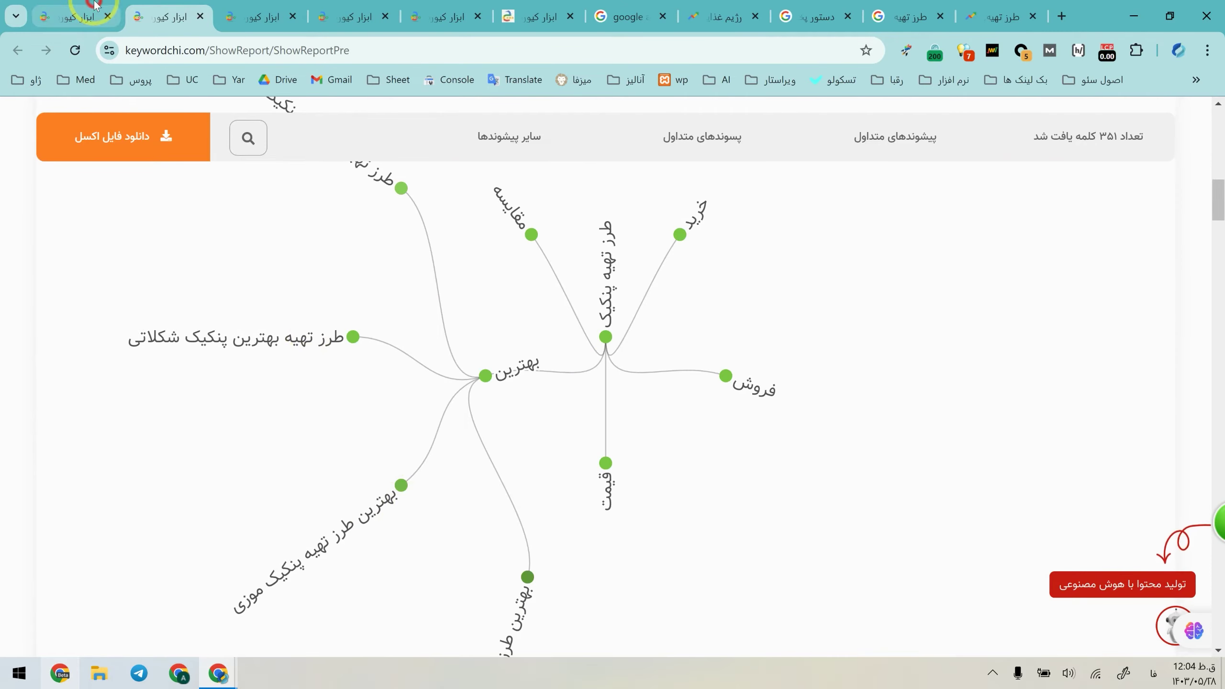
scroll(396, 484, "up", 2)
left_click(207, 19)
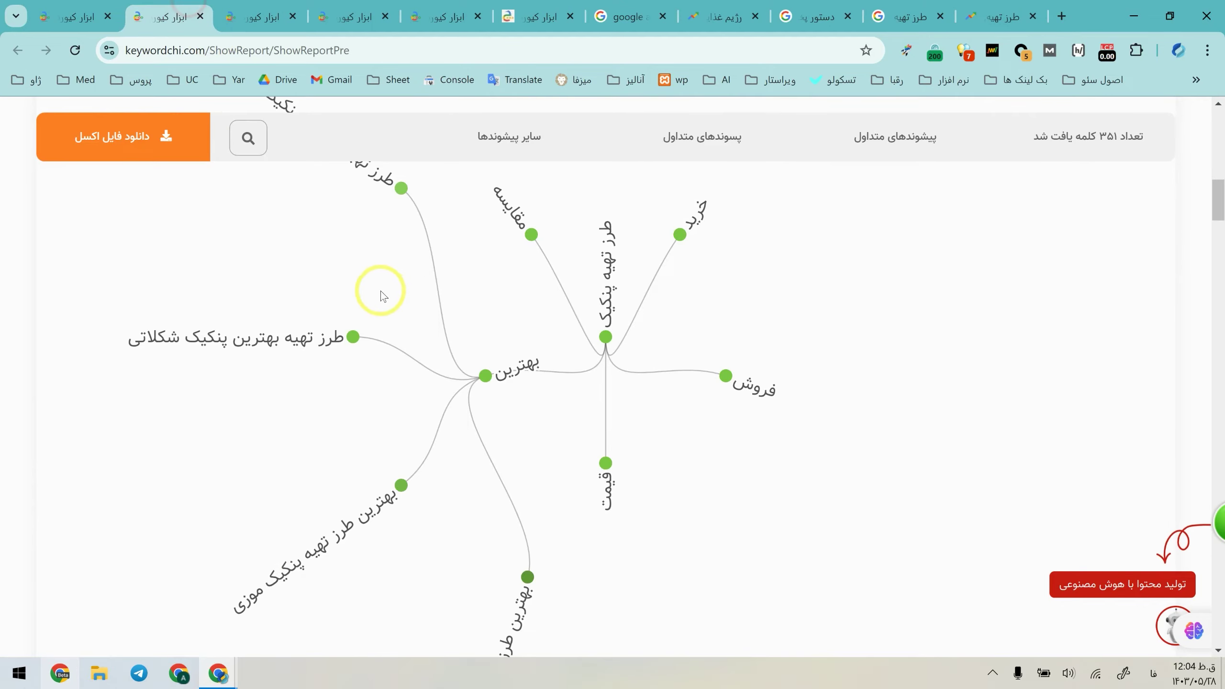
left_click(237, 15)
scroll(621, 410, "up", 10)
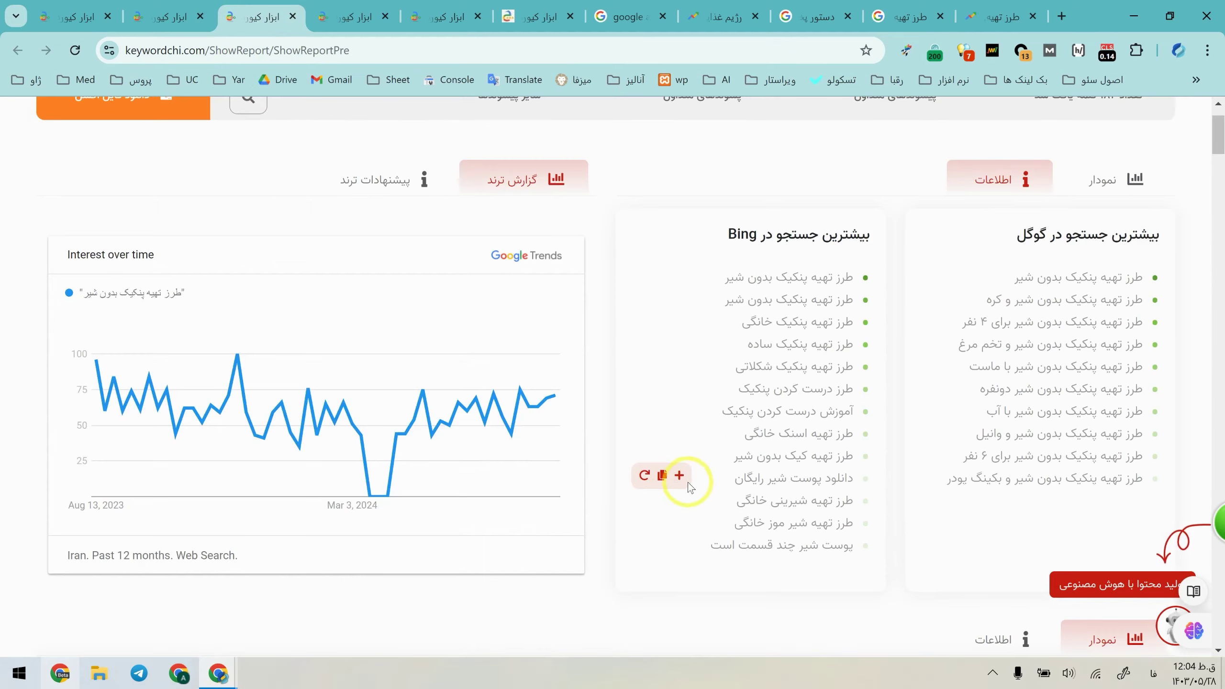
left_click(309, 3)
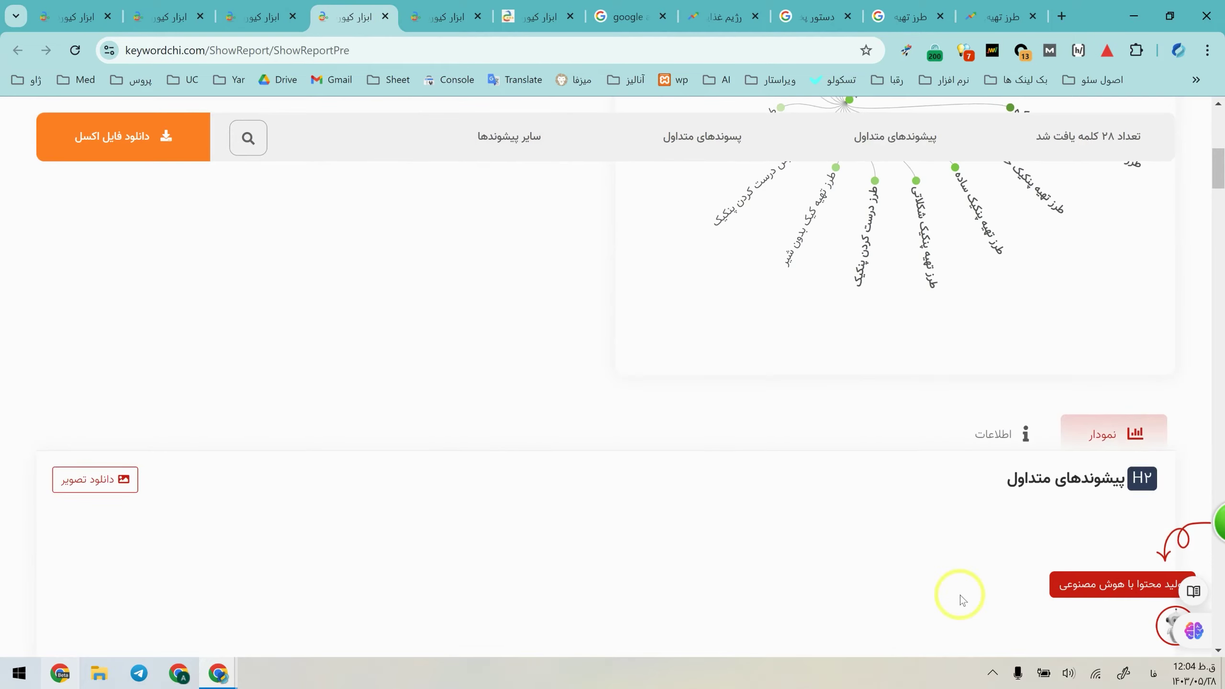
Step: List the most-searched keywords for "طرز تهیه پنکیک بدون شیر و کره" and run new research on "طرز تهیه پنکیک ساده بدون شیر و کره"
scroll(1012, 241, "up", 10)
left_click(1000, 200)
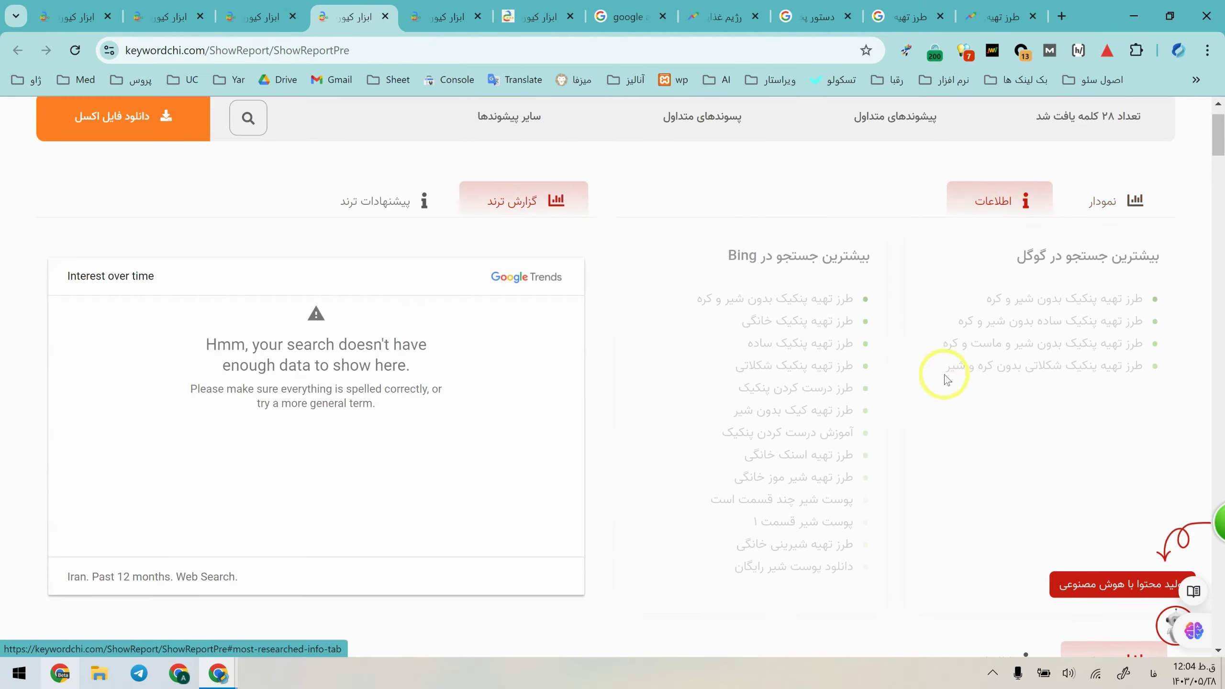
key("ctrl+shift+Tab")
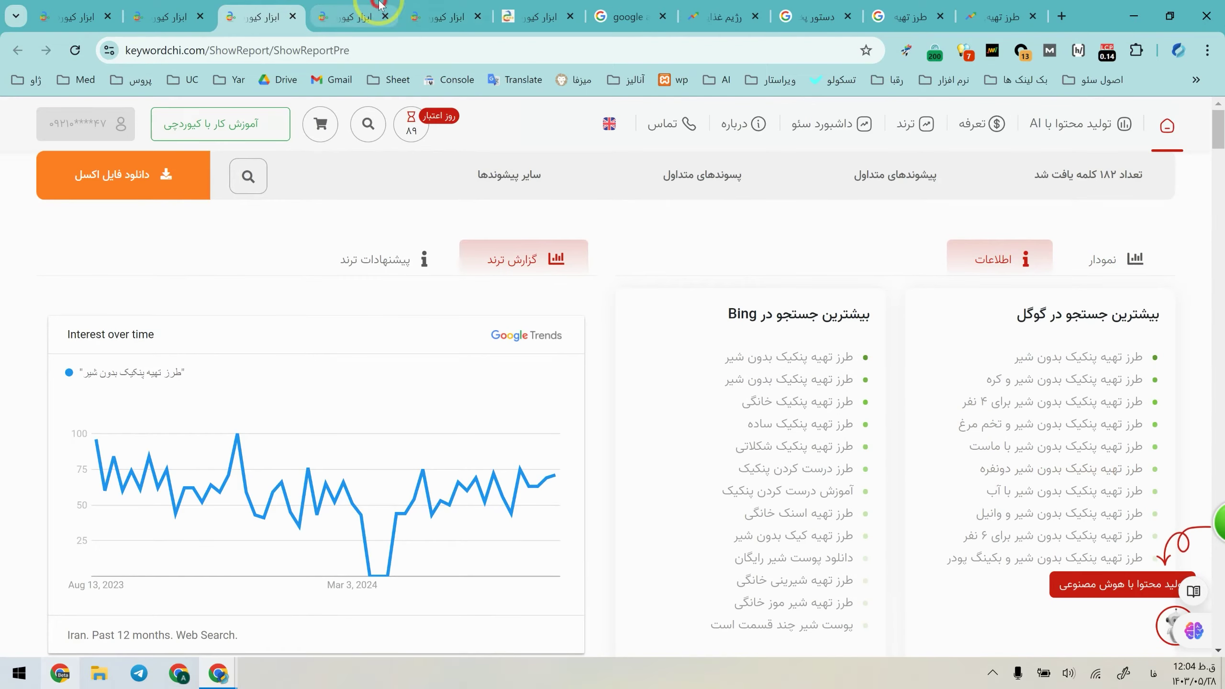
key("ctrl+Tab")
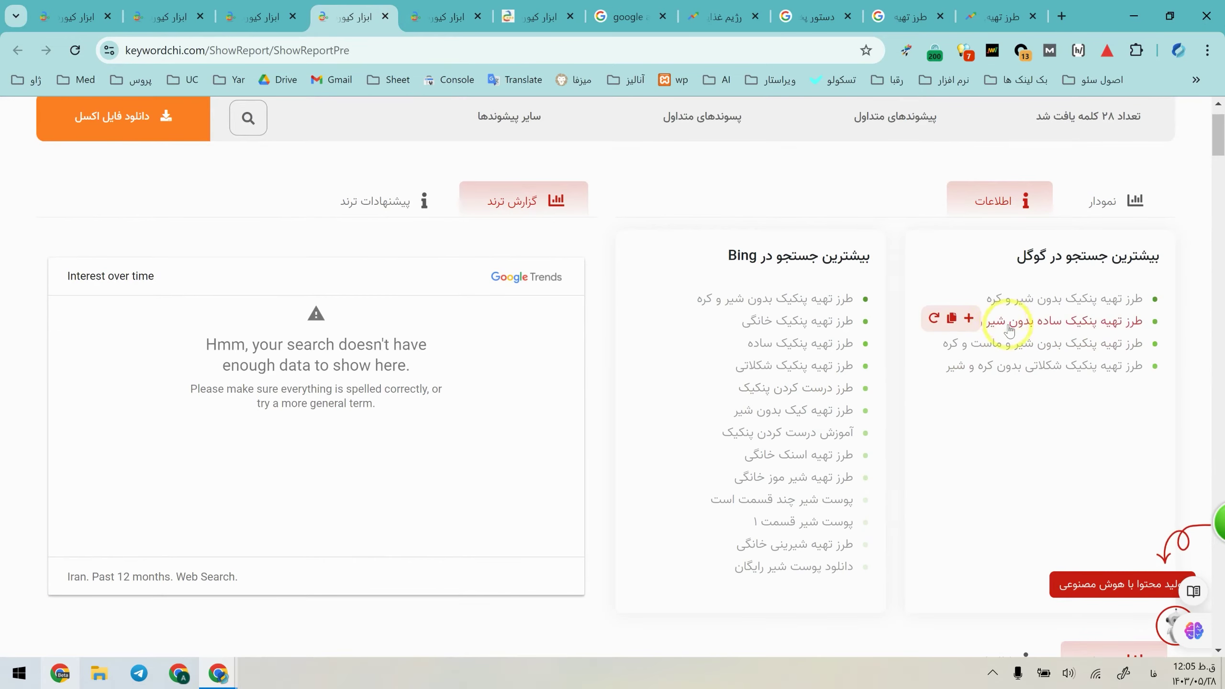
left_click(935, 321)
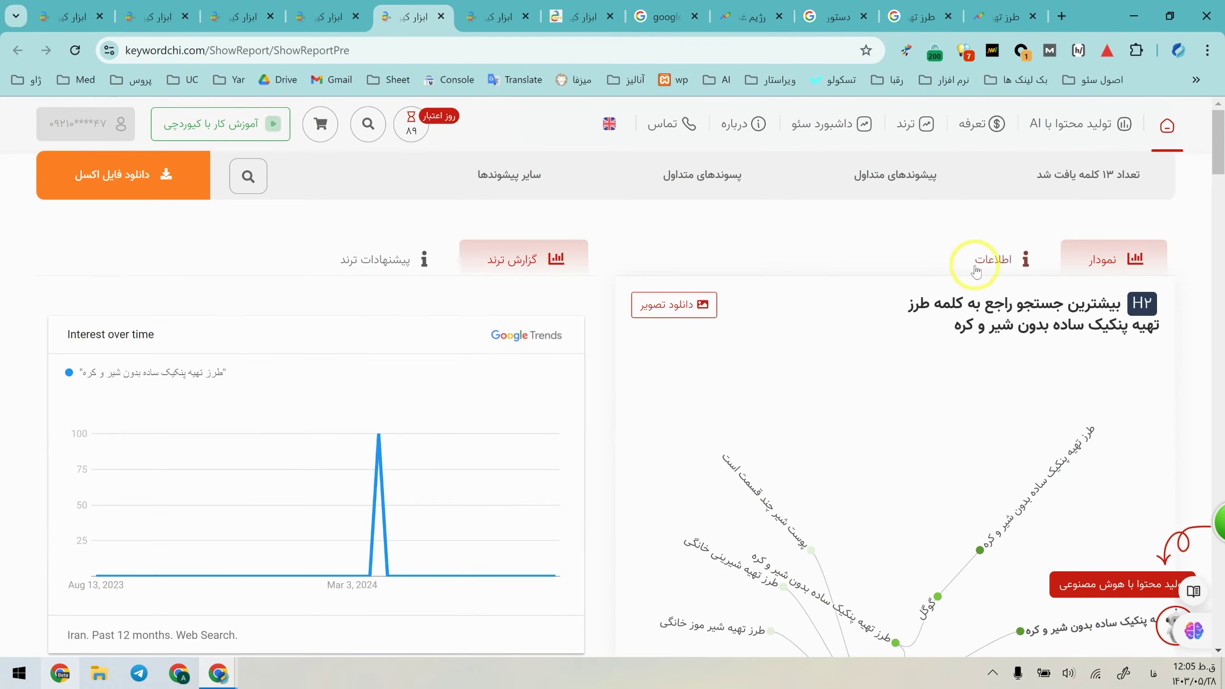
Step: Show the most-searched keywords for "طرز تهیه پنکیک ساده بدون شیر و کره" as a list and review the report
left_click(997, 254)
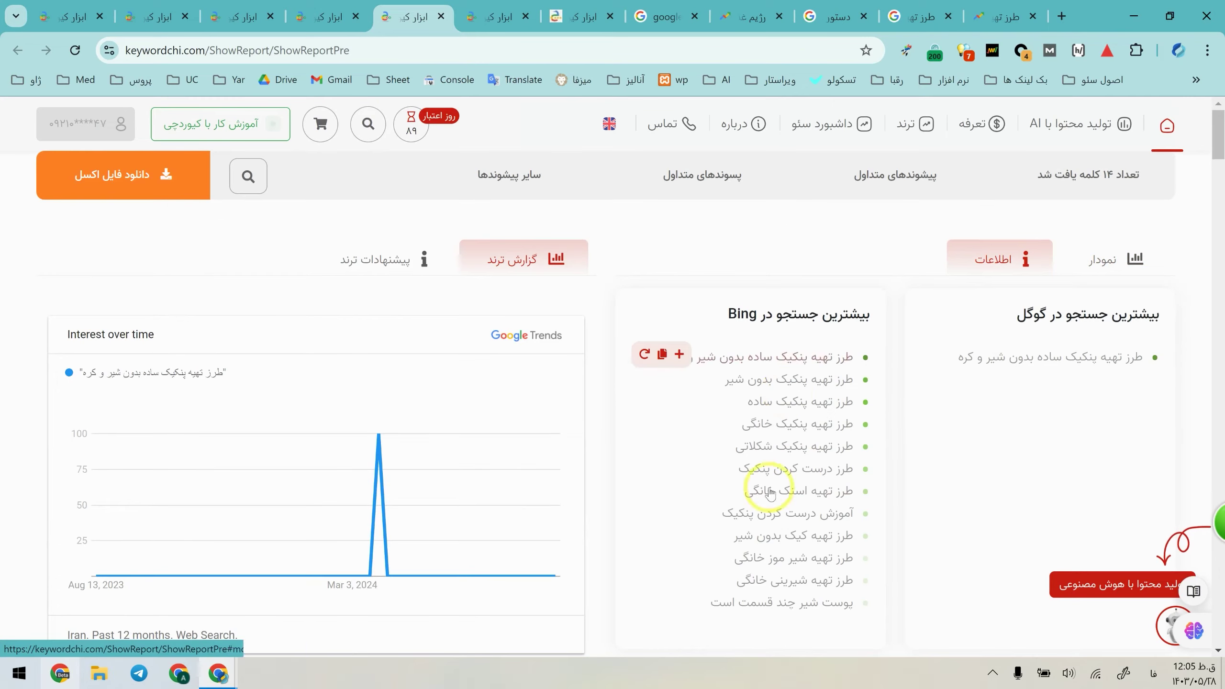
scroll(1116, 387, "down", 5)
scroll(1116, 386, "up", 5)
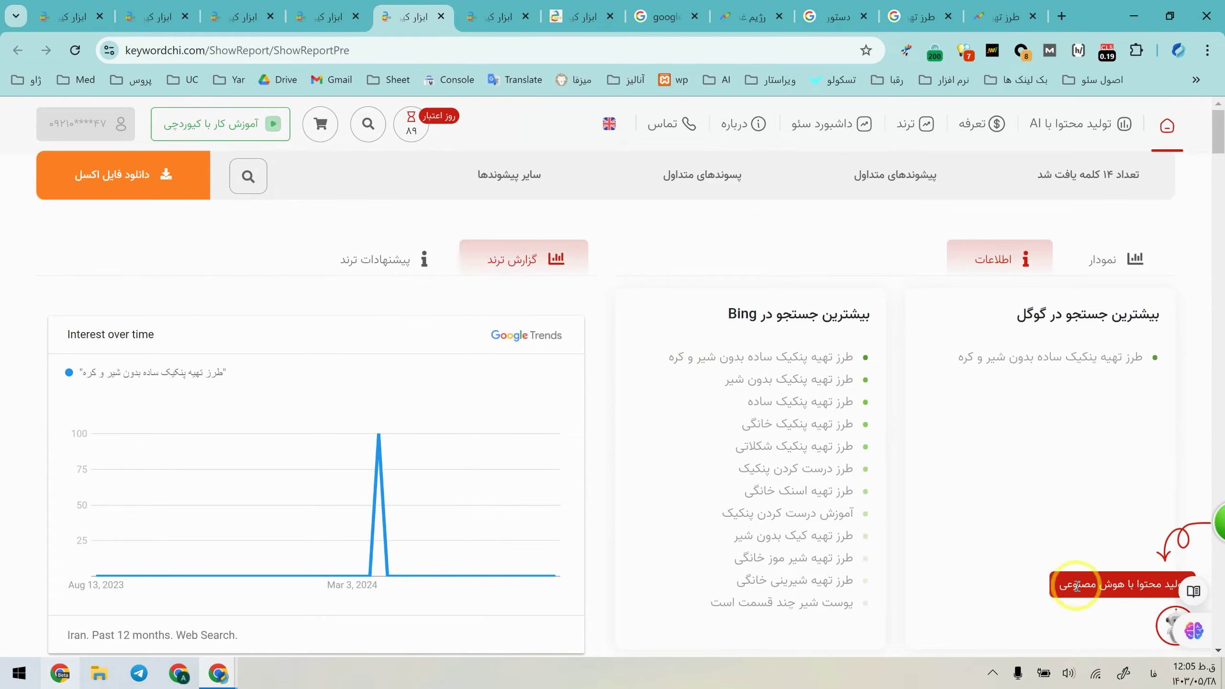
Step: Return to the "طرز تهیه" report and highlight "طرز تهیه پنکیک" and "طرز تهیه پاستا آلفردو" among its Google keywords
left_click(108, 8)
scroll(720, 441, "up", 6)
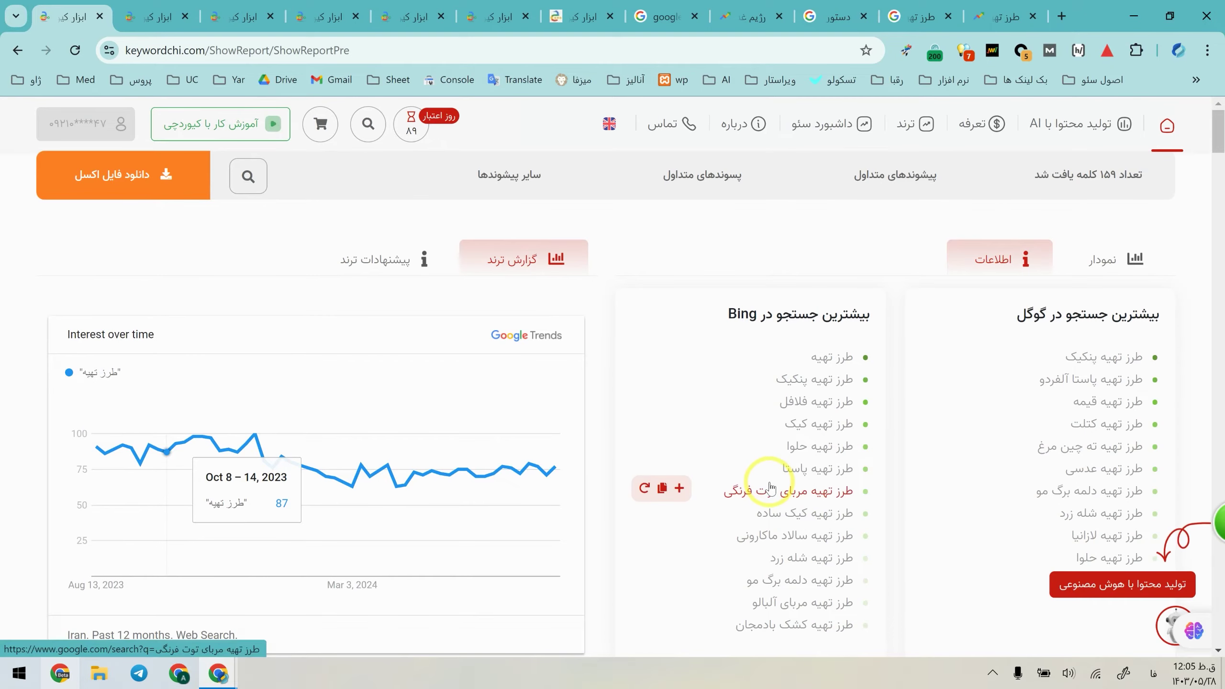
scroll(771, 489, "down", 2)
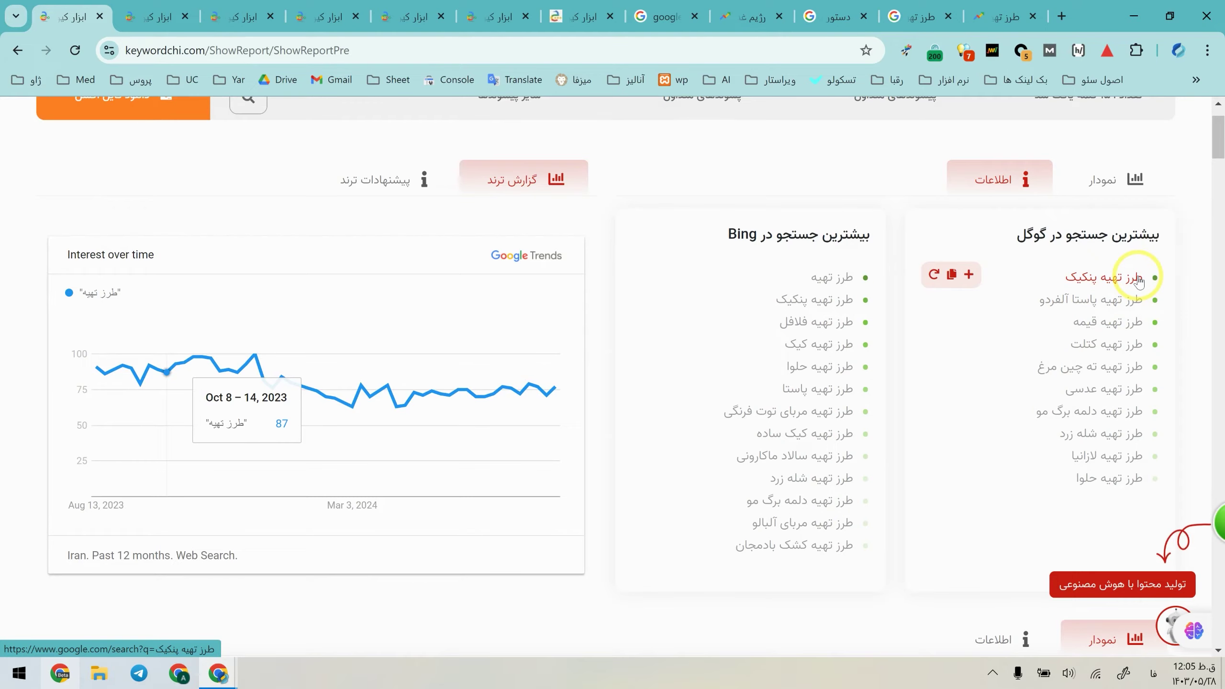
triple_click(1167, 276)
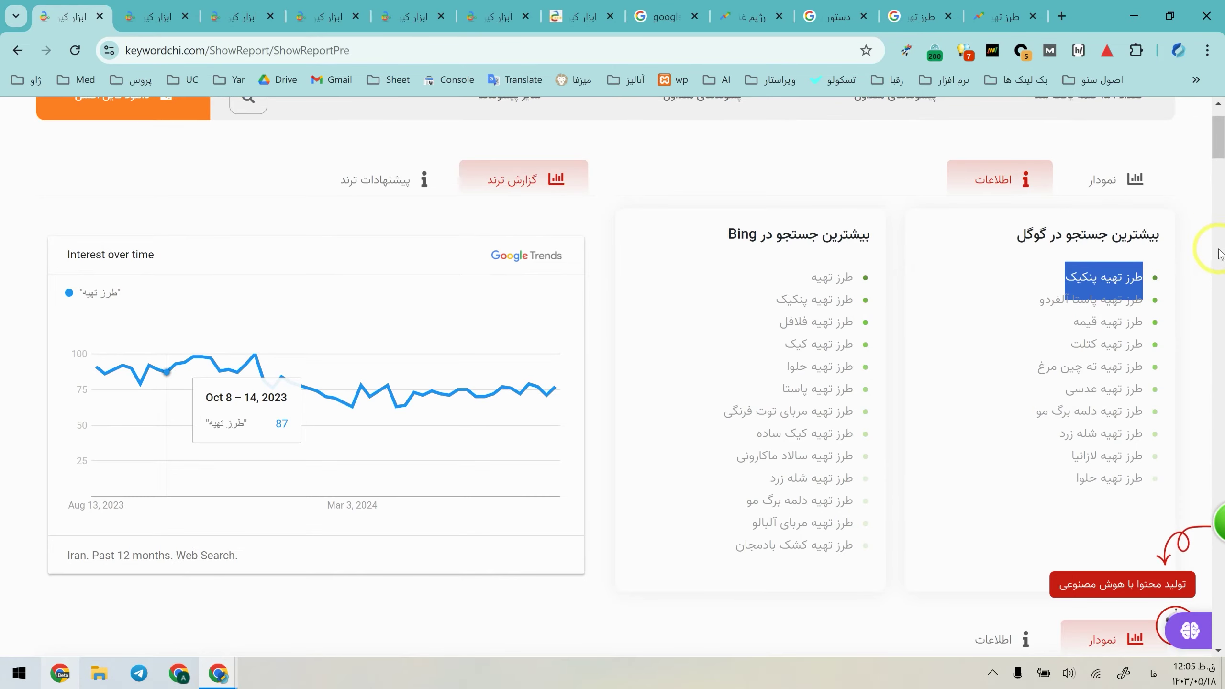
scroll(1182, 300, "up", 2)
left_click(1184, 380)
left_click_drag(1183, 380, 1017, 379)
left_click(1173, 407)
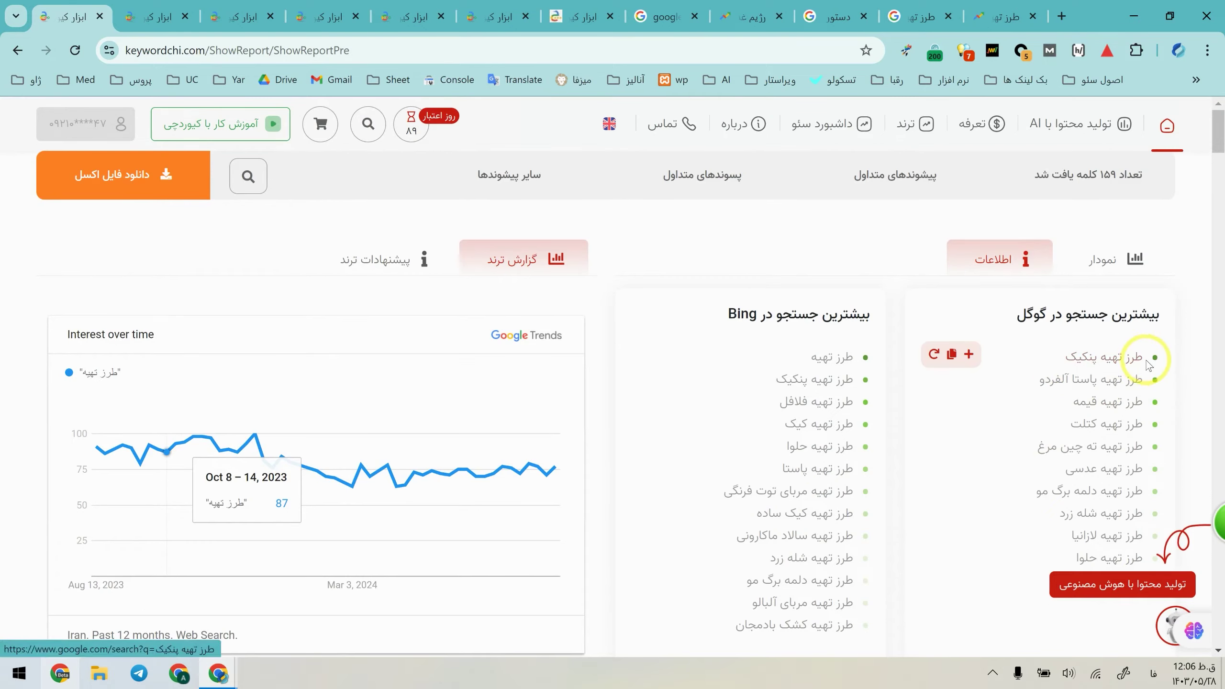
Step: Trace the drill-down from the "طرز تهیه" report through "طرز تهیه پنکیک" and "طرز تهیه پنکیک بدون شیر" to "طرز تهیه پنکیک بدون شیر و کره"
left_click(173, 5)
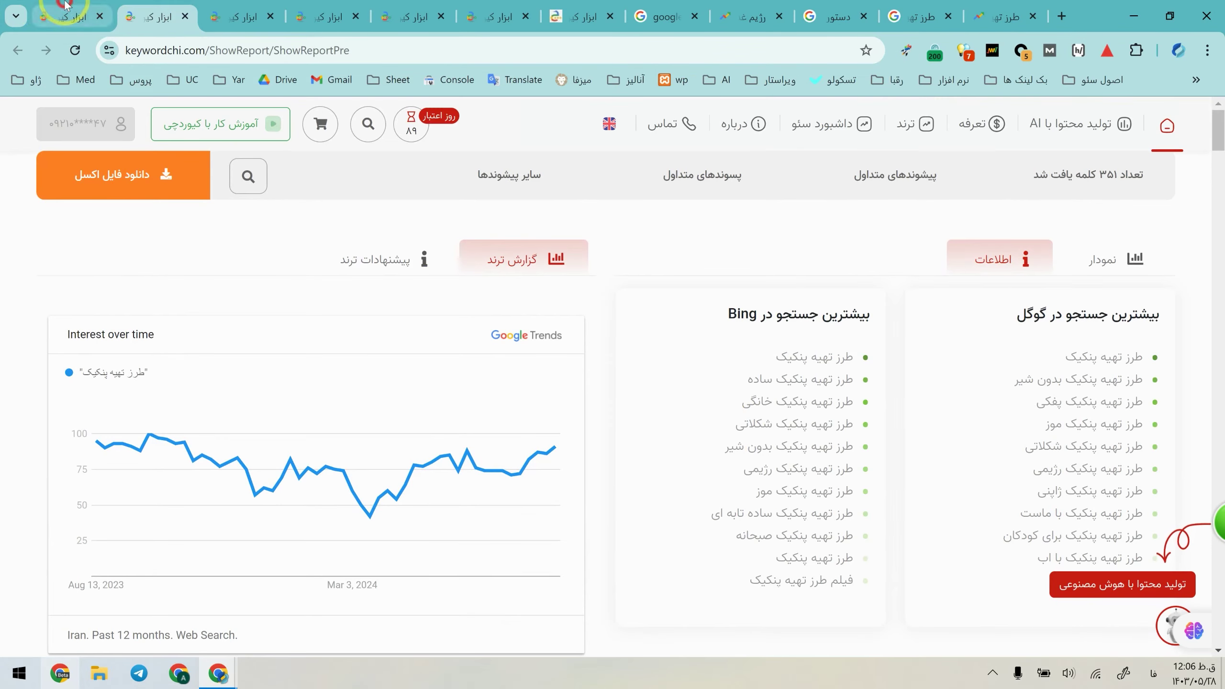
key("ctrl+shift+Tab")
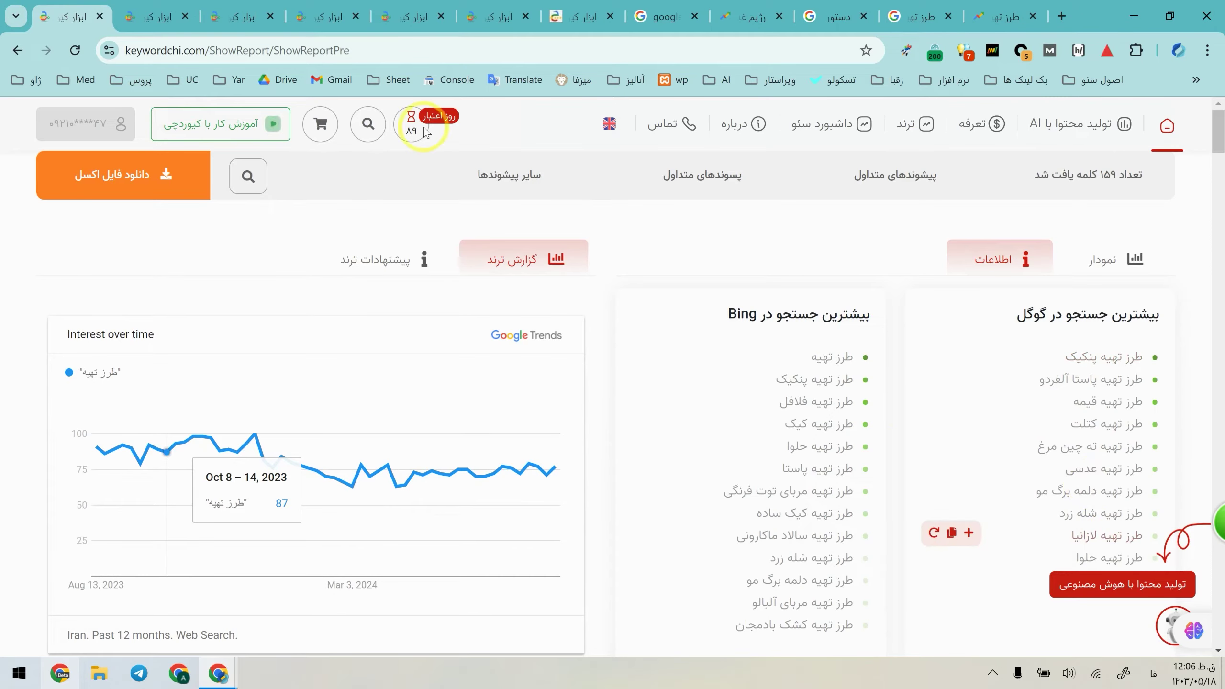
key("ctrl+Tab")
scroll(1055, 434, "down", 1)
scroll(1042, 437, "up", 1)
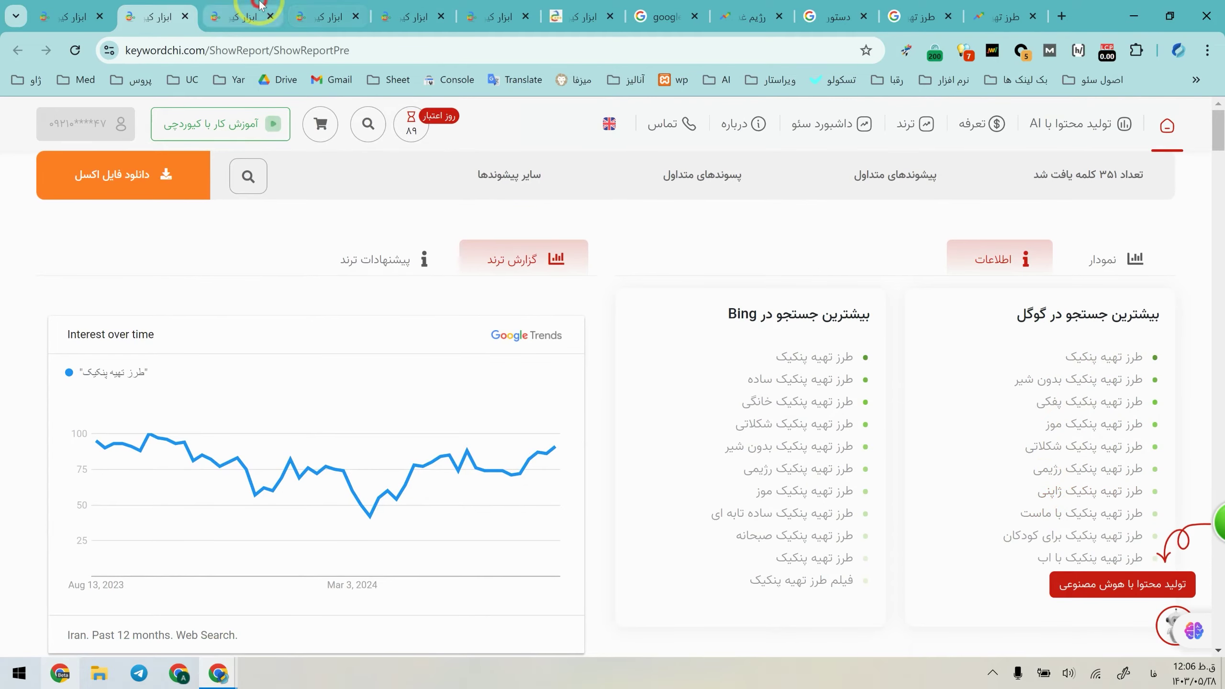
key("ctrl+Tab")
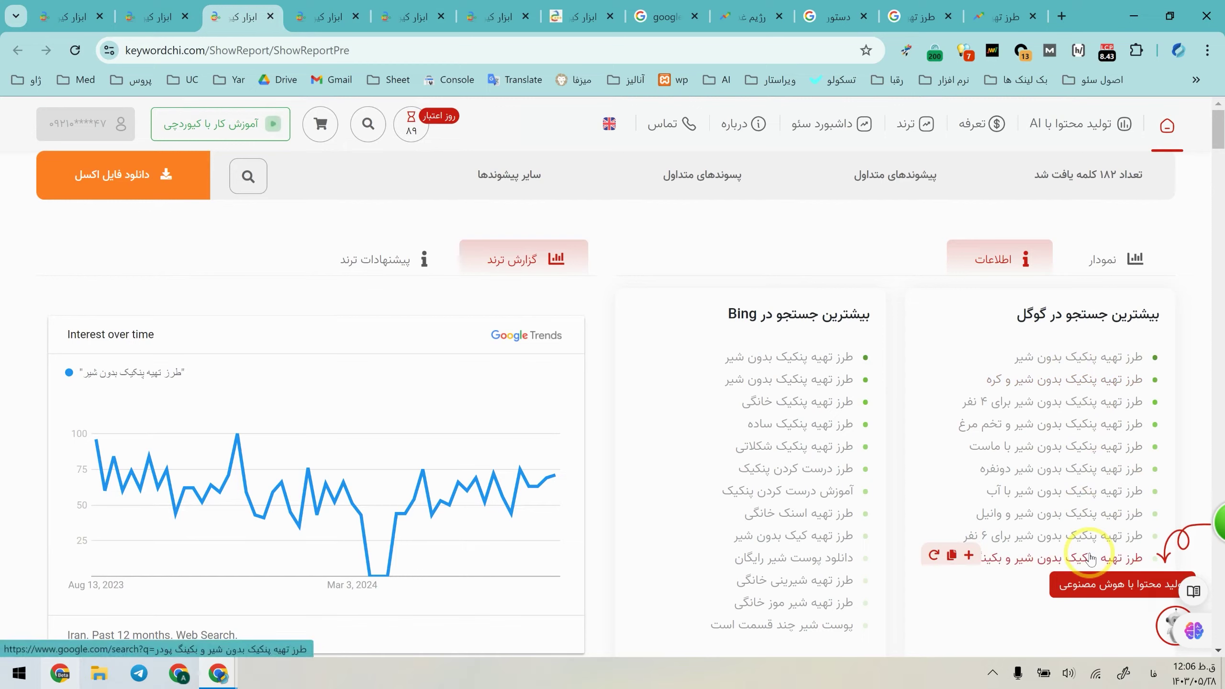
key("ctrl+Tab")
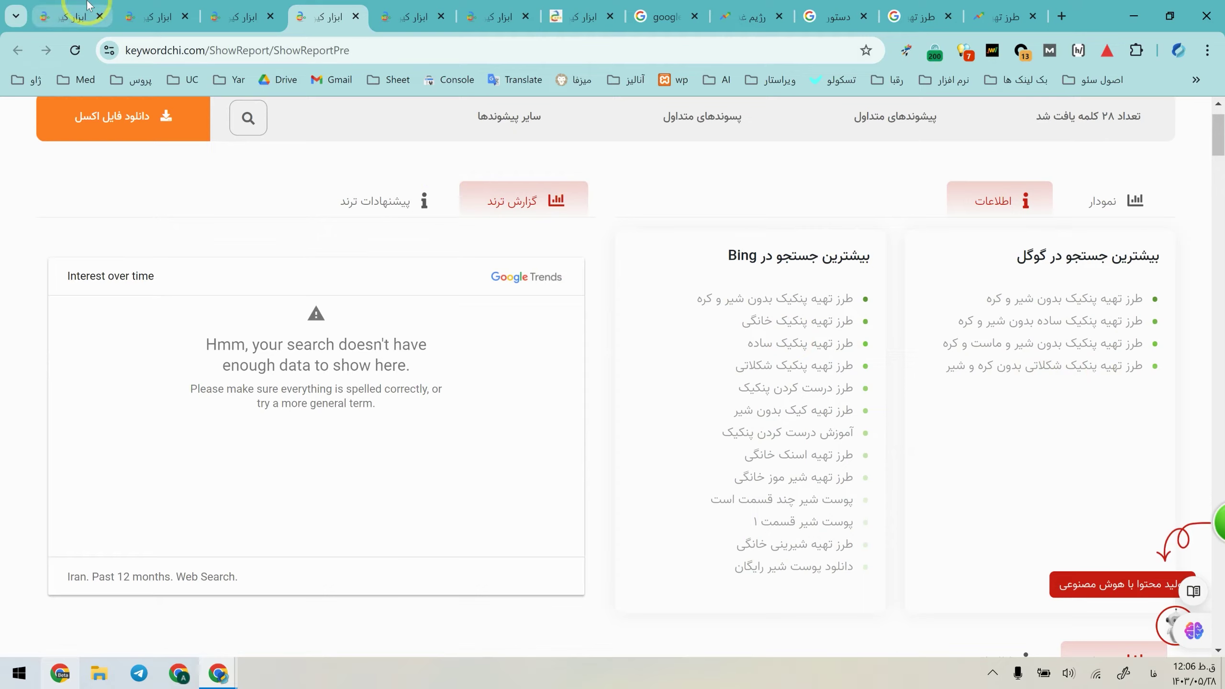
Step: Walk through the reports from "طرز تهیه" to "طرز تهیه پنکیک ساده بدون شیر و کره", highlighting the Google keyword lists in the intermediate pancake reports
left_click(72, 17)
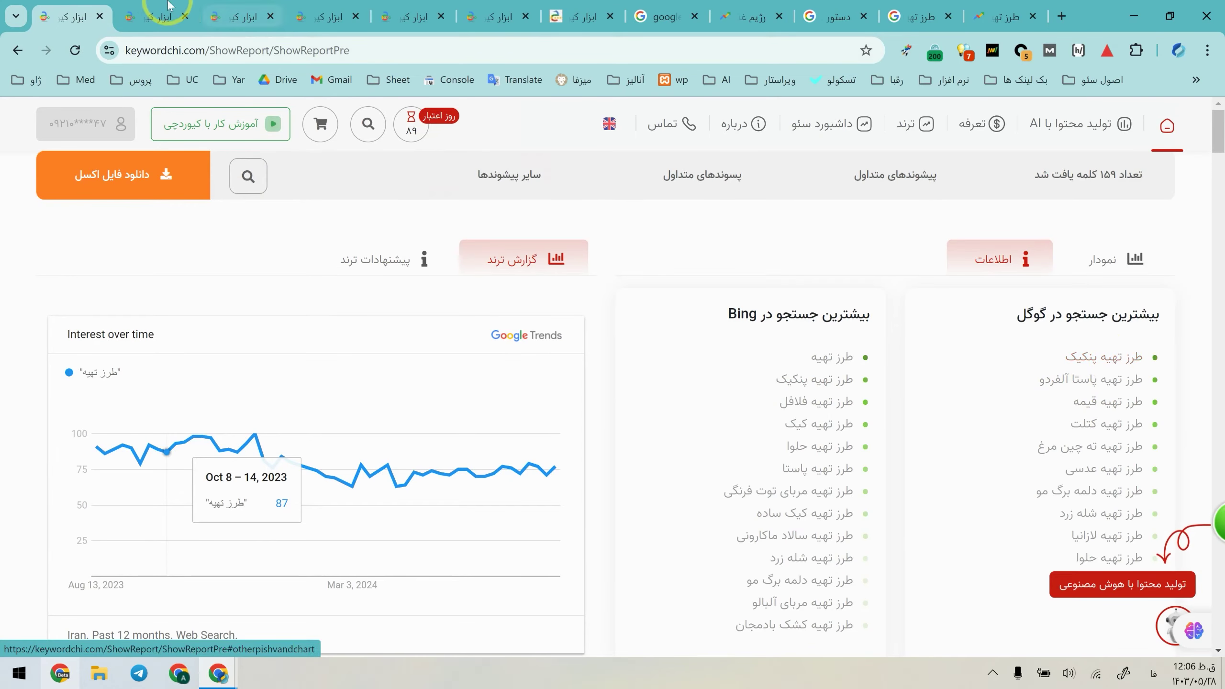
key("ctrl+Tab")
left_click_drag(1006, 485, 1162, 266)
left_click(1164, 269)
scroll(1108, 411, "down", 10)
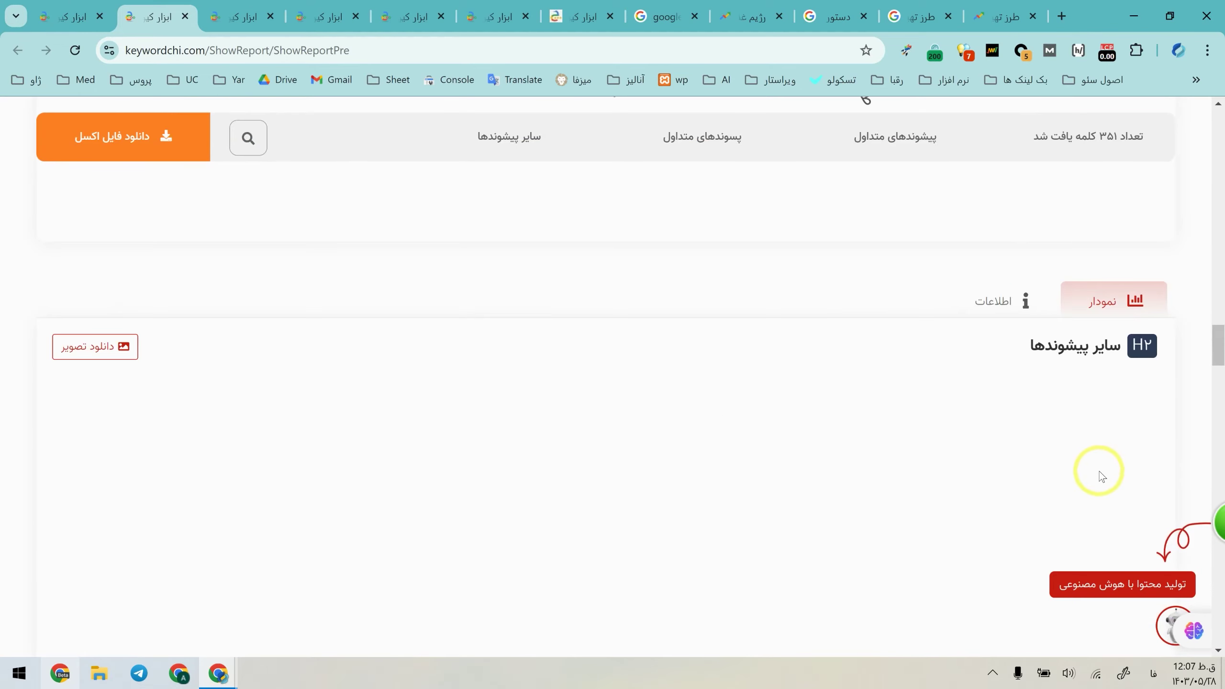
scroll(1093, 462, "up", 10)
left_click_drag(1182, 307, 998, 553)
left_click(1178, 381)
key("ctrl+Tab")
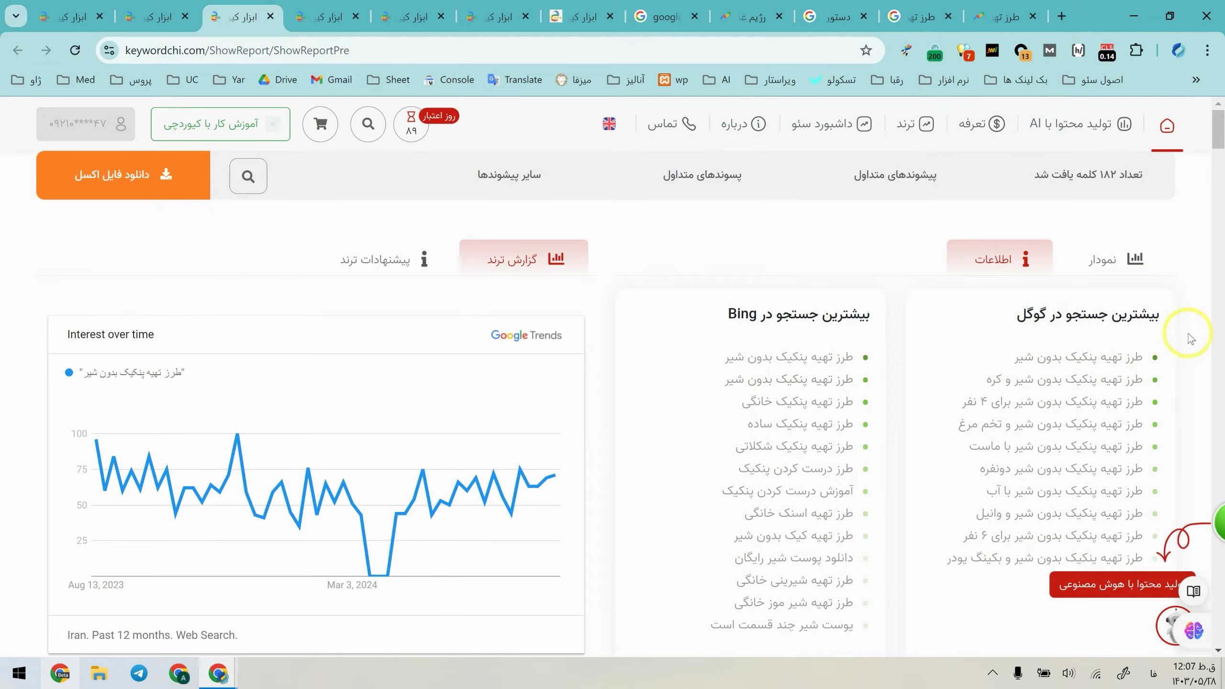
left_click_drag(1186, 333, 970, 577)
left_click(1172, 348)
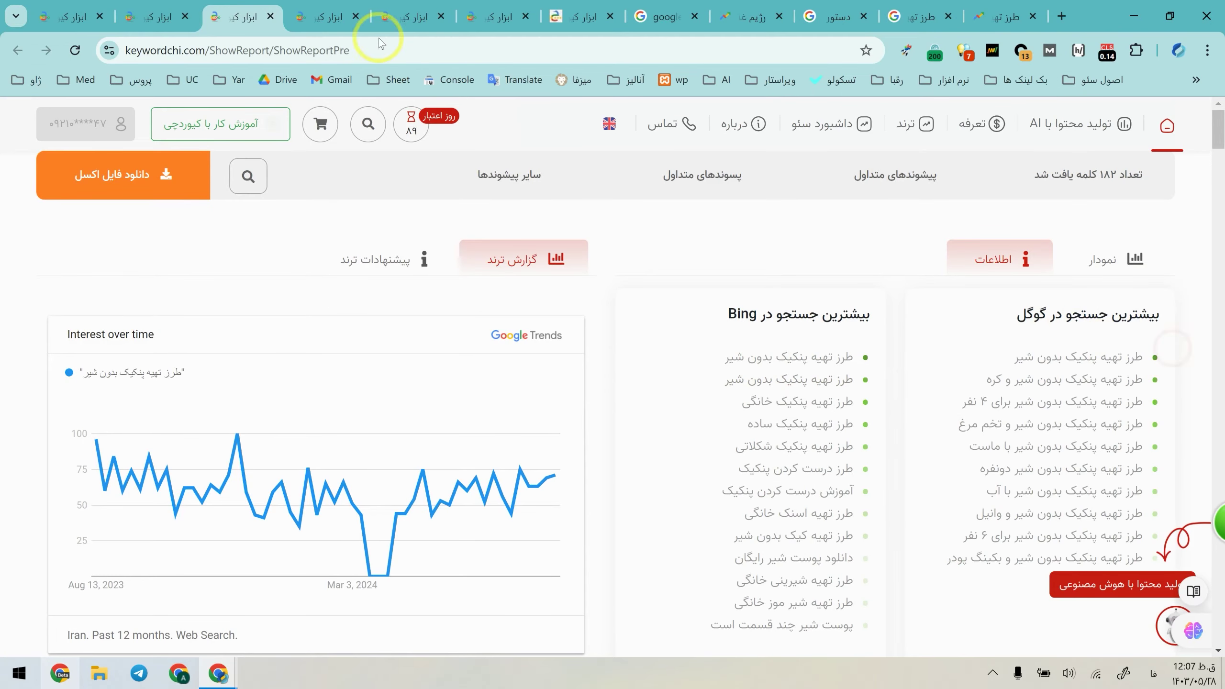
left_click(336, 6)
left_click_drag(1171, 284, 1028, 342)
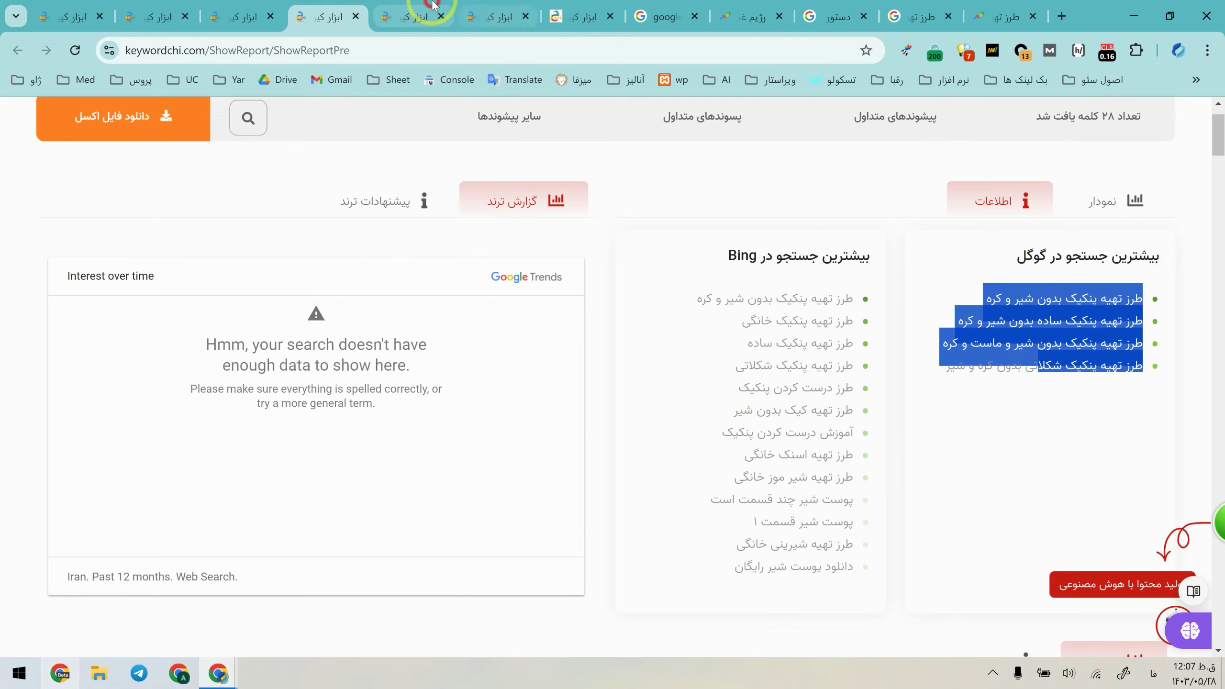
left_click(413, 10)
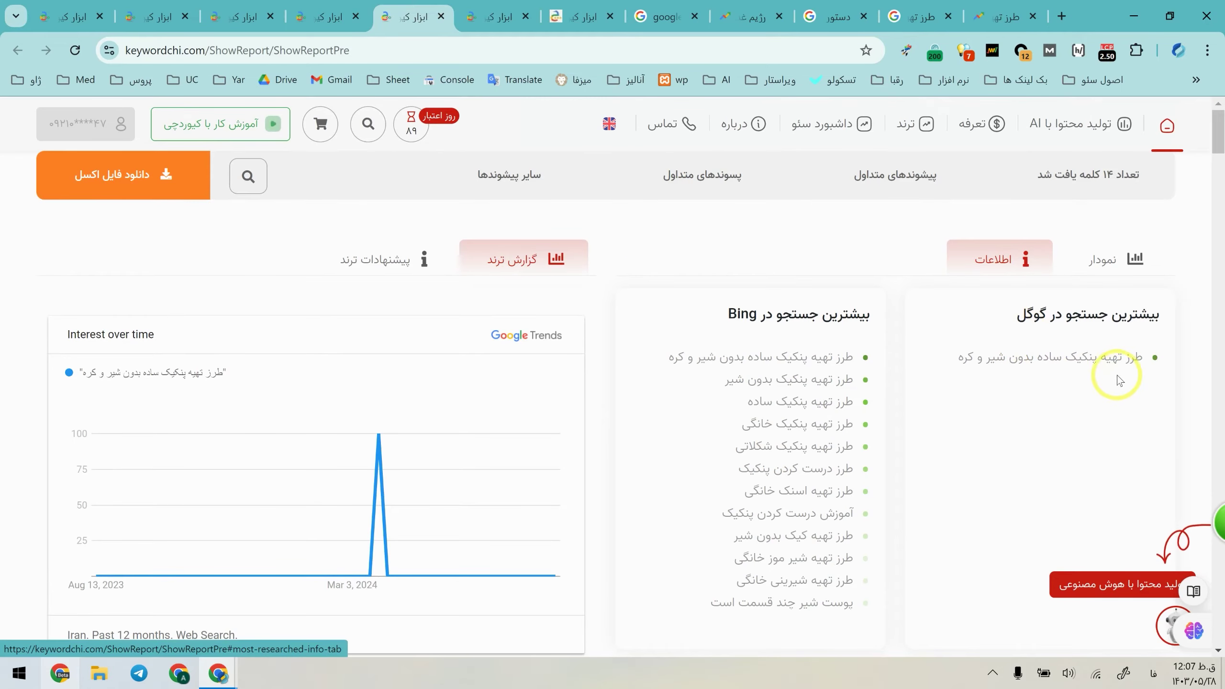
key("ctrl+1")
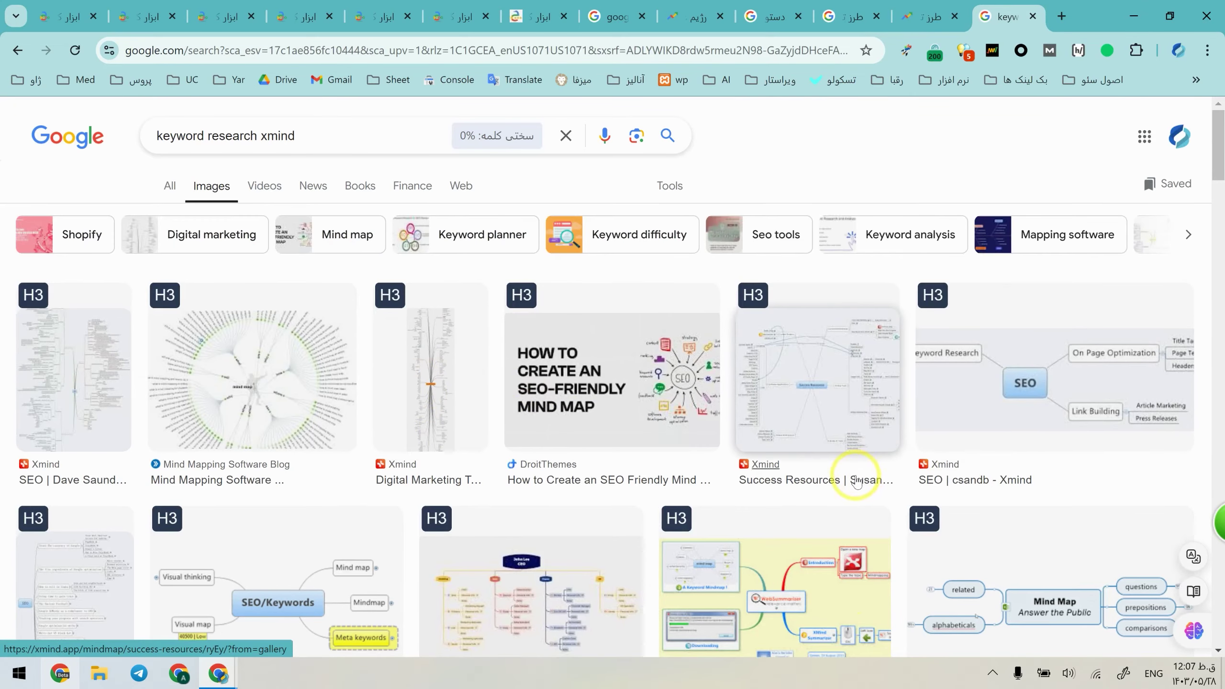
Step: Refine the Google image search to "keyword research mind map" and view the Internet Marketing Ninjas mind map image at full size
scroll(856, 480, "down", 3)
left_click(115, 239)
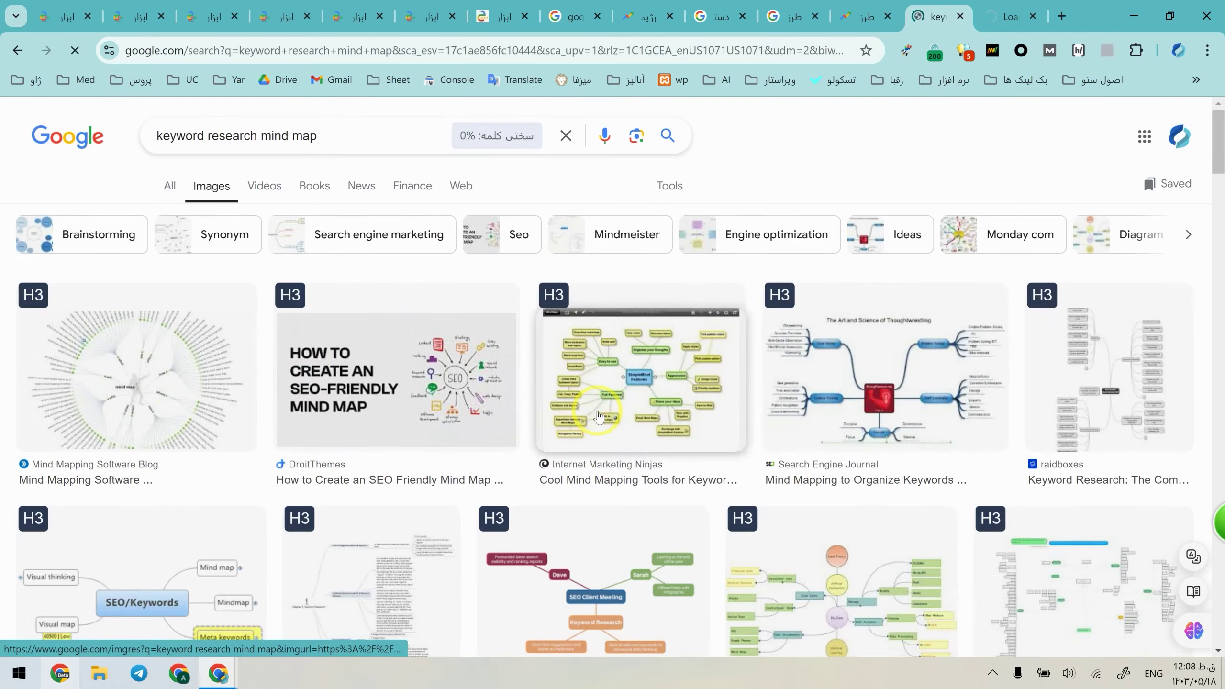
left_click(598, 410)
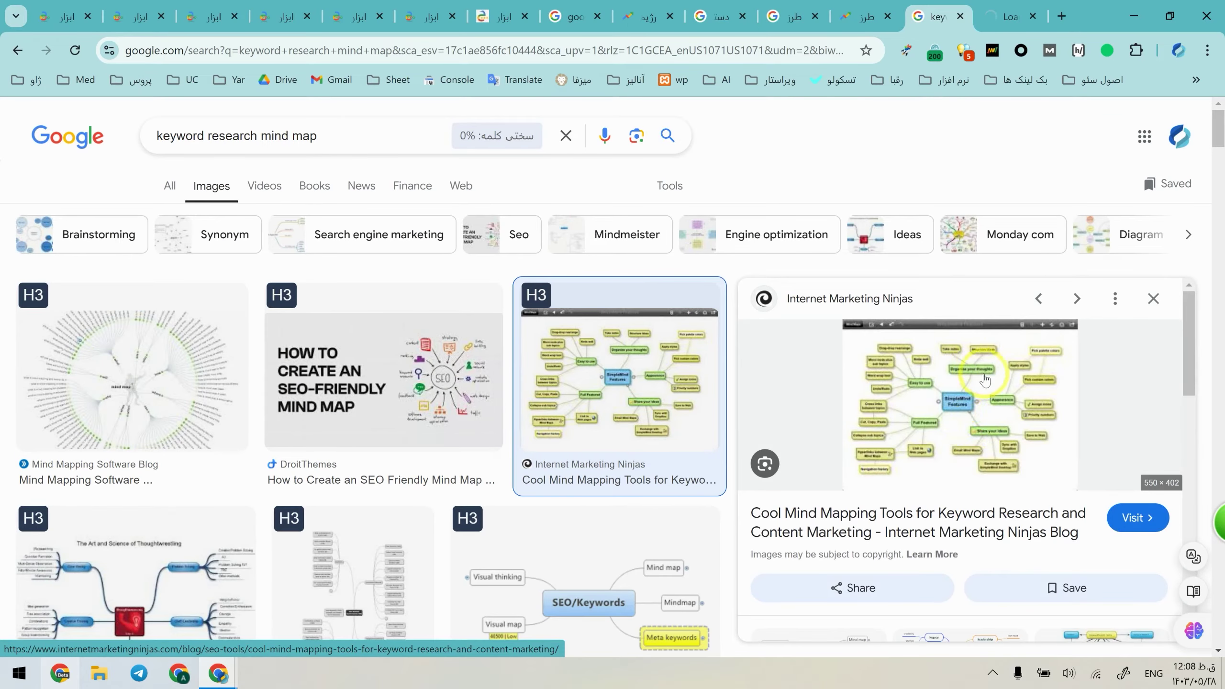
left_click(1032, 473)
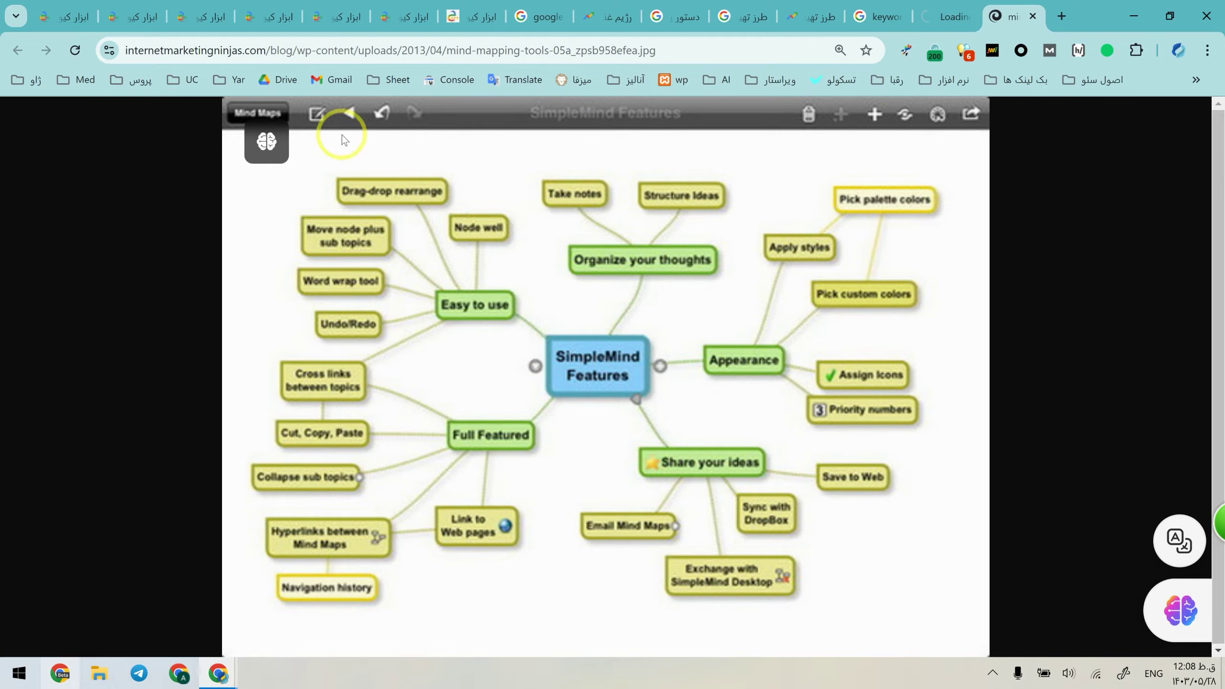
key("ctrl+w")
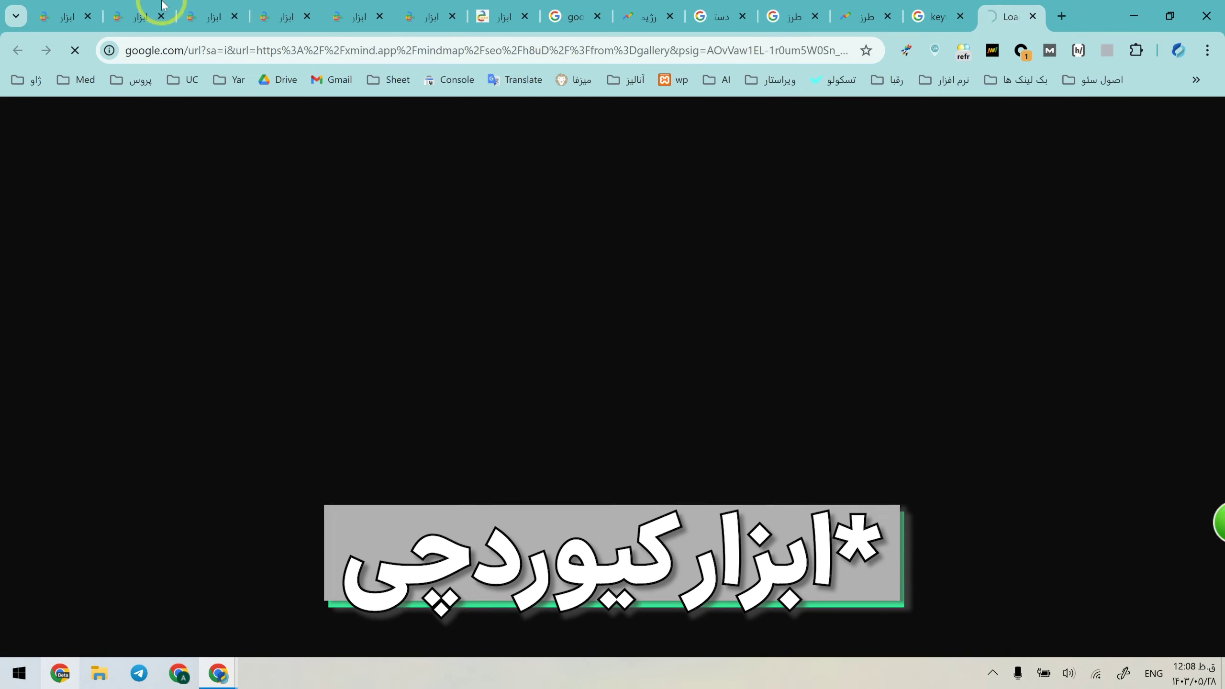
Step: Review the keyword graph for "طرز تهیه" and the keyword lists for "طرز تهیه پنکیک" and "طرز تهیه پنکیک بدون شیر"
left_click(101, 7)
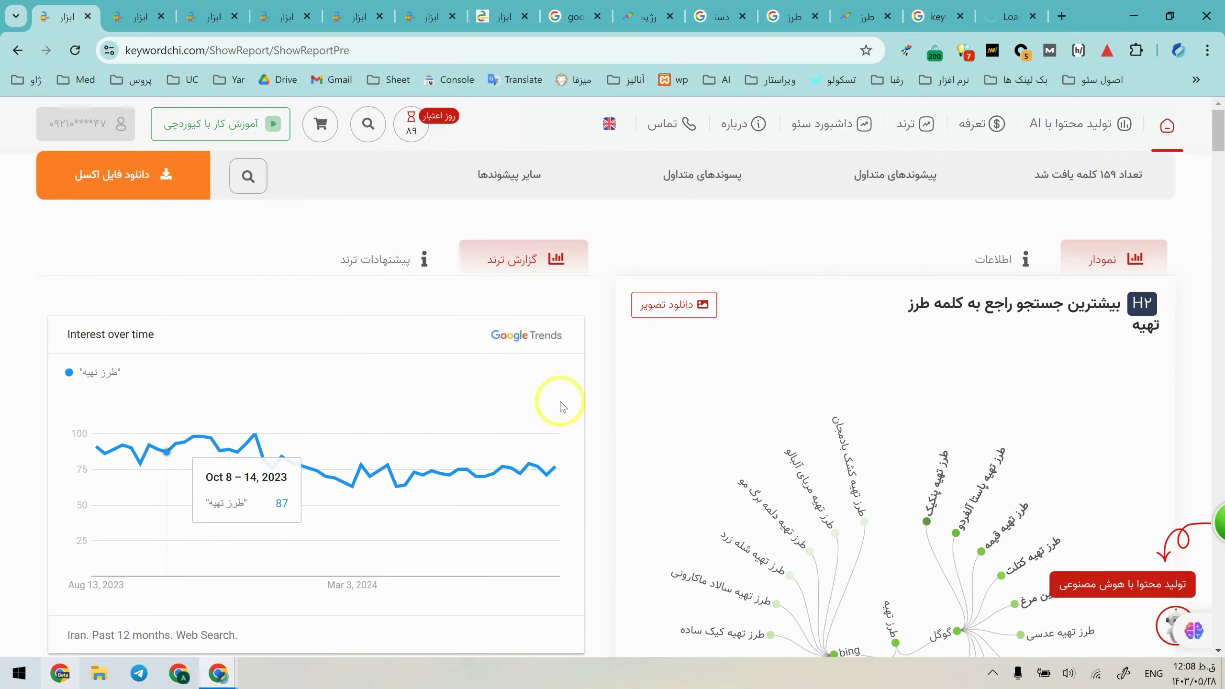
scroll(600, 405, "down", 5)
scroll(618, 409, "up", 5)
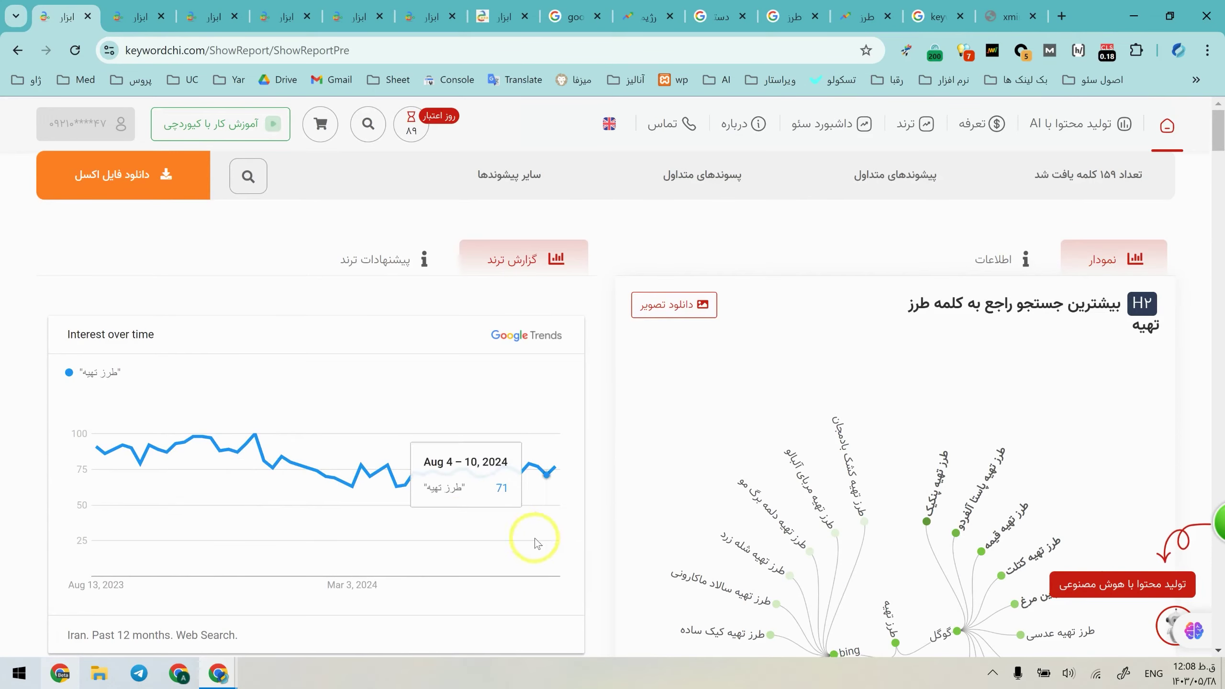
left_click(123, 10)
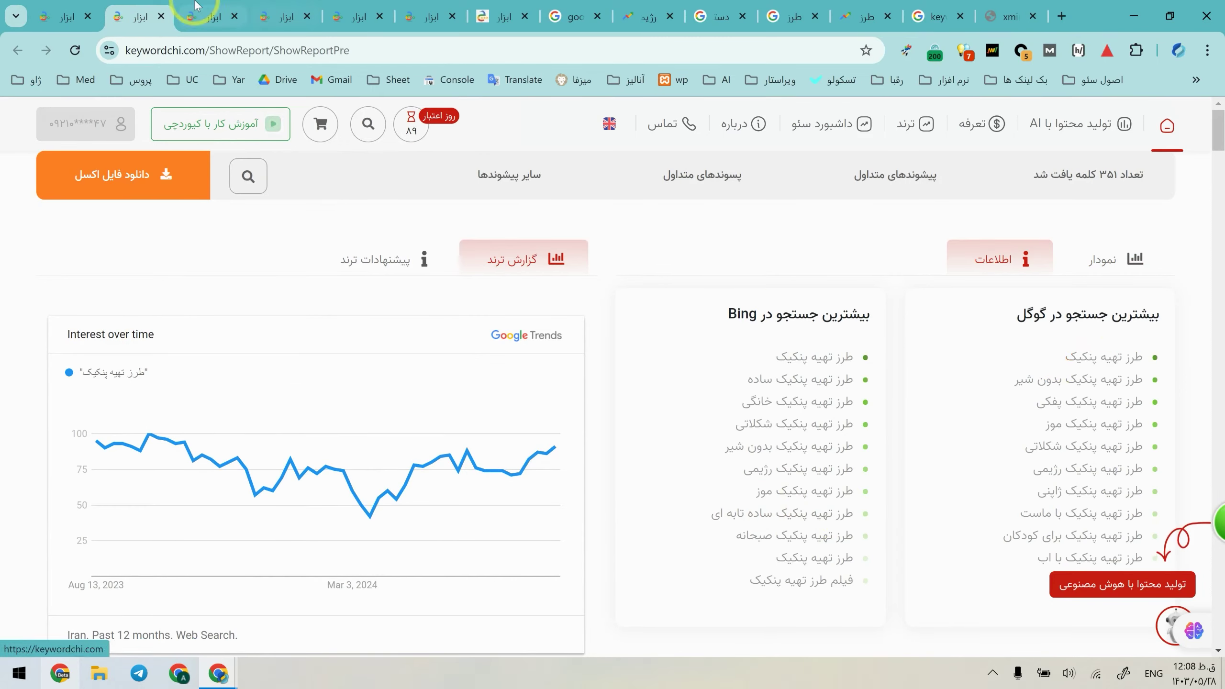
key("ctrl+Tab")
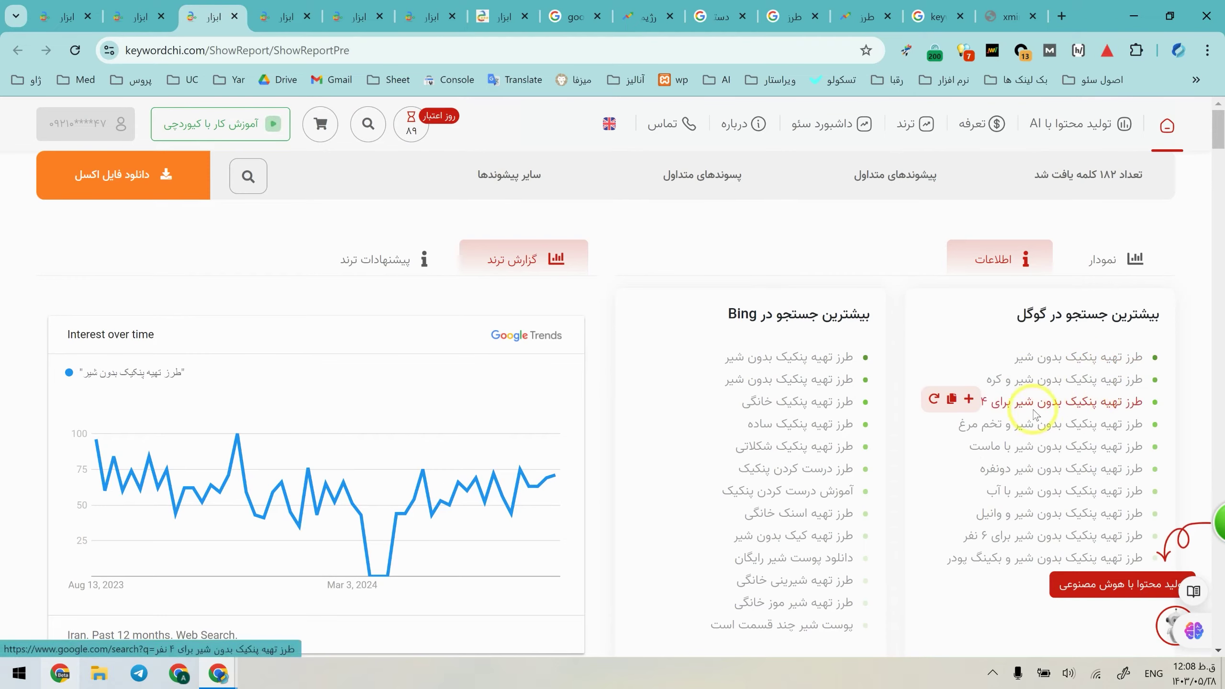
Step: Examine the Google and Bing keyword lists in the reports for "طرز تهیه پنکیک بدون شیر و کره" and "طرز تهیه پنکیک ساده بدون شیر و کره"
left_click(273, 14)
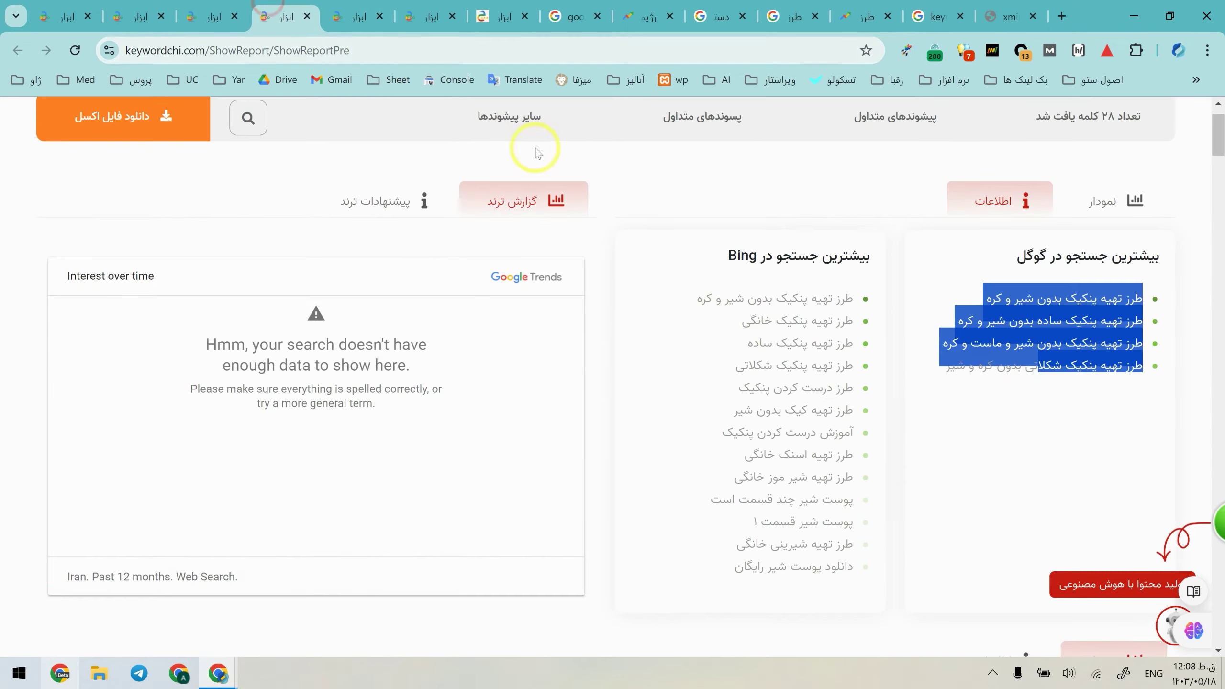
left_click(1043, 453)
key("ctrl+Tab")
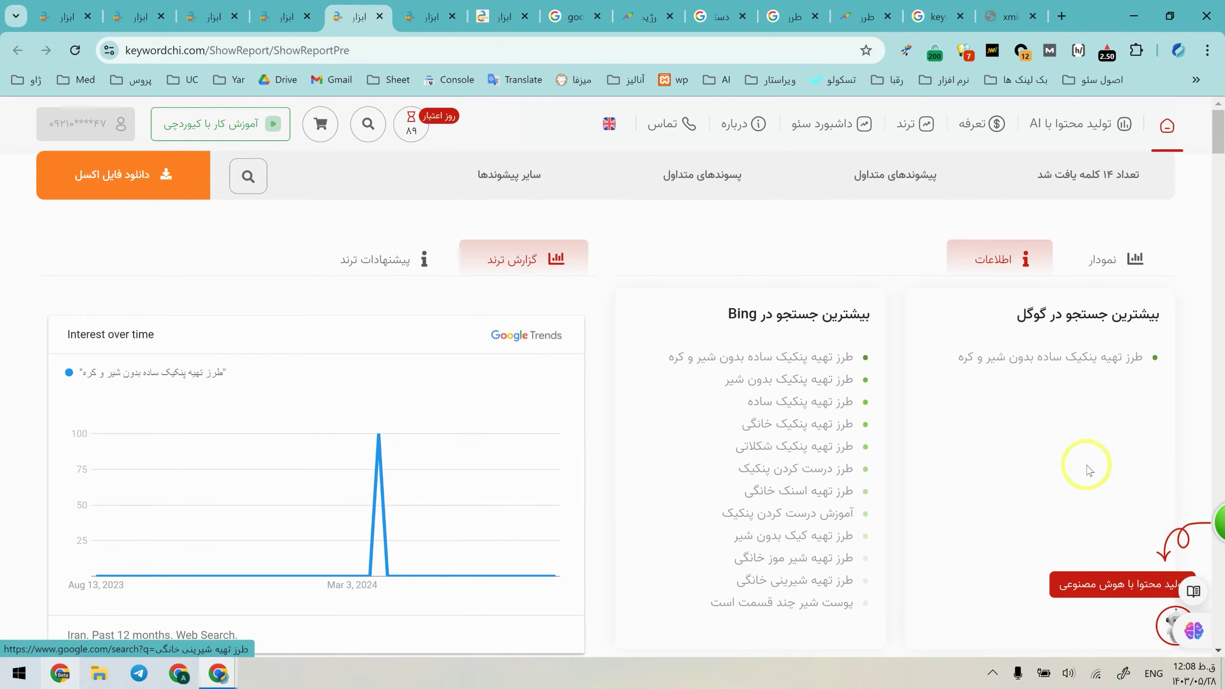
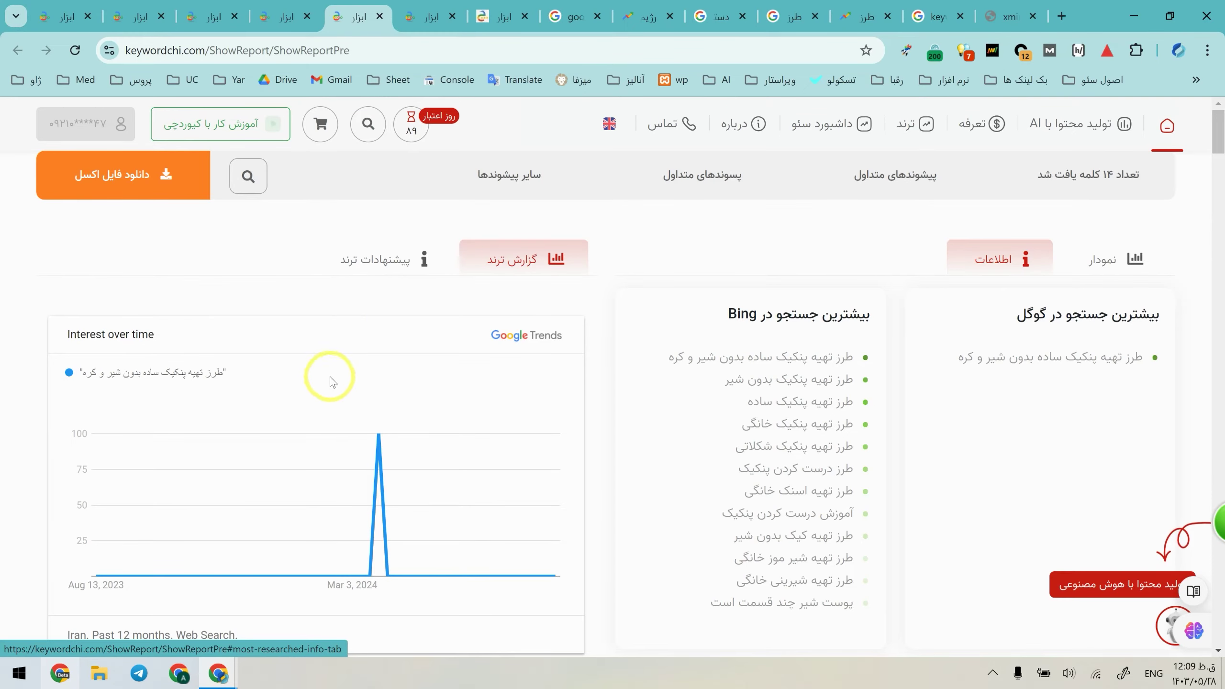
scroll(581, 325, "down", 4)
scroll(581, 327, "down", 5)
scroll(581, 327, "up", 9)
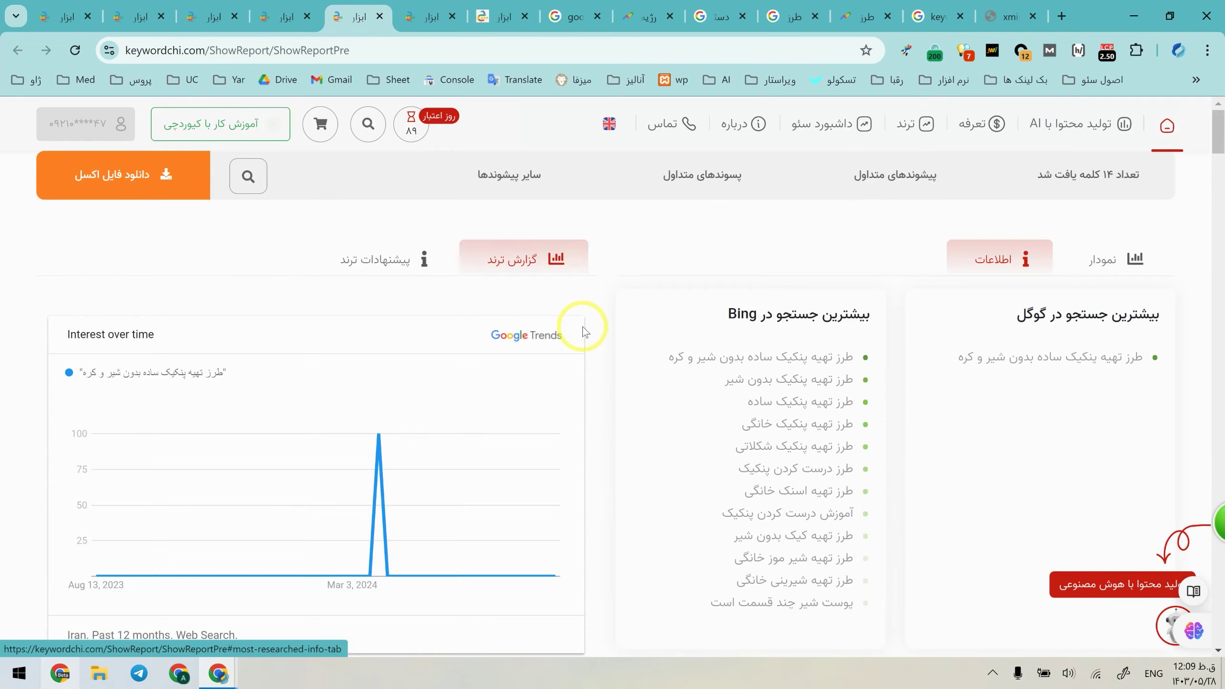
Step: Return to the Keywordchi home page and close the older pancake report tabs
left_click(1172, 127)
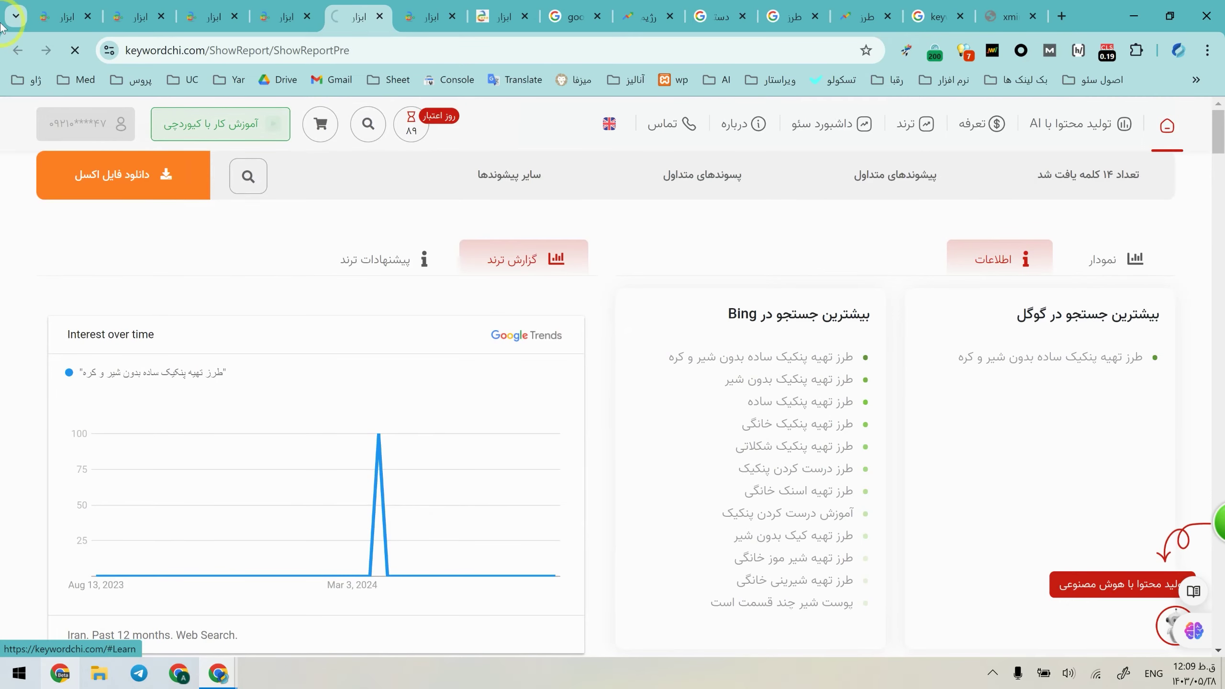
middle_click(69, 6)
middle_click(69, 5)
middle_click(69, 6)
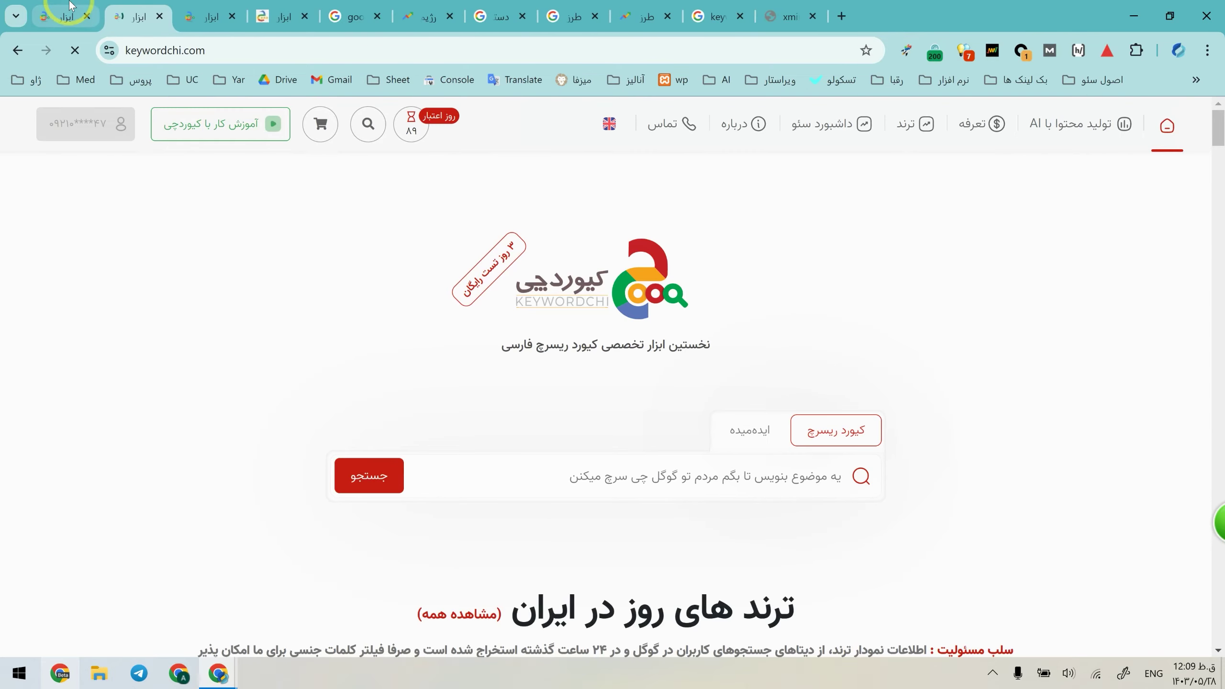
middle_click(69, 5)
Step: Look over the "دستور پخت" keyword report and close its tab
key("ctrl+Tab")
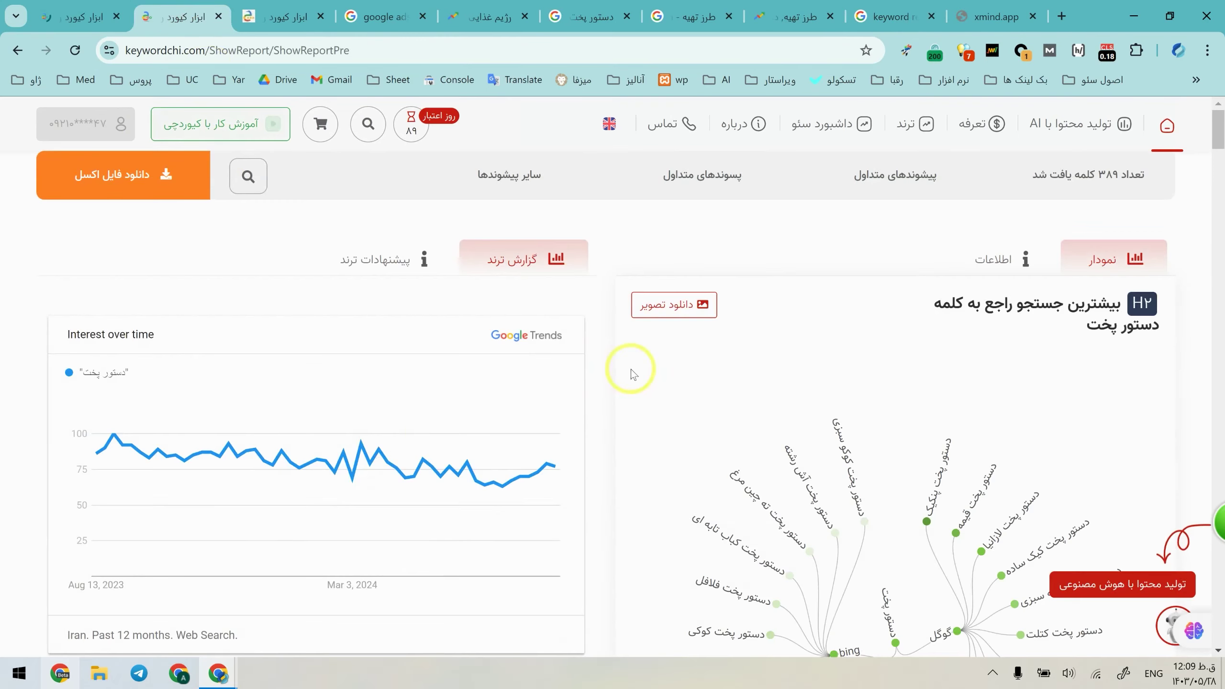
scroll(1099, 340, "down", 5)
scroll(985, 282, "down", 5)
scroll(1001, 351, "up", 5)
scroll(569, 302, "up", 5)
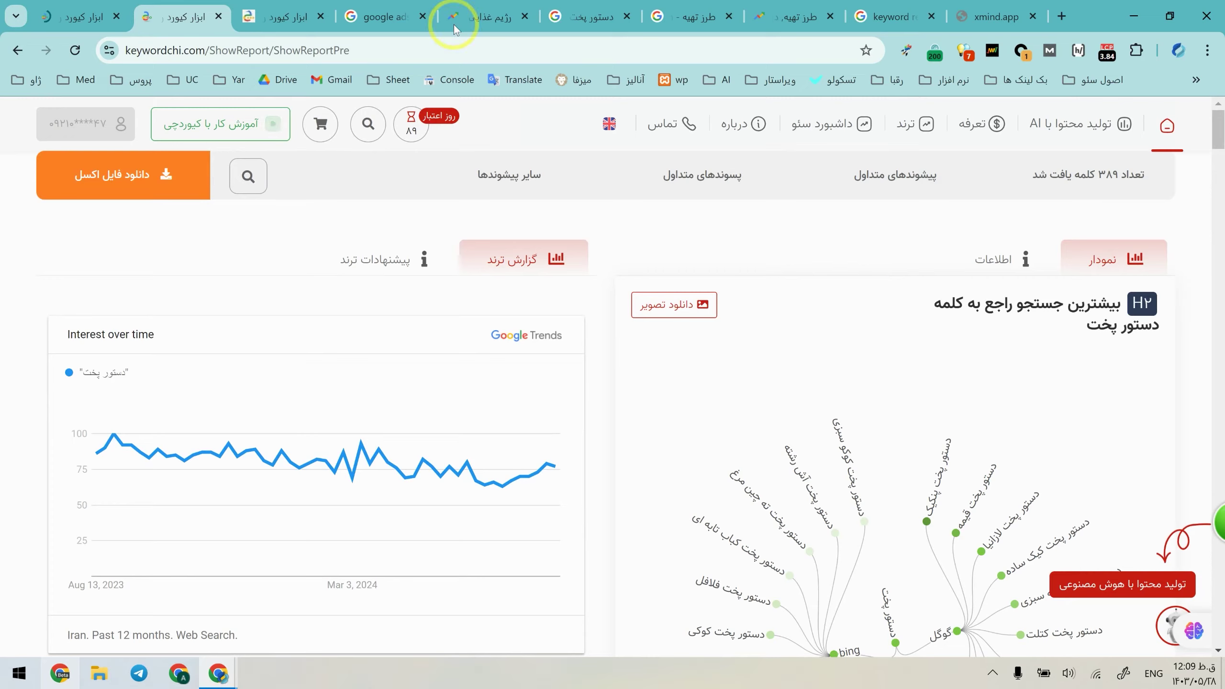
middle_click(188, 8)
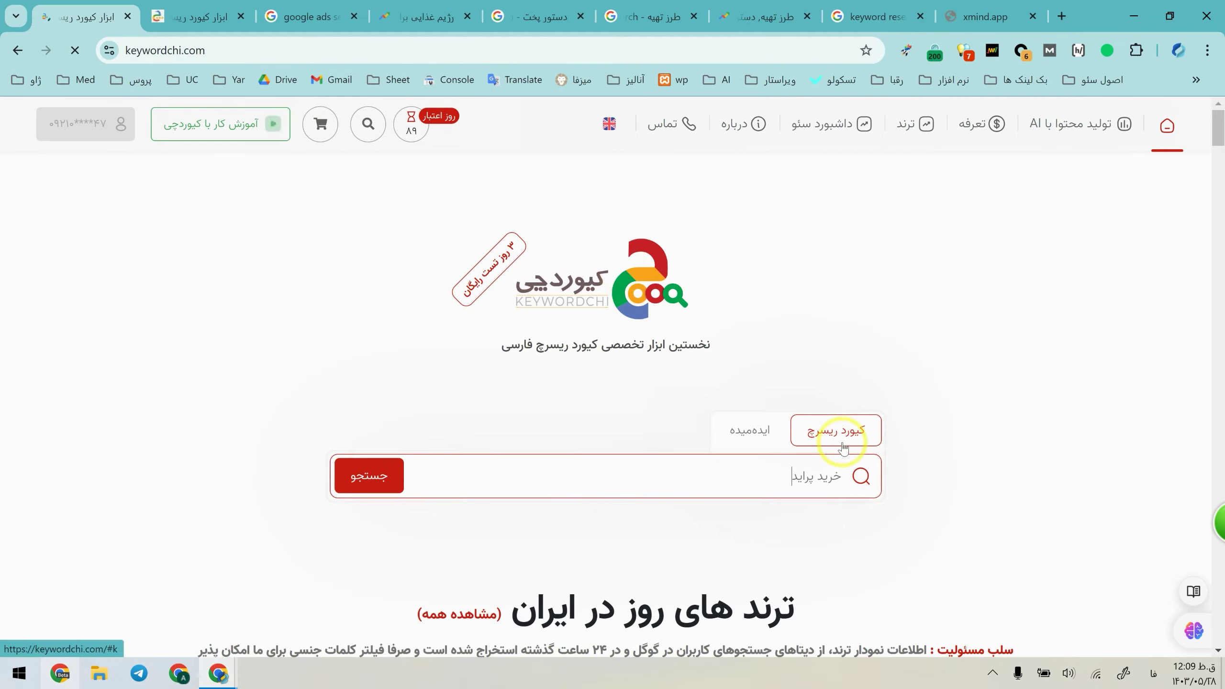
Step: Run a keyword research for "خرید پراید" and show its most-searched keywords as Google and Bing lists instead of the graph
left_click(843, 448)
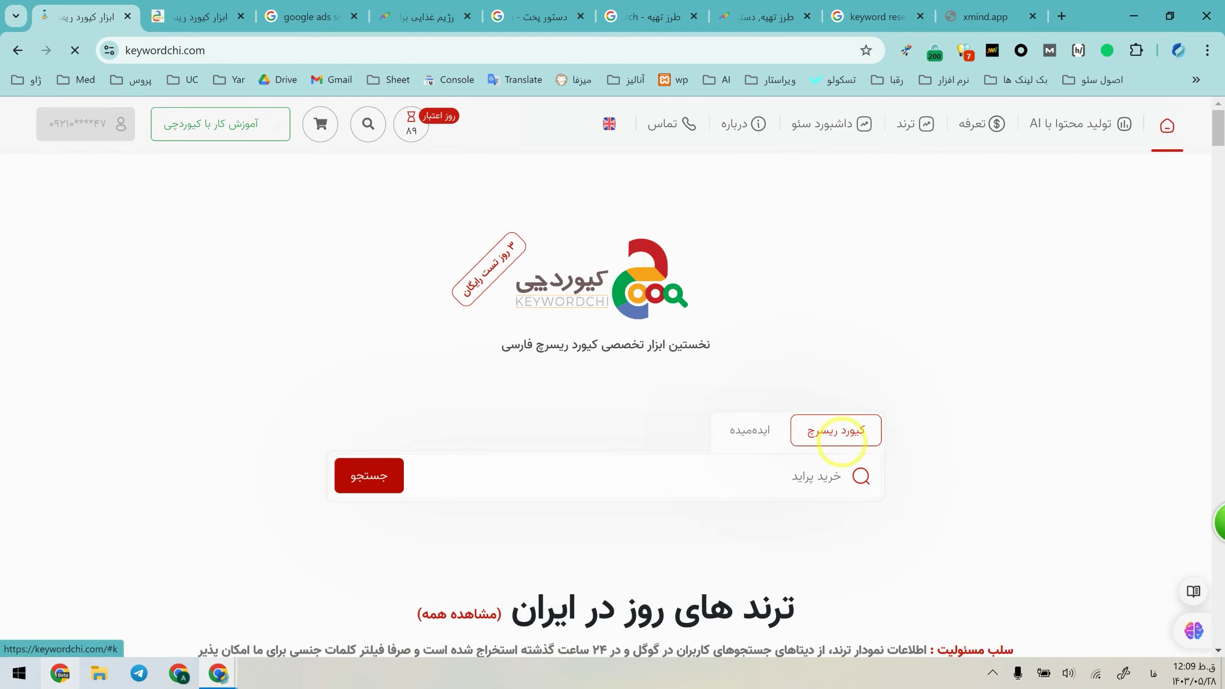
scroll(1018, 274, "down", 3)
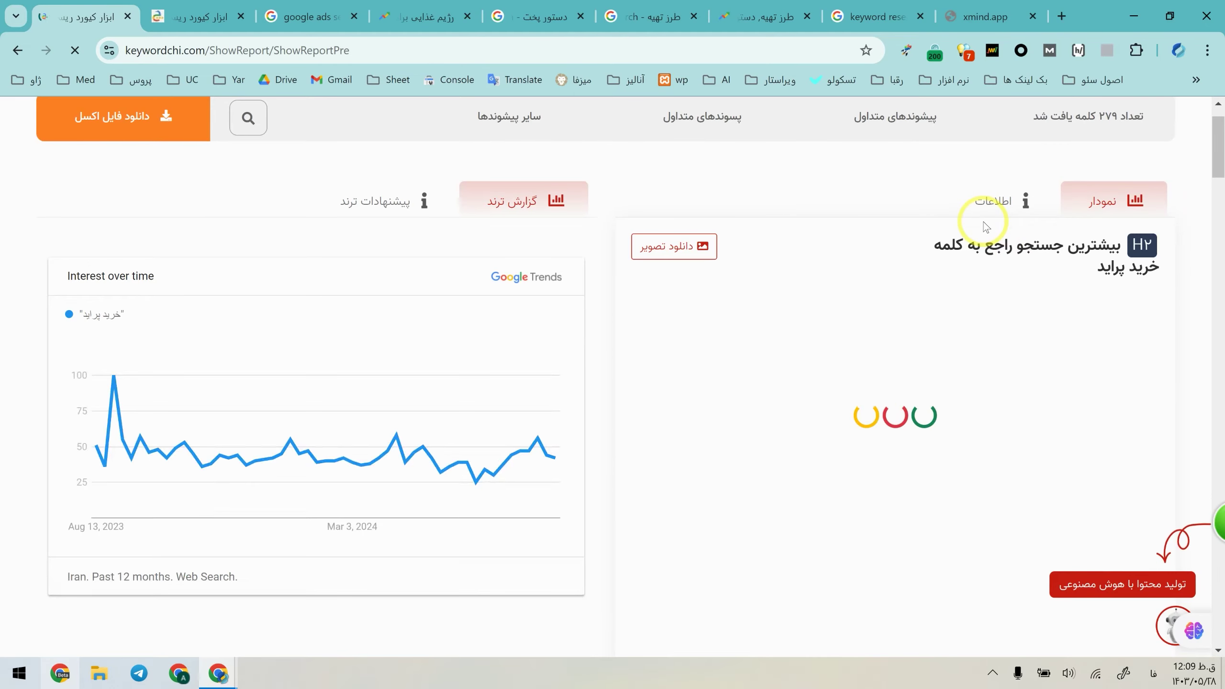
scroll(976, 326, "down", 4)
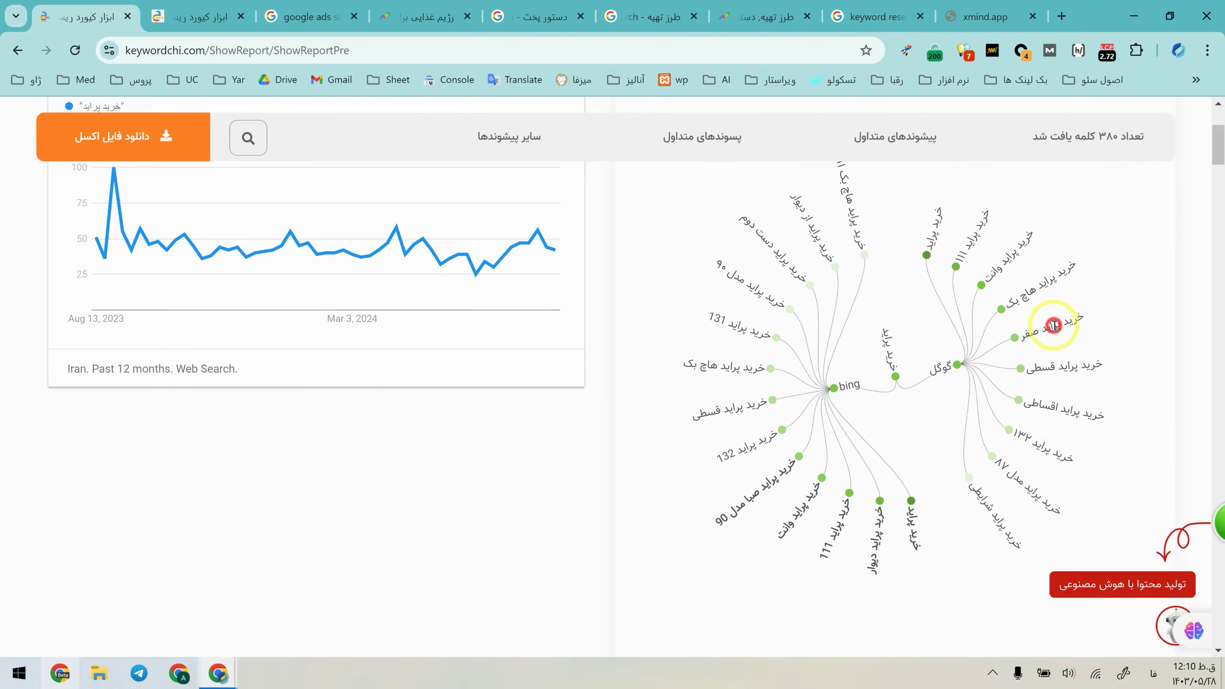
scroll(1047, 289, "up", 4)
left_click(1014, 211)
scroll(1128, 384, "down", 4)
scroll(1129, 384, "up", 4)
Step: Generate the keyword report for "خرید پراید صفر" and open the Google results for "خرید پراید صفر از کارخانه"
left_click(1075, 397)
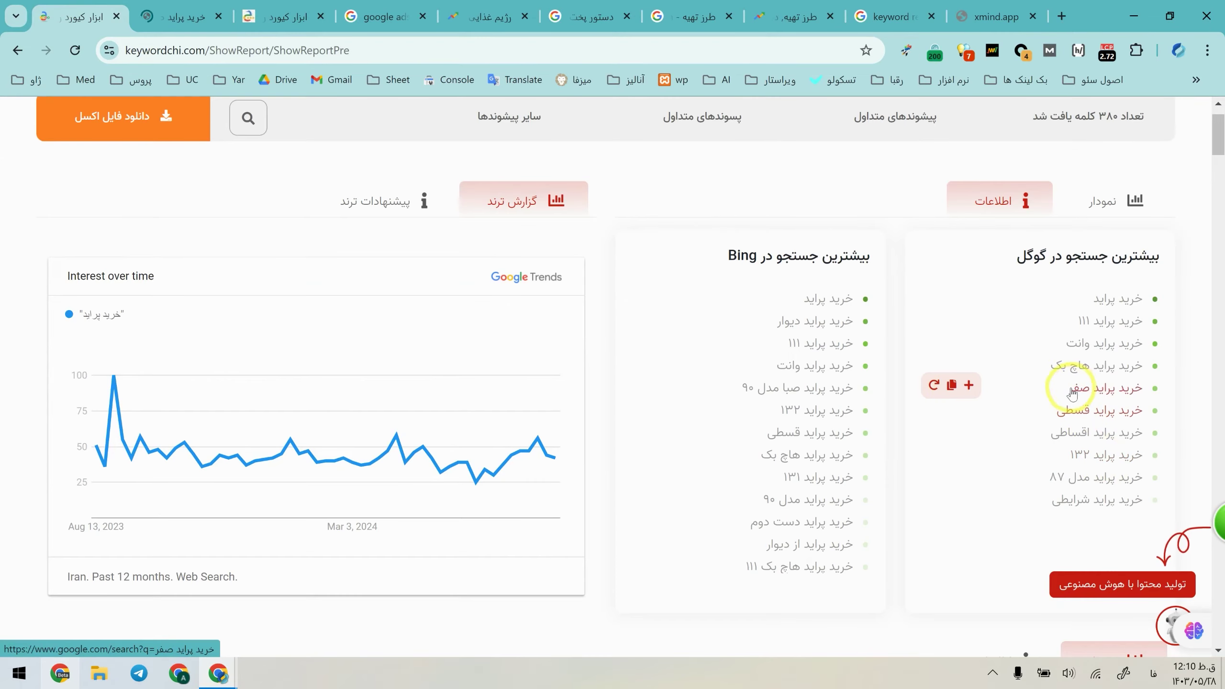
left_click(934, 386)
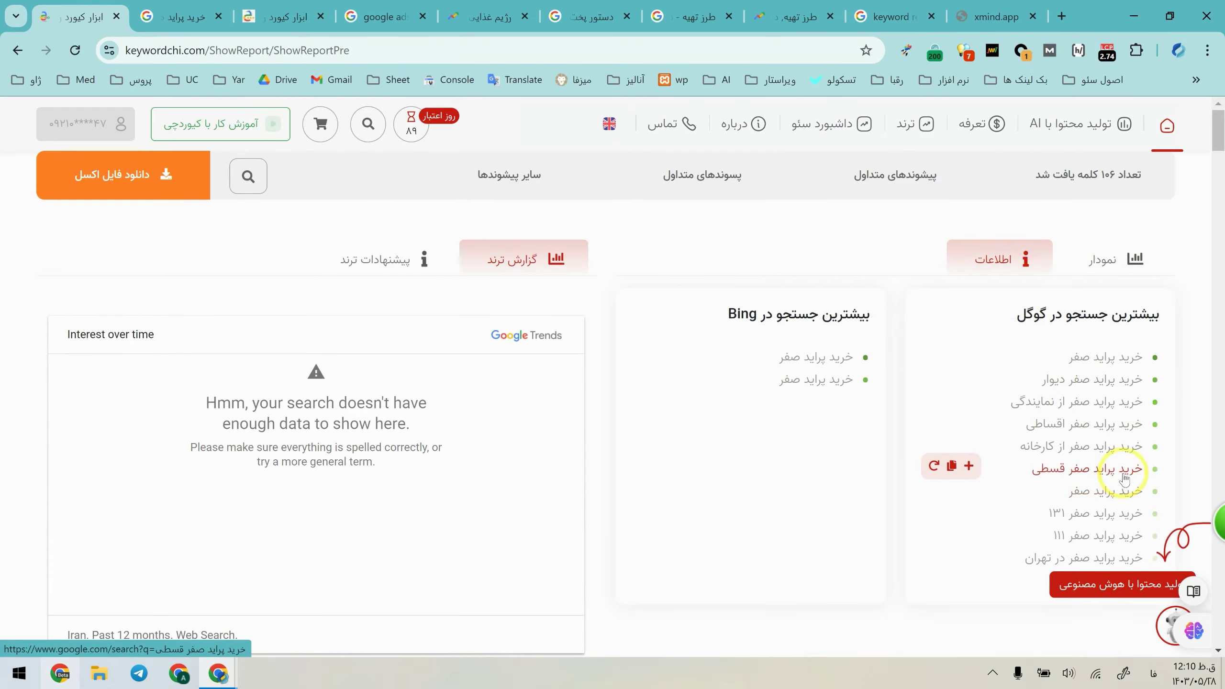
middle_click(1038, 448)
left_click(235, 7)
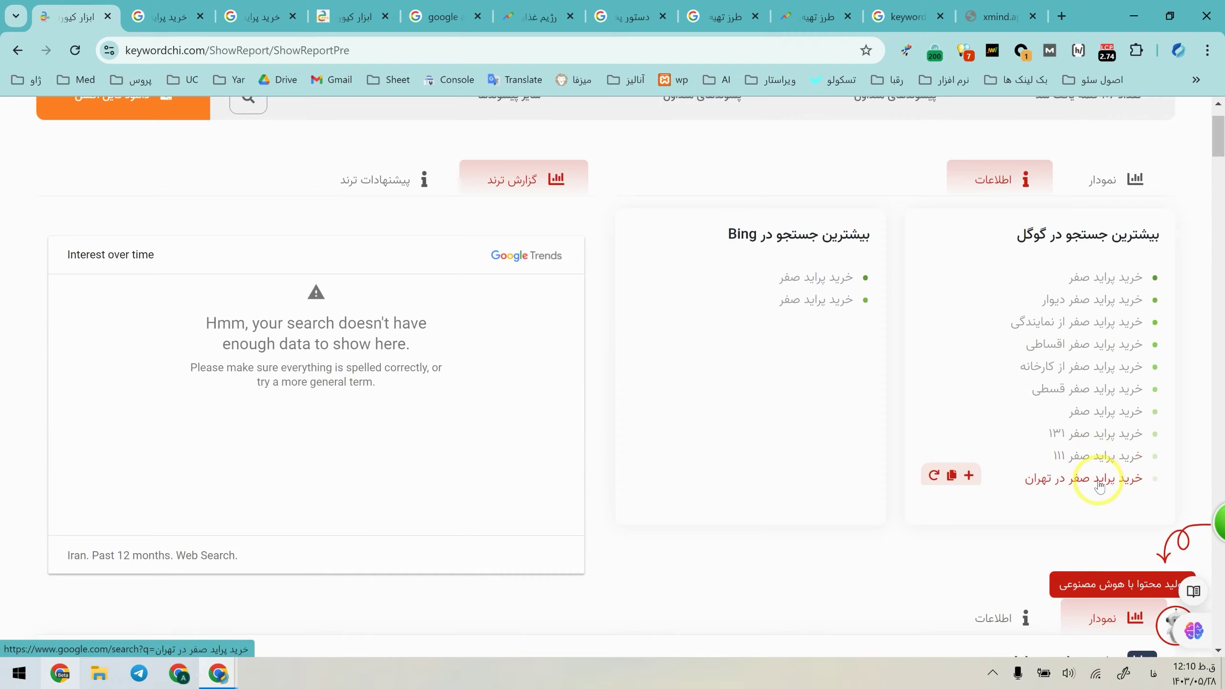
Step: Check the Google results for "خرید پراید صفر در تهران" and "خرید پراید صفر ۱۱۱" from the report's Google keyword list
left_click(1100, 482)
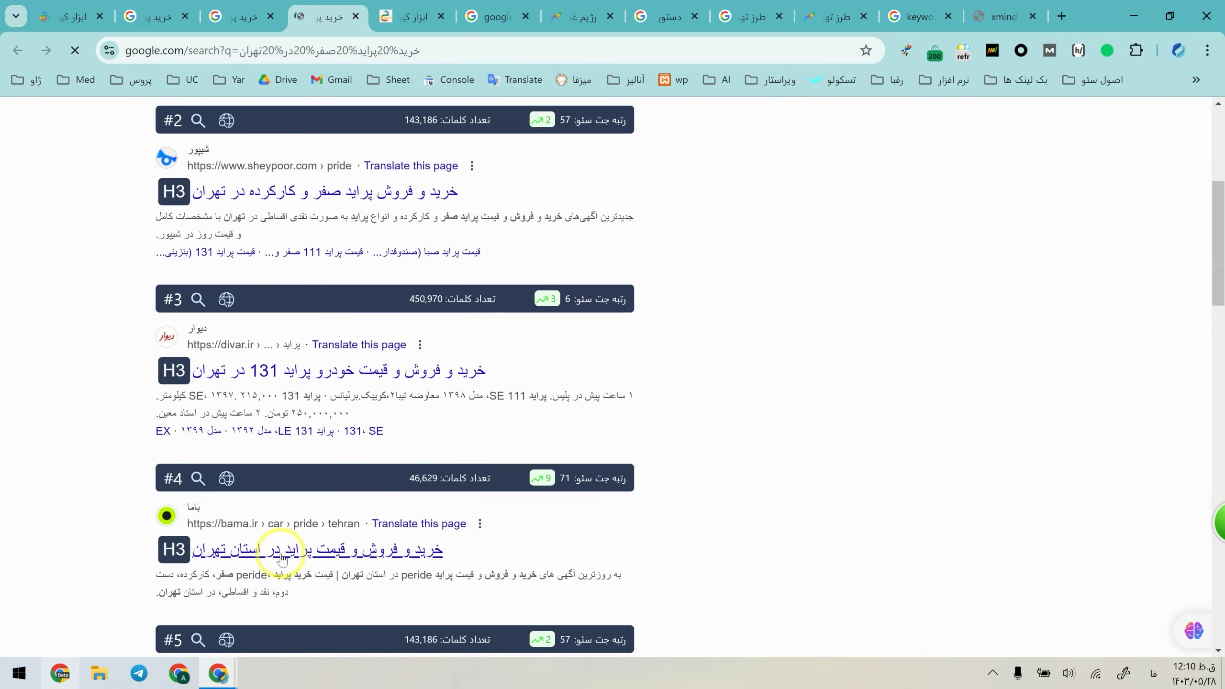
scroll(282, 560, "up", 4)
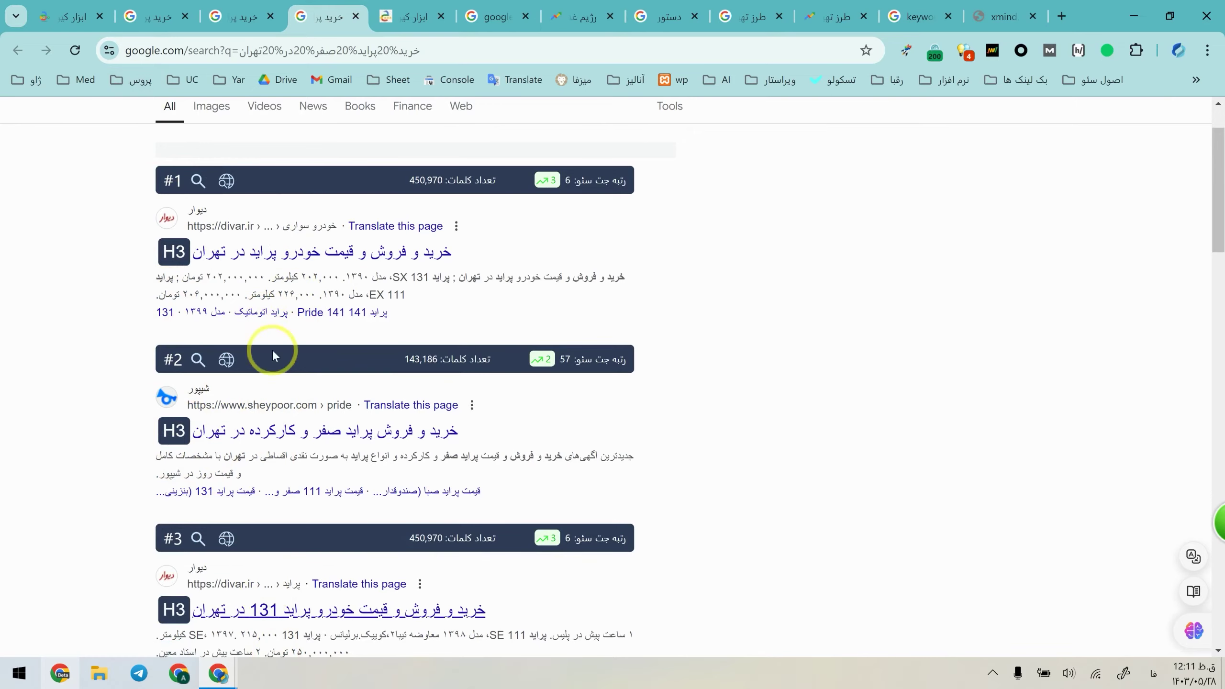
key("ctrl+1")
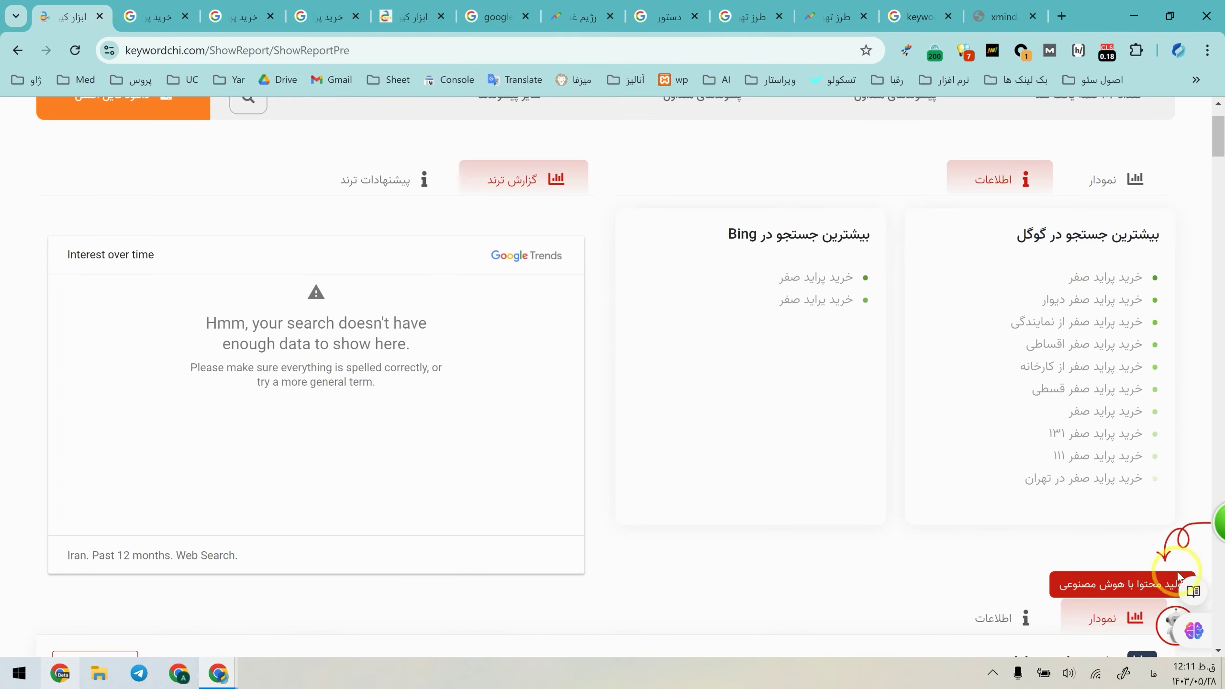
middle_click(1097, 456)
left_click(369, 18)
key("ctrl+1")
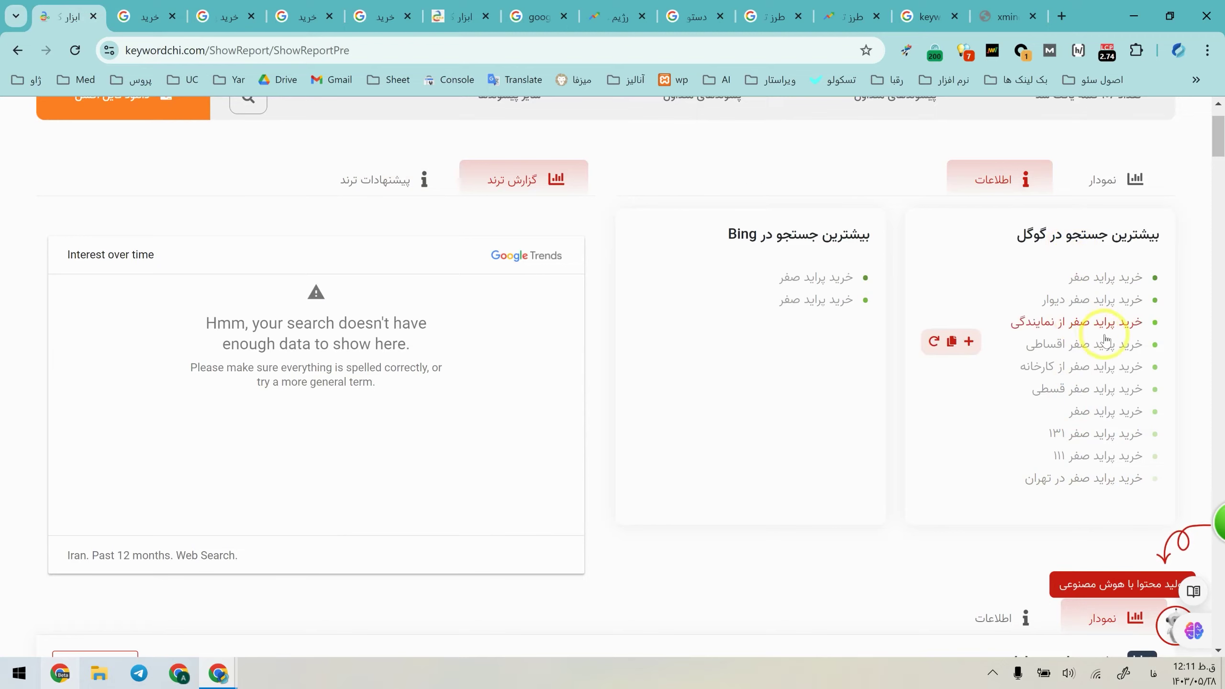
Step: View the Google results for "خرید پراید صفر قسطی", then close the extra result tabs and return to the keyword report
left_click(1085, 389)
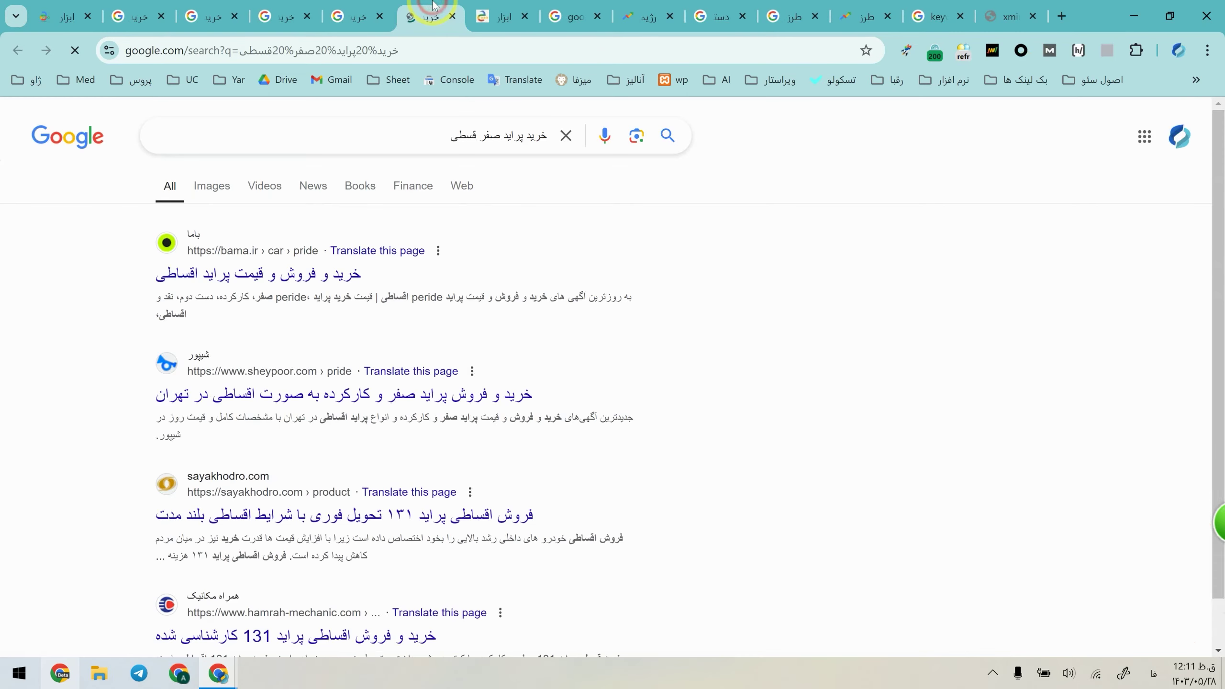
left_click(163, 13)
left_click(163, 13)
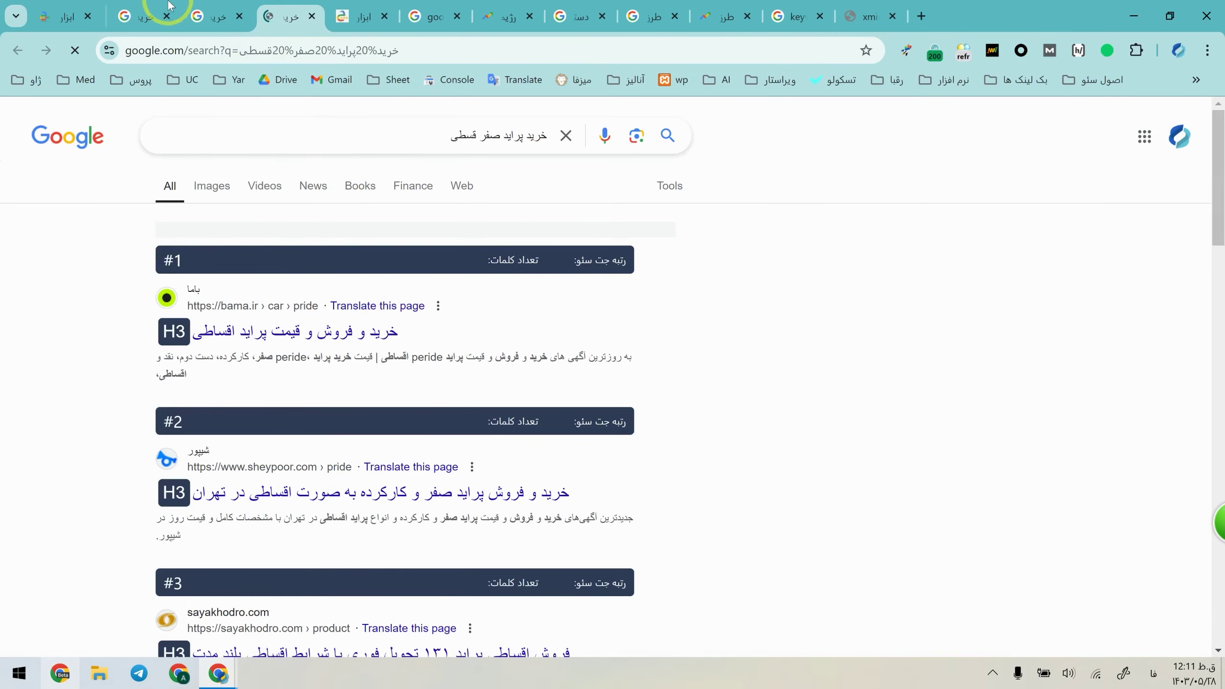
left_click(163, 13)
left_click(163, 13)
left_click(82, 16)
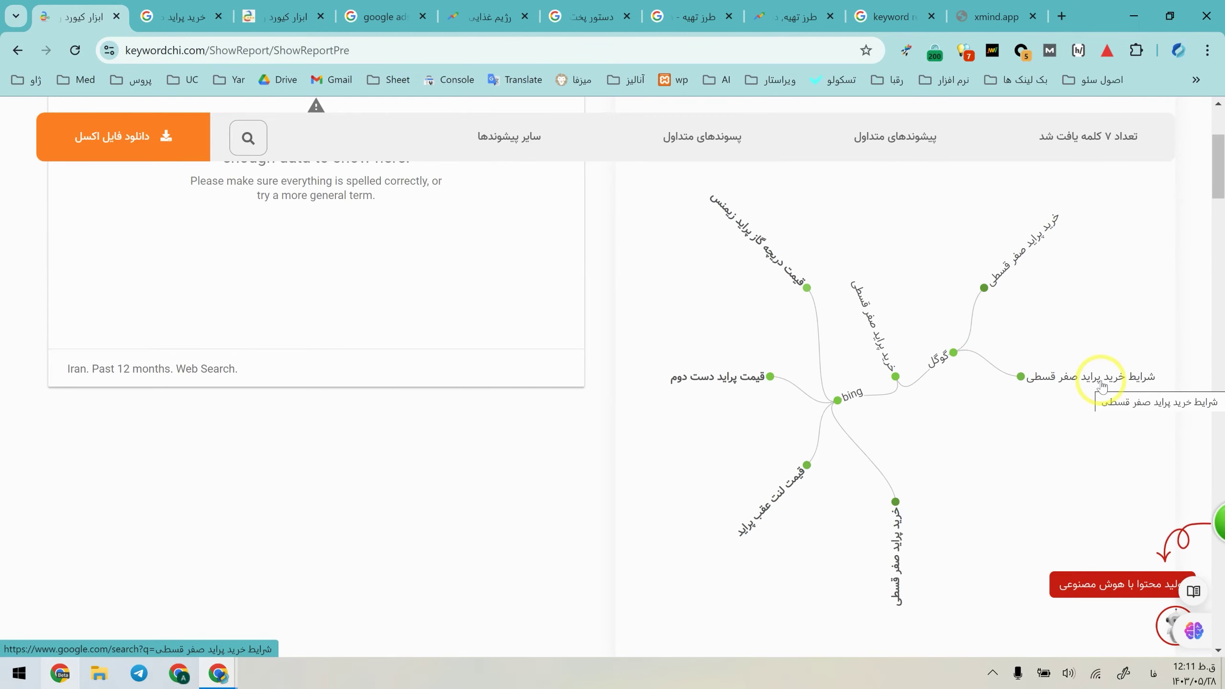
Step: Open the Google results for "شرایط خرید پراید صفر قسطی" from the keyword graph and review the ranking pages and search suggestions
left_click(1102, 386)
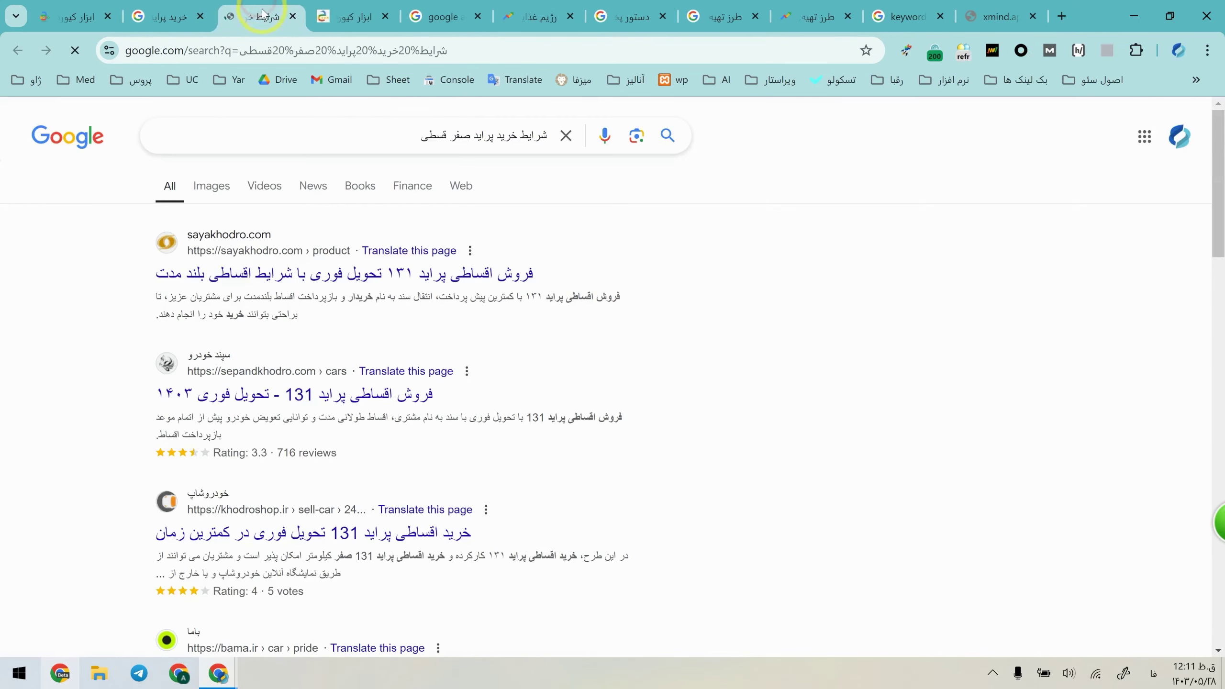
scroll(451, 492, "down", 5)
scroll(329, 443, "up", 5)
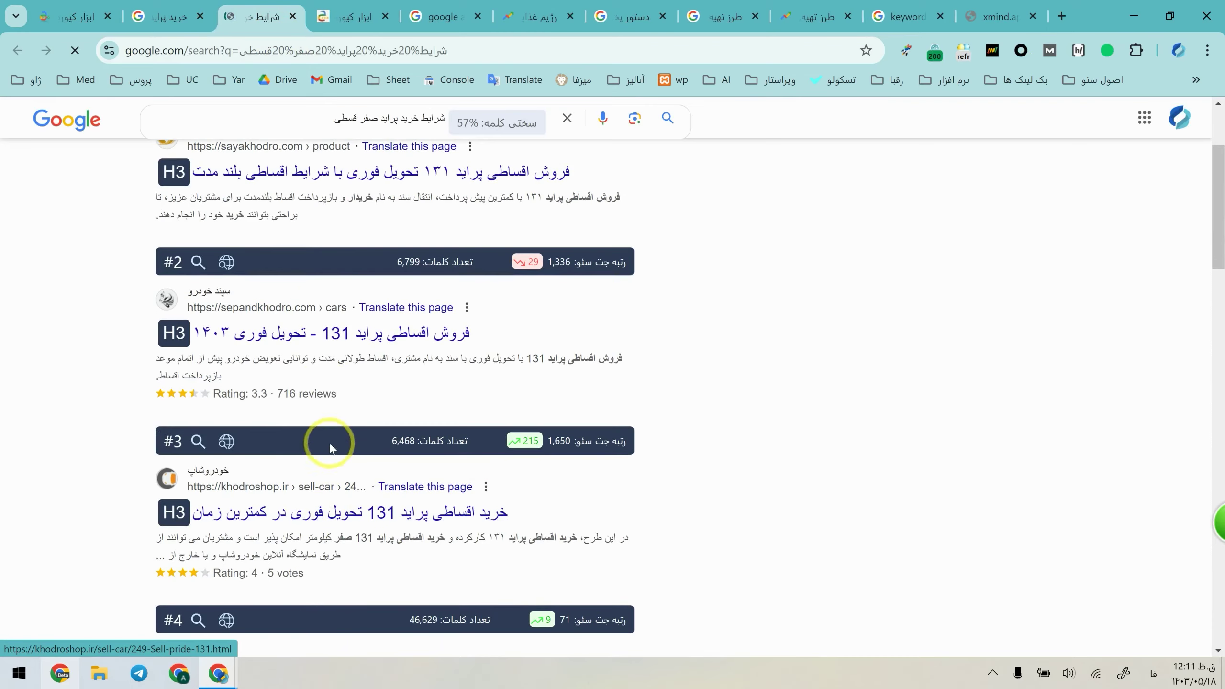
scroll(314, 324, "down", 7)
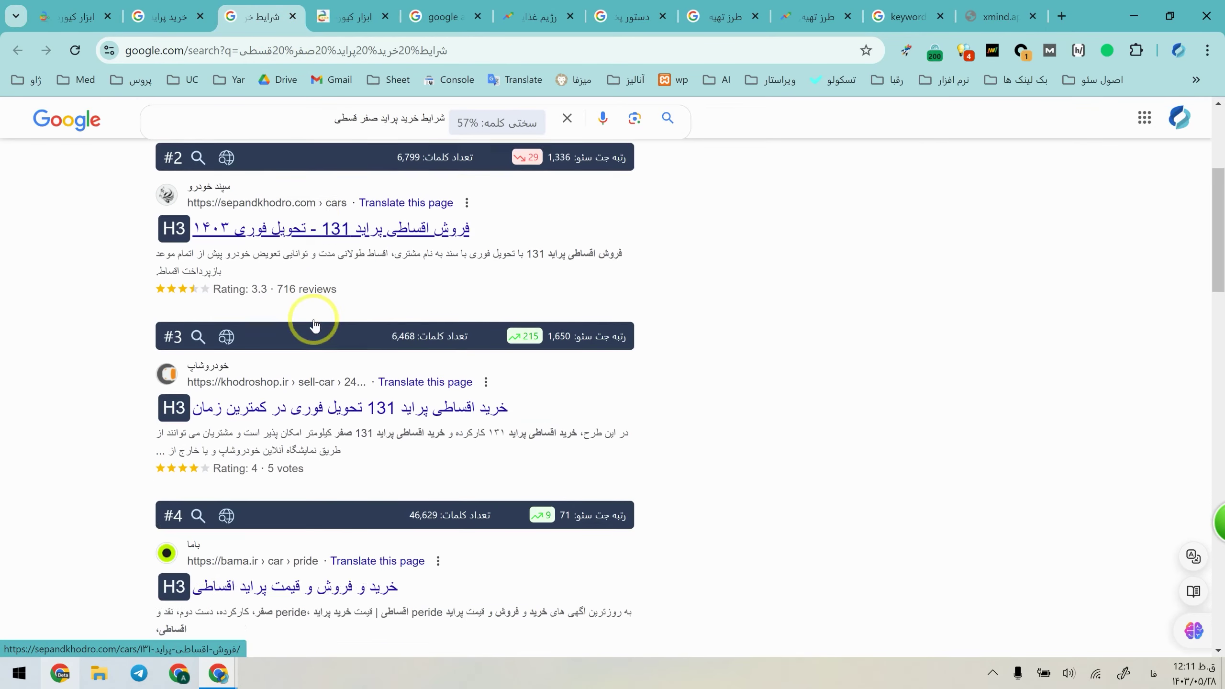
scroll(314, 320, "up", 7)
left_click_drag(316, 136, 423, 135)
left_click(424, 135)
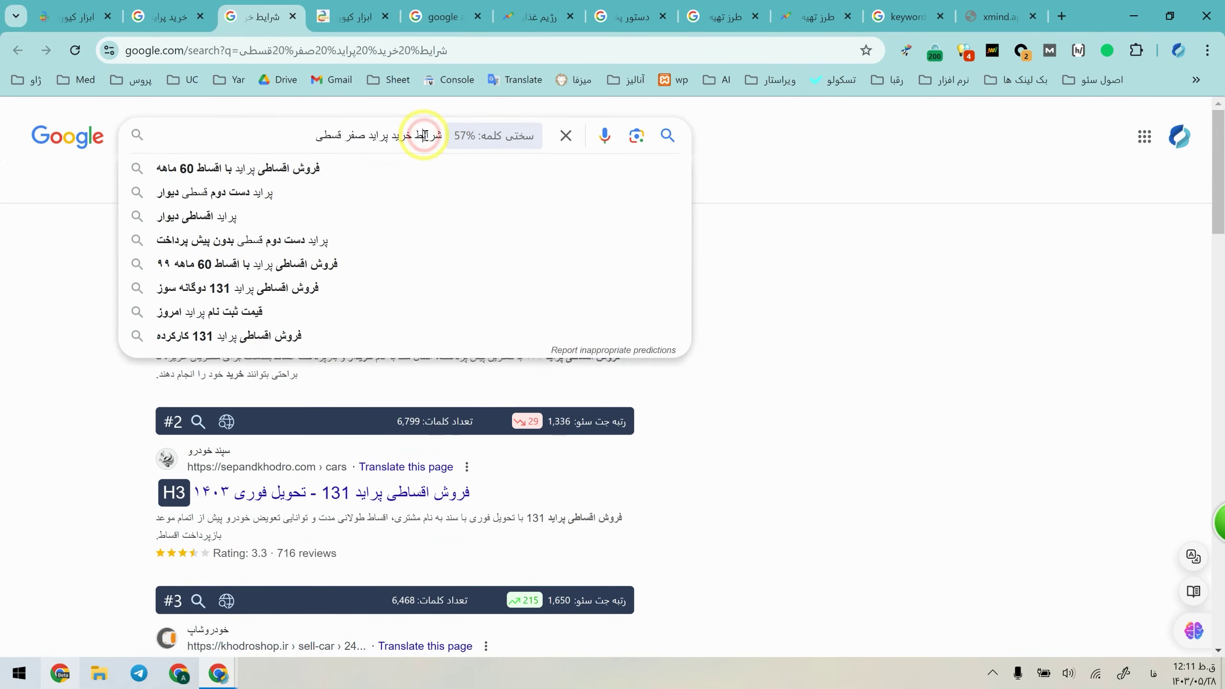
left_click(8, 332)
Step: Return to the "خرید پراید صفر قسطی" report and look over its common-prefix section and most-searched keyword lists
left_click(84, 4)
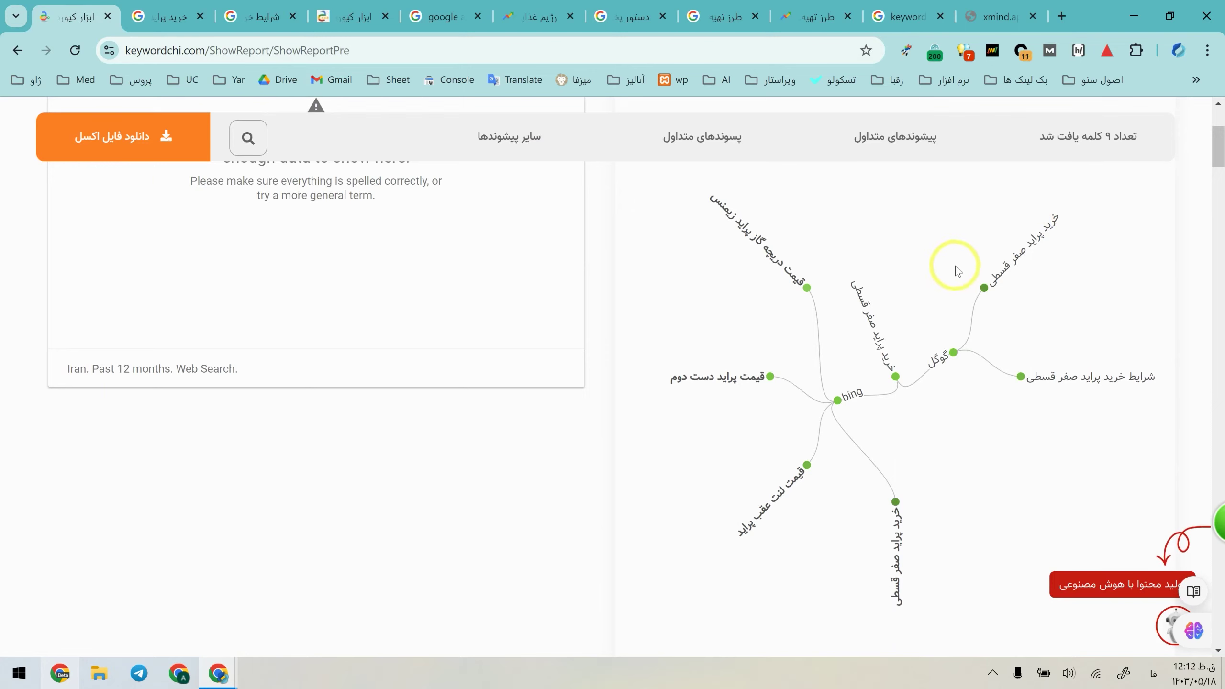
scroll(958, 270, "down", 8)
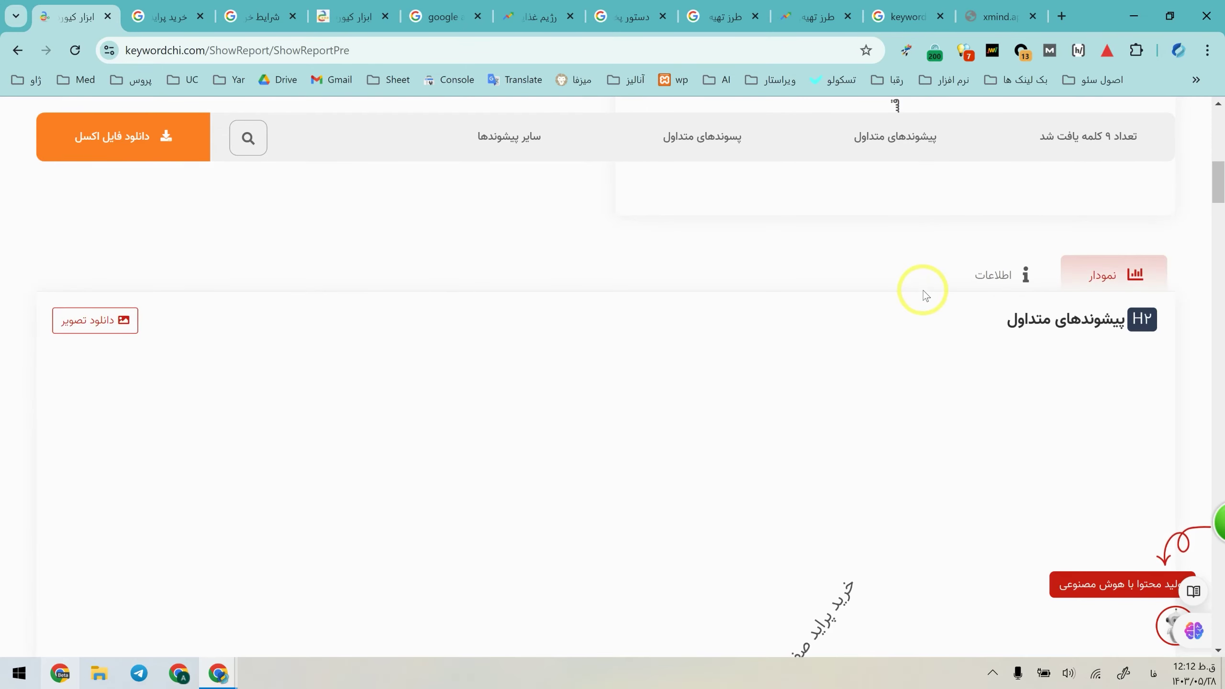
scroll(926, 295, "up", 10)
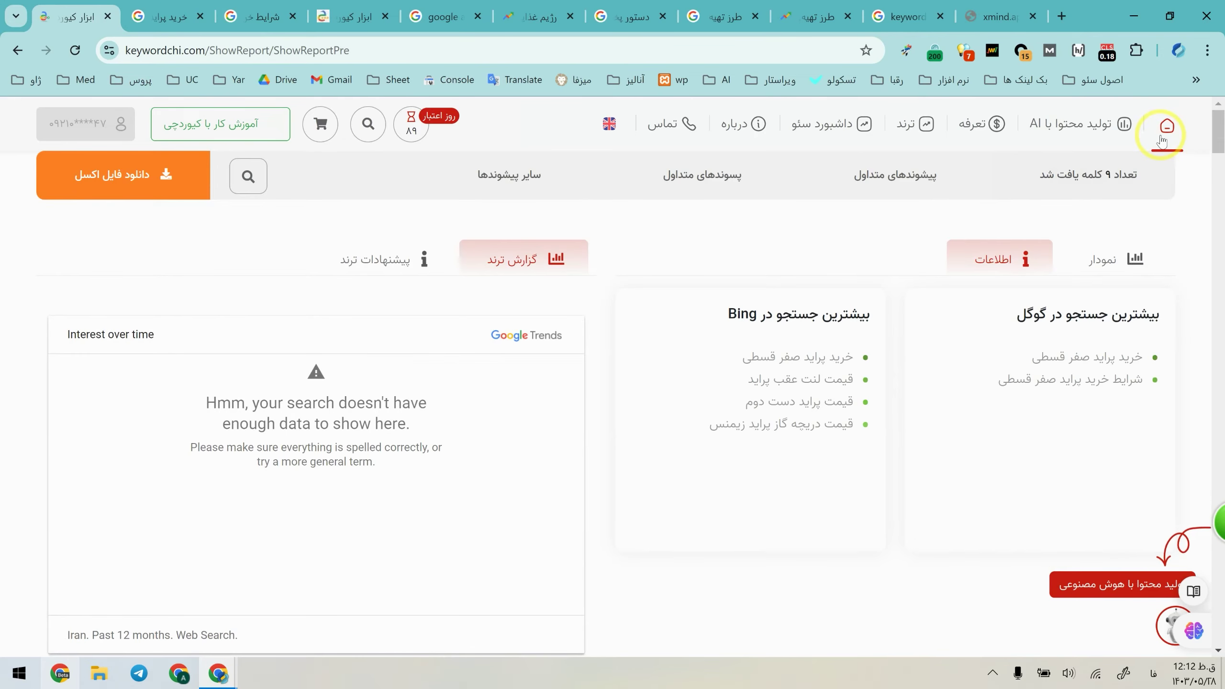
Step: Generate keyword ideas for "دستور پخت کیک شکلاتی" with Keywordchi's "ایده‌میده" tool and review the suggested phrases
left_click(1171, 134)
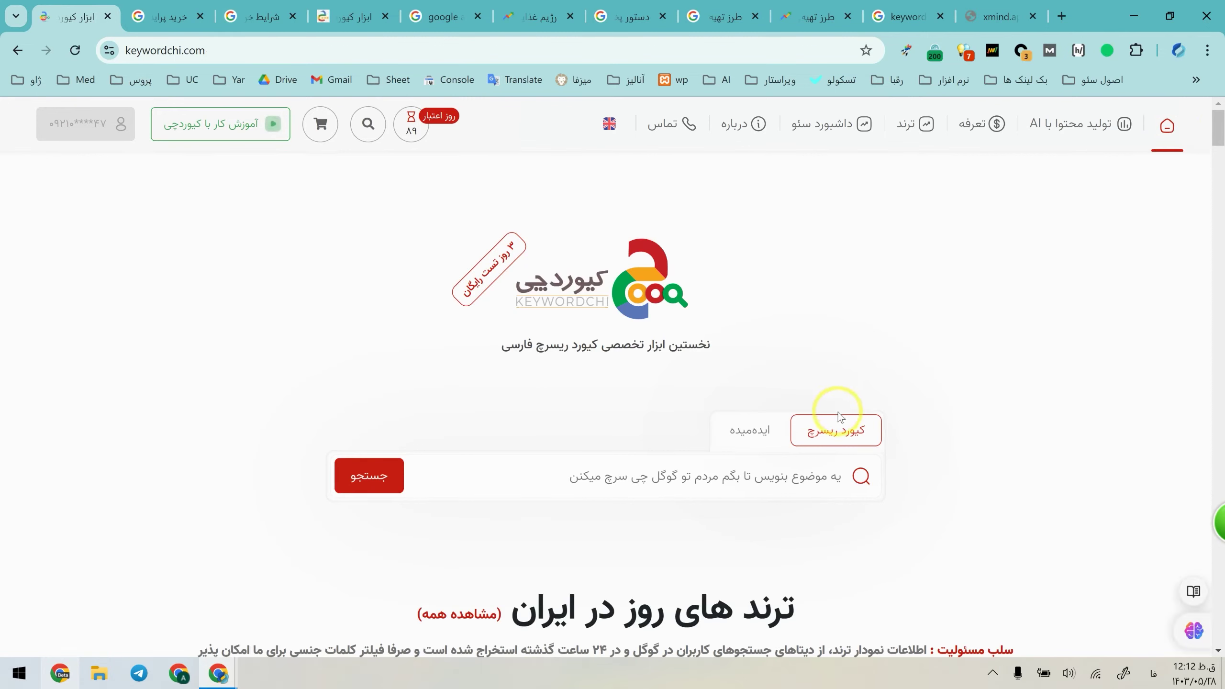
left_click(760, 435)
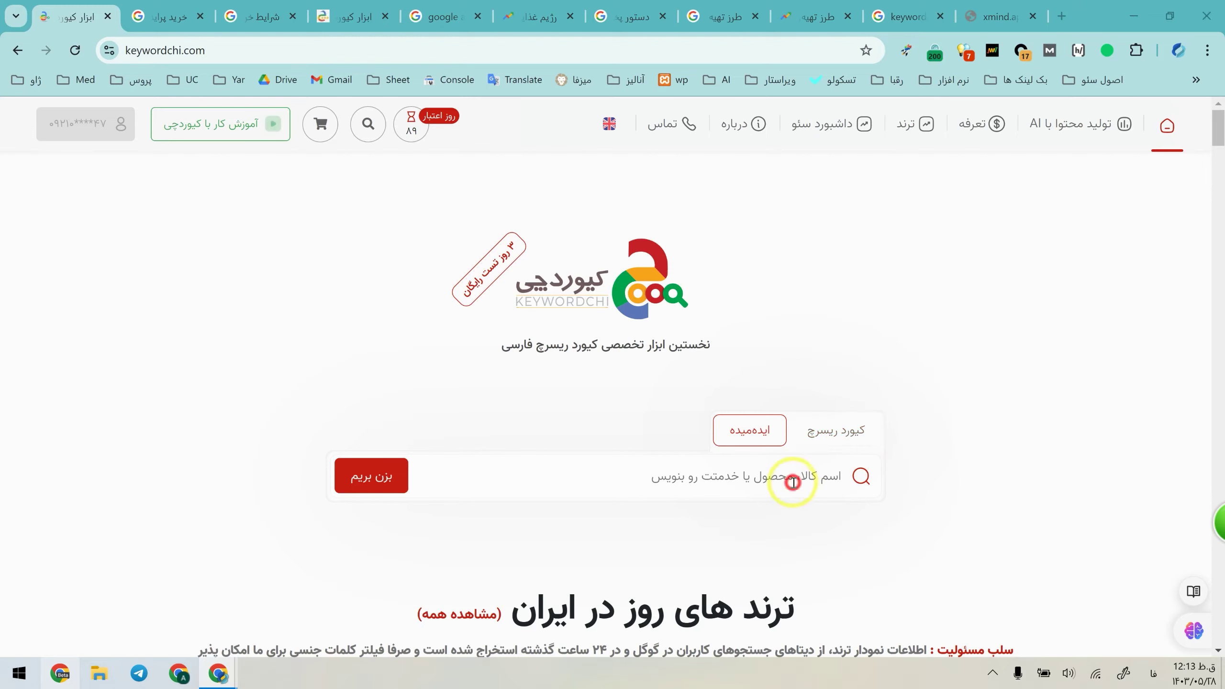
left_click(794, 480)
type("دستور پخت کیک شکلاتی")
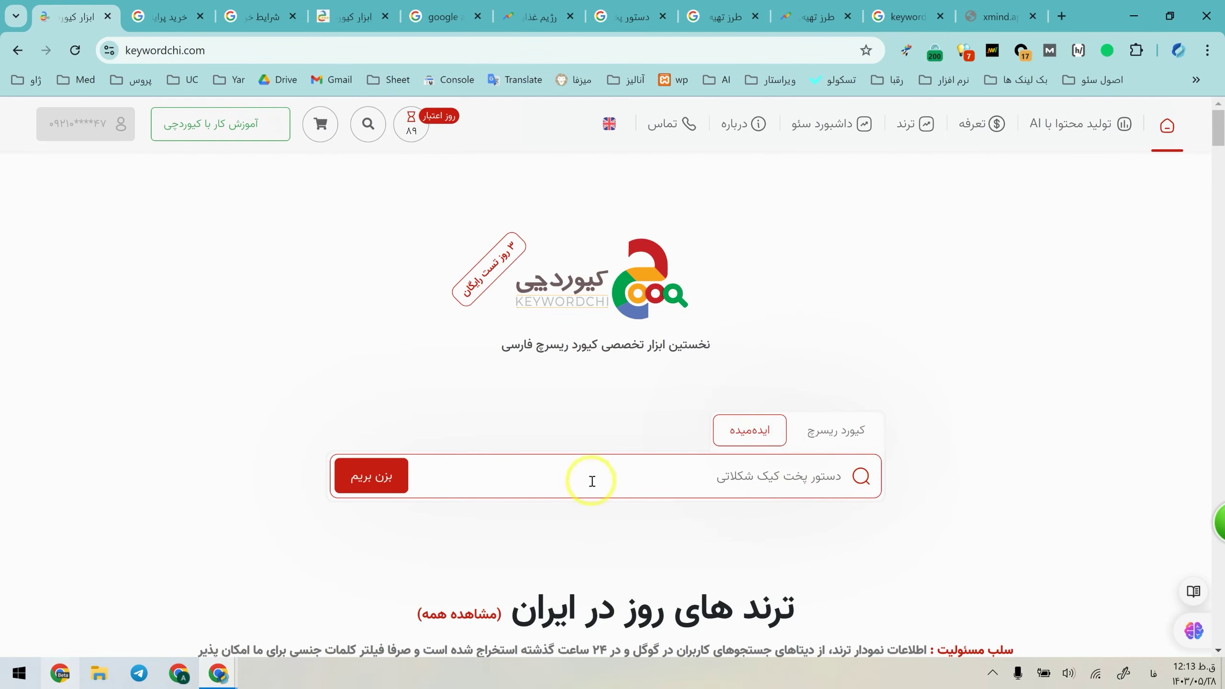
left_click(372, 477)
right_click(373, 477)
left_click(45, 430)
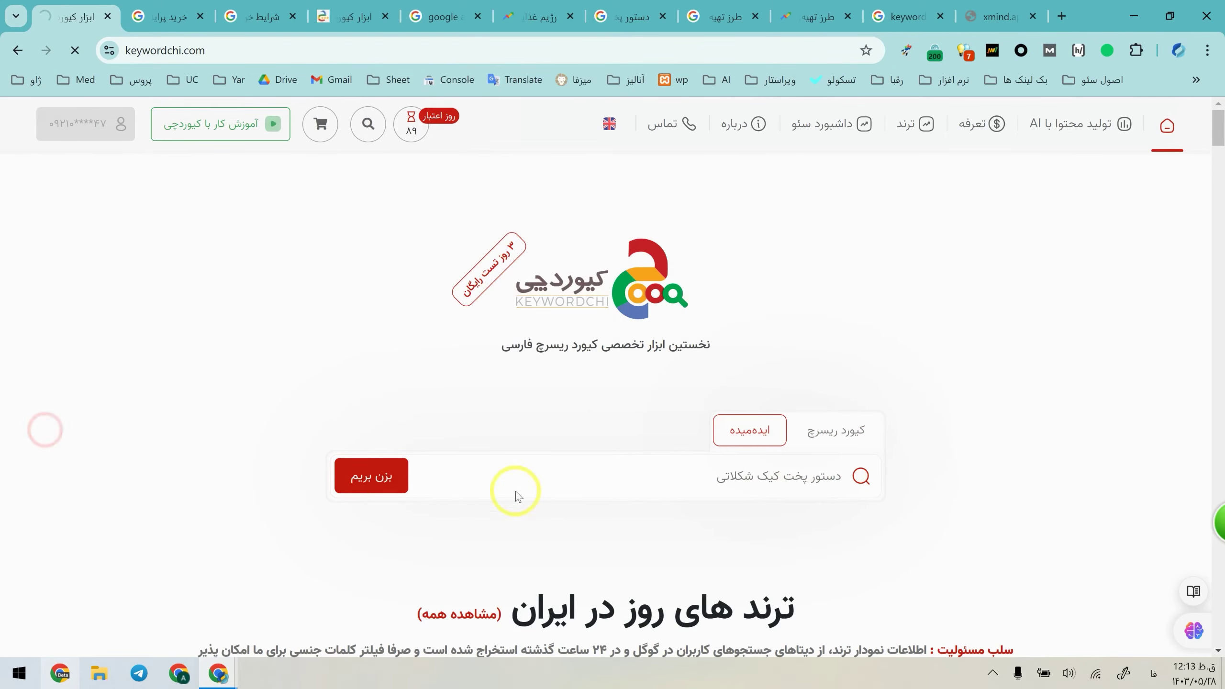
scroll(857, 313, "down", 15)
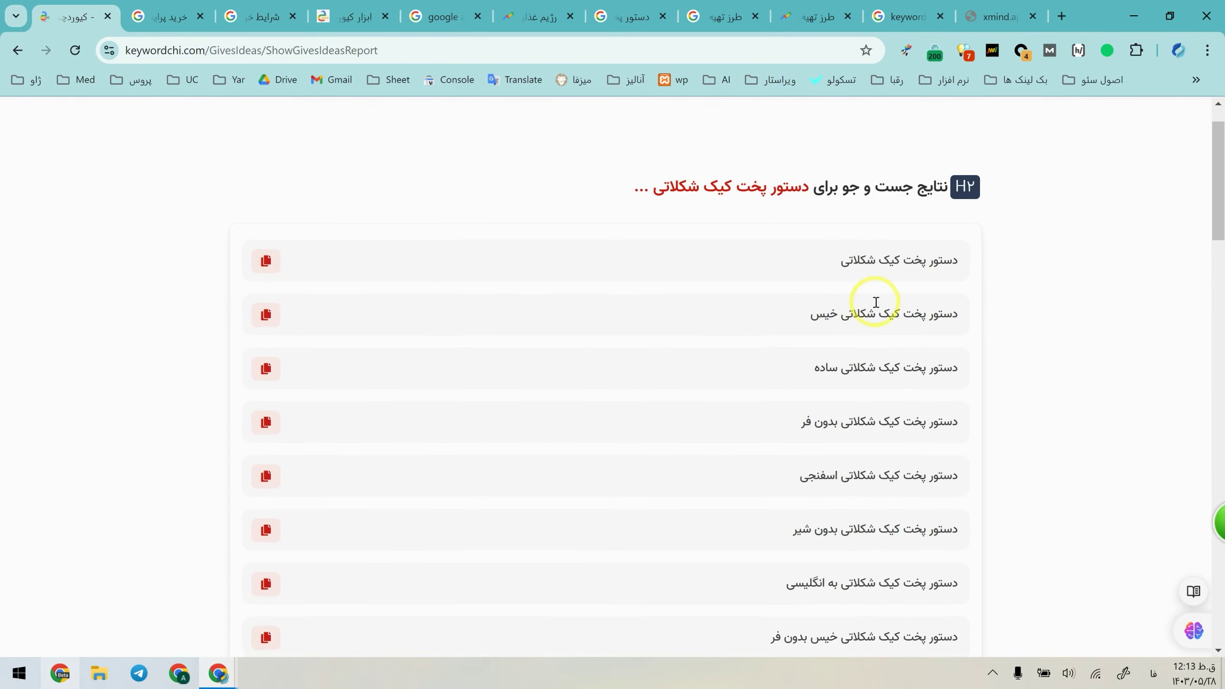
scroll(859, 340, "down", 8)
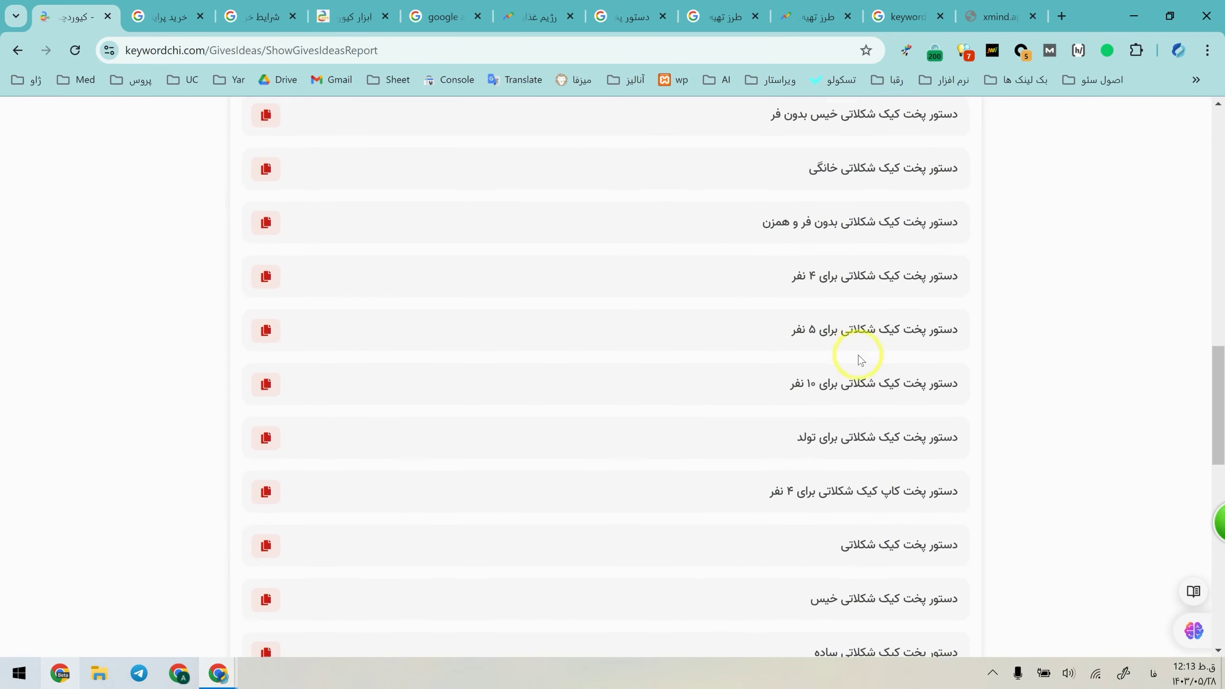
Step: Search Google for the suggested phrase "دستور پخت کیک شکلاتی بدون فر" and find that exact phrase within the results page
scroll(863, 385, "down", 9)
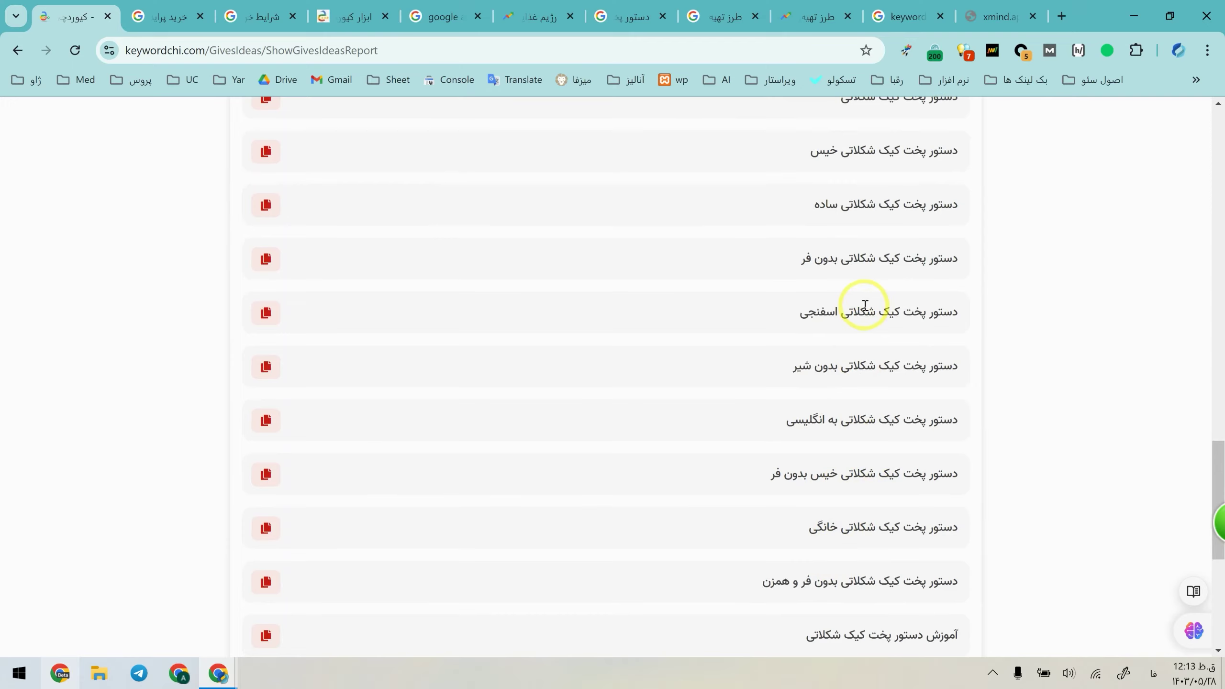
scroll(871, 435, "up", 20)
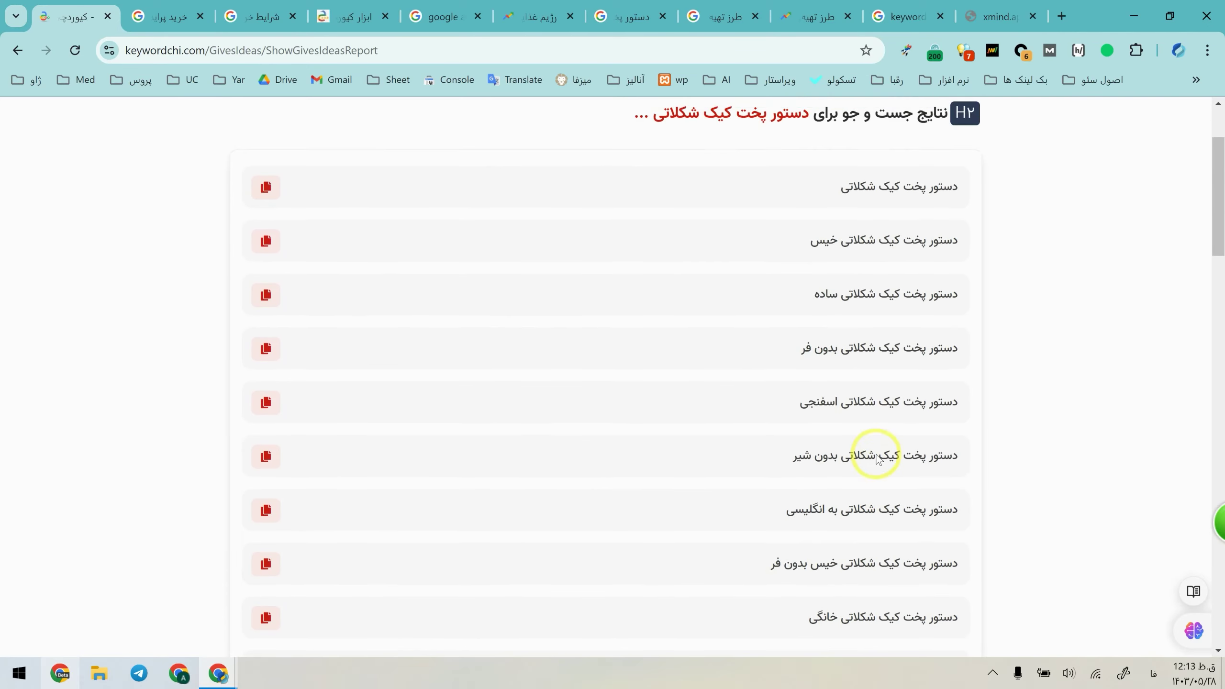
triple_click(960, 355)
left_click_drag(953, 349, 213, 13)
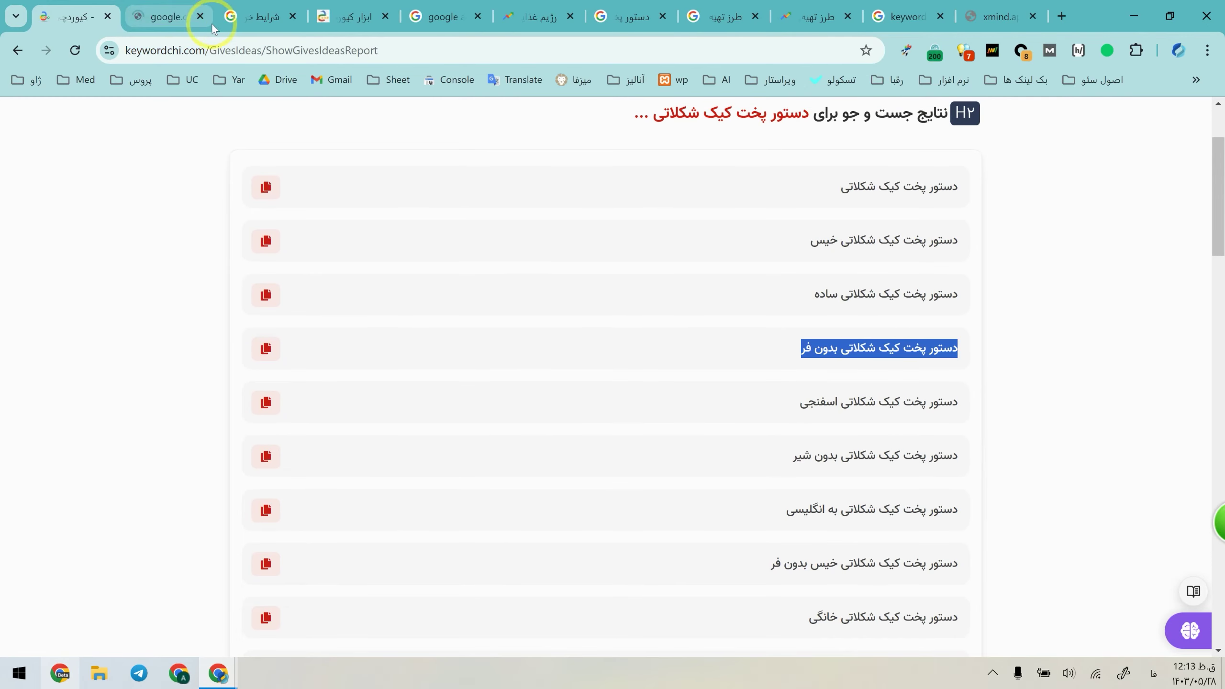
triple_click(403, 138)
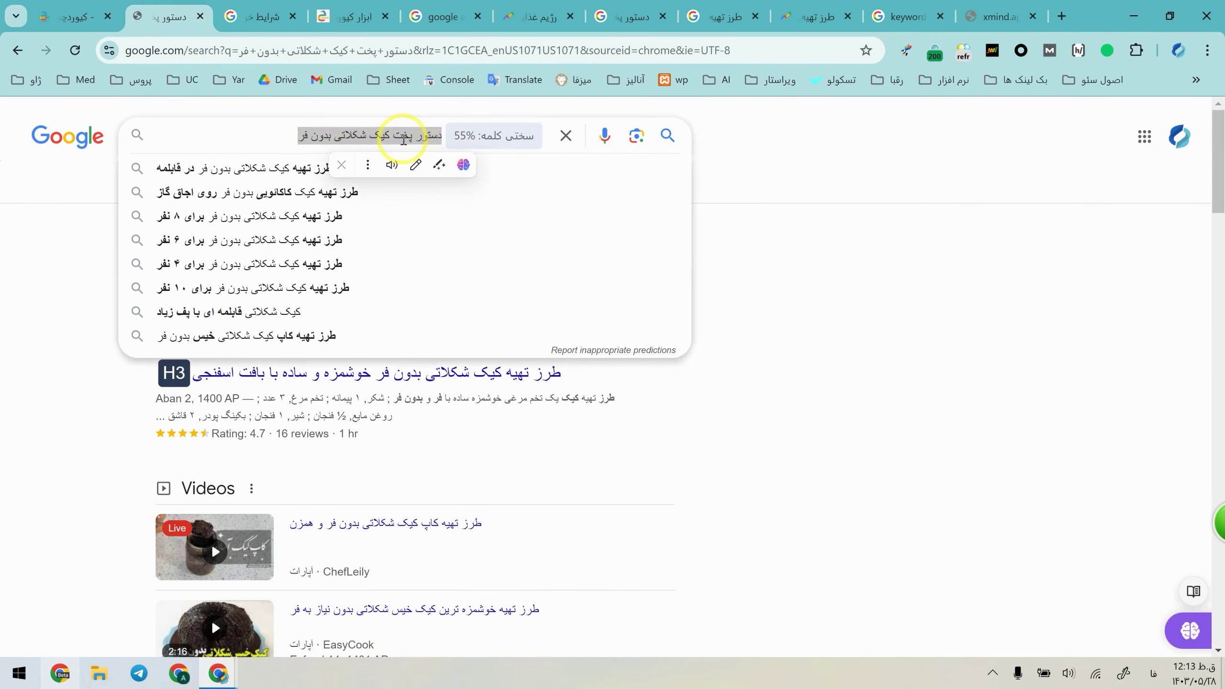
key("ctrl+f")
left_click(963, 292)
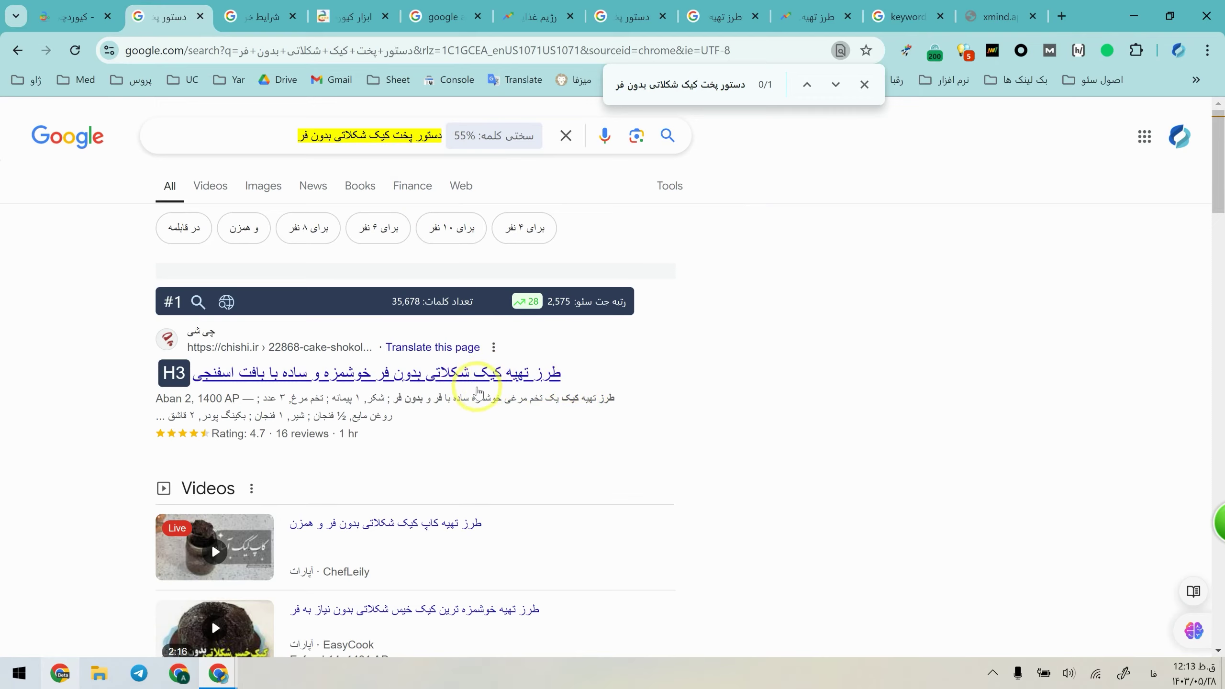
Step: Compare Keywordchi's chocolate cake idea list with the Google results for "دستور پخت کیک شکلاتی بدون فر"
left_click(81, 7)
scroll(795, 514, "down", 12)
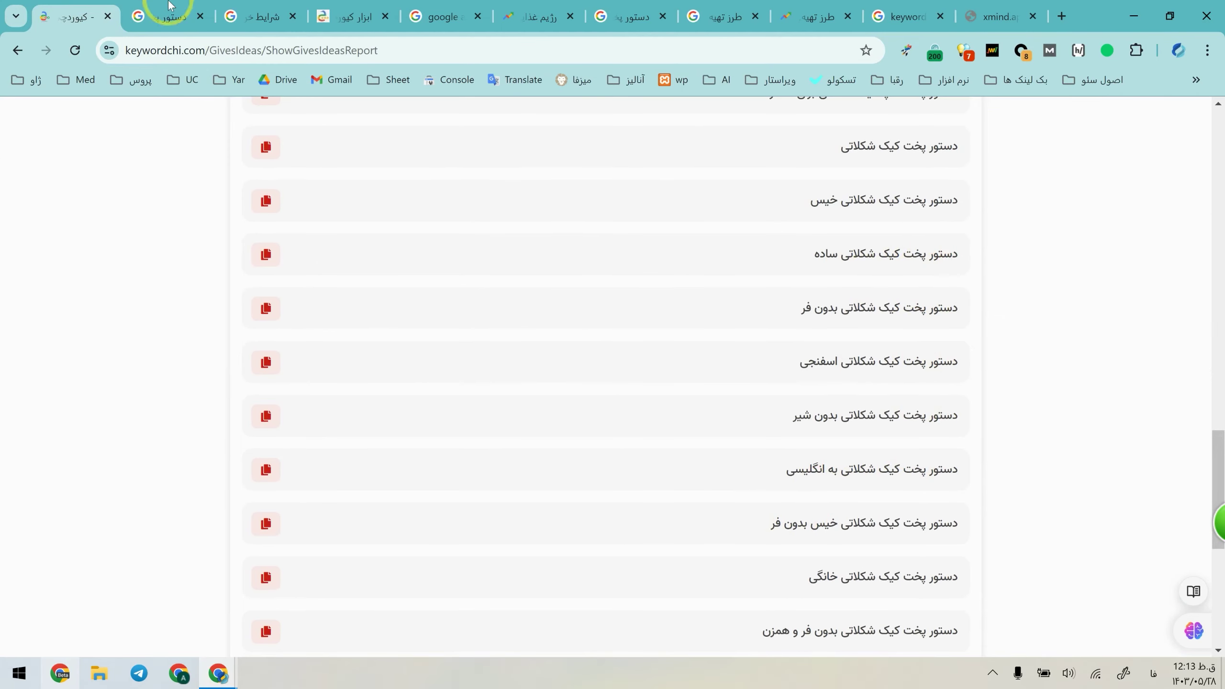
left_click(167, 16)
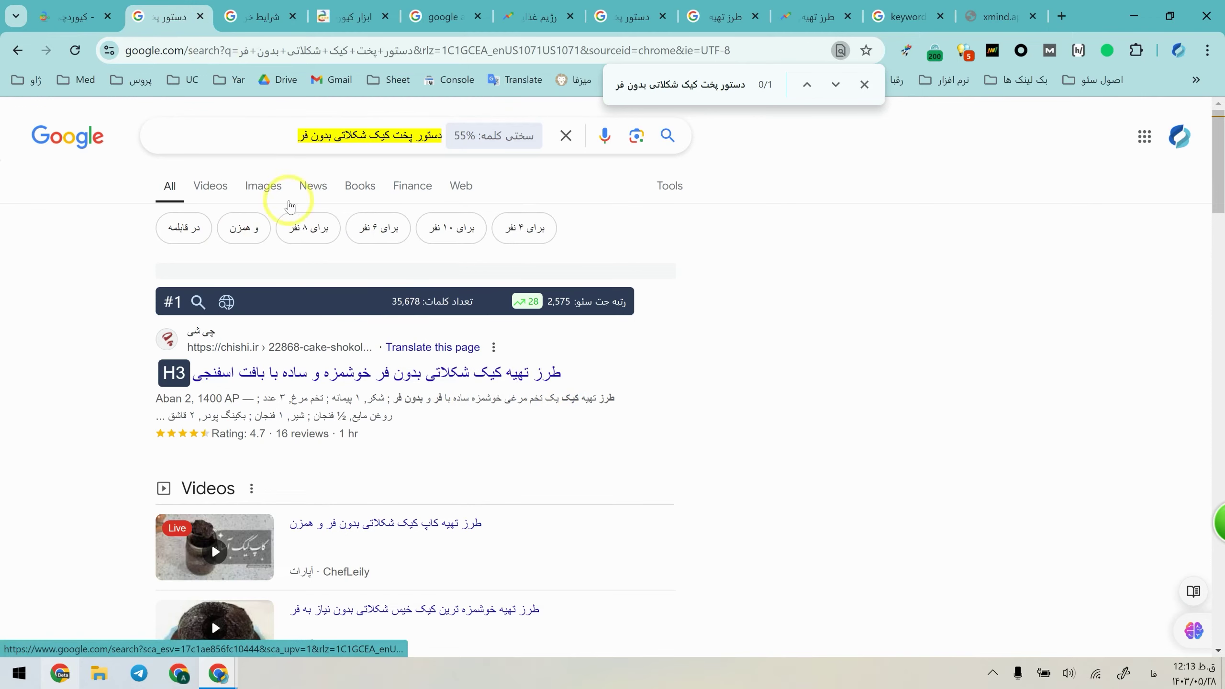
left_click(381, 140)
left_click_drag(388, 138, 444, 149)
left_click(412, 137)
key("ctrl+1")
scroll(1132, 478, "up", 10)
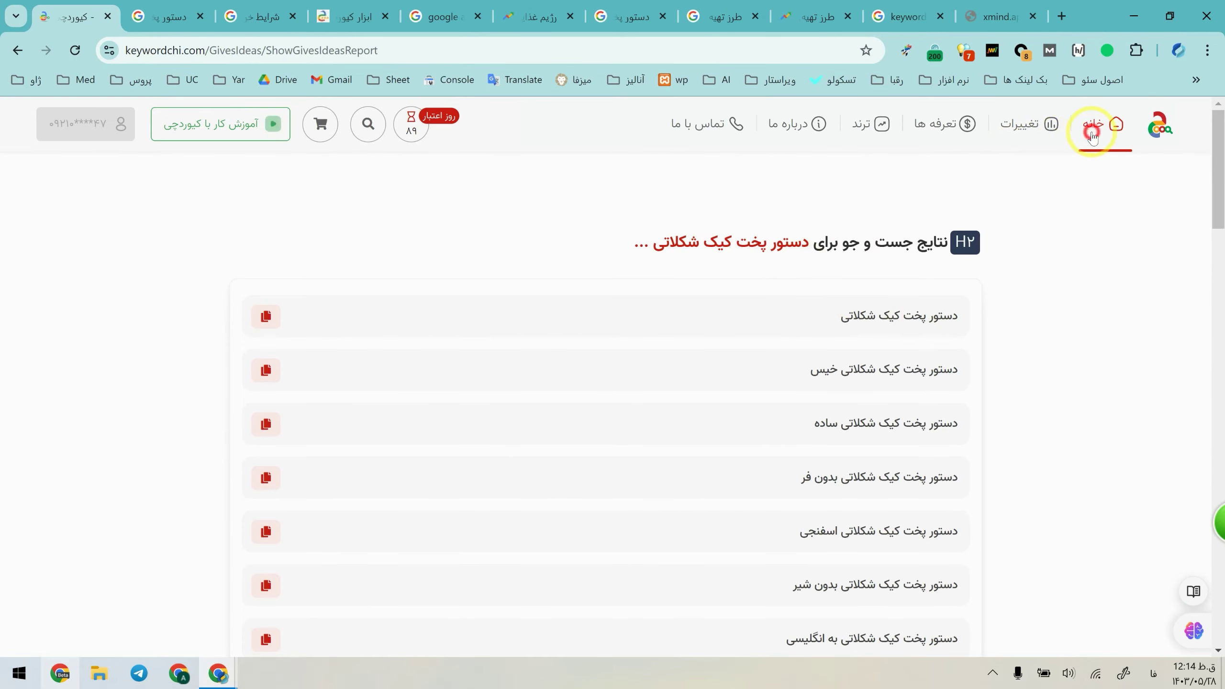
Step: Return to the Keywordchi home page and switch the search to the "ایده‌میده" idea tool
left_click(1093, 137)
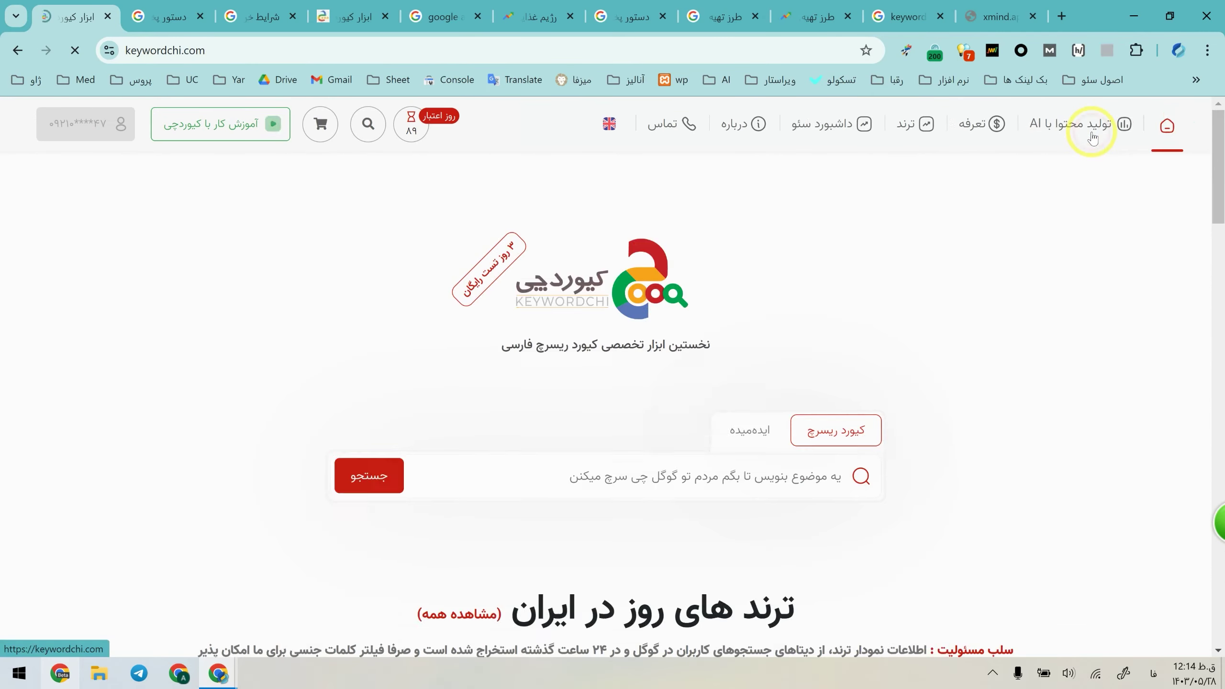
left_click(761, 440)
left_click(772, 477)
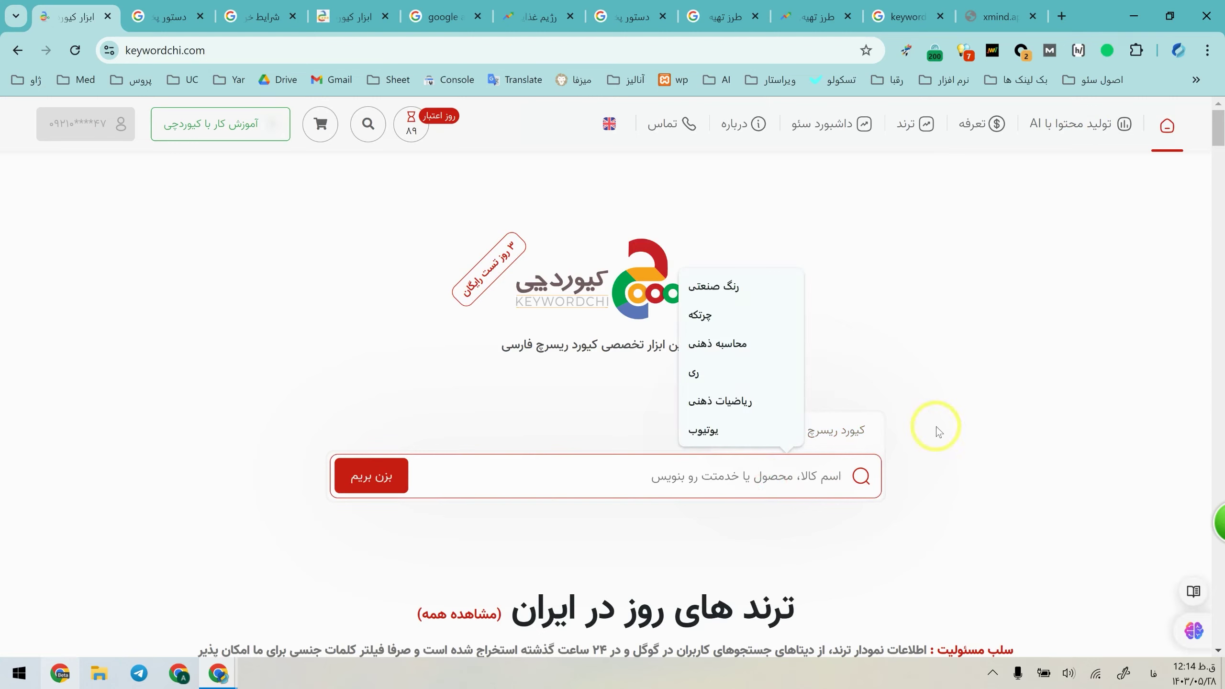
left_click(836, 473)
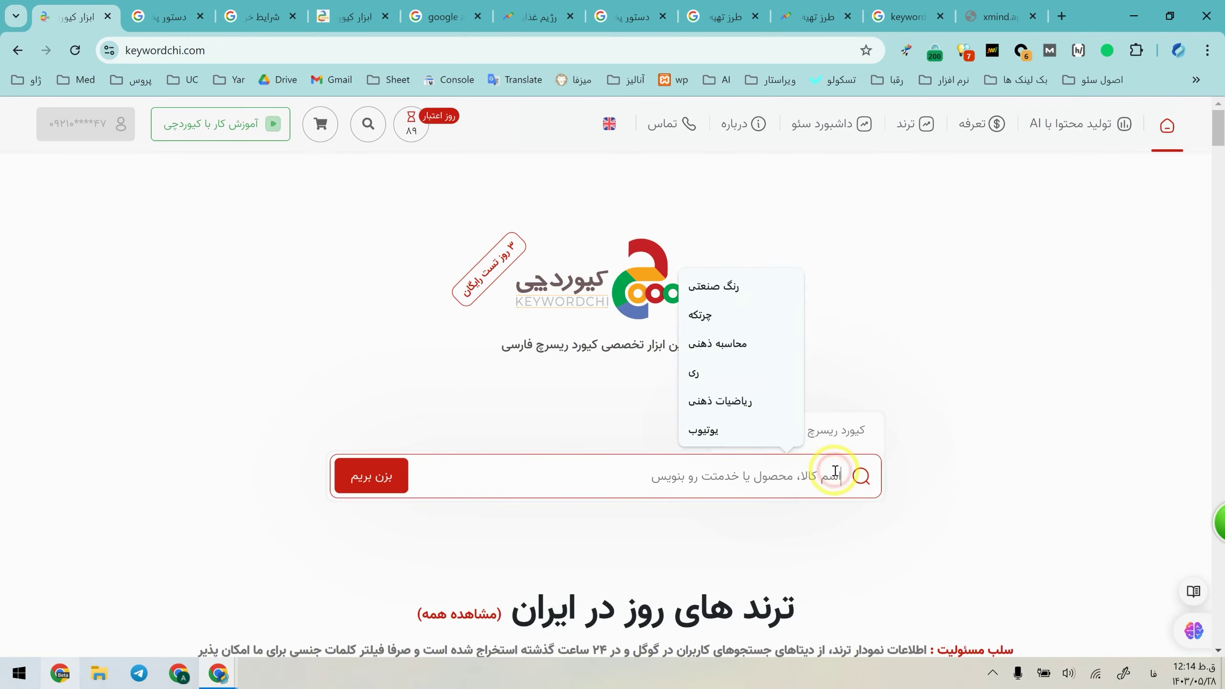
left_click(718, 401)
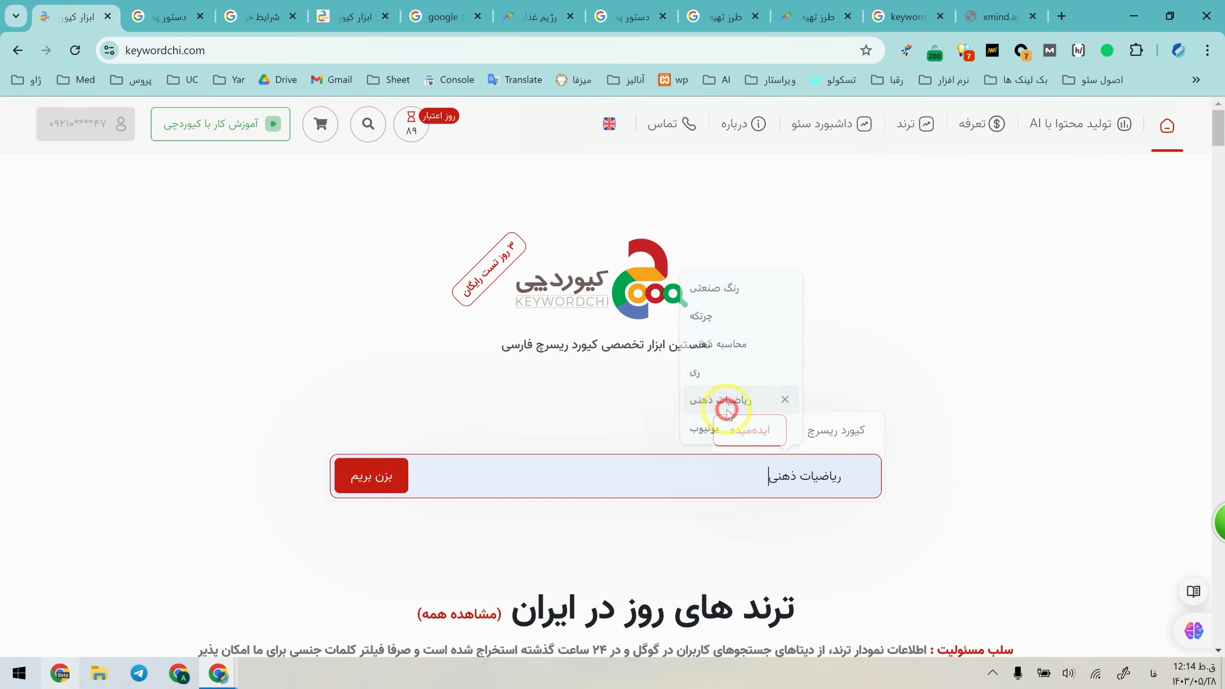
triple_click(803, 476)
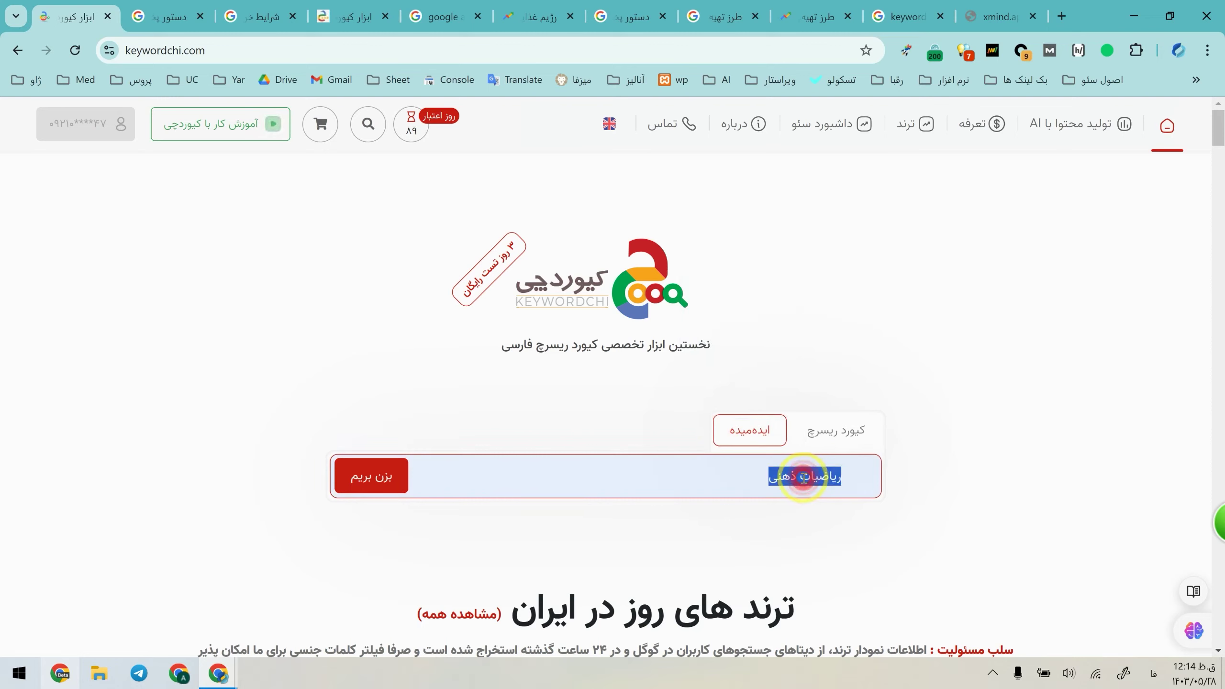
key("BackSpace")
Step: Generate keyword ideas for "محاسبه ذهنی" and review the suggested phrases
left_click(729, 355)
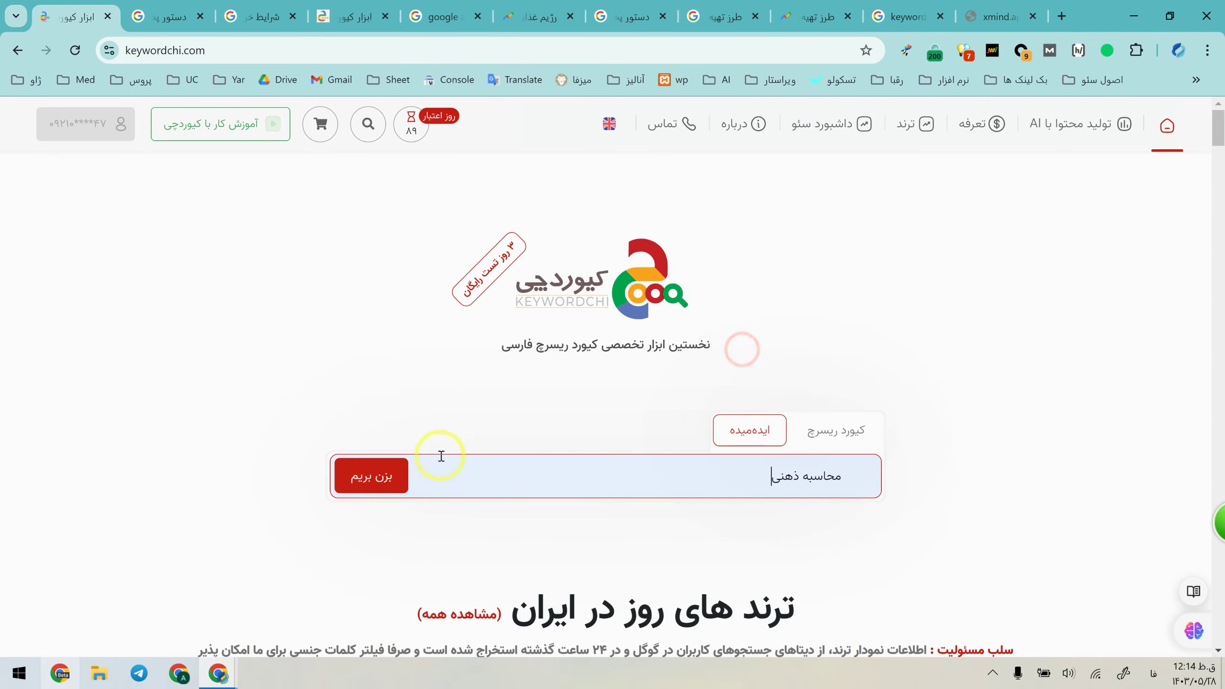
left_click(373, 486)
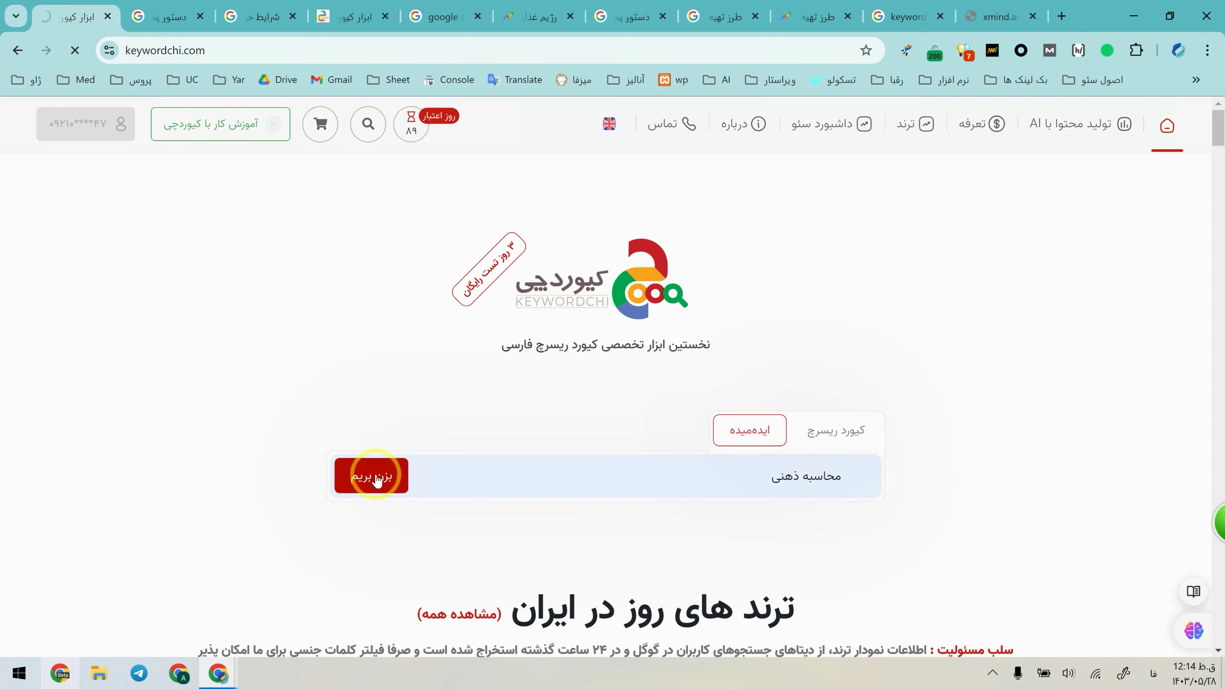
scroll(855, 504, "down", 3)
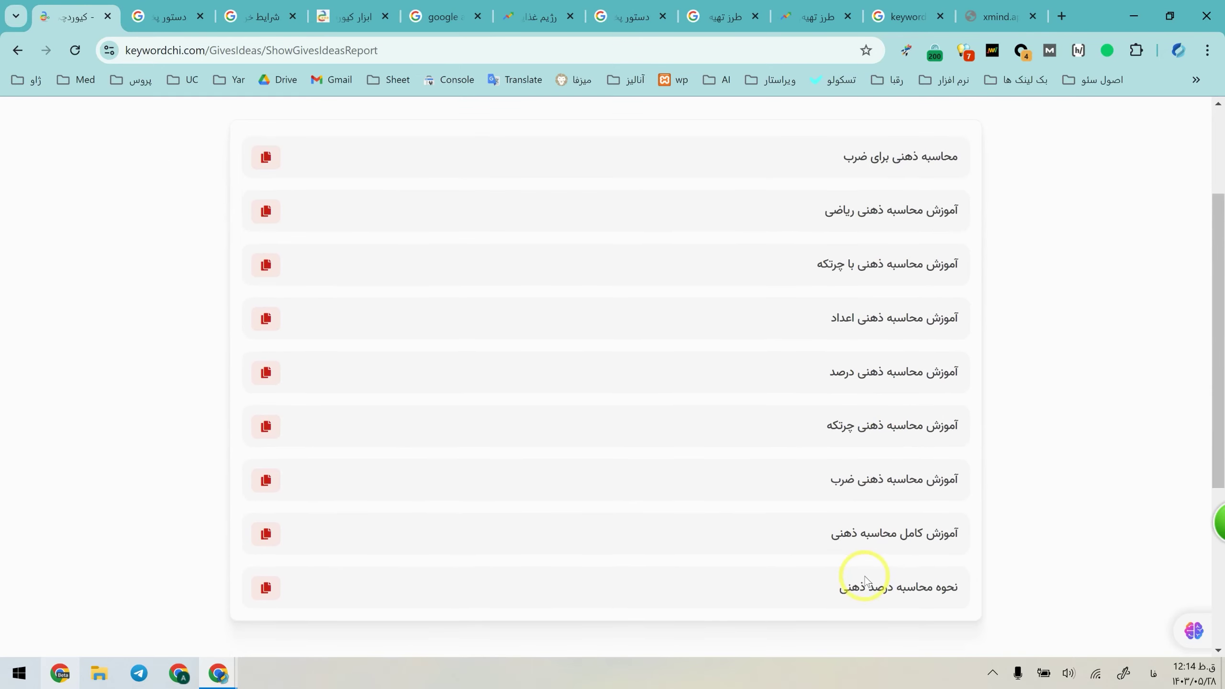
scroll(862, 575, "up", 2)
scroll(924, 232, "down", 2)
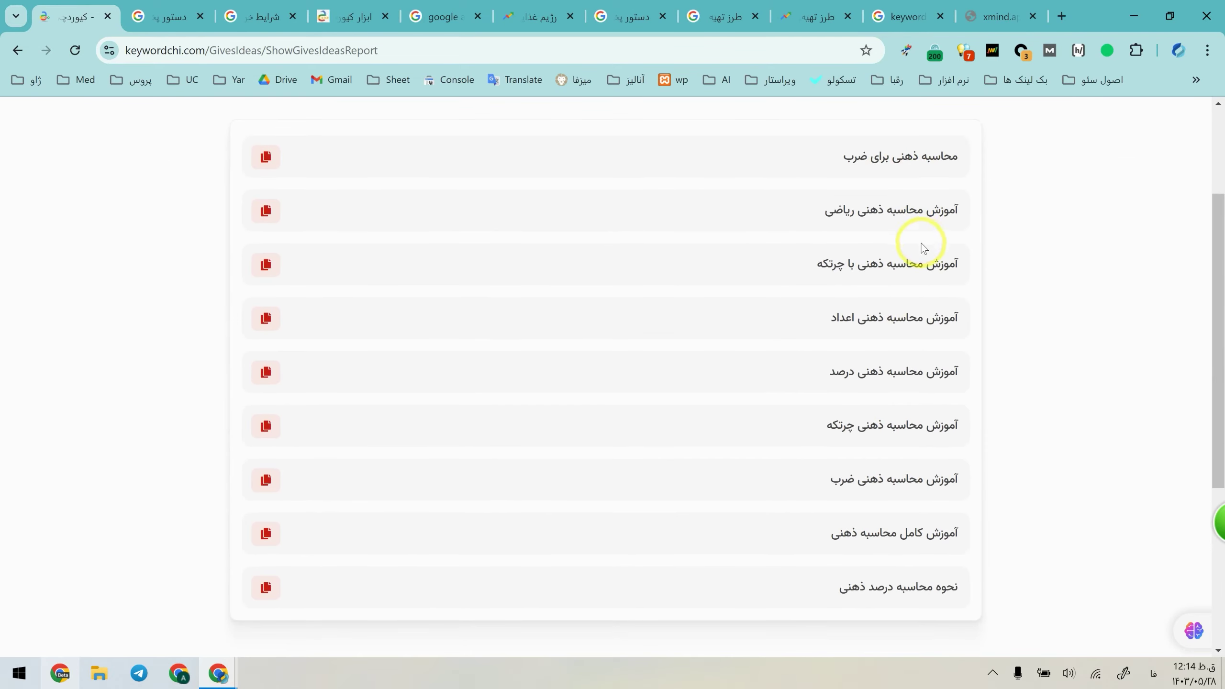
Step: Copy the suggested phrases "محاسبه ذهنی برای ضرب" and "نحوه محاسبه درصد ذهنی" from the idea list and check the remaining suggestions
triple_click(923, 164)
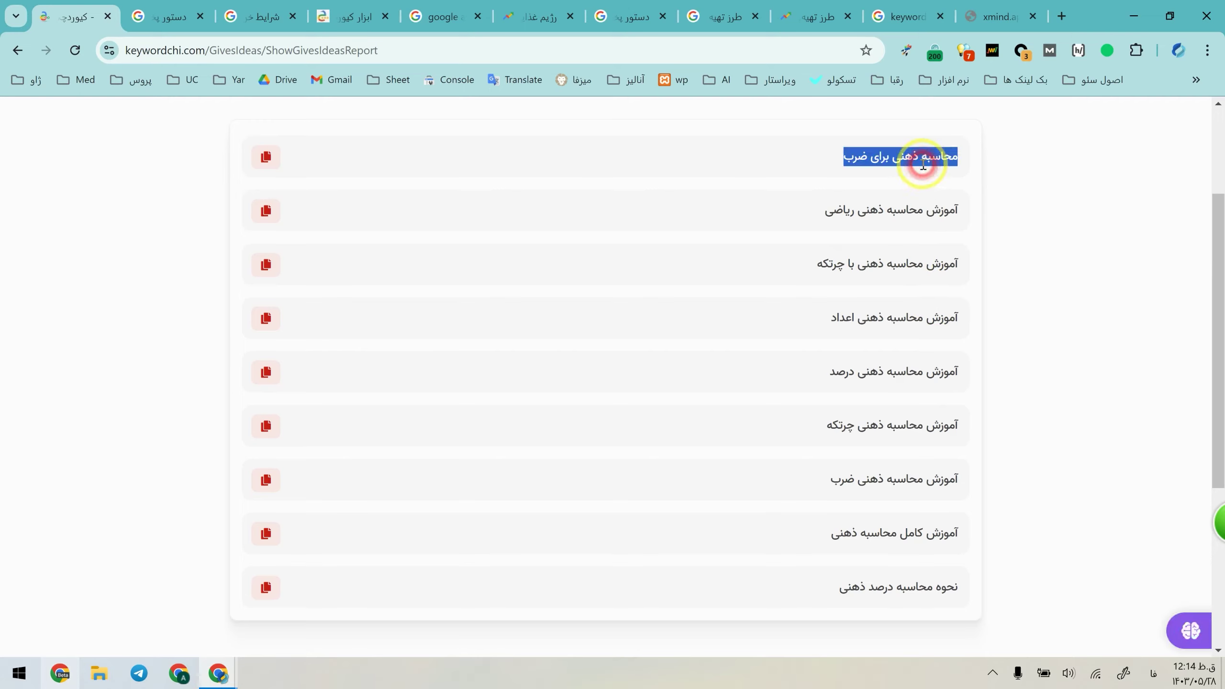
triple_click(888, 594)
key("ctrl+c")
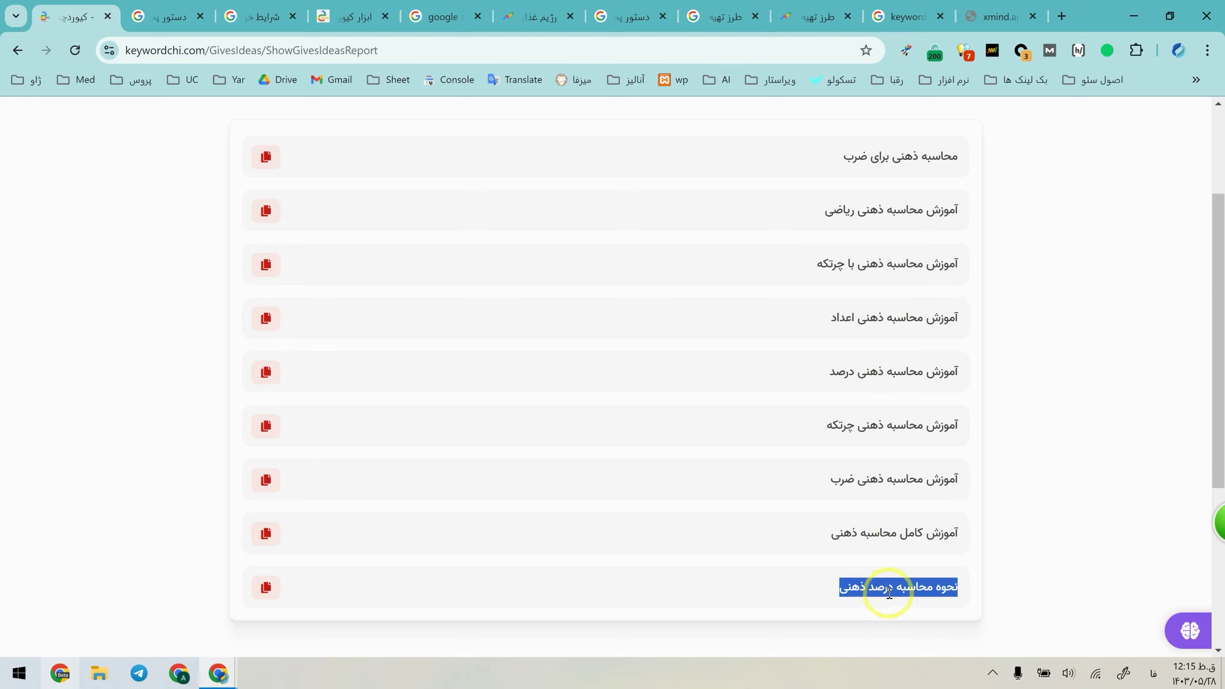
left_click_drag(959, 526, 787, 529)
left_click(1054, 477)
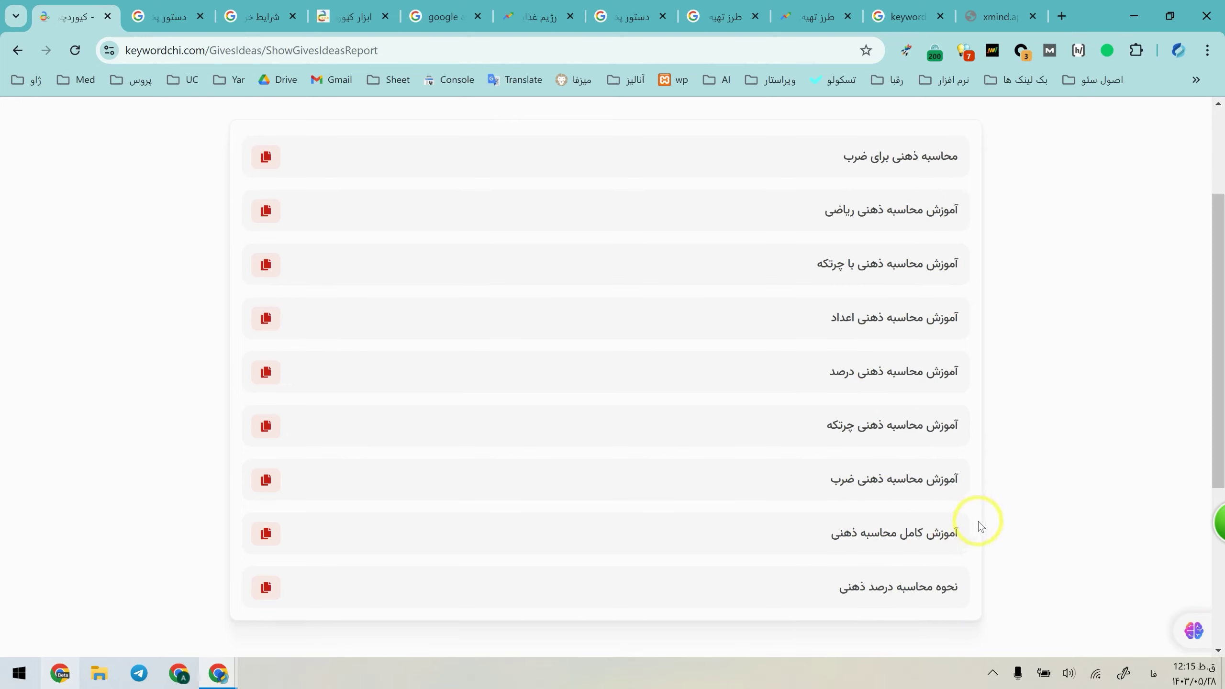
scroll(952, 526, "up", 1)
scroll(953, 528, "down", 2)
scroll(953, 512, "up", 1)
Step: Generate ideas for the copied phrase "نحوه محاسبه درصد ذهنی" with the "ایده‌میده" tool from the Keywordchi home page
scroll(1088, 421, "up", 3)
left_click(750, 430)
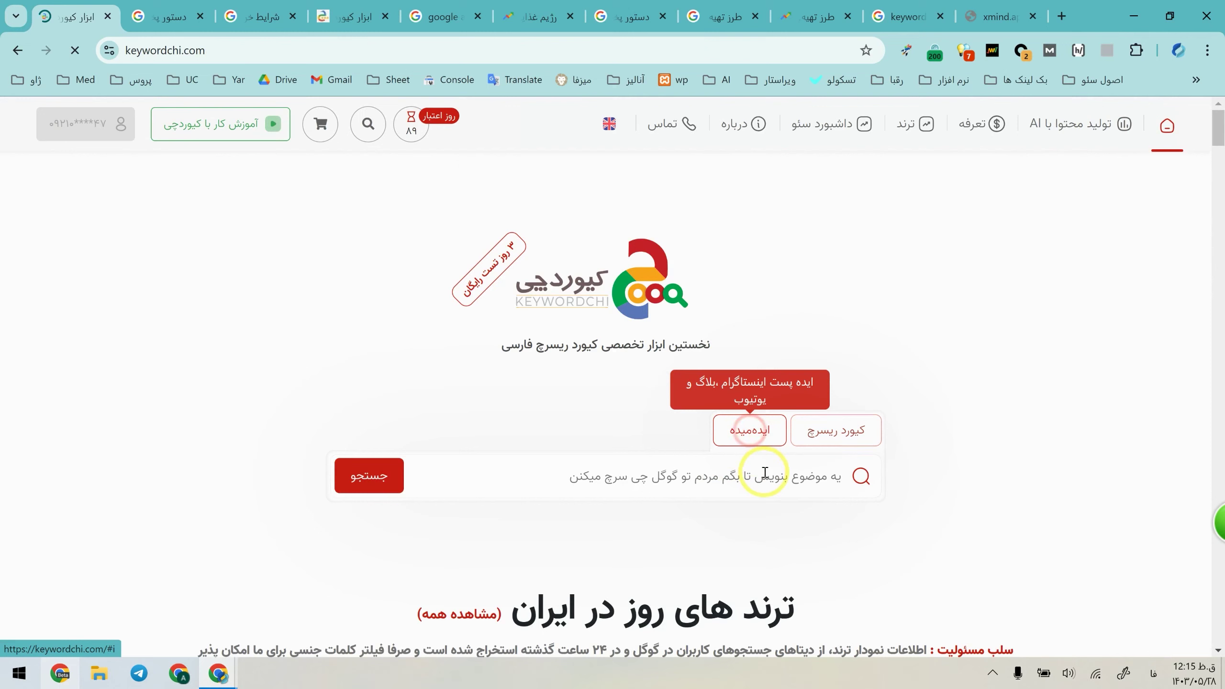
left_click(765, 473)
key("ctrl+v")
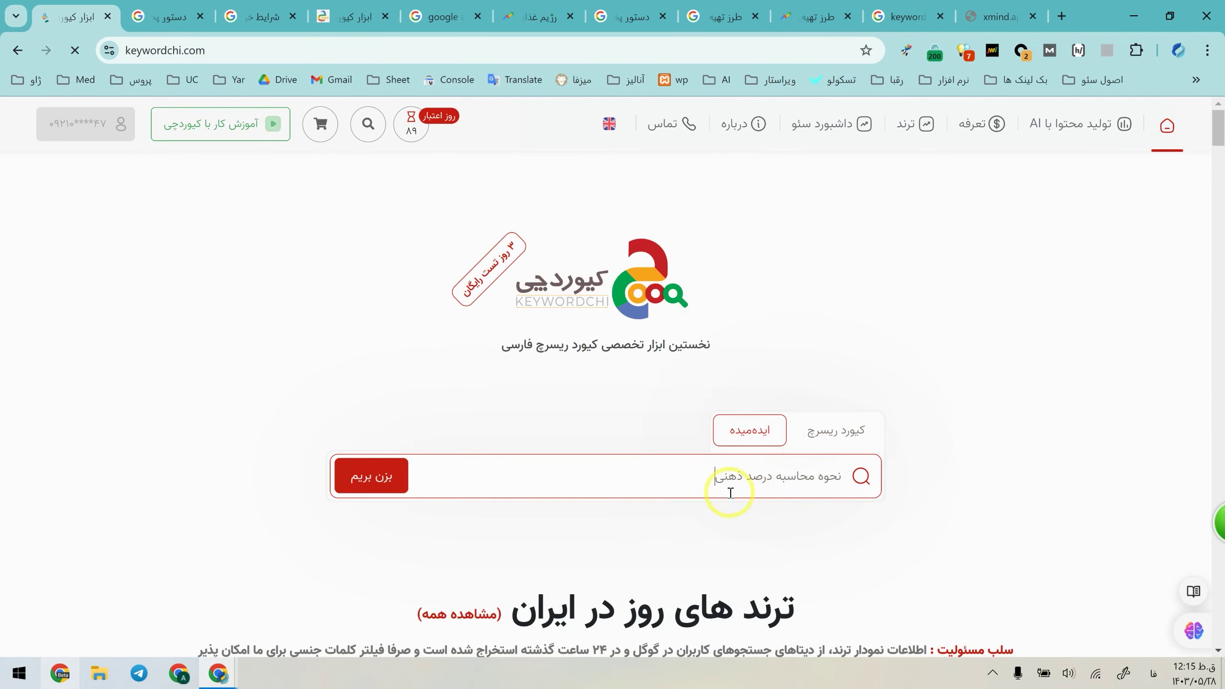
left_click(366, 471)
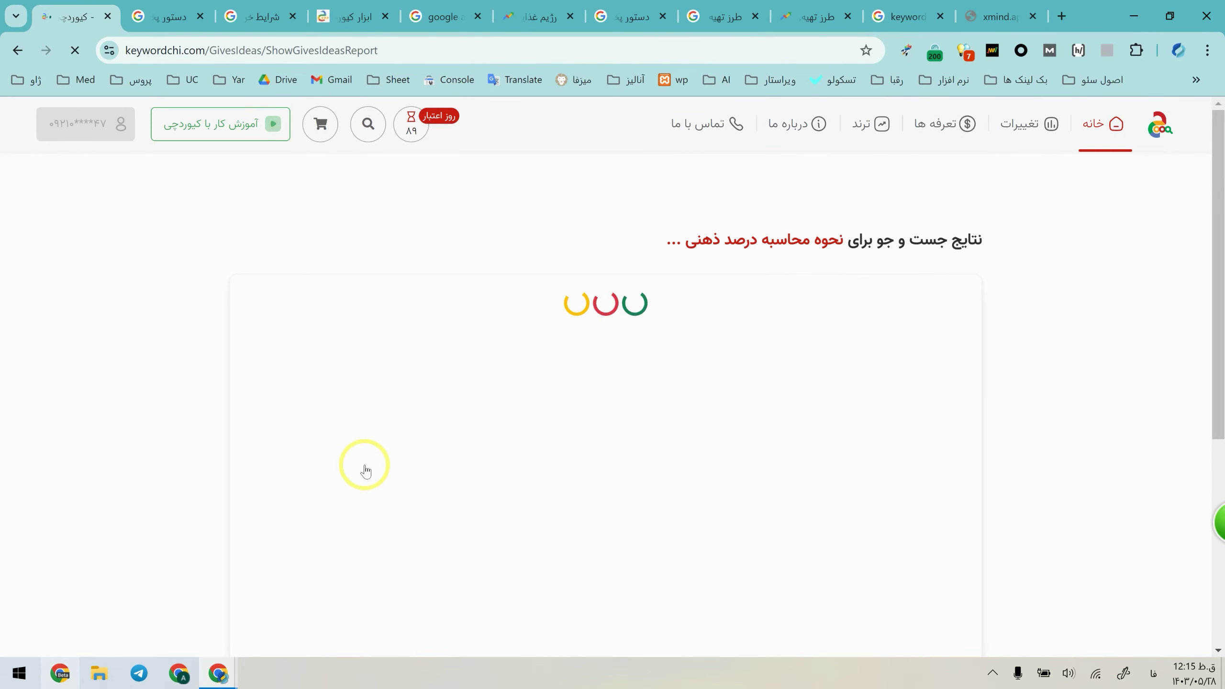
Step: Return to the Keywordchi home page and run a "کیورد ریسرچ" report for the copied phrase "محاسبه ذهنی برای ضرب"
key("alt+Left")
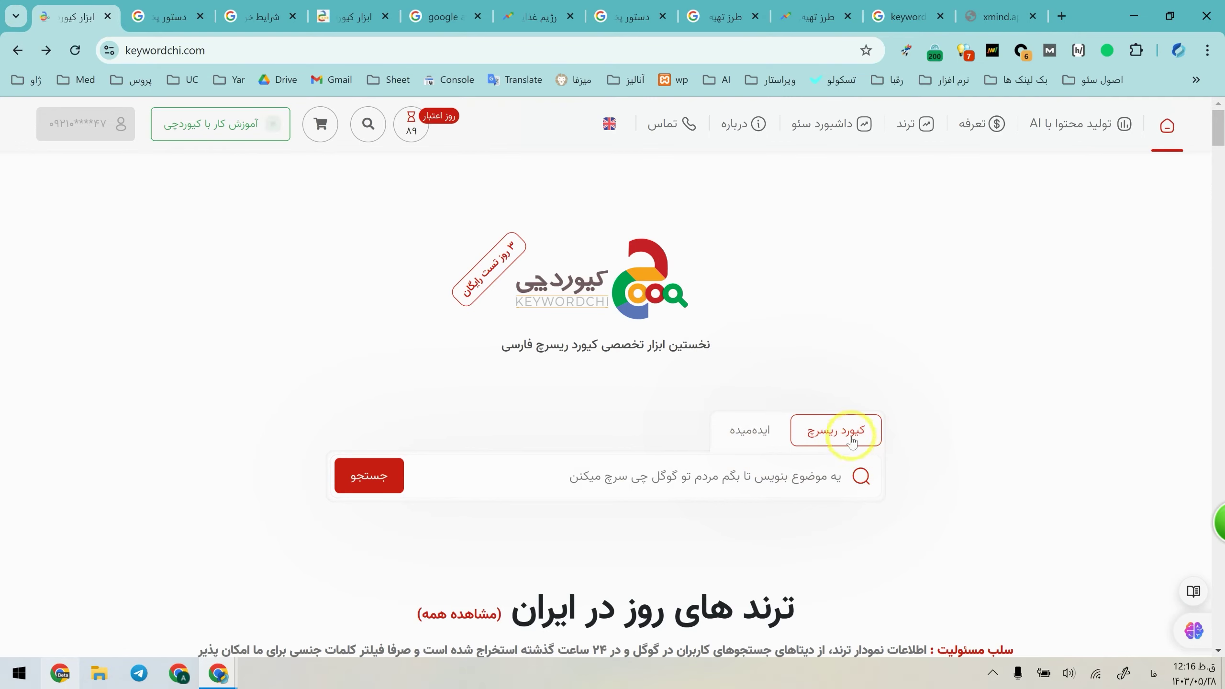
left_click(742, 474)
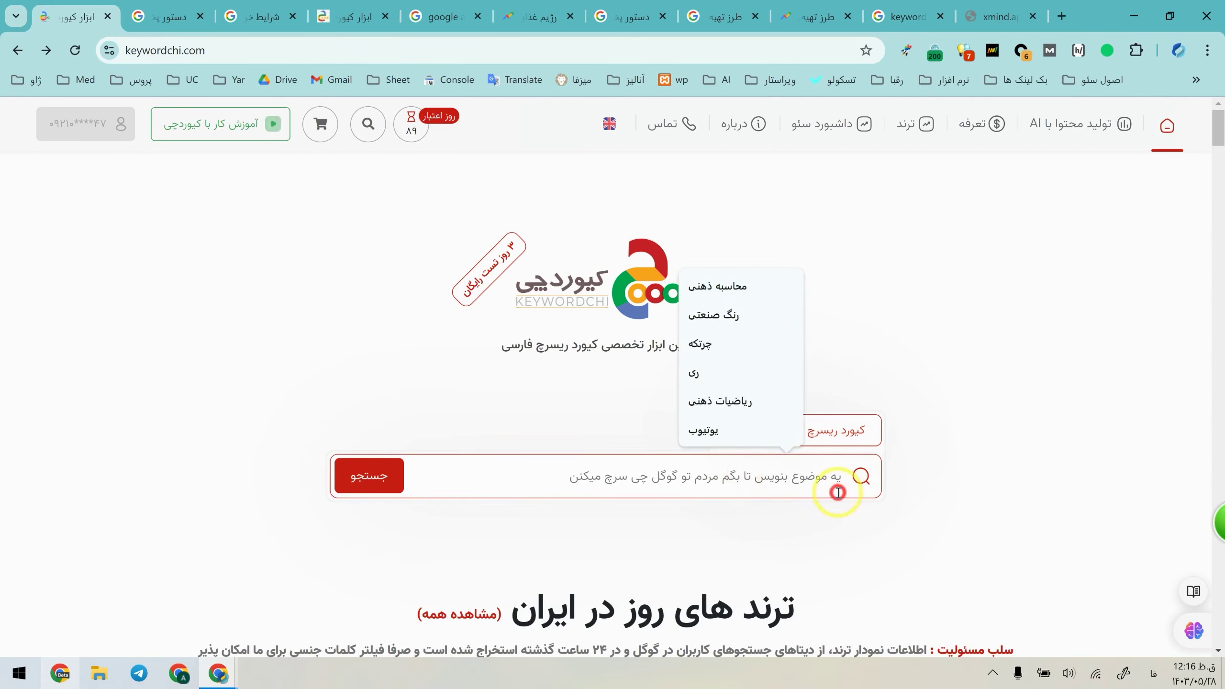
key("super+v")
left_click(919, 284)
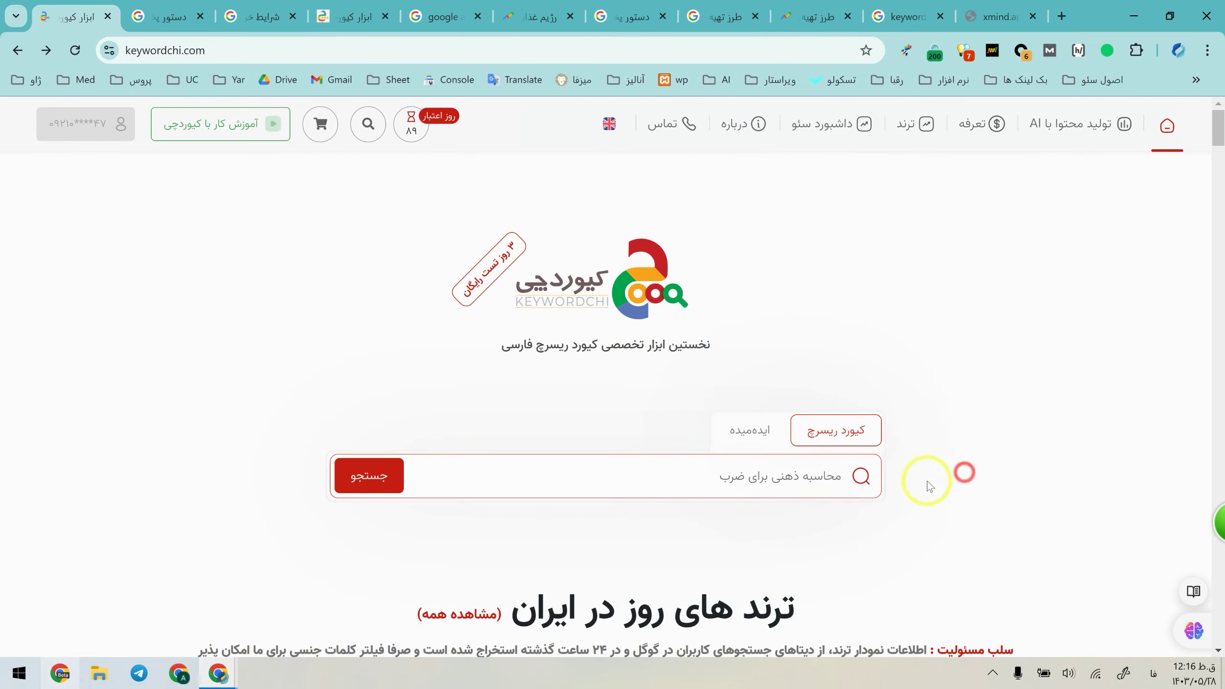
left_click(393, 476)
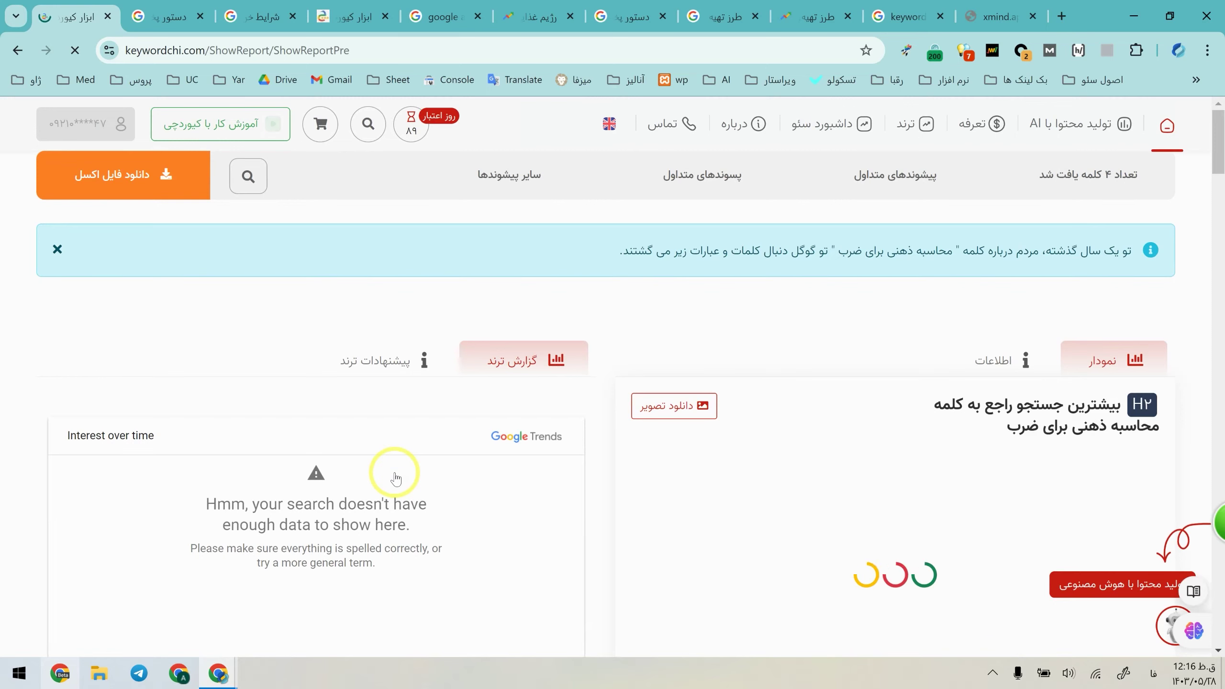
Step: Review the "محاسبه ذهنی برای ضرب" report's trend section, keyword graphs and alphabetical most-searched lists
scroll(400, 481, "down", 15)
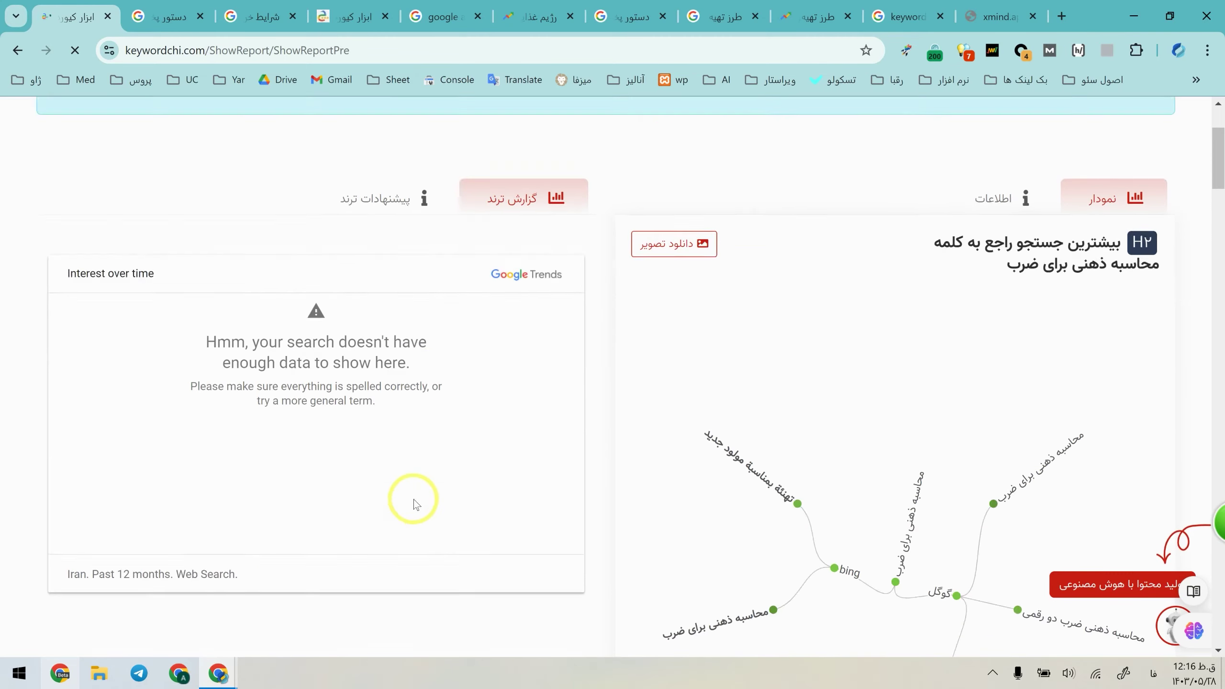
scroll(495, 455, "down", 10)
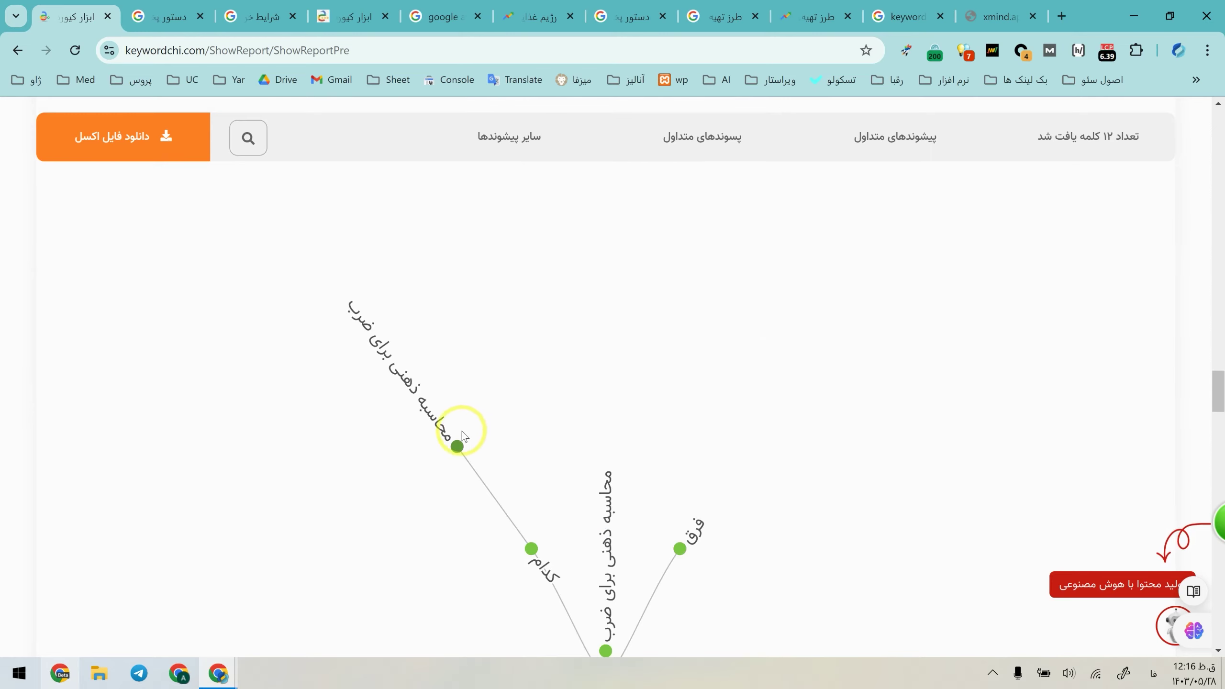
scroll(386, 350, "down", 5)
scroll(299, 420, "down", 5)
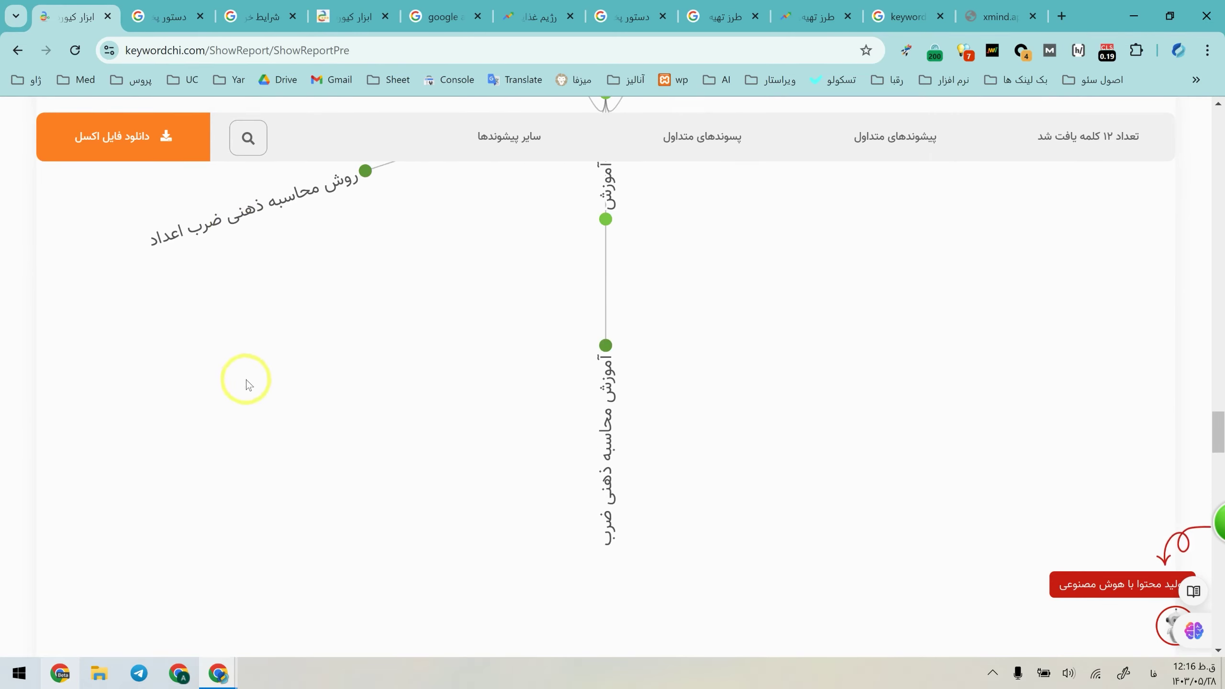
scroll(637, 449, "down", 5)
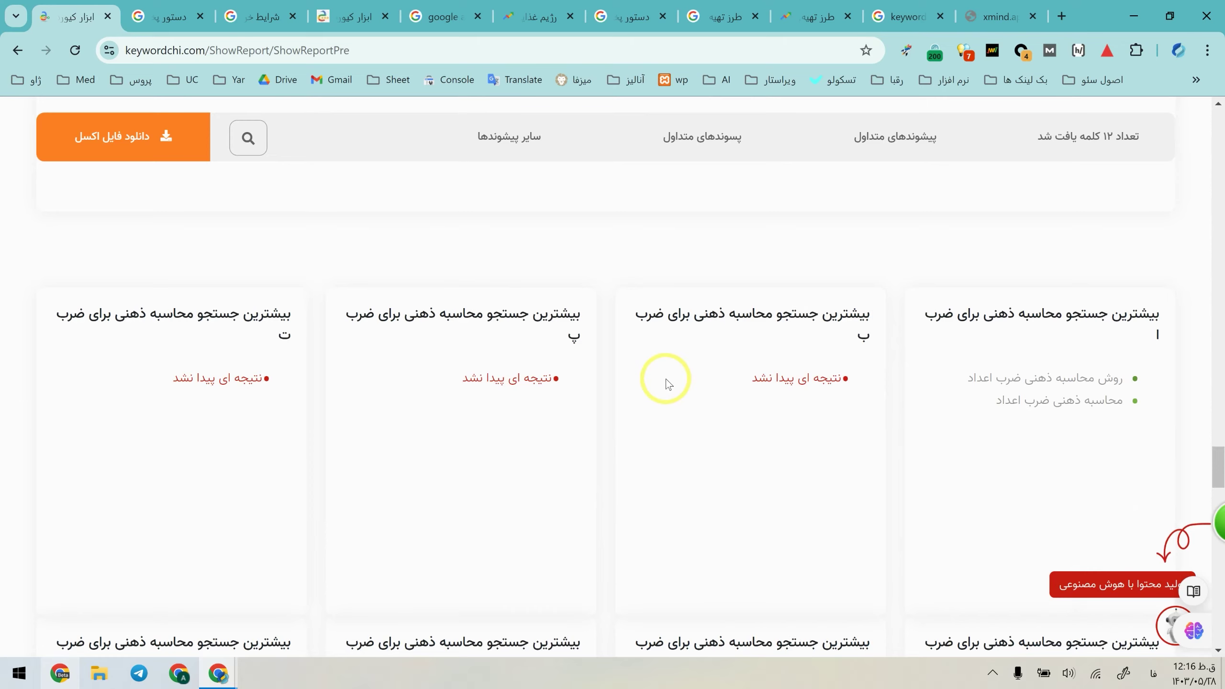
scroll(666, 380, "down", 2)
mouse_move(1061, 306)
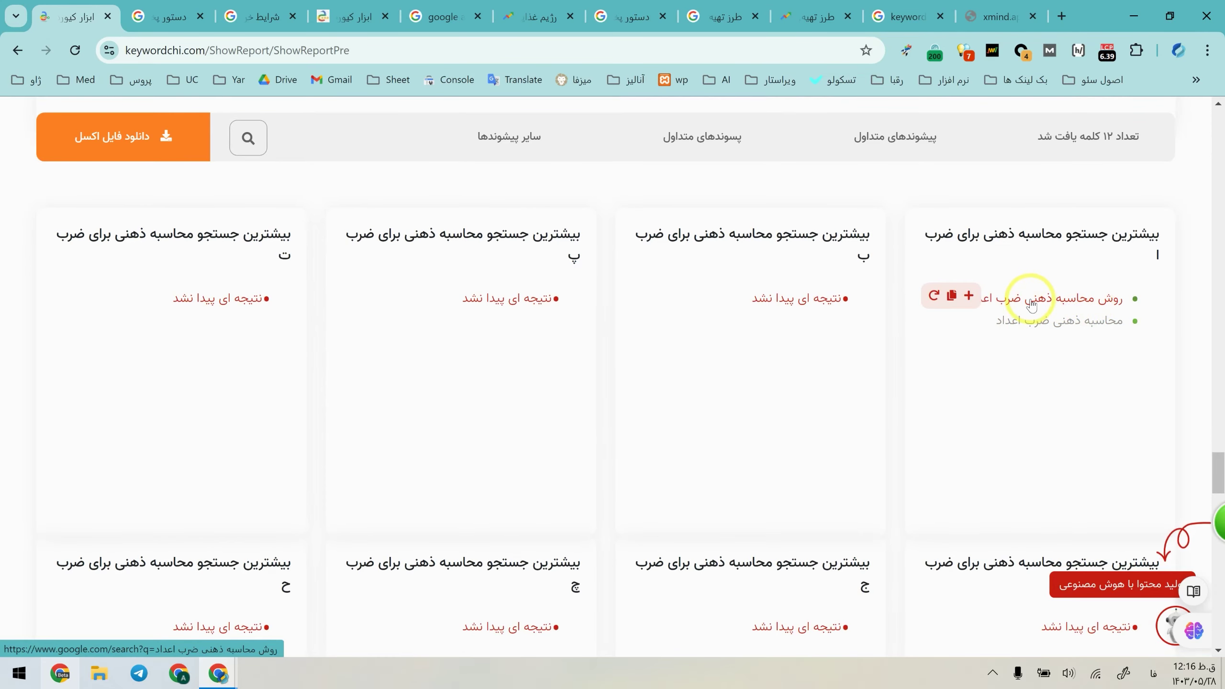
scroll(1032, 305, "down", 8)
scroll(247, 293, "down", 15)
scroll(456, 364, "up", 16)
Step: Open the Google results for the report's phrase "محاسبه ذهنی ضرب دو رقمی" in a new tab
mouse_move(269, 342)
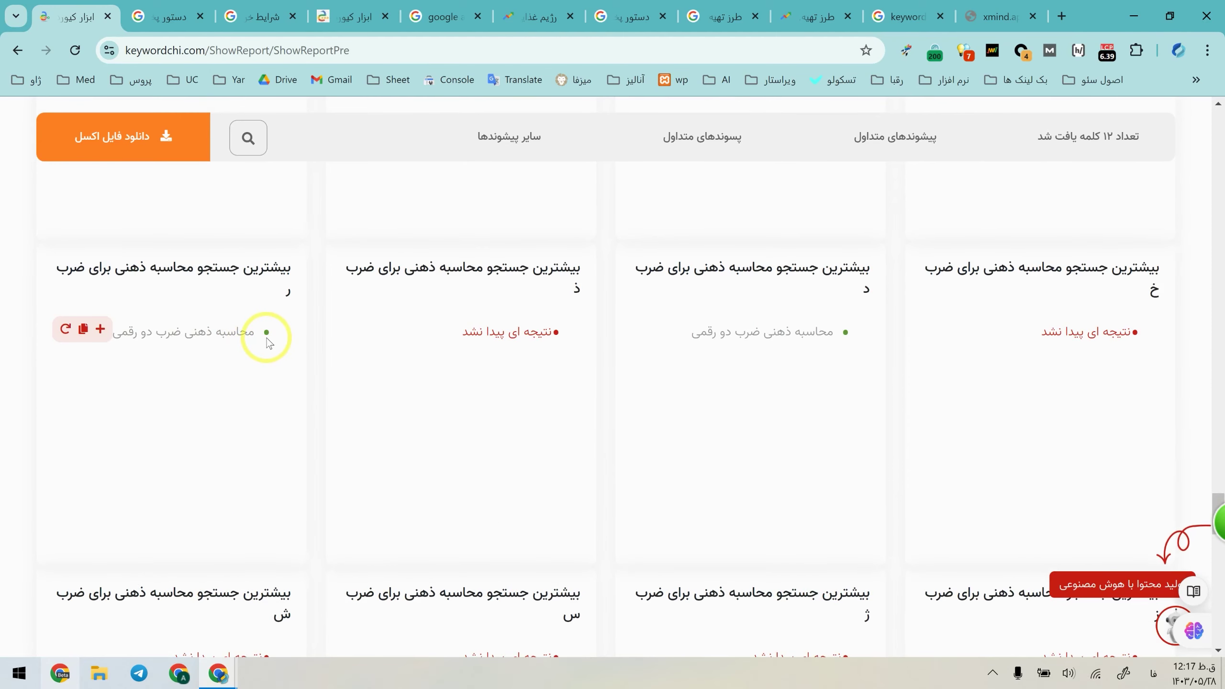
left_click_drag(269, 342, 114, 323)
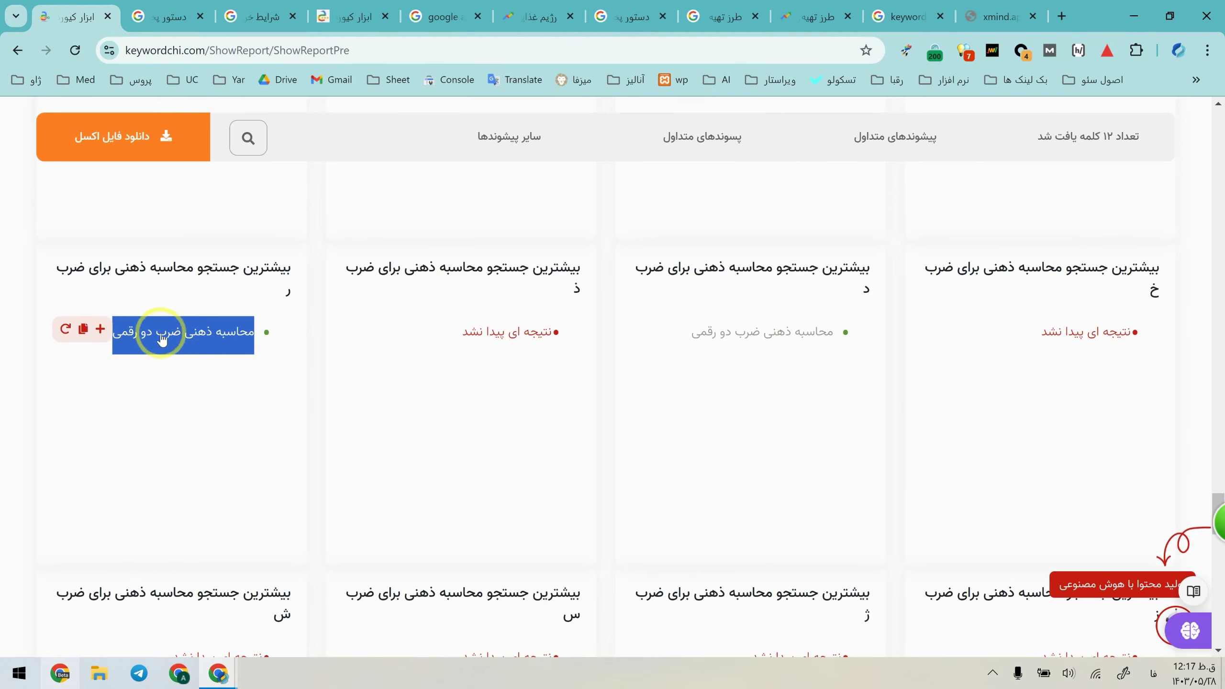
middle_click(160, 336)
left_click(340, 13)
Step: Try extending the Google query into the title "محاسبه ذهنی ضرب دو رقمی چگونه انجام می‌شود؟ 3 روش کاربردی", and clear the search box
left_click(353, 139)
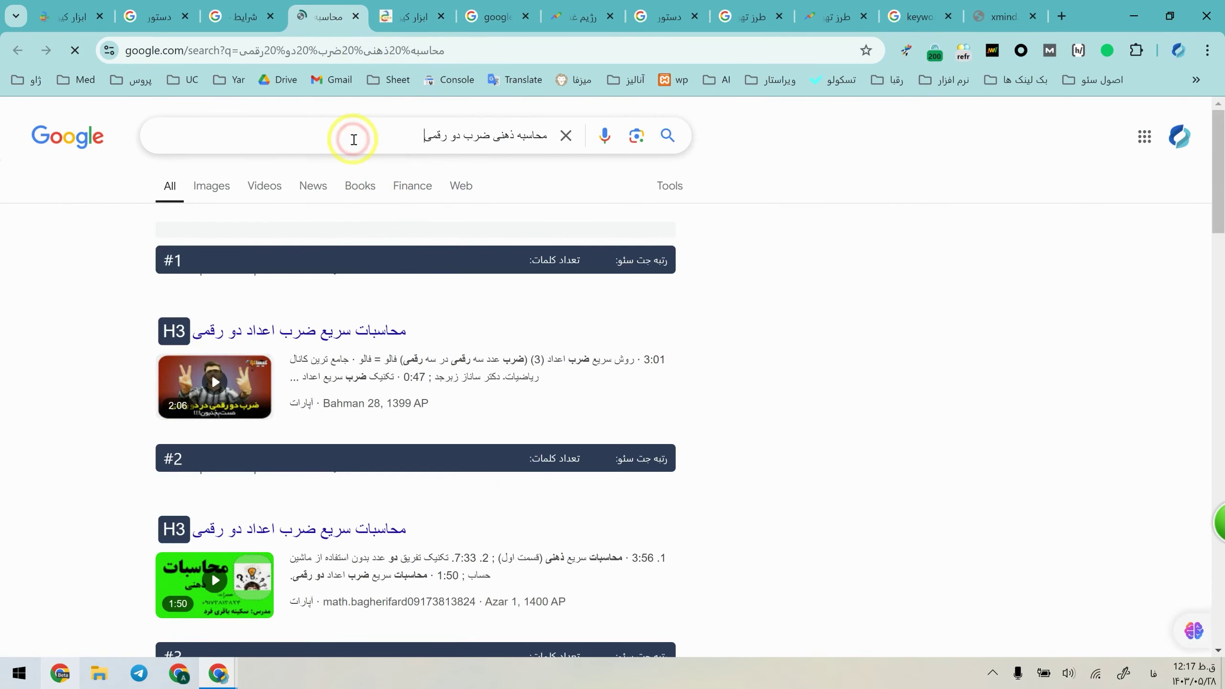
type("چگونه انج")
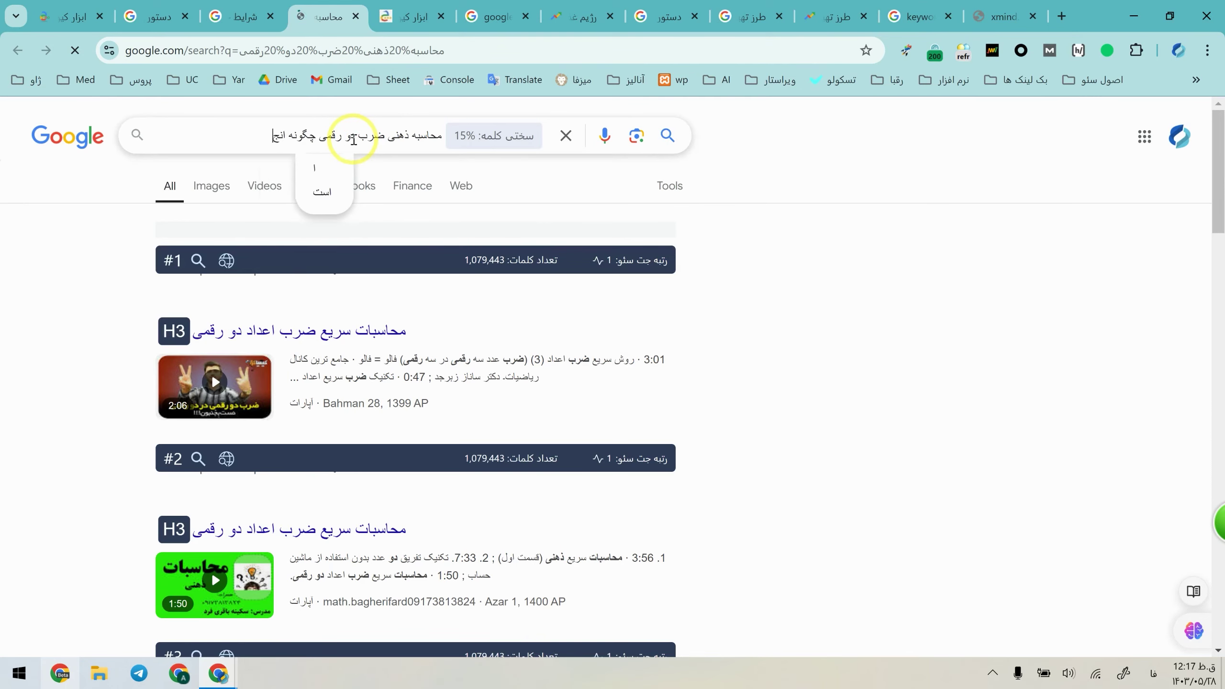
type("ام میشود؟")
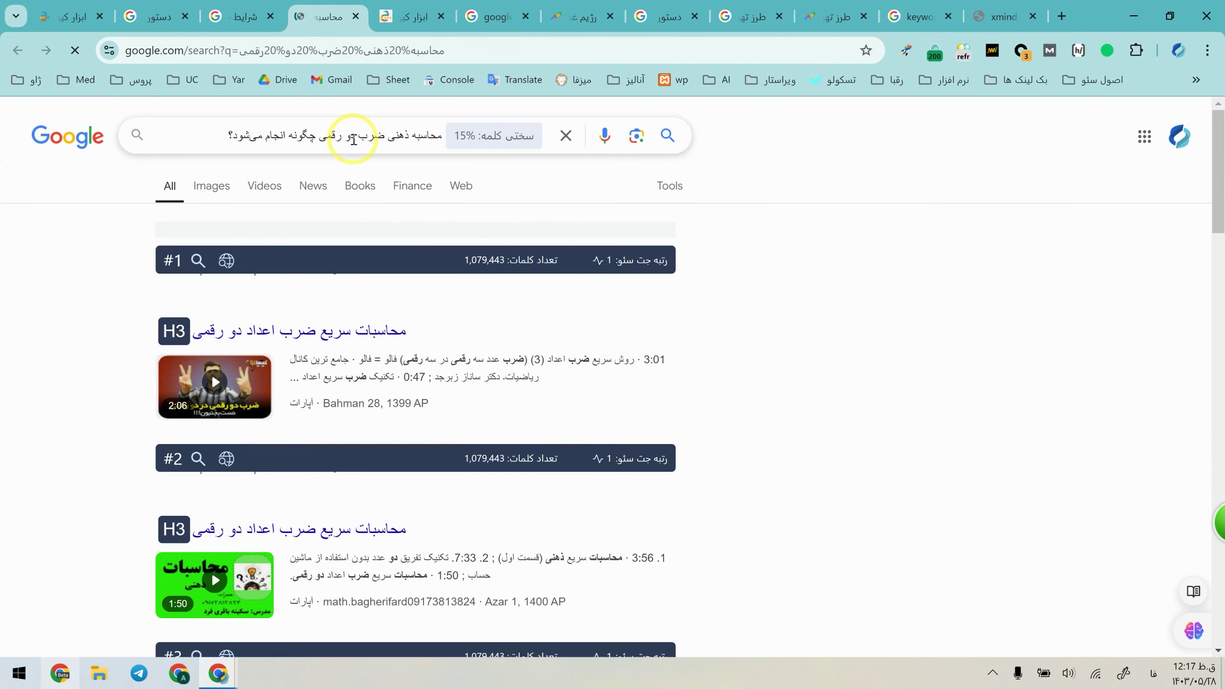
type(" 3 روش کاربردی")
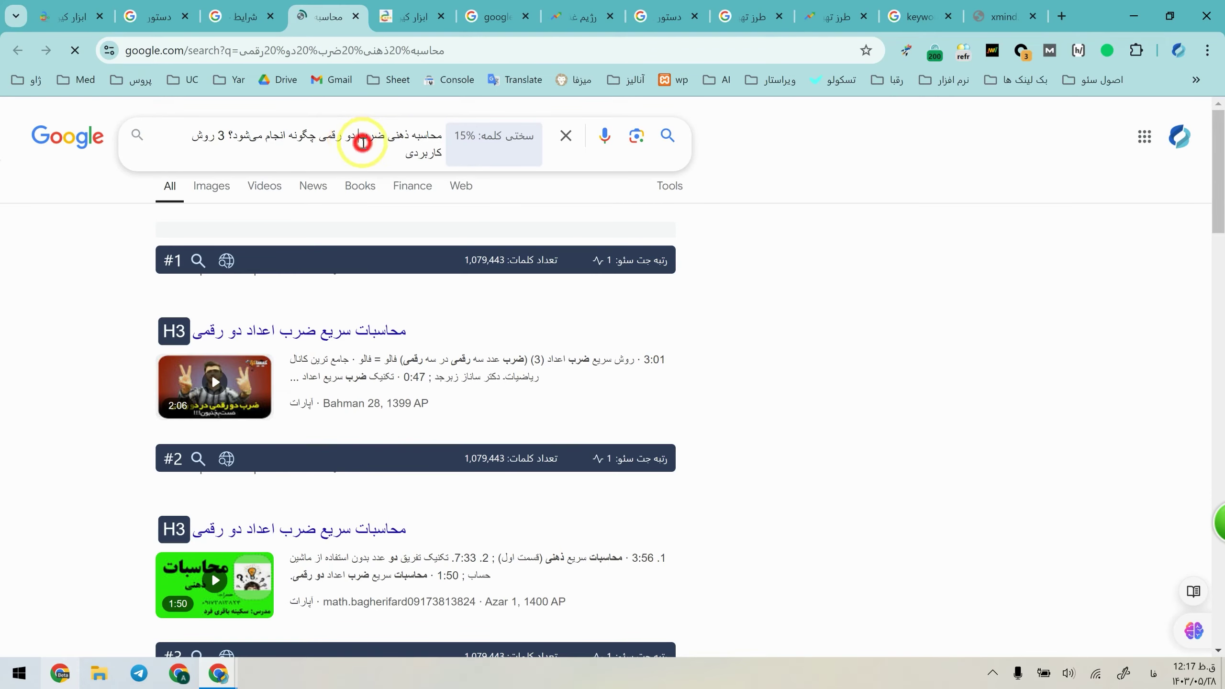
triple_click(353, 140)
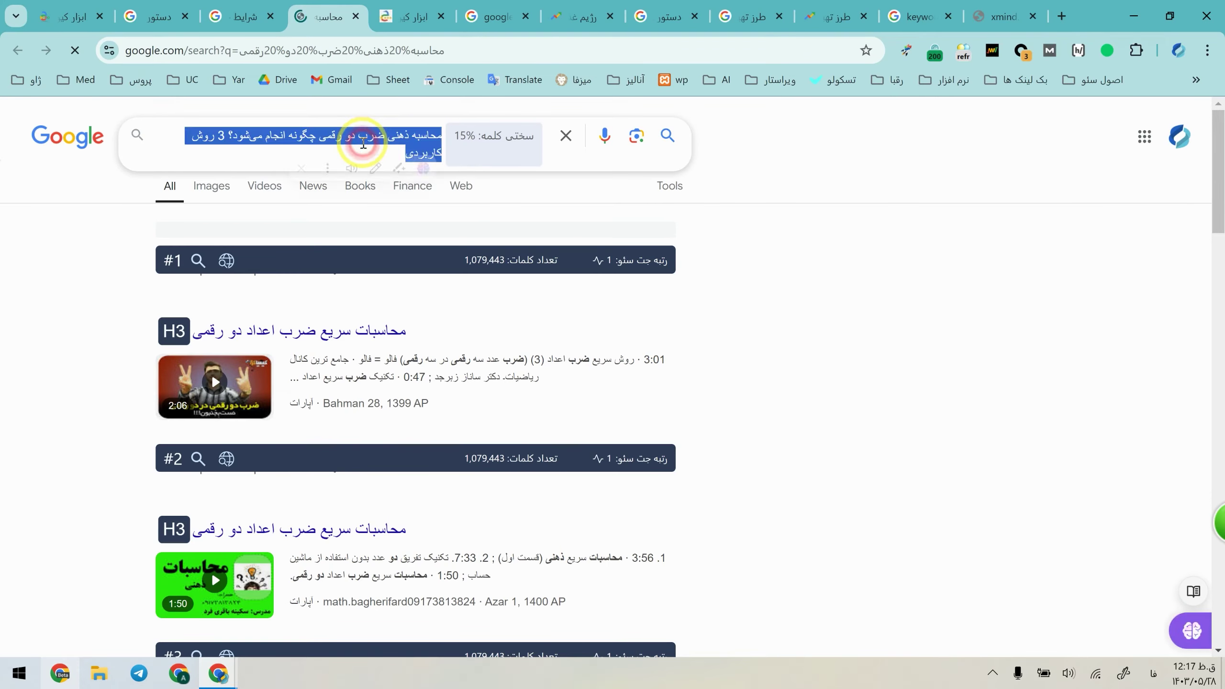
key("BackSpace")
Step: Look through the titles of the Google results for "محاسبه ذهنی ضرب دو رقمی"
left_click(1007, 556)
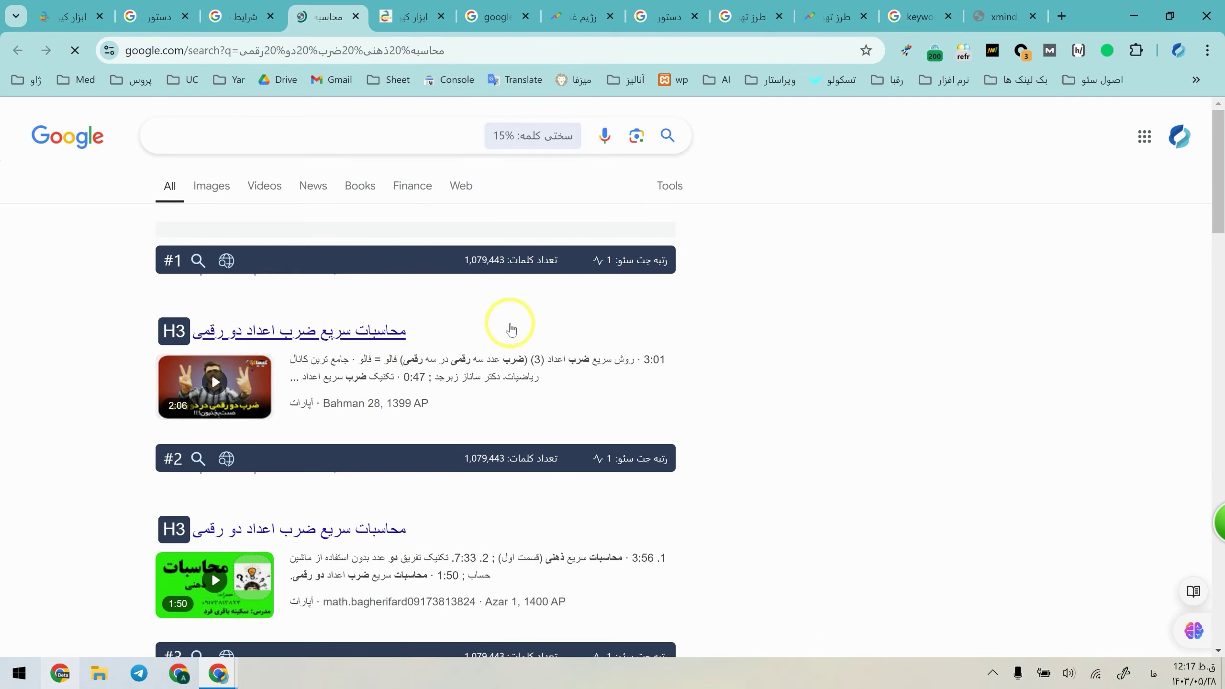
left_click(66, 283)
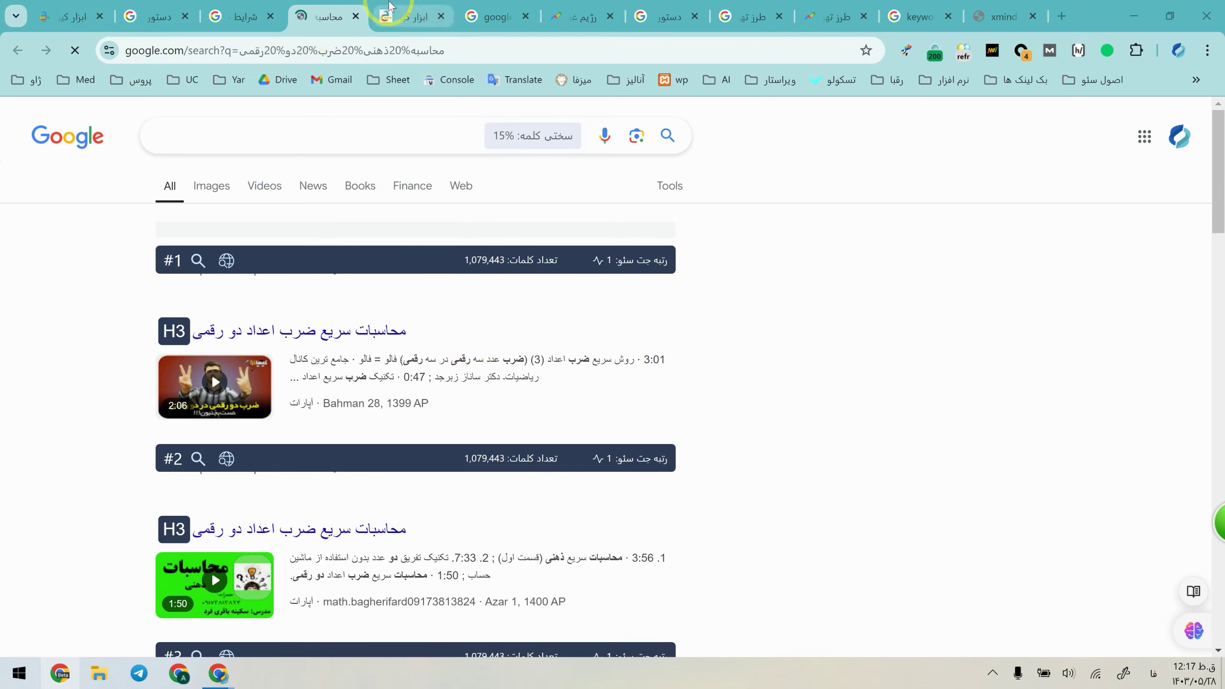
scroll(782, 424, "down", 10)
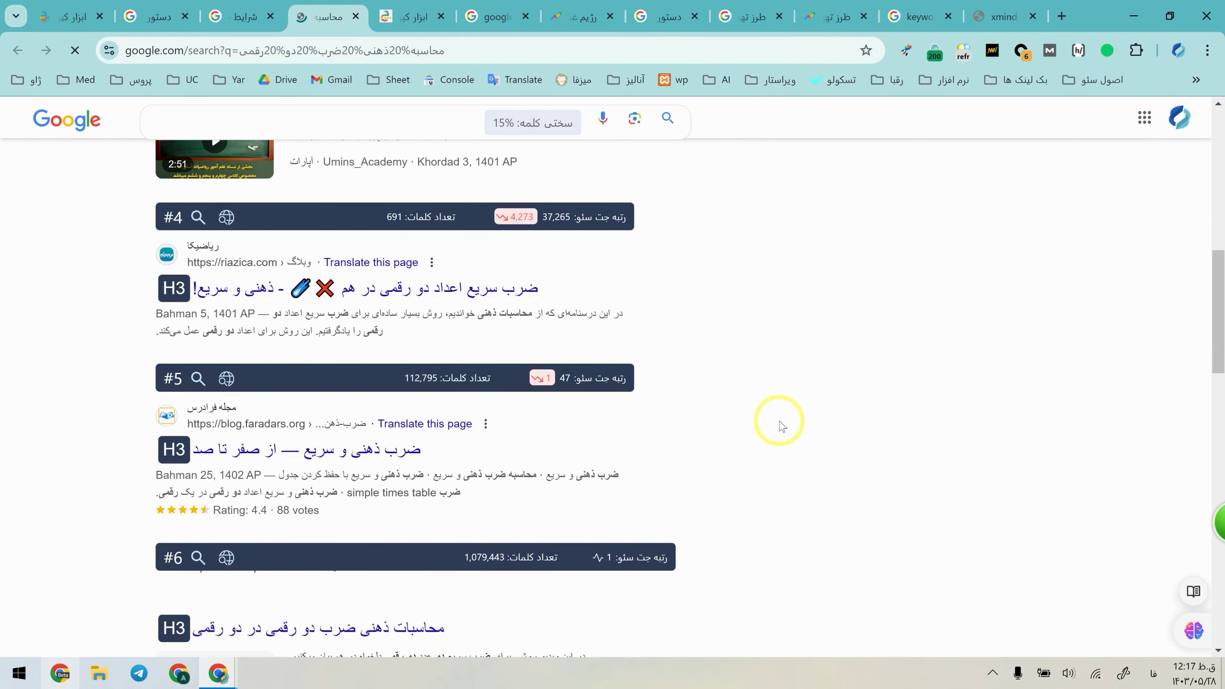
scroll(422, 364, "up", 10)
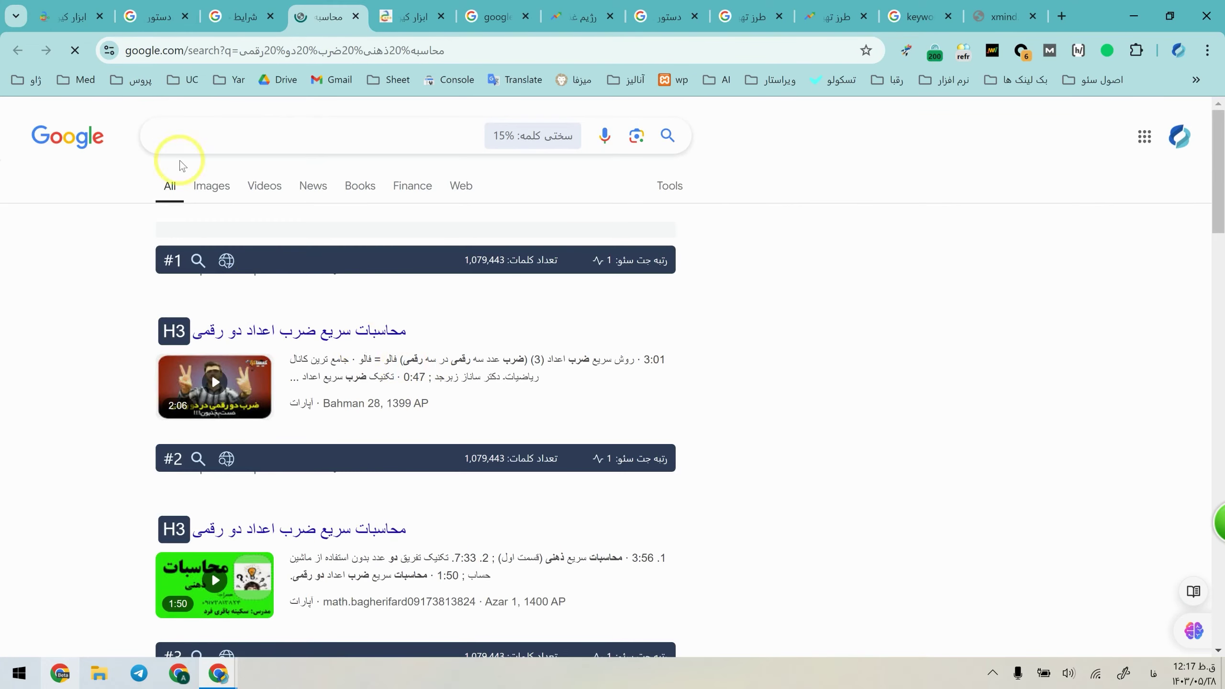
Step: Return to Keywordchi, go to the user dashboard and open the Rank Tracker form for adding a keyword
left_click(72, 24)
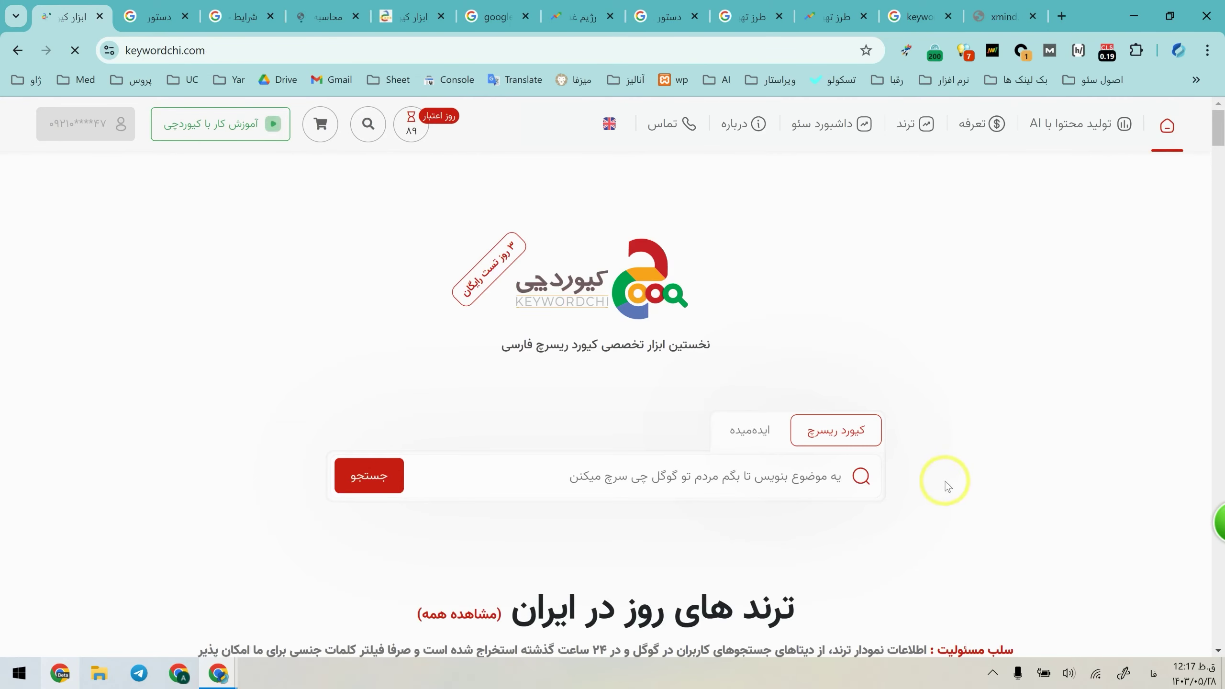
left_click(117, 126)
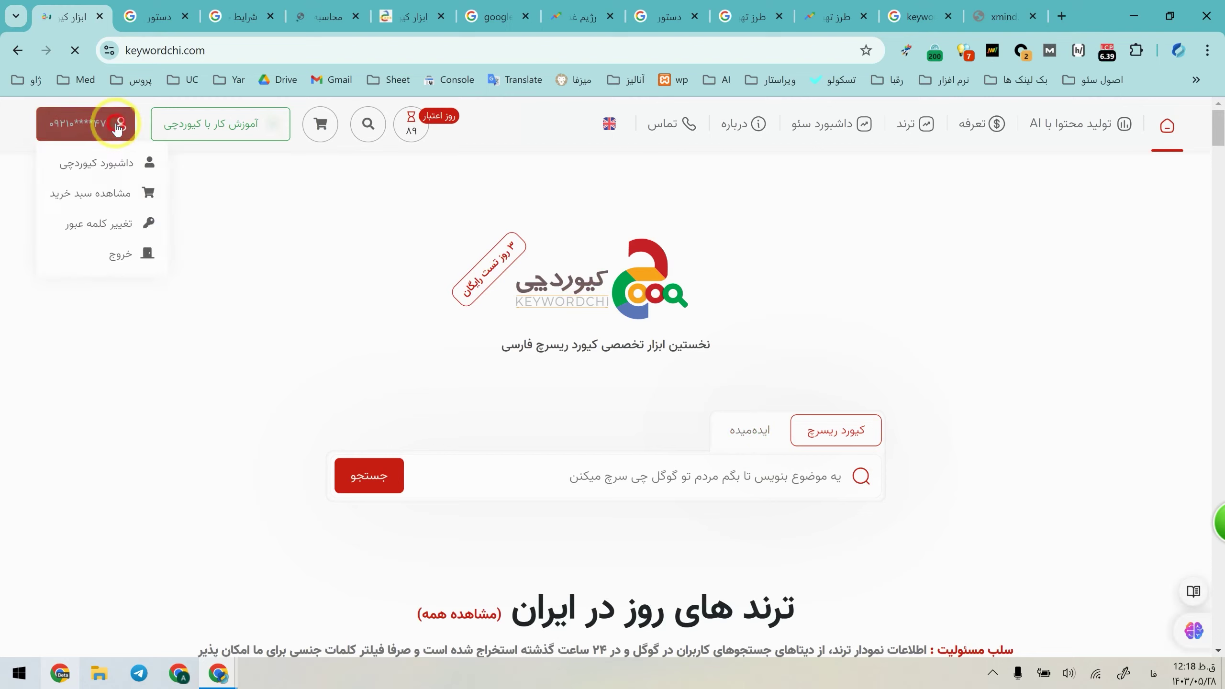
left_click(100, 167)
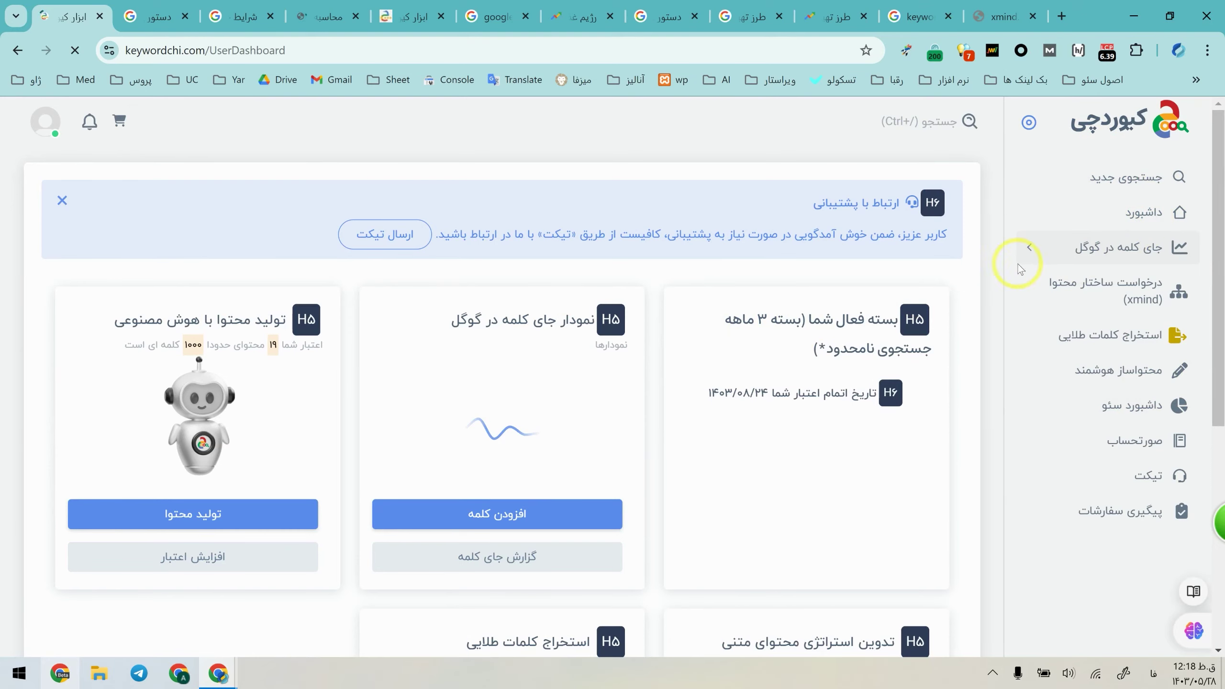
left_click(1057, 252)
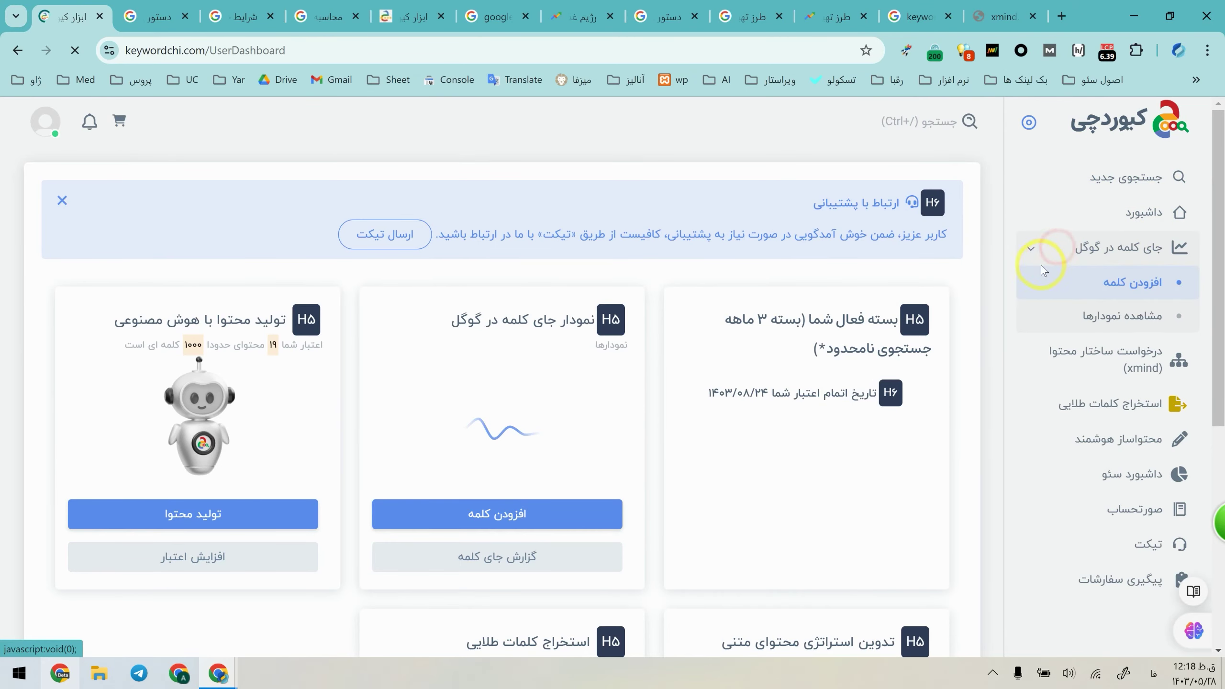
left_click(1115, 285)
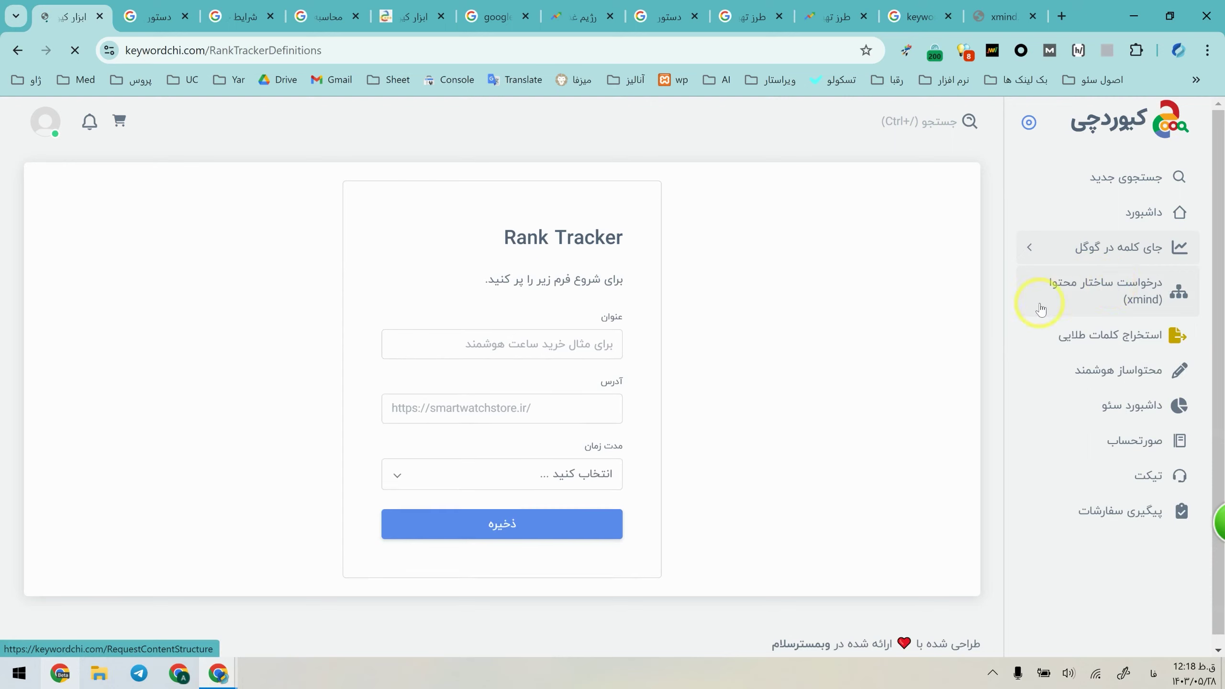
Step: Enter the title "خرید موبایل" and the address digikala.com in the Rank Tracker form
left_click(588, 354)
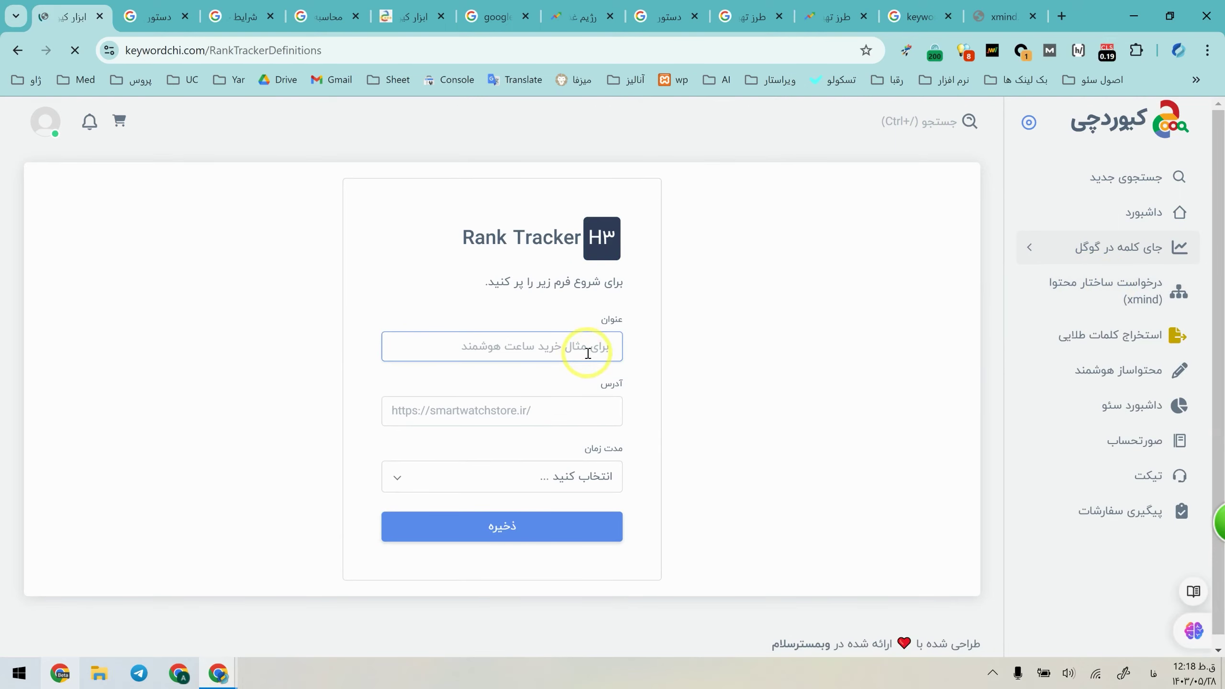
type("خرید موبایل")
left_click(587, 409)
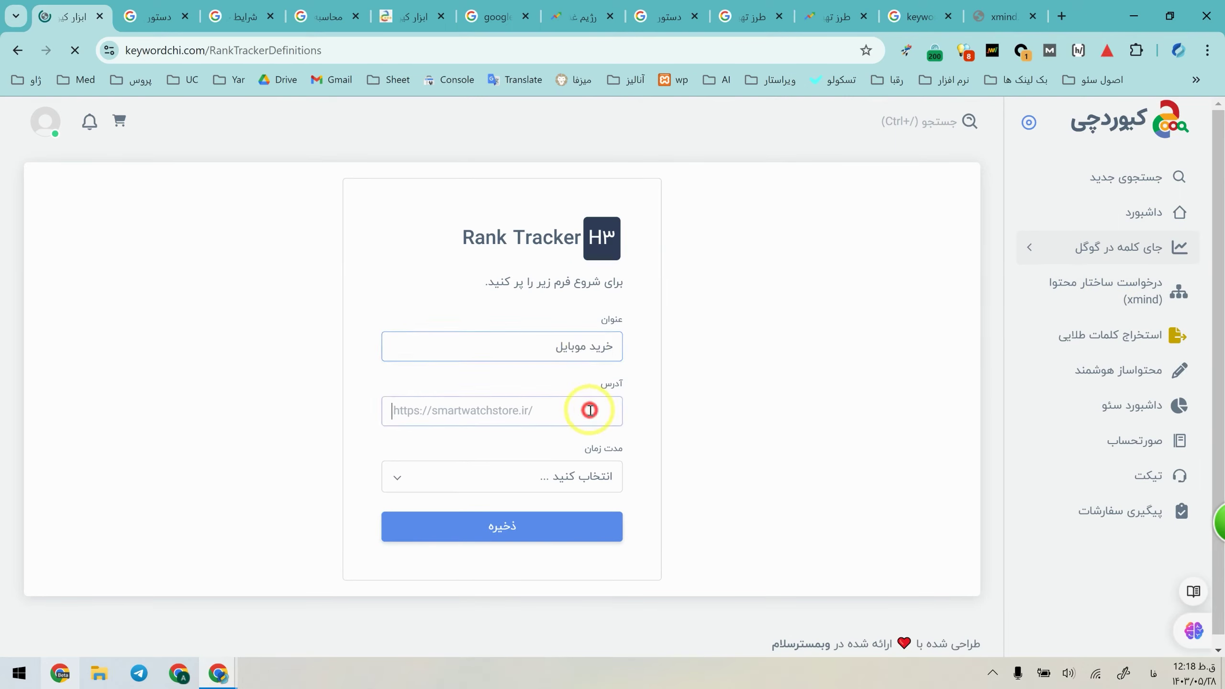
left_click(1061, 15)
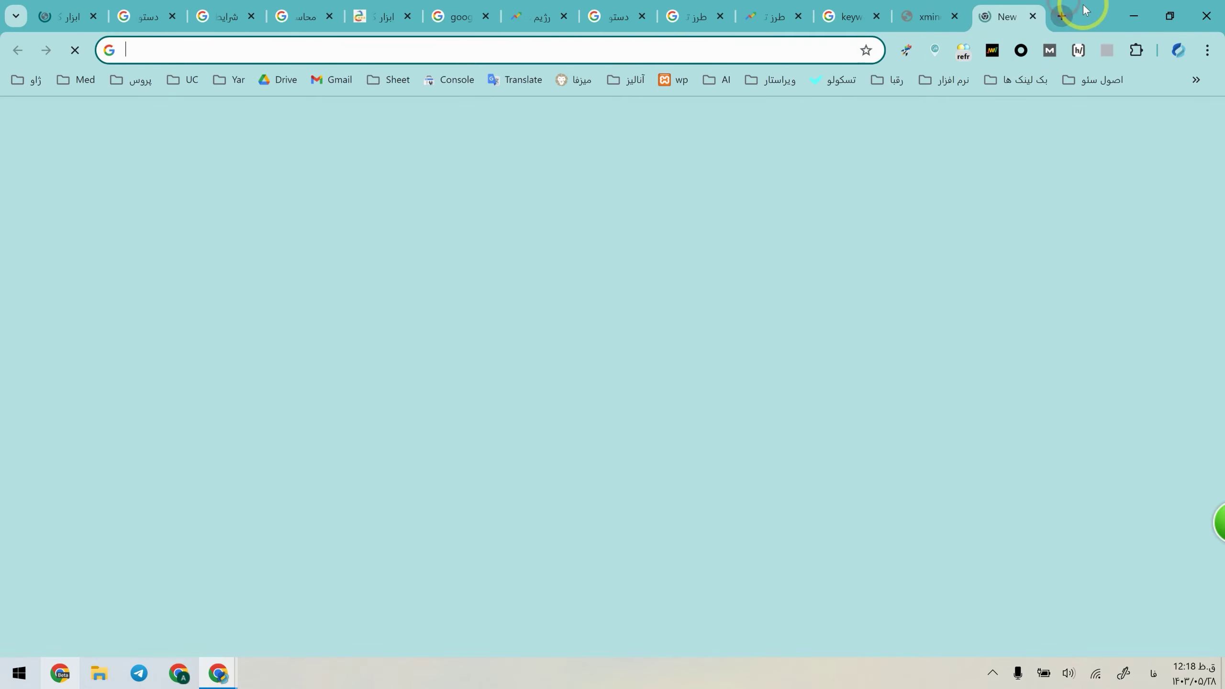
type("di")
left_click(244, 50)
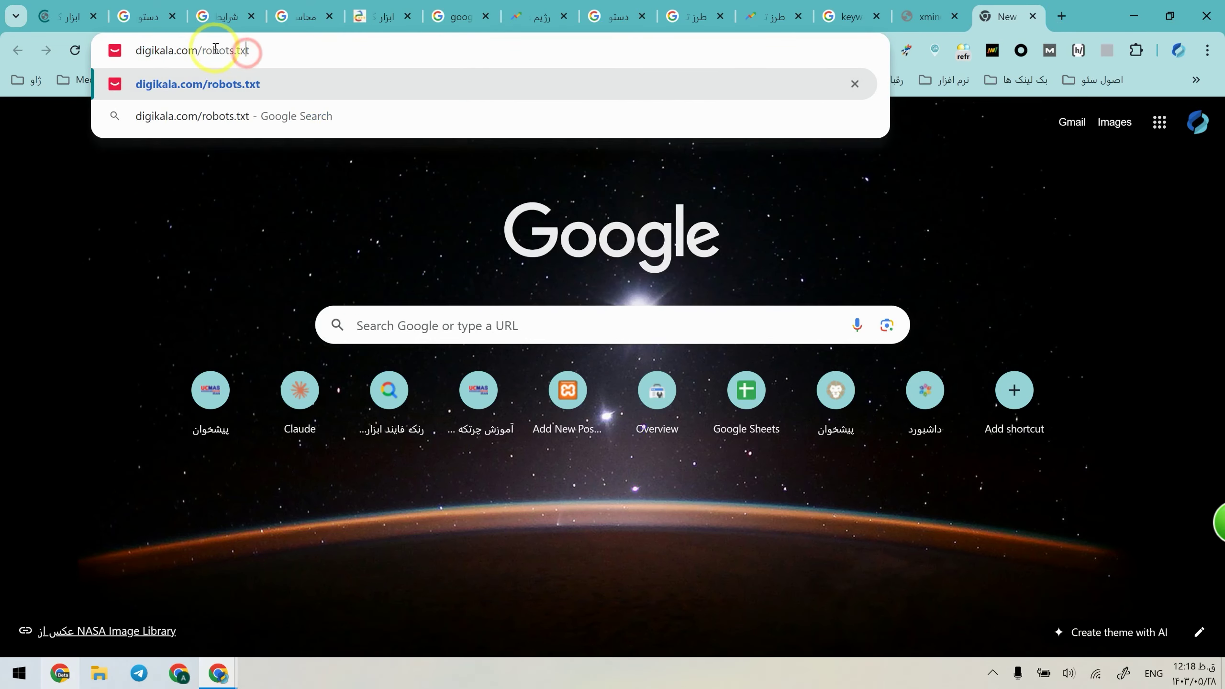
key("ctrl+1")
Step: Choose the one-month Rank Tracker package as the tracking duration and submit the form
left_click(612, 476)
left_click(606, 540)
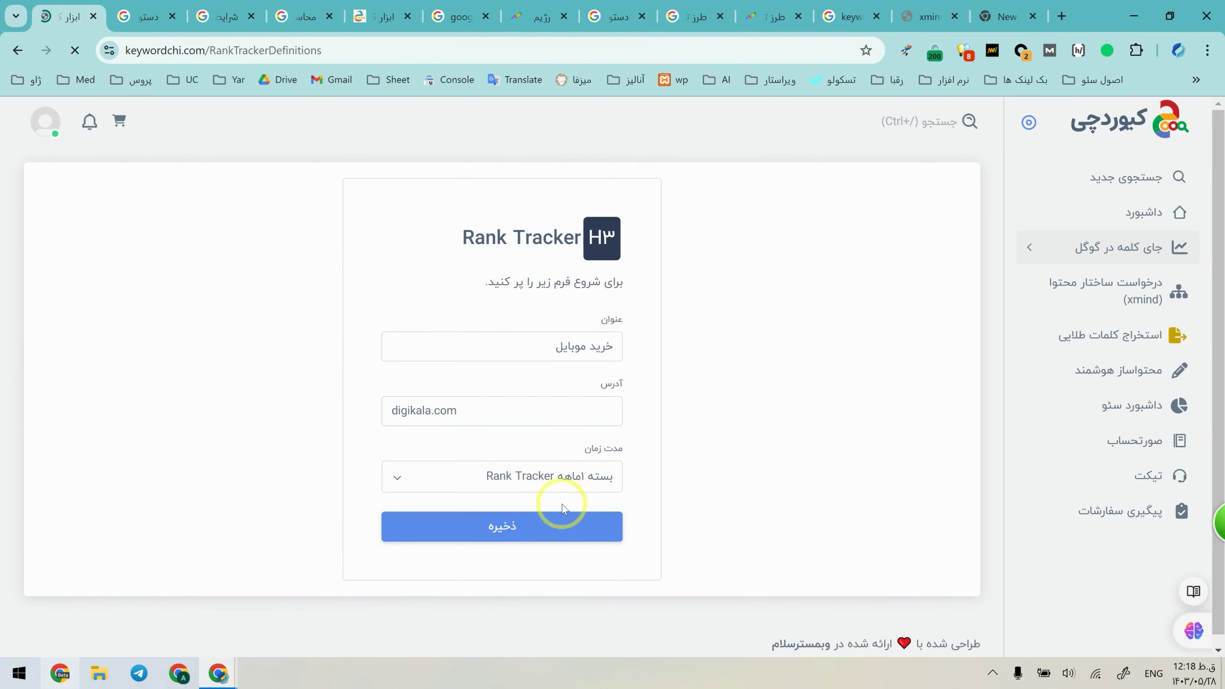
left_click(536, 525)
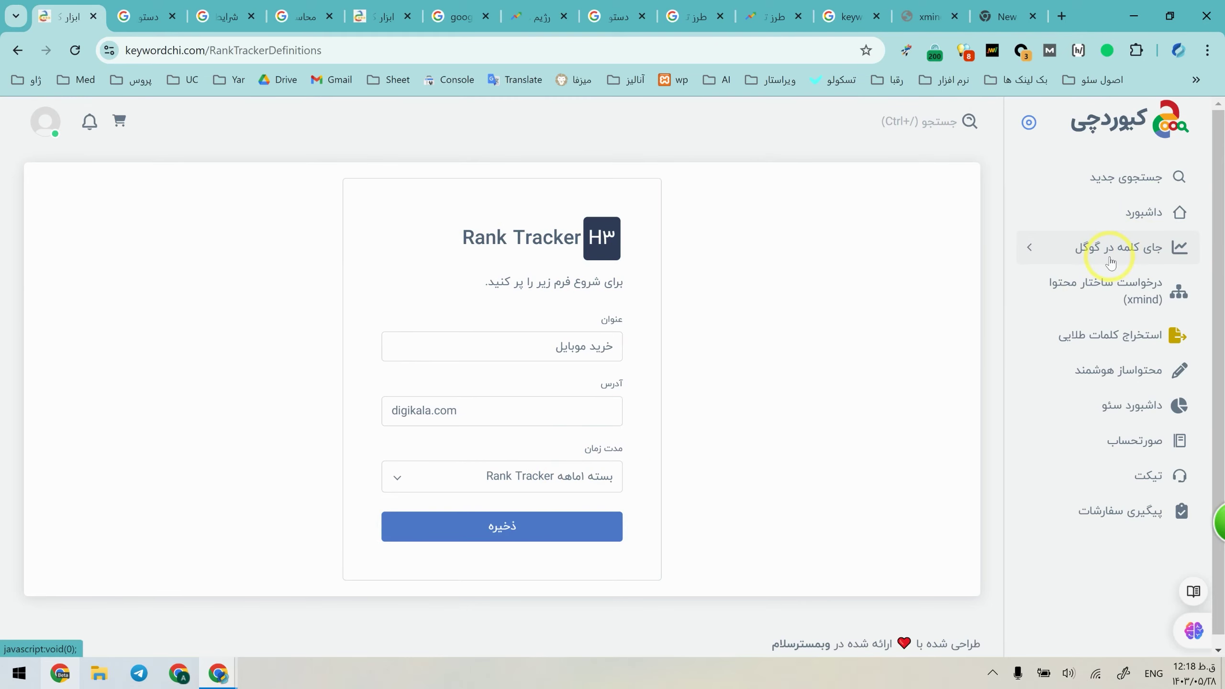
Step: Open the content-structure (xmind) request page and examine its service description
left_click(1122, 297)
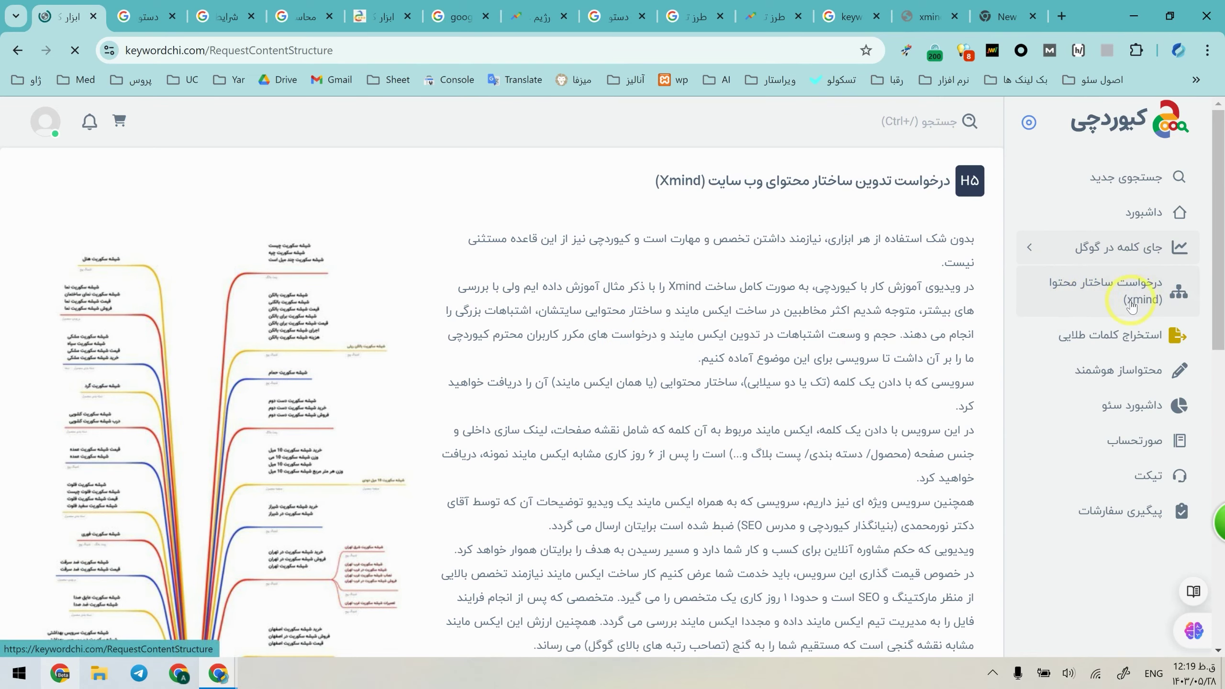
scroll(815, 224, "down", 1)
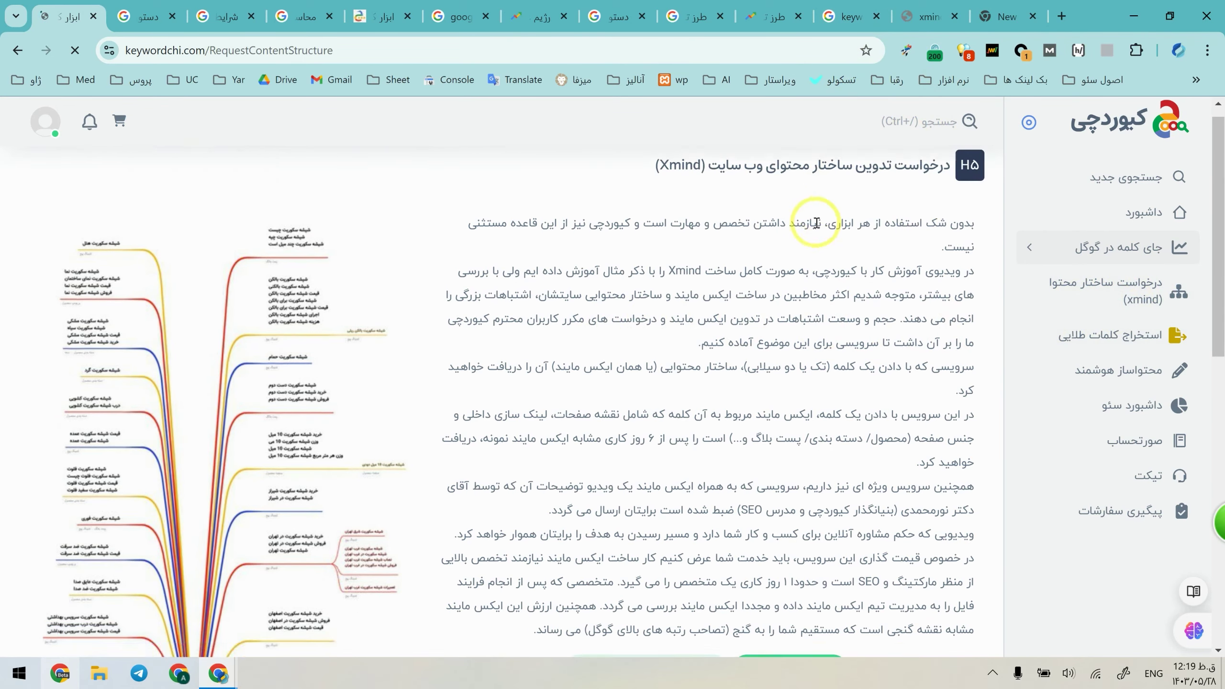
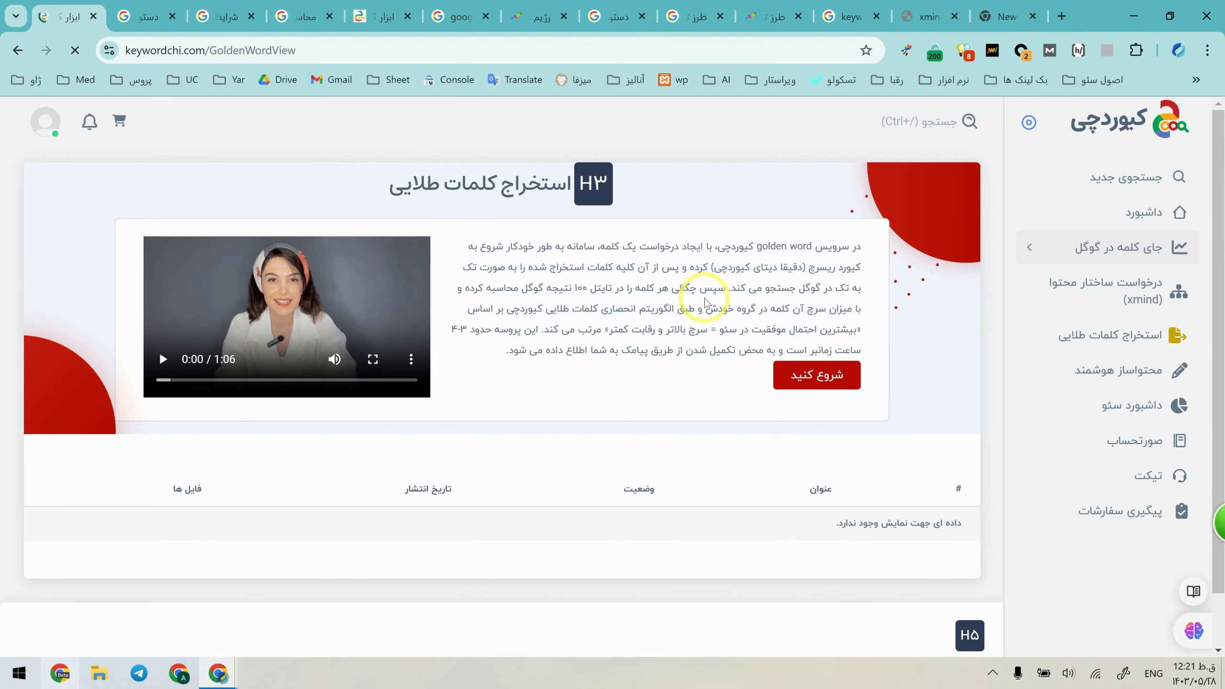
Step: Read the golden keyword extraction ("استخراج کلمات طلایی") description, including how keyword density and success likelihood are assessed
triple_click(809, 246)
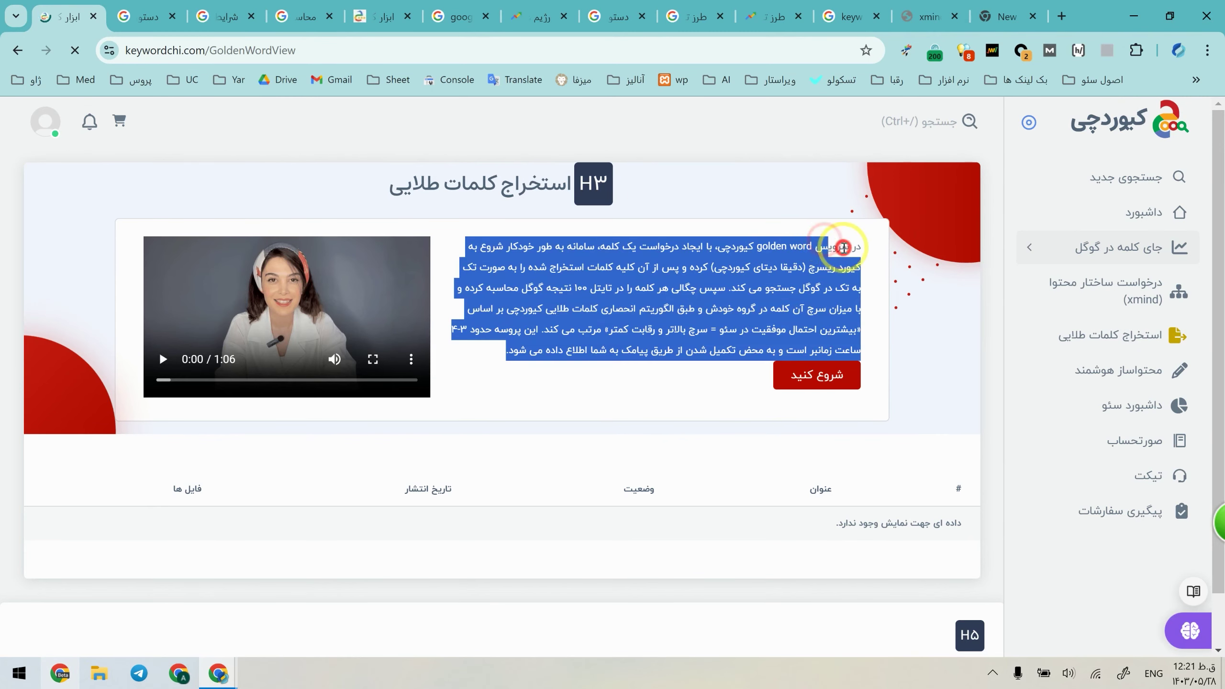
left_click(844, 247)
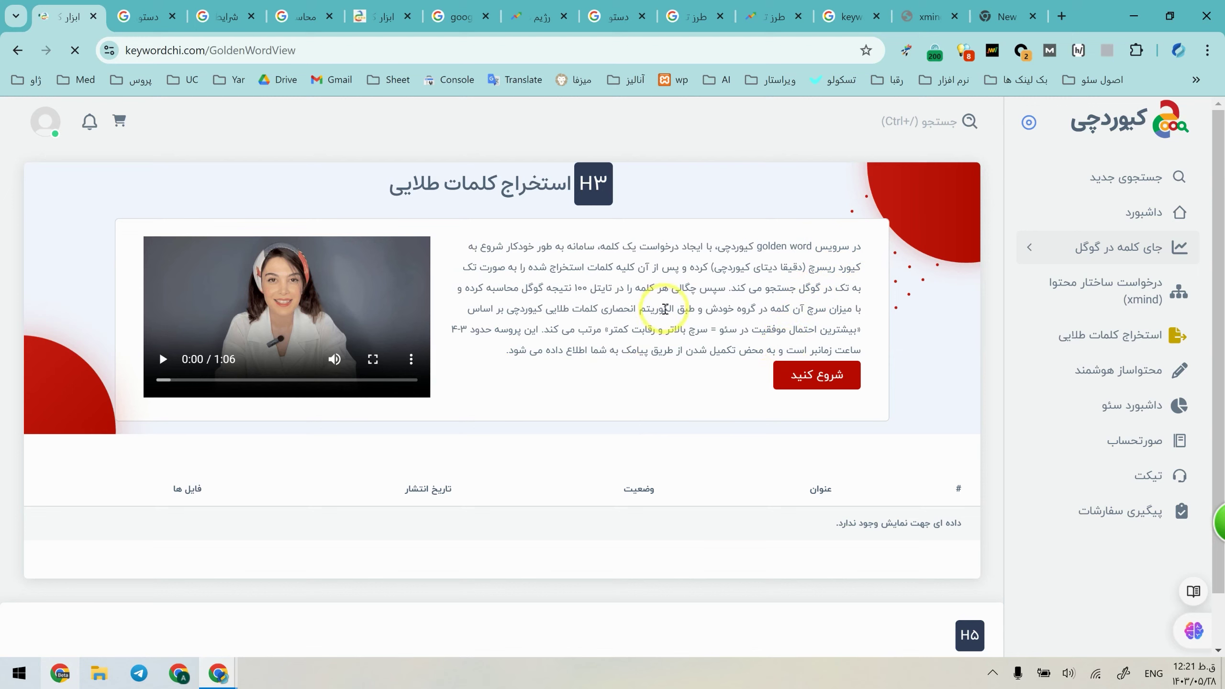
left_click_drag(716, 288, 619, 290)
left_click(619, 291)
left_click_drag(706, 334, 652, 322)
left_click(651, 322)
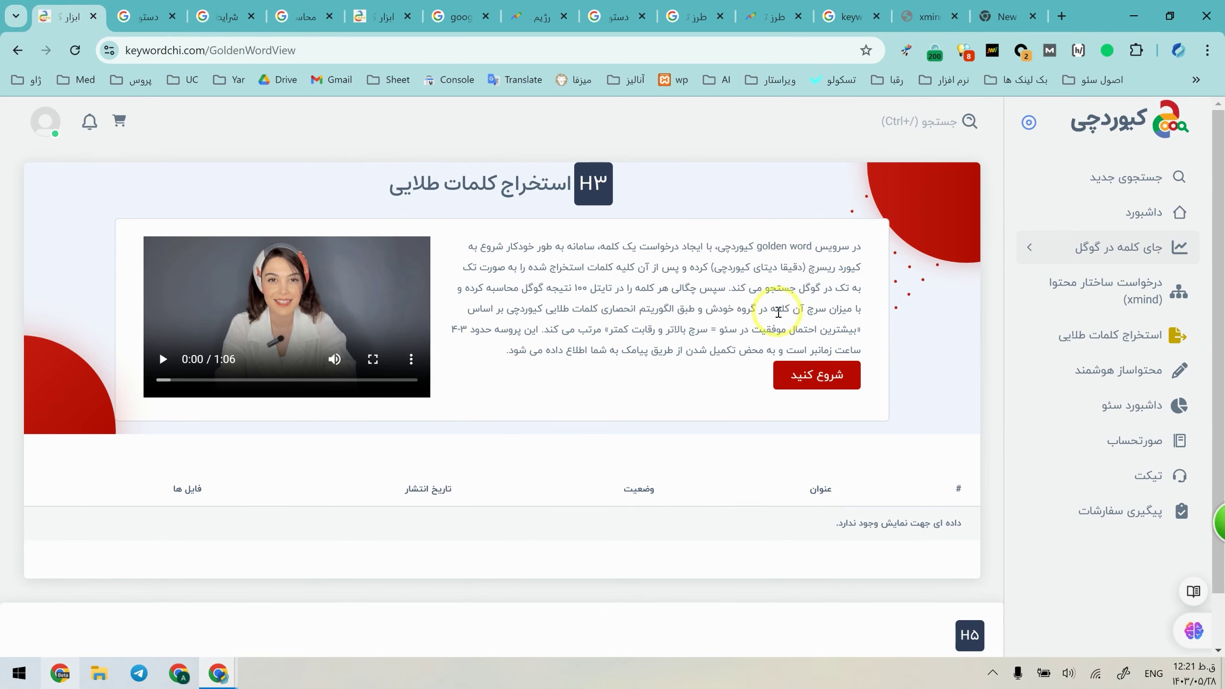
Step: Open a new article form in the smart content generator and check its title and keyword fields
left_click(1132, 381)
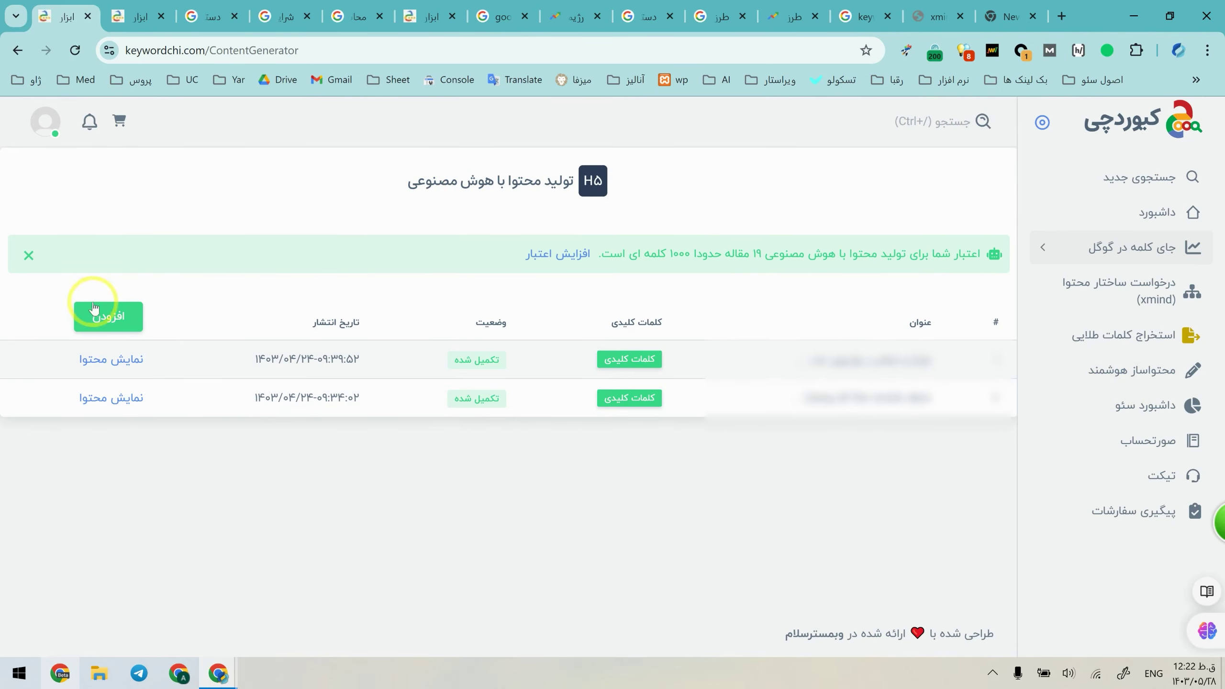
left_click(107, 315)
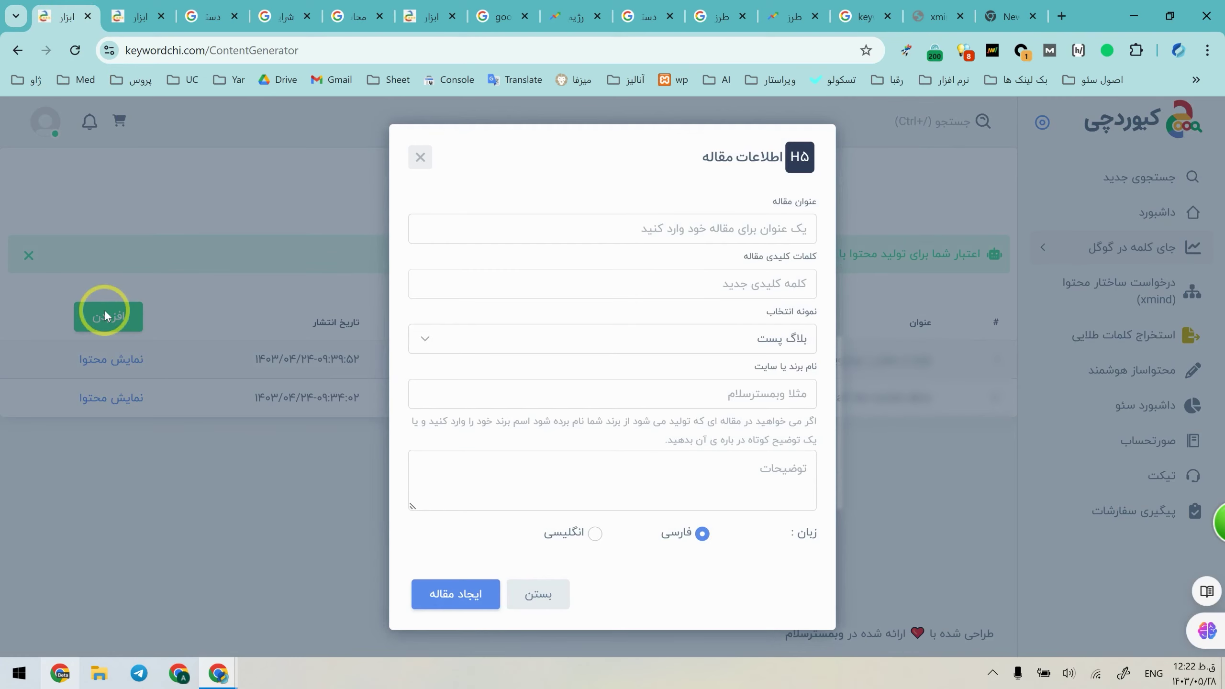
left_click(787, 234)
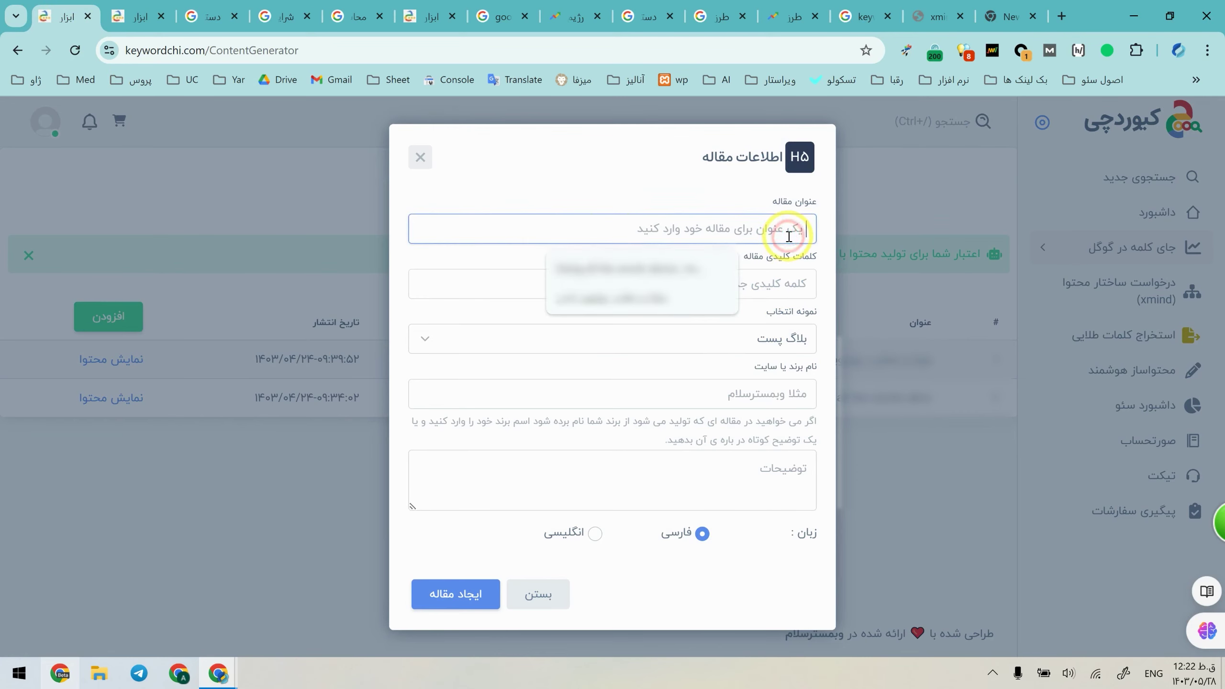
left_click(816, 287)
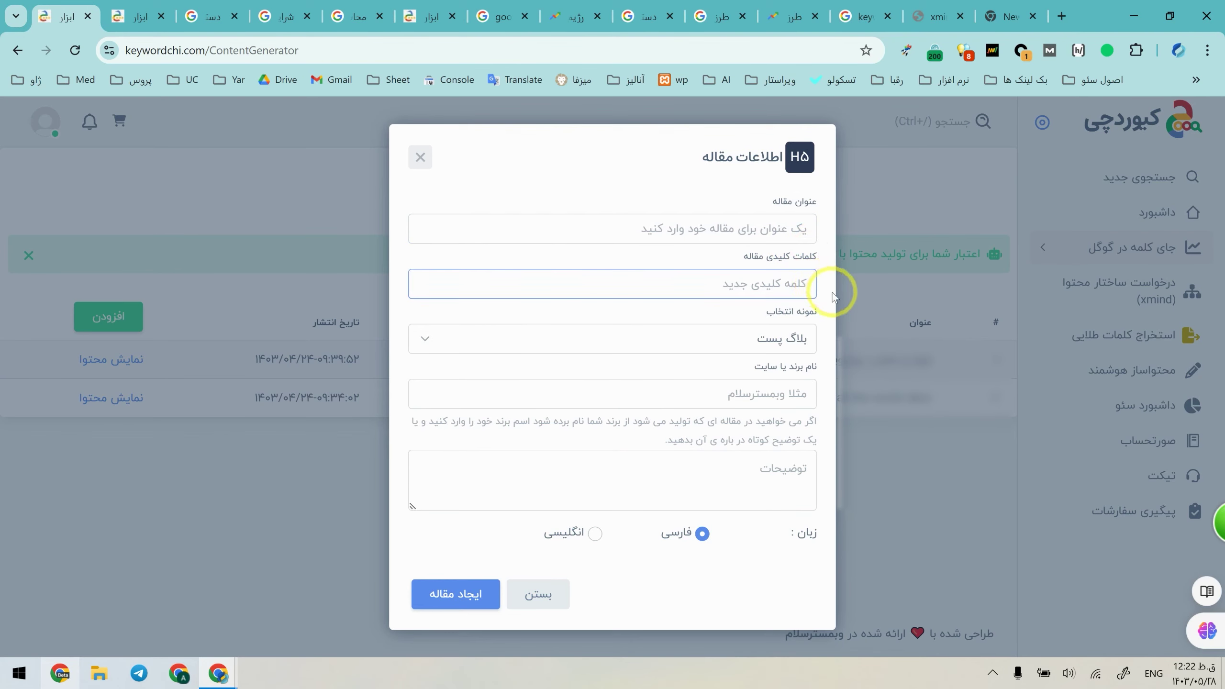
Step: Go through the article form's template choices, brand name, description and language fields, keeping the "بلاگ پست" template
left_click(805, 343)
left_click(795, 384)
left_click(783, 338)
left_click(795, 362)
left_click(809, 392)
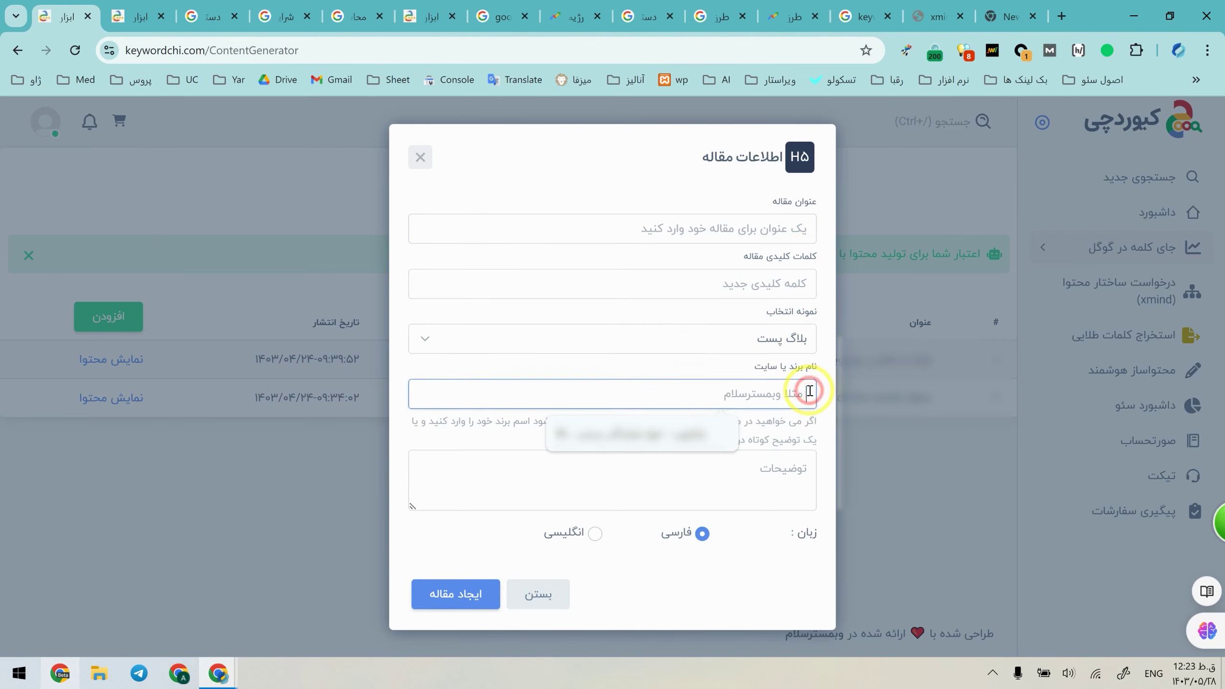
left_click(831, 409)
left_click(750, 483)
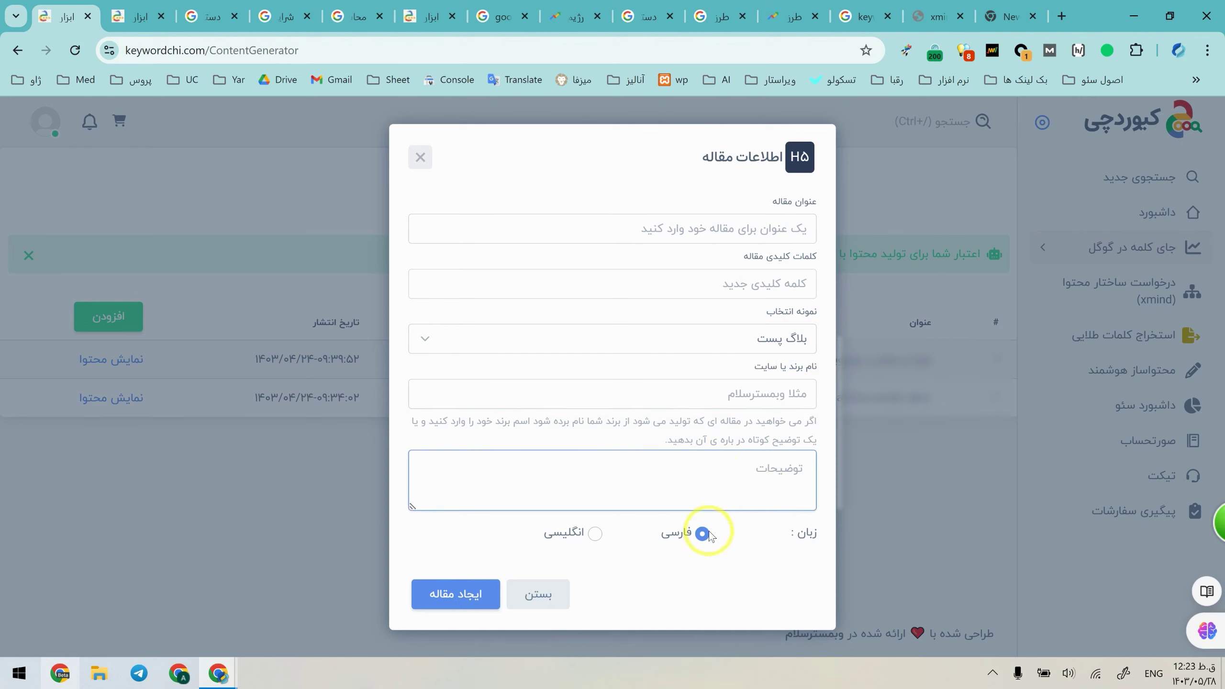
left_click(480, 596)
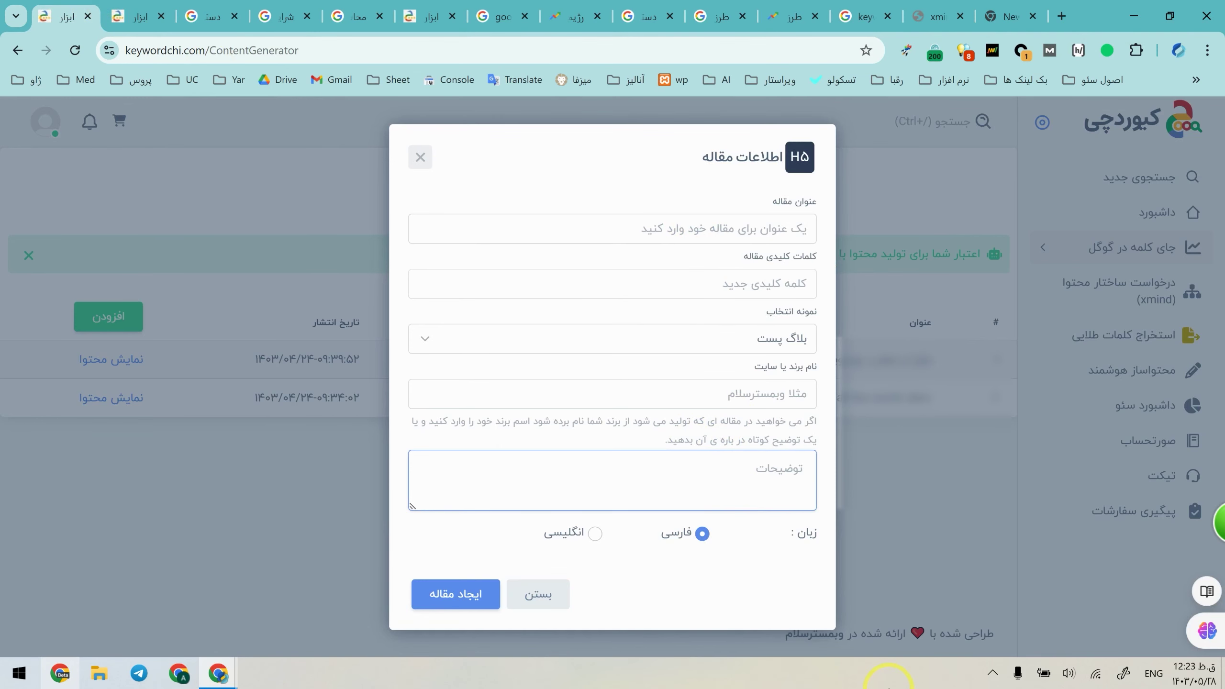
Step: Switch to the generated article "مزایا و معایب یوتیوبر شدن" and look over its title, keywords and layout
left_click(138, 16)
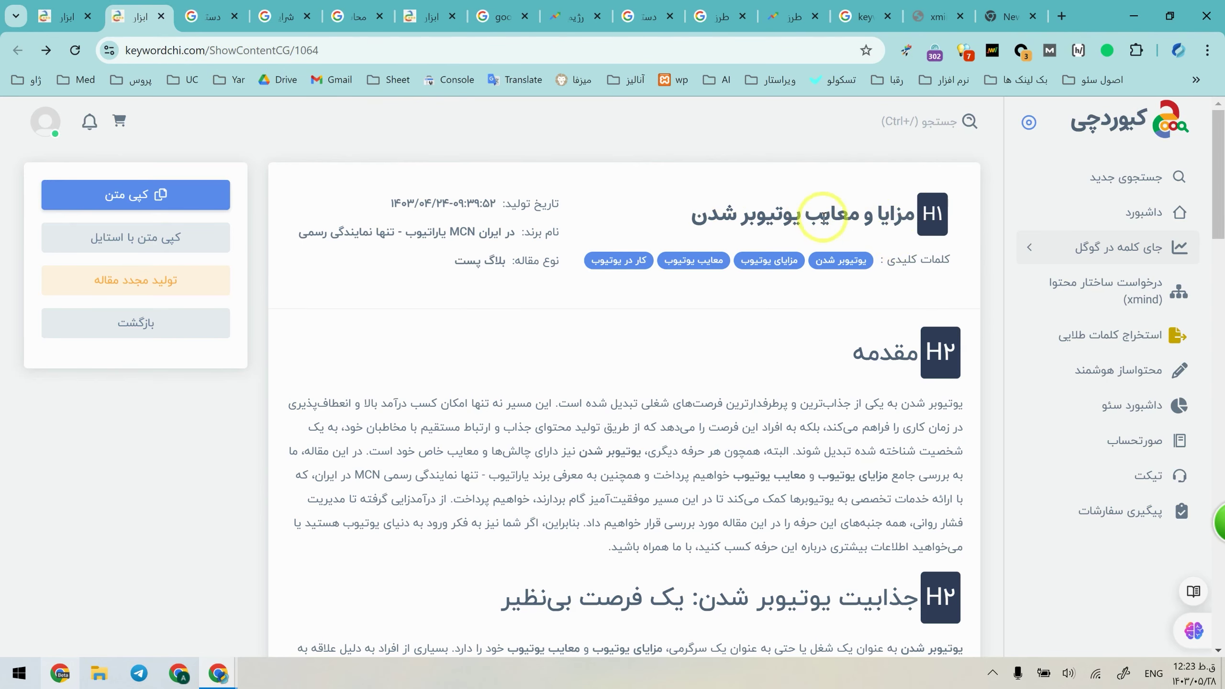
left_click_drag(913, 216, 706, 218)
left_click(706, 217)
scroll(740, 410, "down", 8)
left_click_drag(955, 443, 689, 410)
scroll(684, 416, "down", 8)
scroll(709, 395, "up", 15)
left_click(709, 395)
scroll(709, 395, "up", 8)
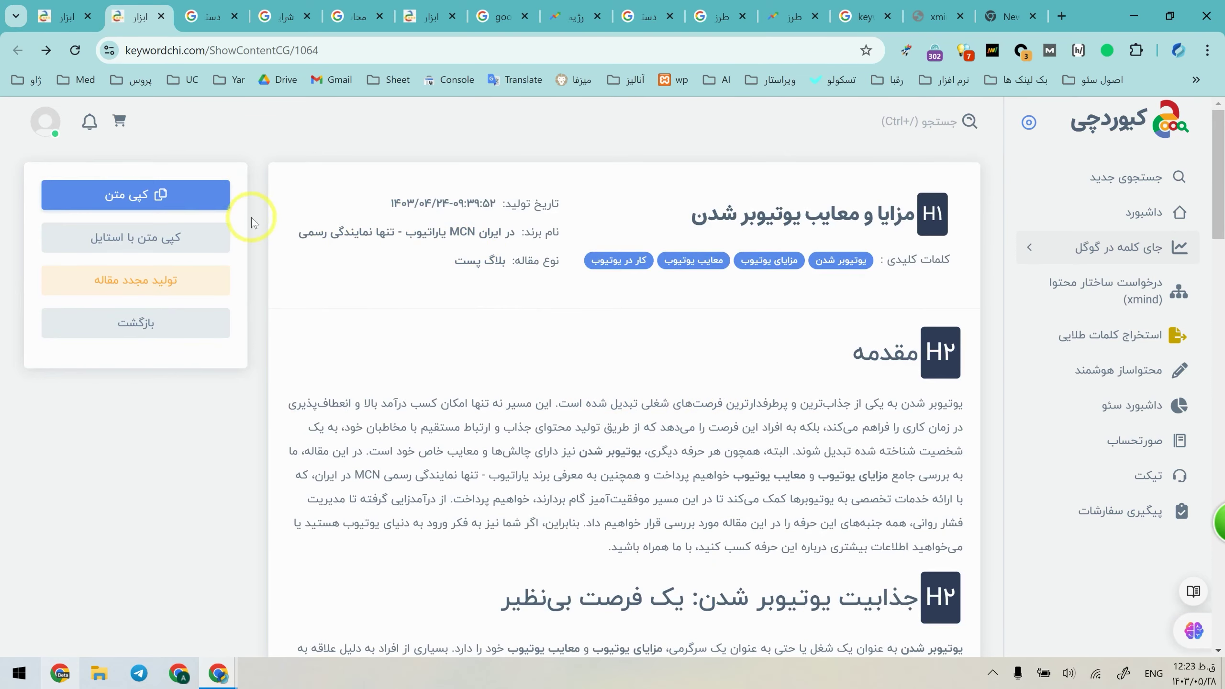
Step: Read the article's introduction section ("مقدمه"), including how the target keywords and brand name are worked into it
scroll(251, 219, "down", 1)
left_click_drag(957, 323, 704, 448)
left_click(701, 450)
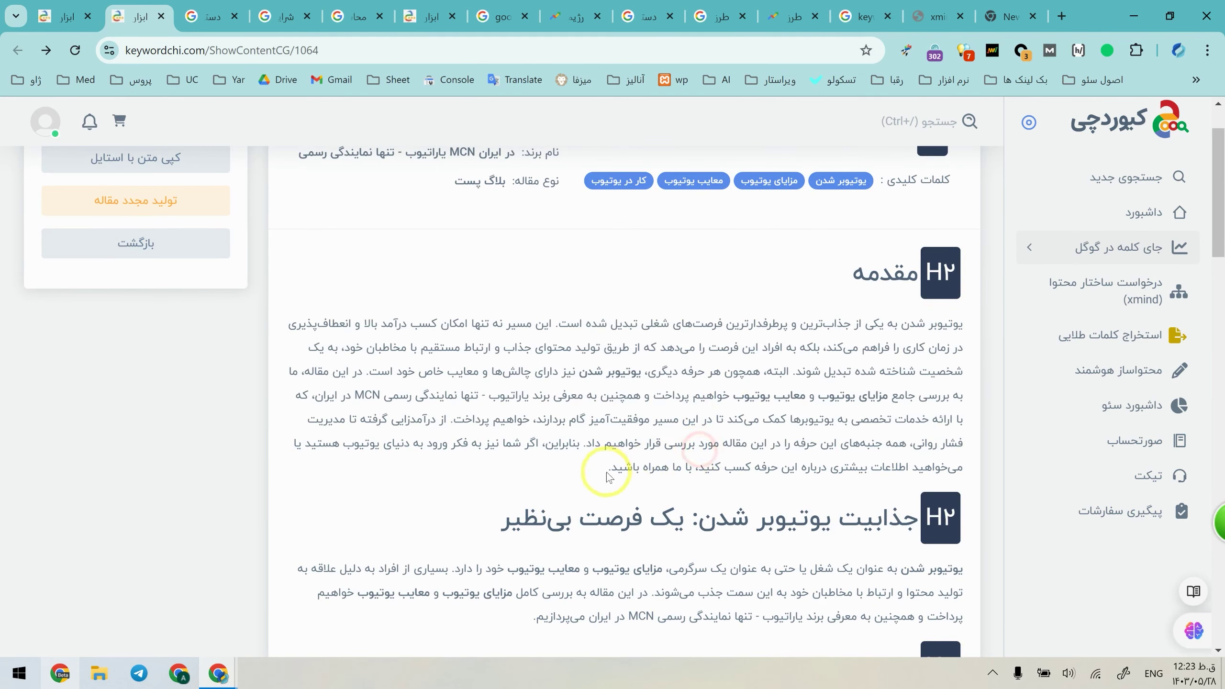
left_click_drag(607, 468, 1053, 340)
left_click(928, 364)
scroll(906, 387, "down", 8)
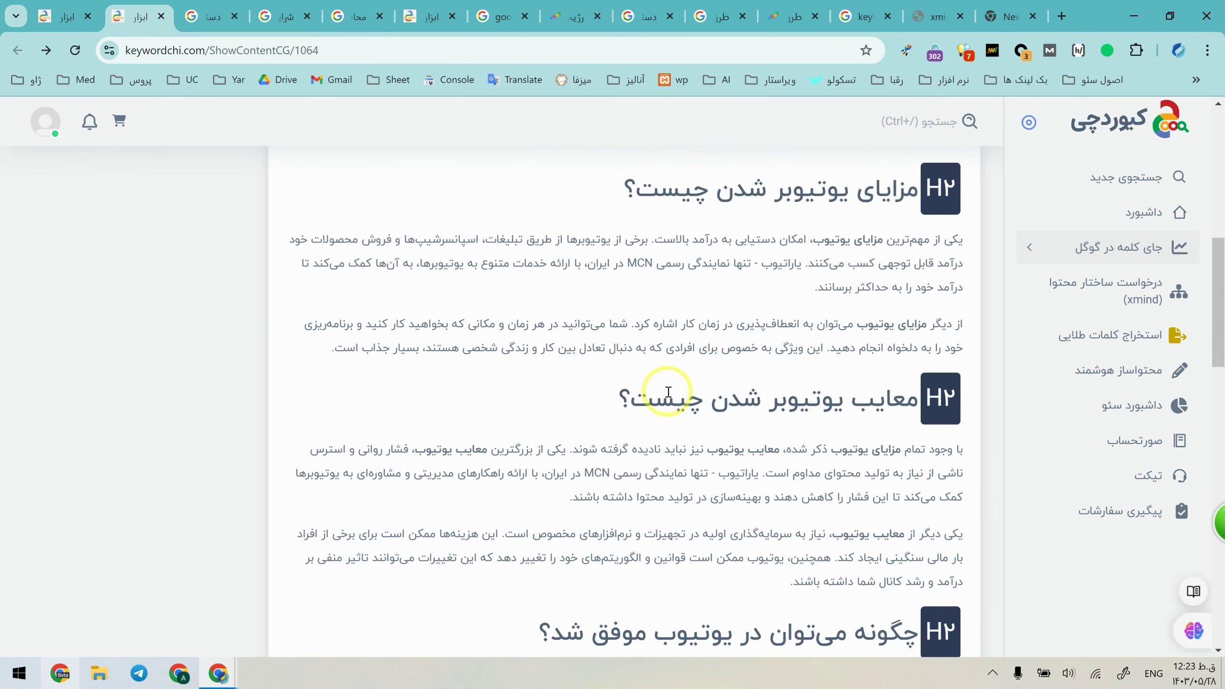
Step: Examine the article's remaining H2 sections, from the YouTuber pros and cons through the brand section to the conclusion
scroll(750, 317, "down", 4)
scroll(771, 310, "down", 1)
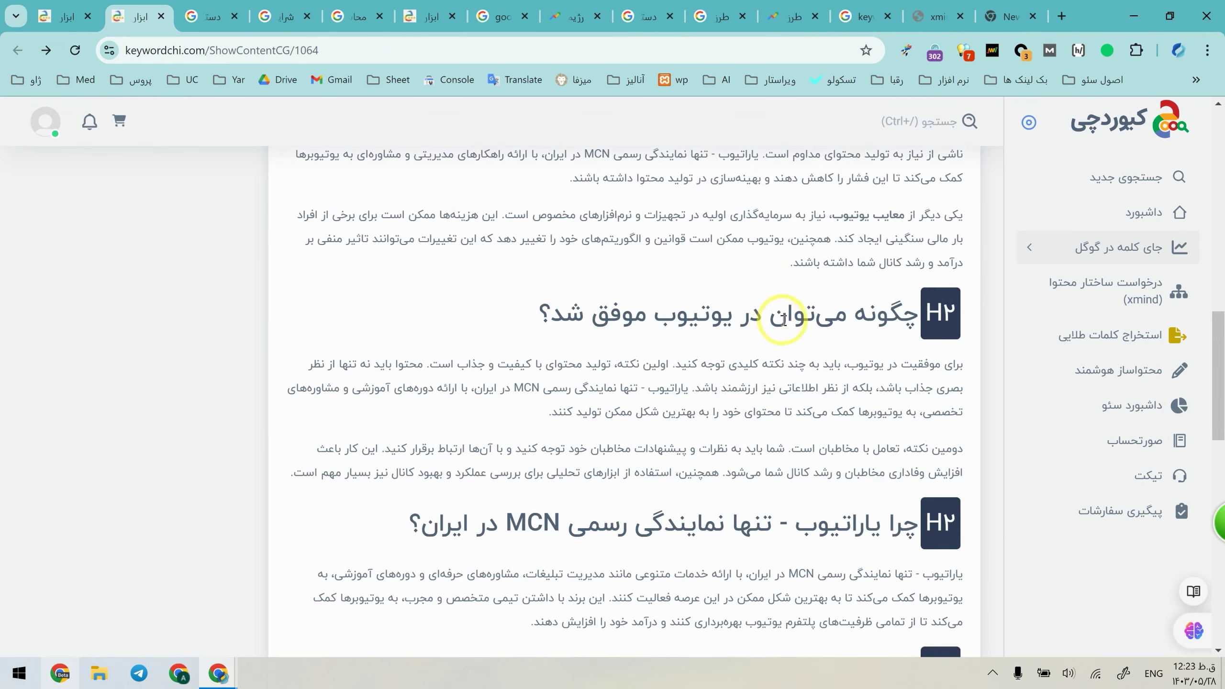
left_click_drag(890, 313, 402, 339)
left_click(446, 353)
left_click_drag(733, 536, 416, 519)
left_click(416, 511)
scroll(584, 468, "down", 5)
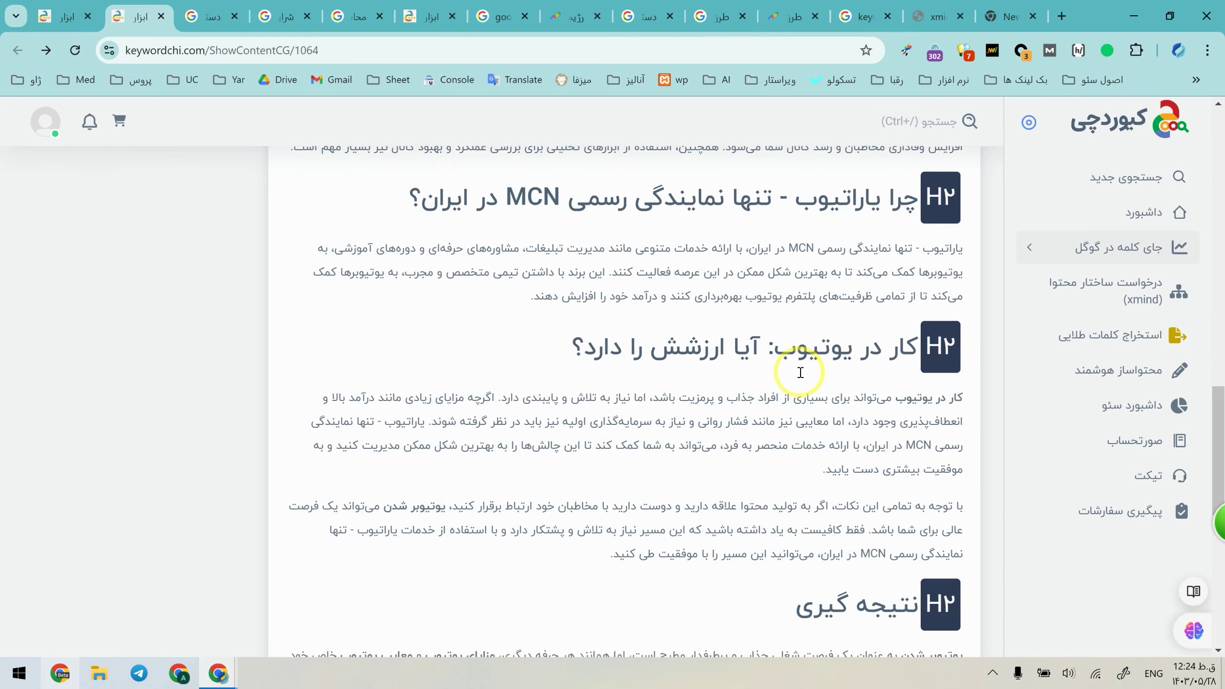
scroll(800, 372, "down", 8)
scroll(800, 372, "up", 4)
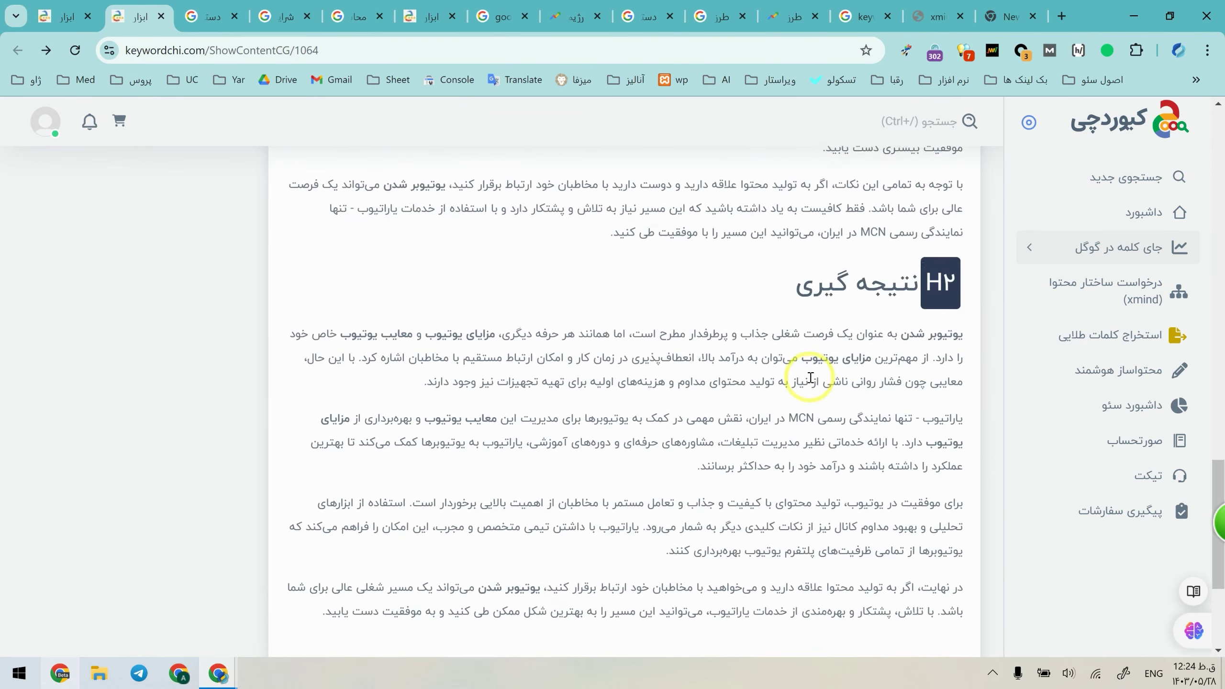
scroll(810, 378, "down", 4)
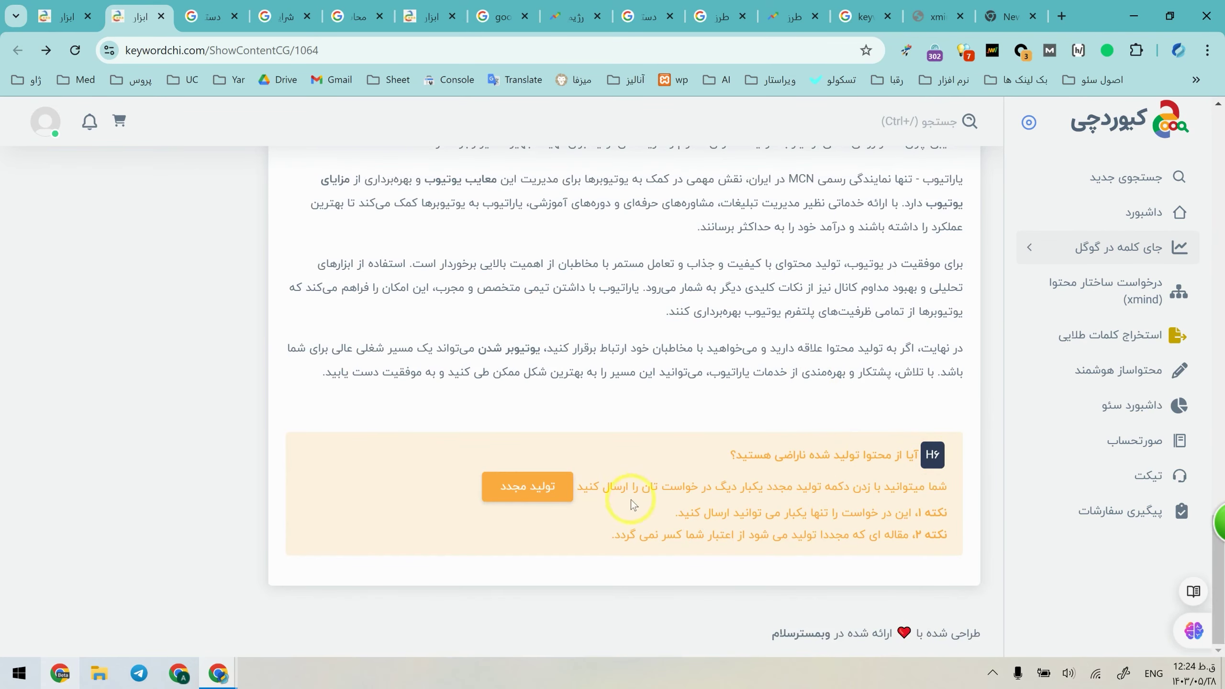
Step: Read the notes on regenerating an unsatisfactory article ("تولید مجدد"), including the request limit and credit rule
left_click(506, 498)
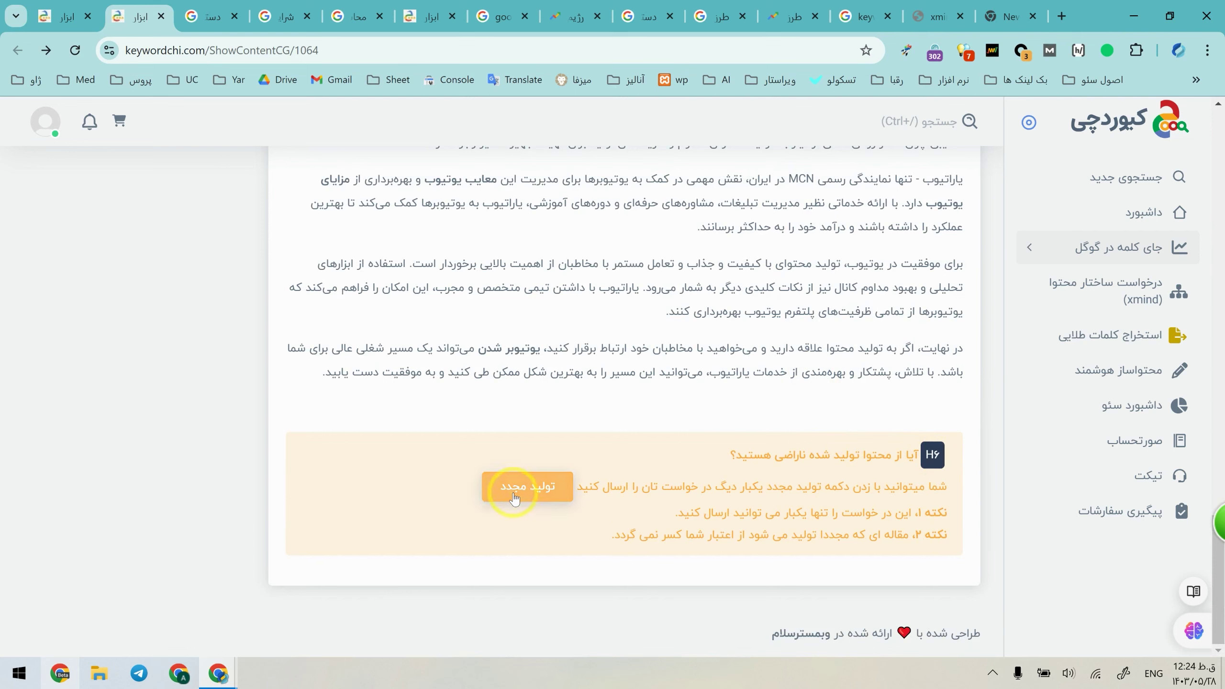
left_click_drag(814, 512, 650, 515)
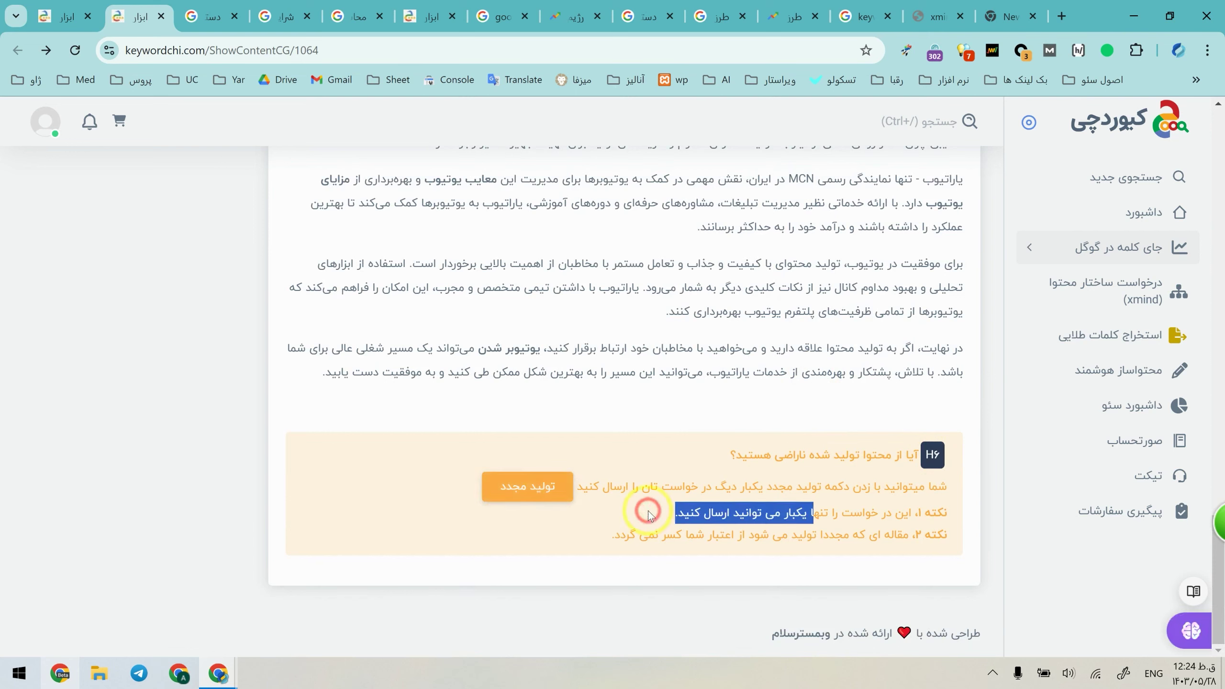
left_click(668, 511)
left_click_drag(884, 535, 656, 538)
left_click(656, 538)
scroll(656, 536, "up", 20)
Step: Open the SEO dashboard ("داشبورد سئو") and check the cannibal pages report's Search Console selector and keyword field
left_click(1141, 405)
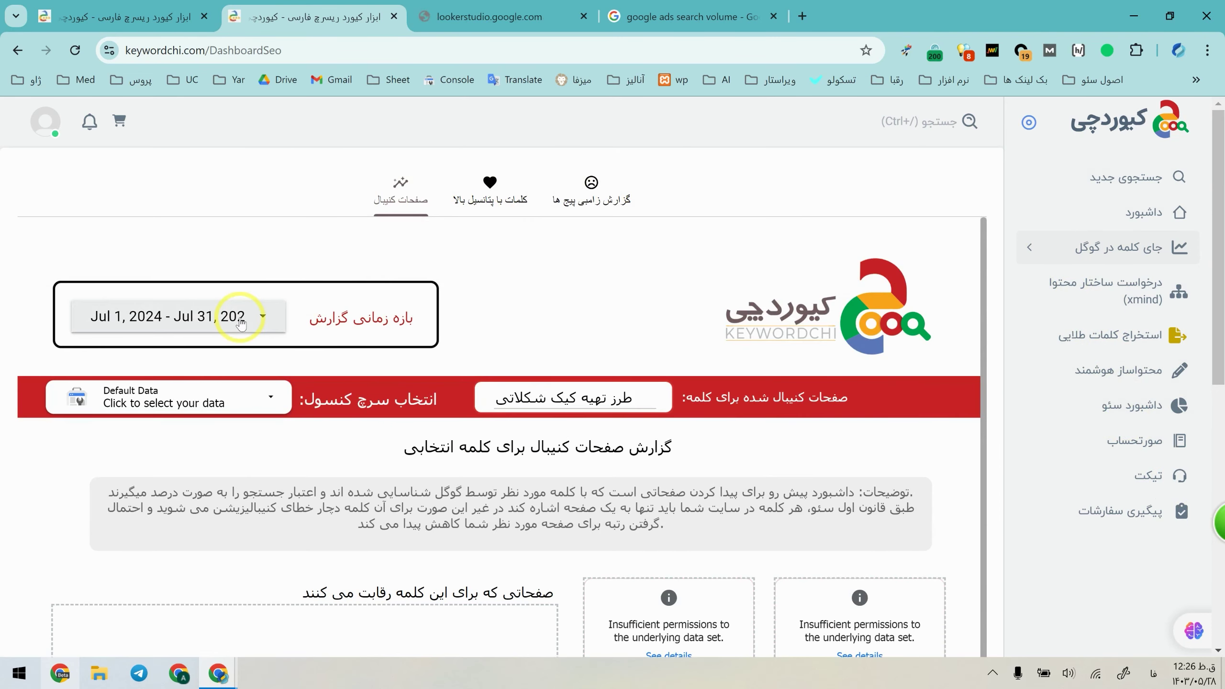
left_click(174, 401)
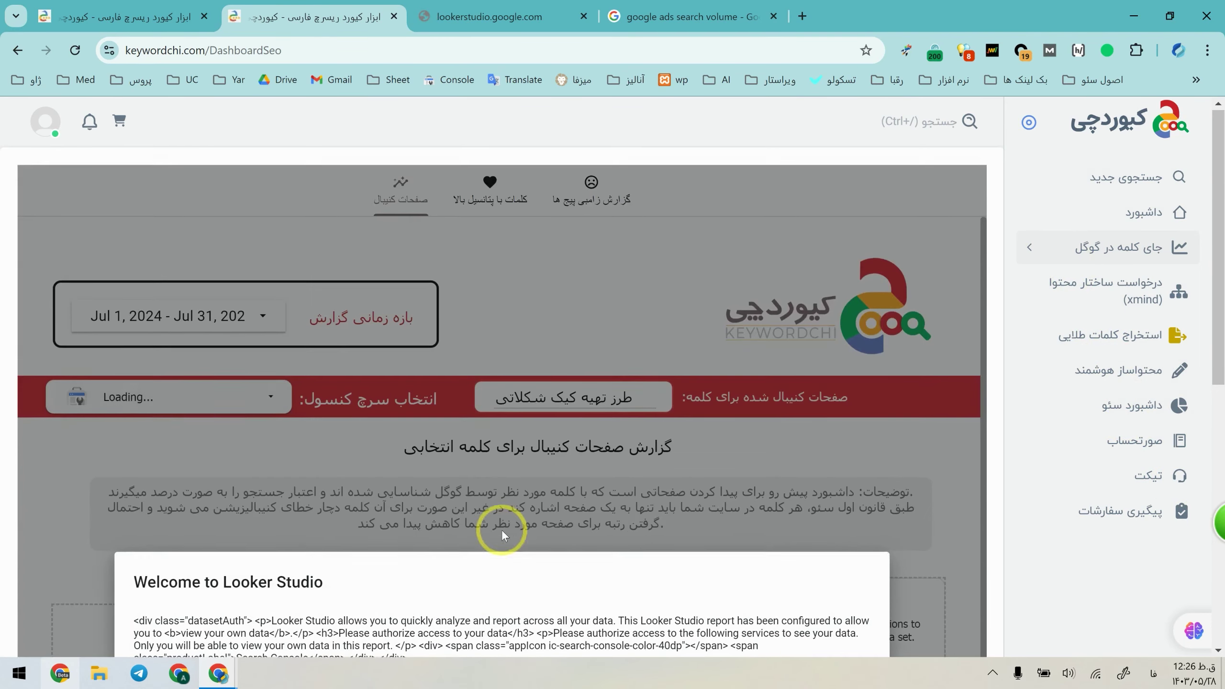
scroll(500, 525, "down", 5)
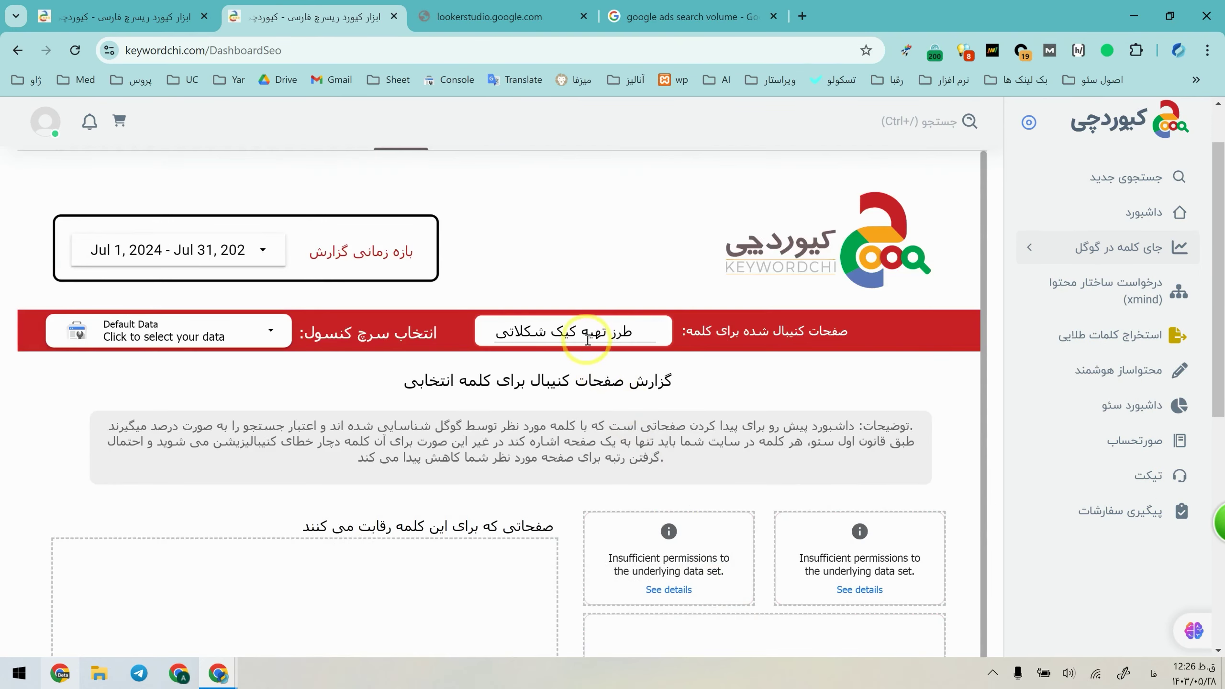
triple_click(586, 335)
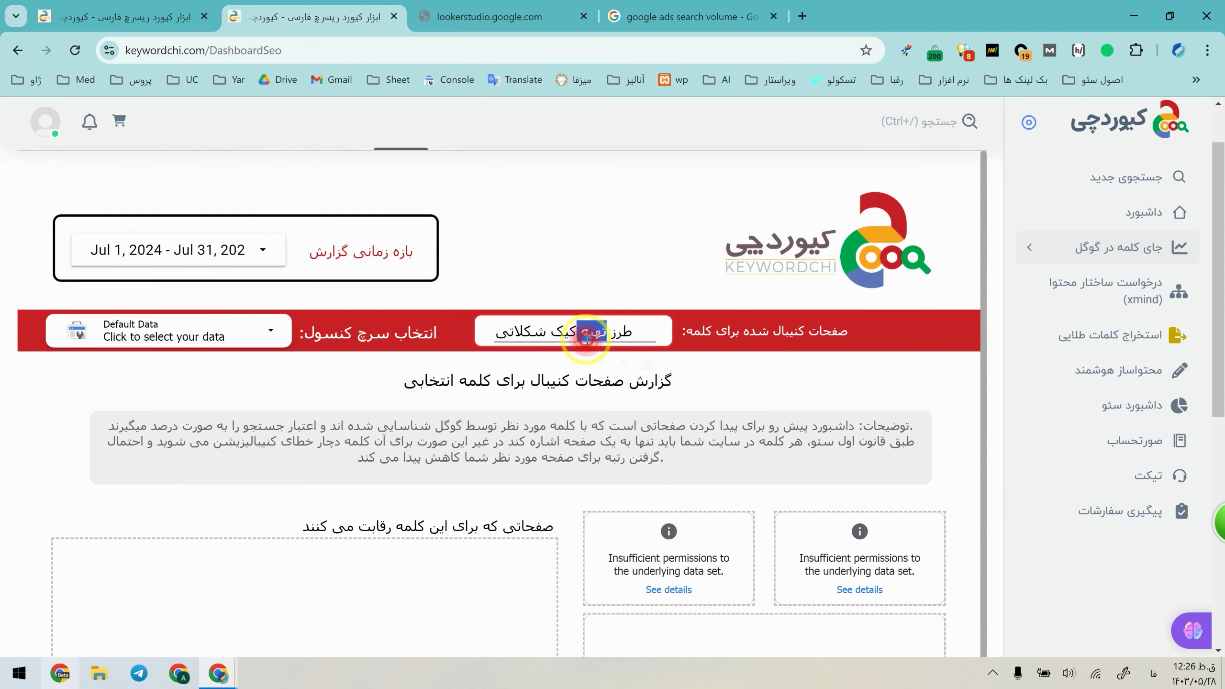
left_click(686, 438)
scroll(664, 423, "down", 5)
scroll(355, 539, "up", 6)
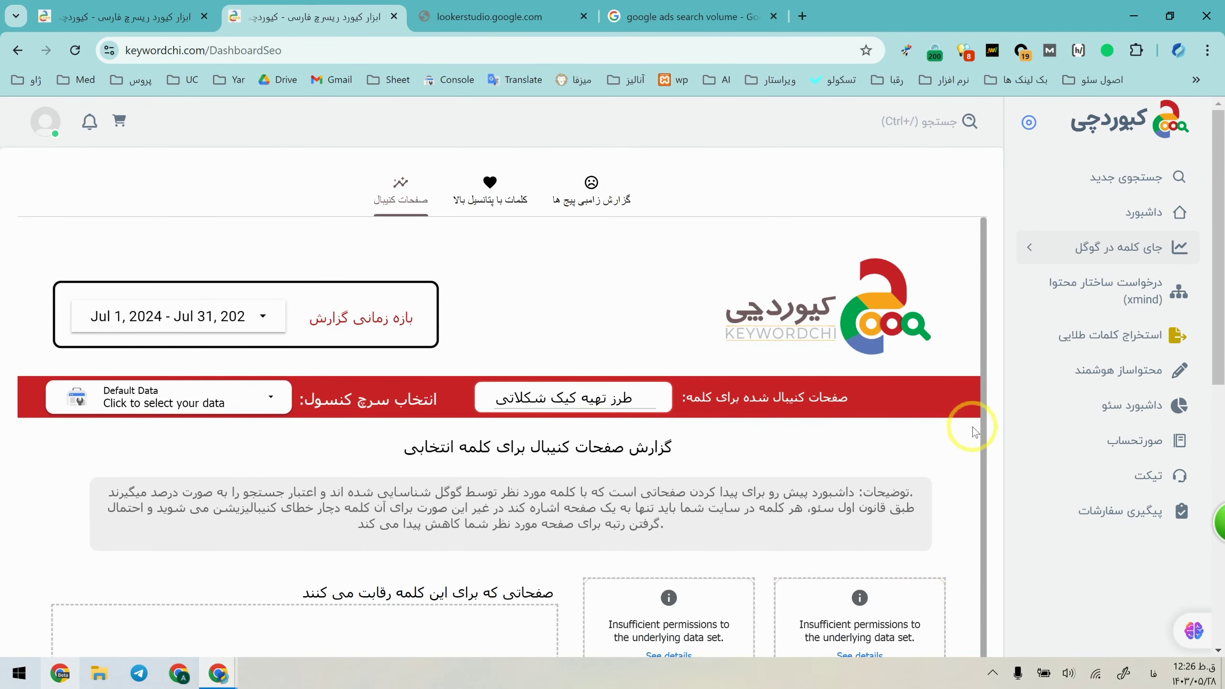
Step: View the zombie pages report and the high-potential keywords report, including their descriptions
left_click(602, 200)
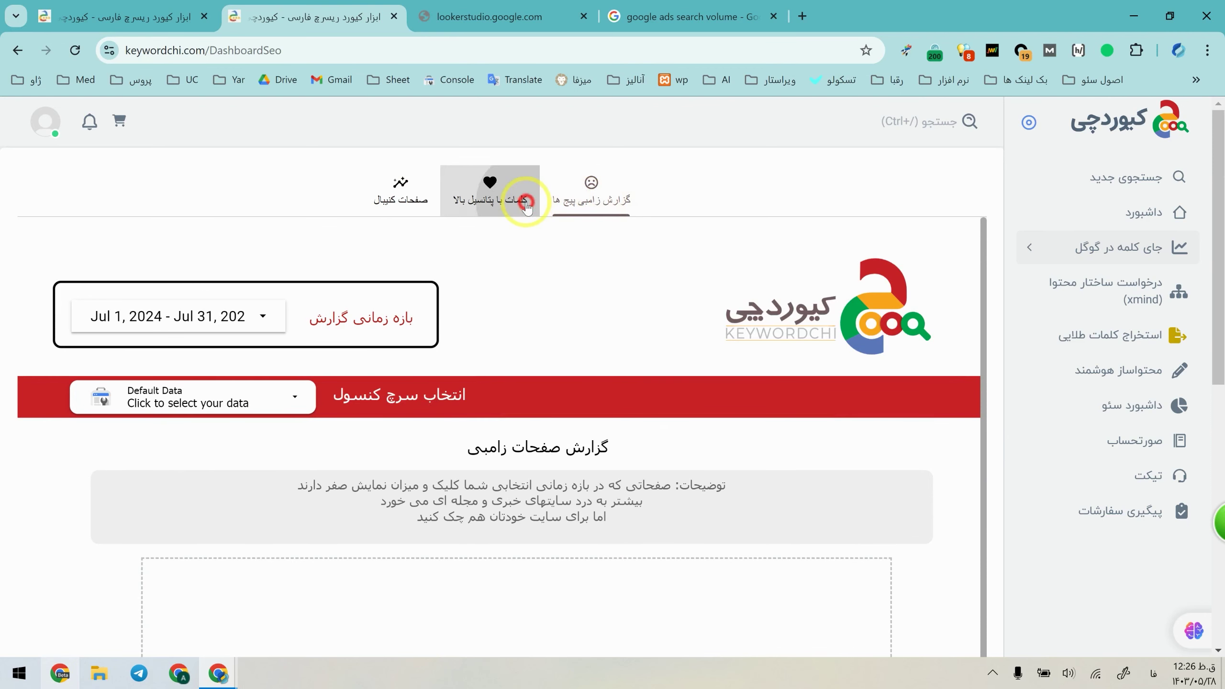
left_click(526, 205)
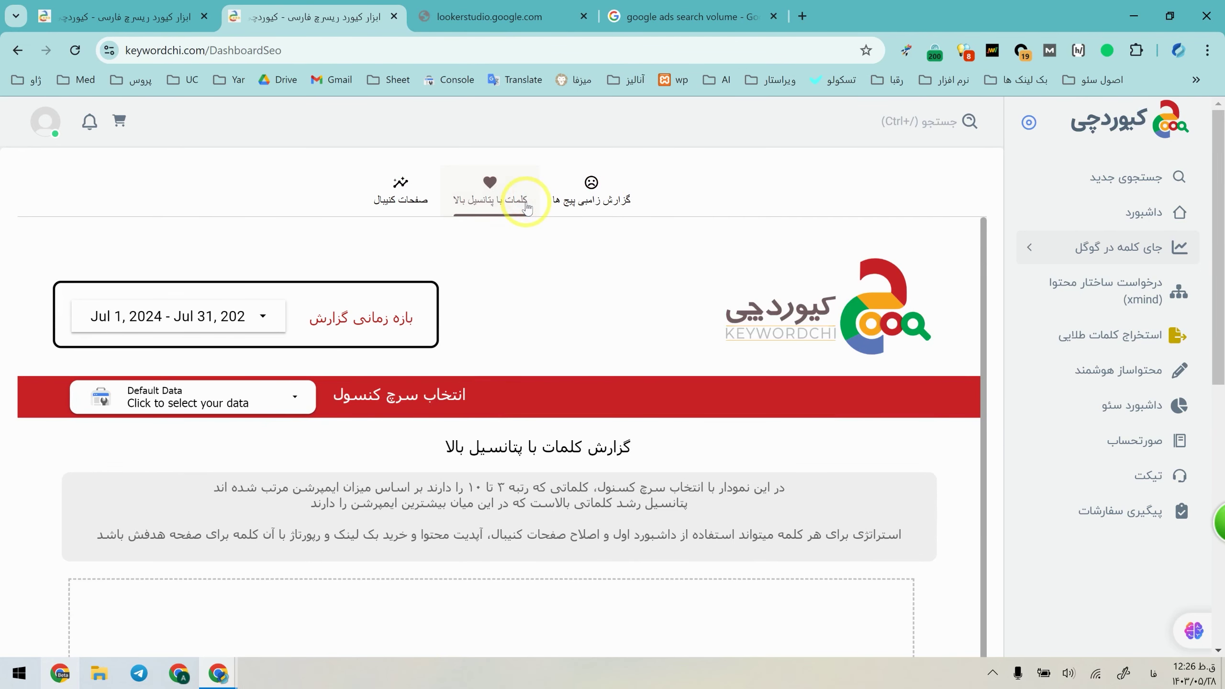
scroll(514, 310, "down", 1)
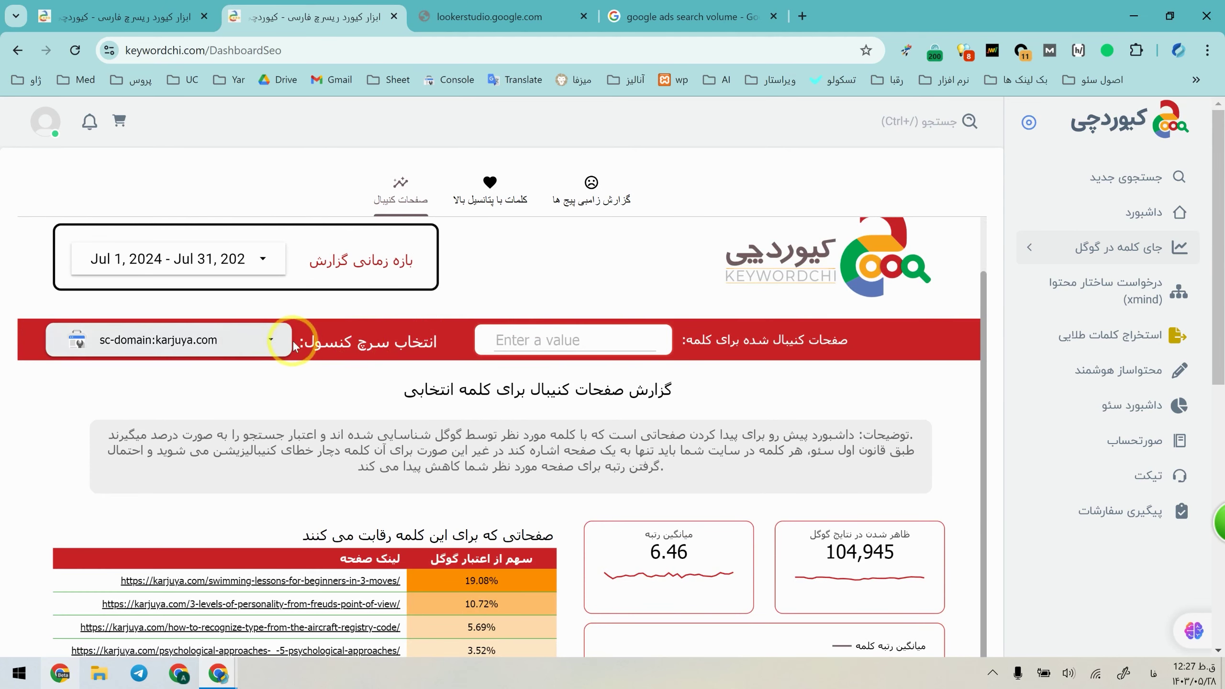
Step: Examine the karjuya.com cannibal pages report: competing page links, their share of Google credit, impressions and average rank chart
scroll(294, 346, "down", 4)
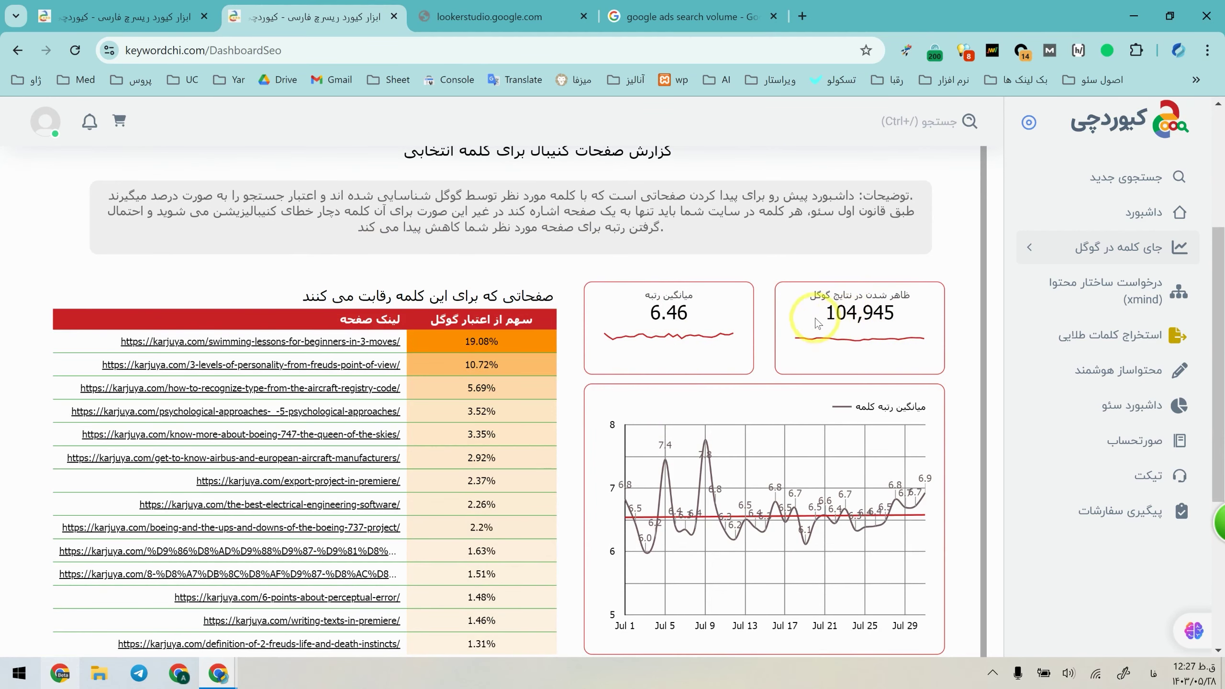
scroll(817, 322, "down", 1)
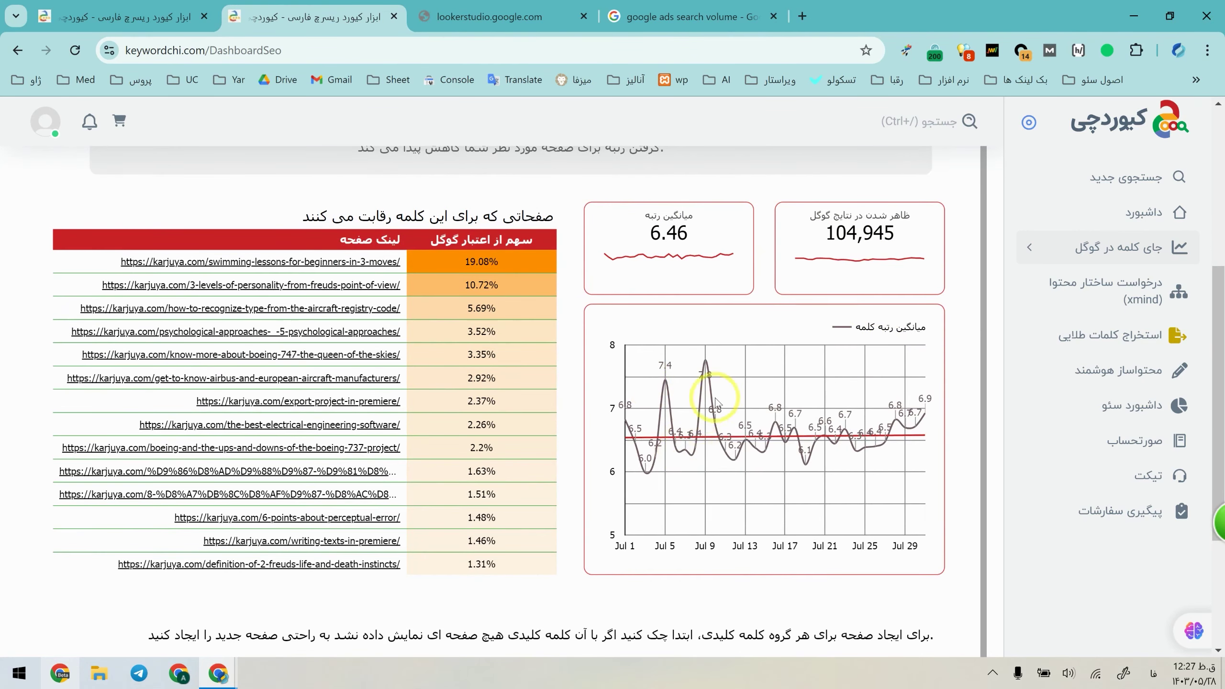
scroll(978, 414, "down", 1)
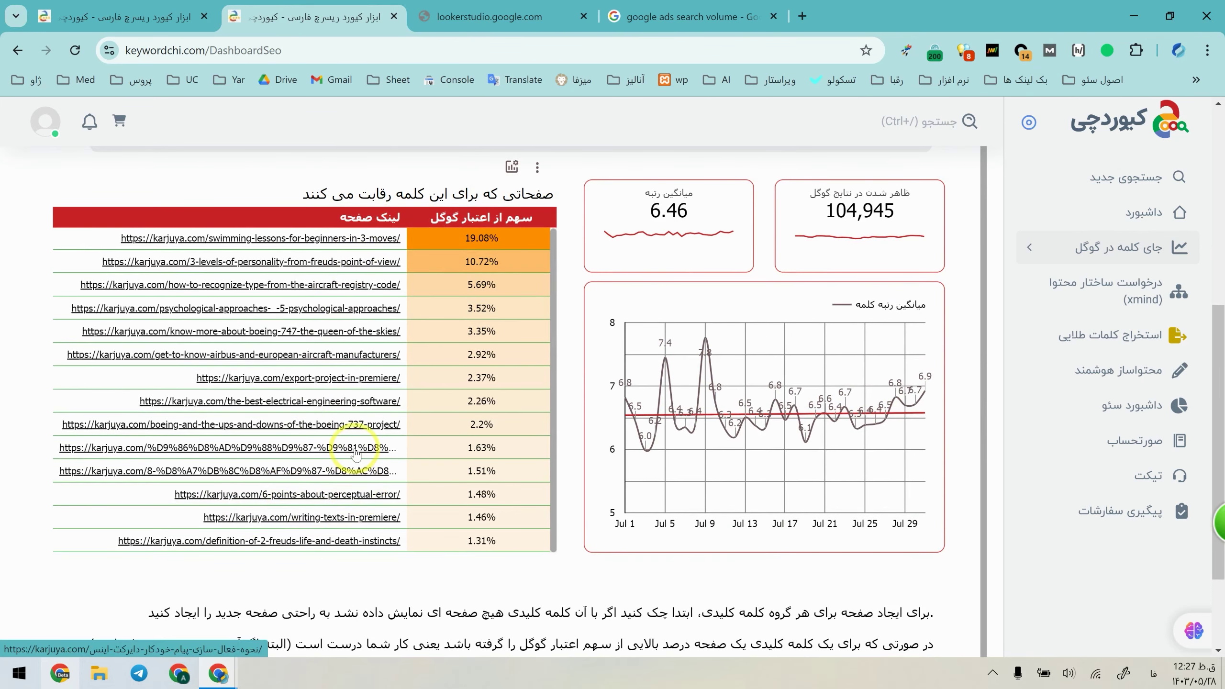
Step: Open the high-potential keywords report and set its Search Console property to sc-domain:karjuya.com
left_click(495, 154)
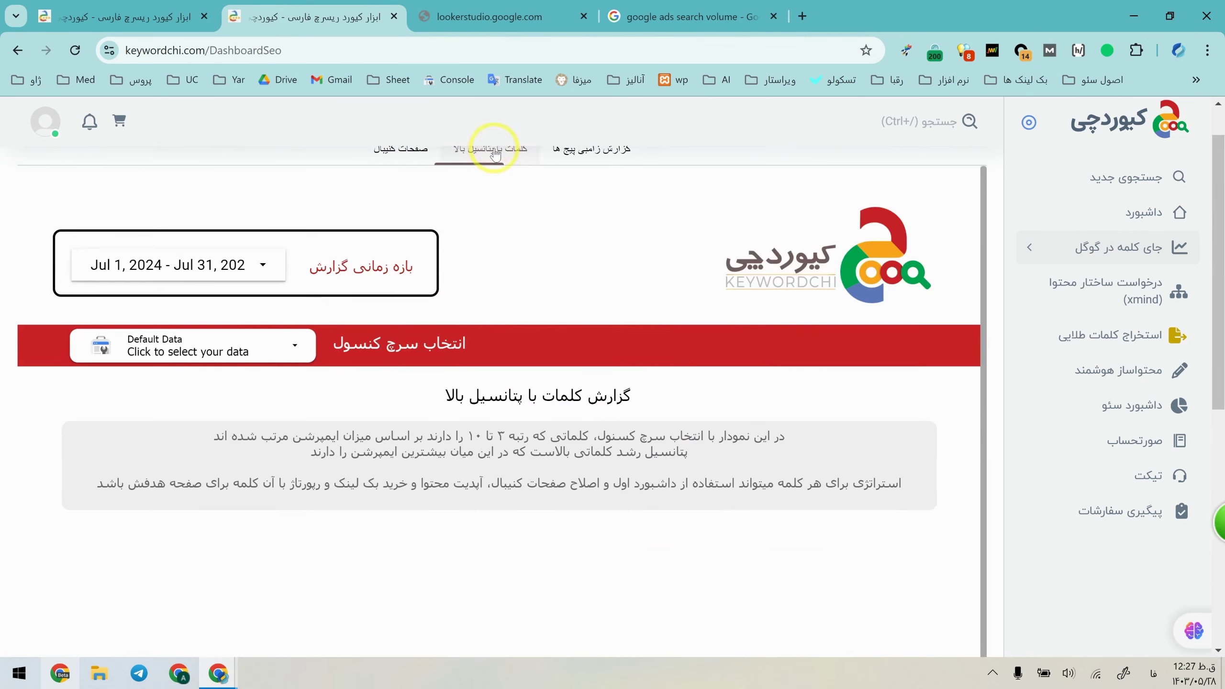
left_click(184, 353)
left_click(193, 443)
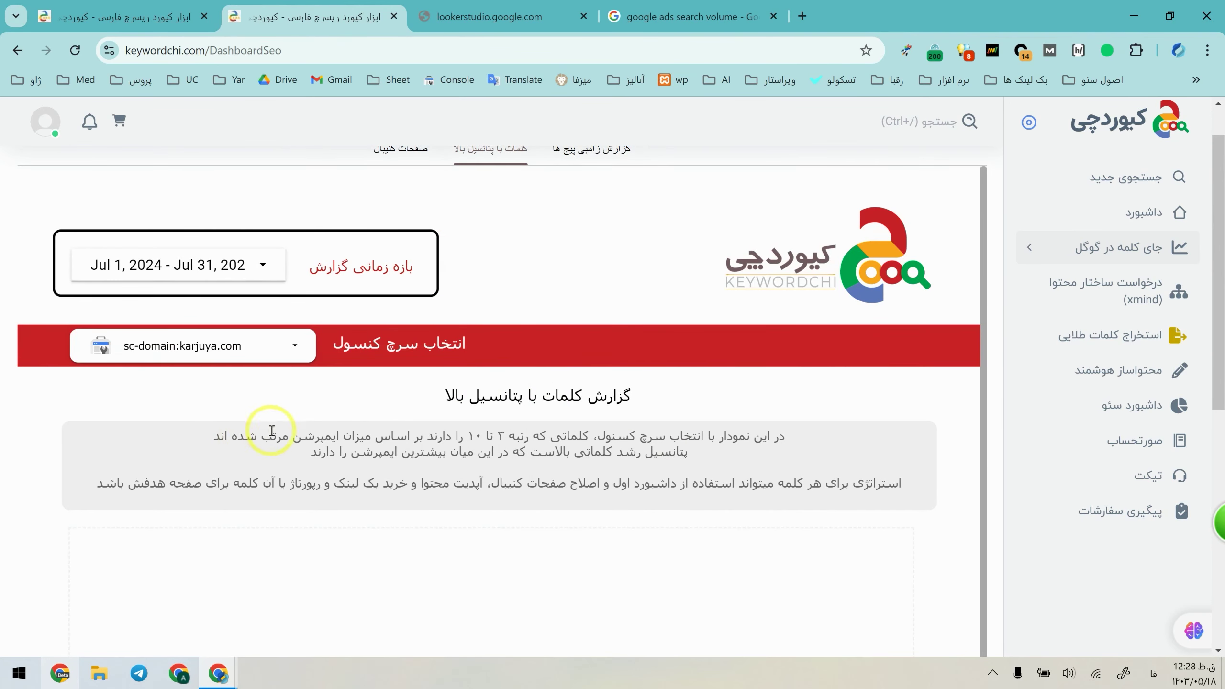
Step: Examine the high-potential keywords table with its potential, average rank and click columns
scroll(574, 407, "down", 12)
scroll(609, 463, "up", 3)
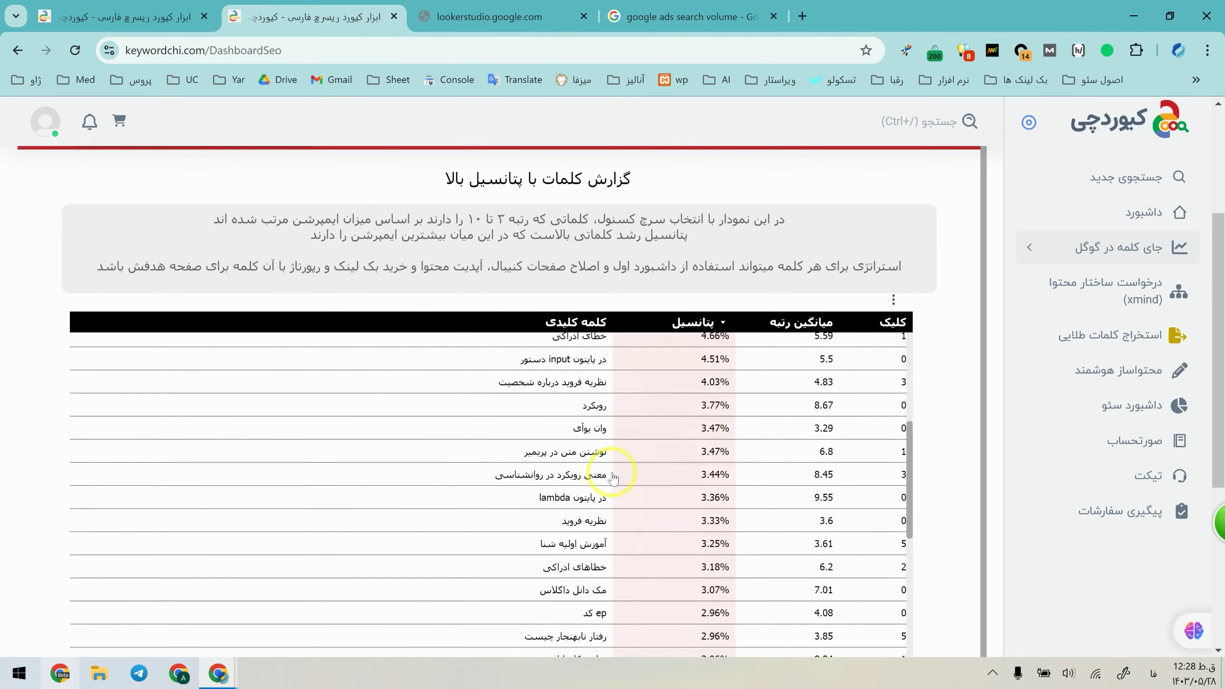
scroll(613, 478, "up", 6)
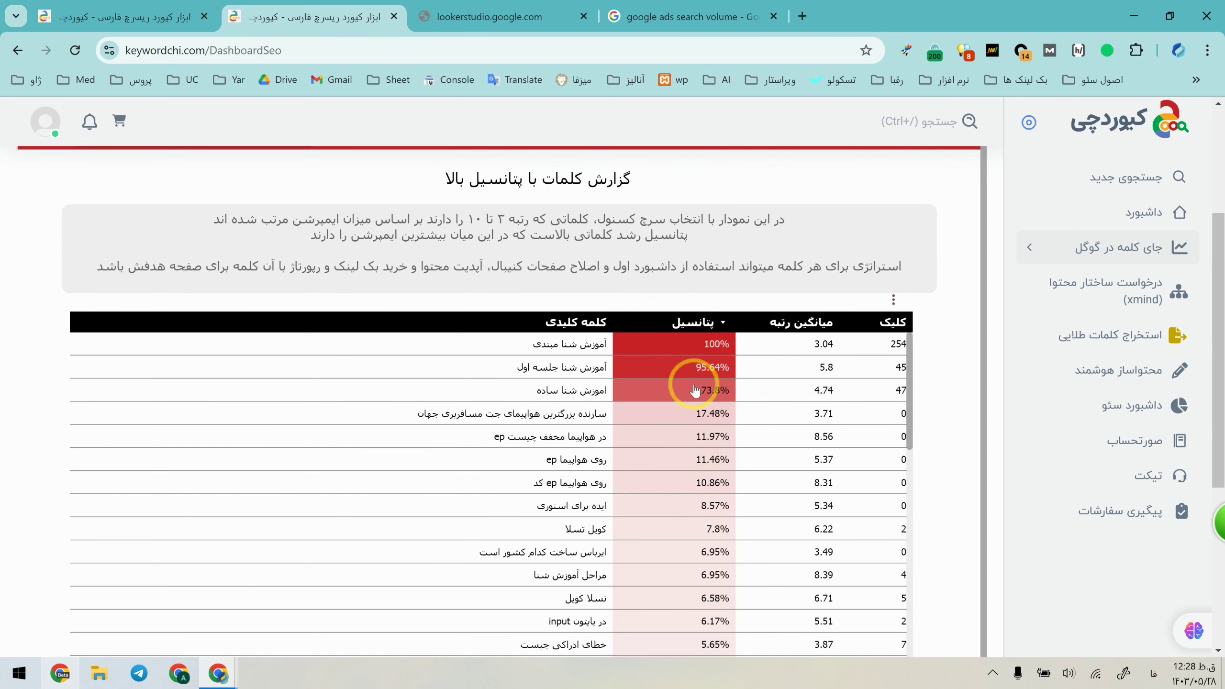
scroll(694, 390, "down", 4)
scroll(627, 478, "up", 4)
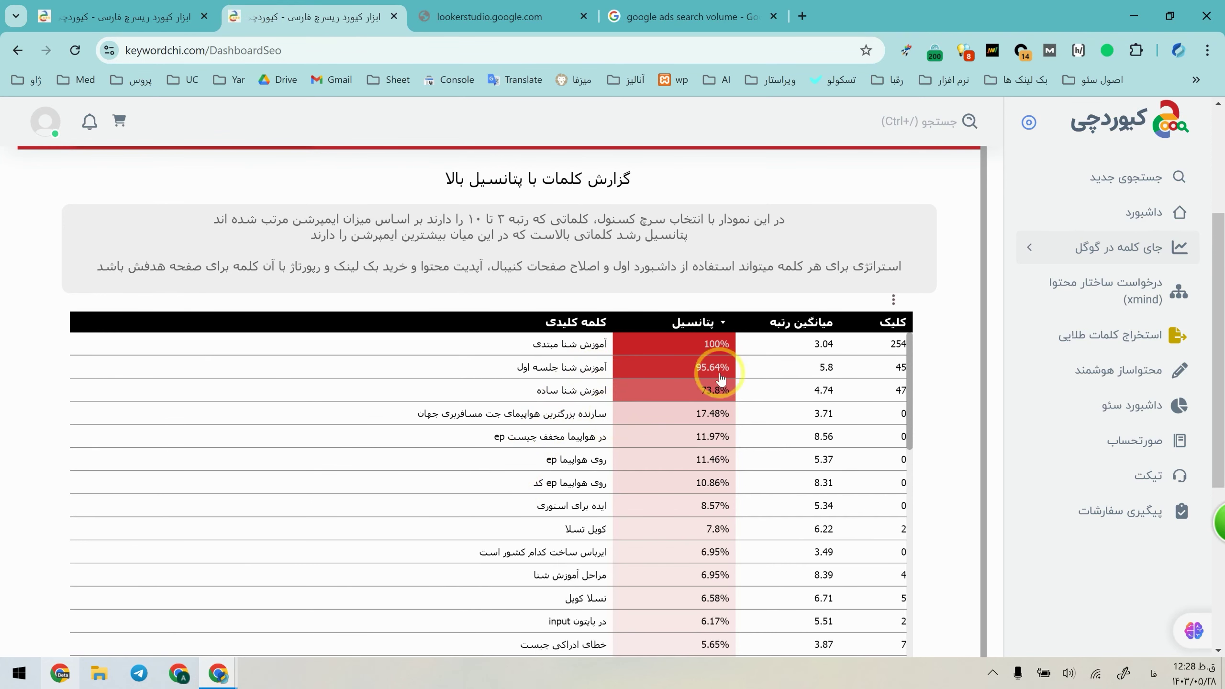
Step: Open the Keywordchi home page in a new tab and return to the SEO dashboard
left_click(1143, 124)
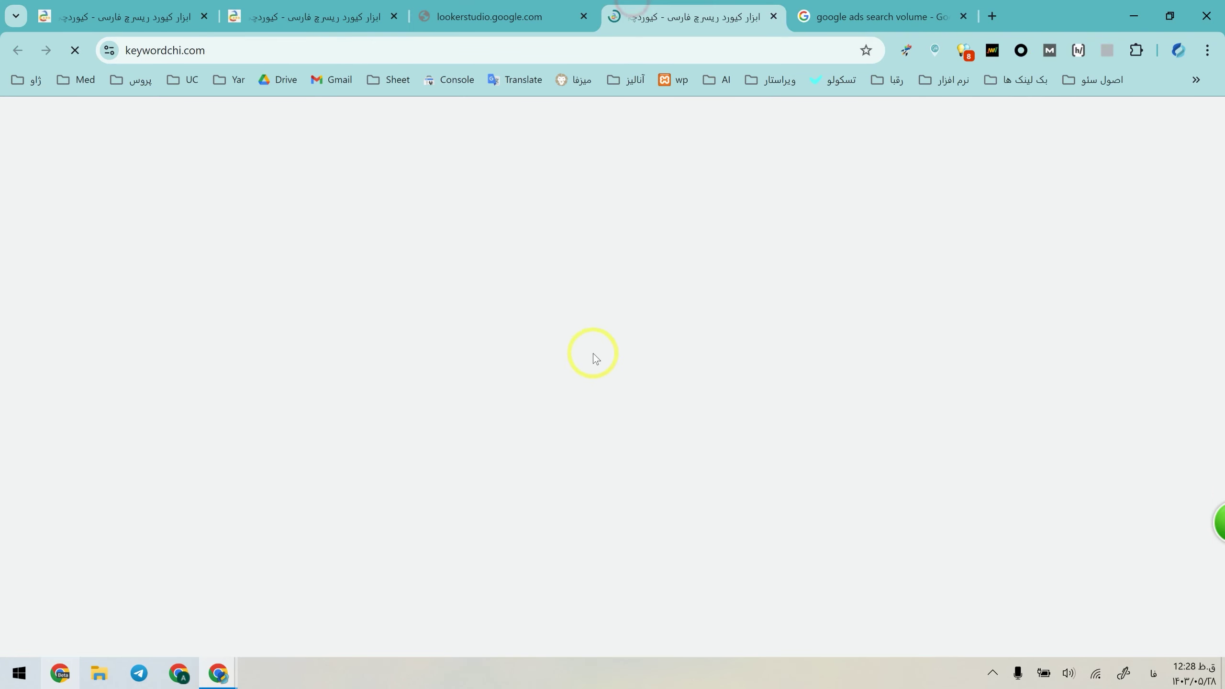
key("ctrl+2")
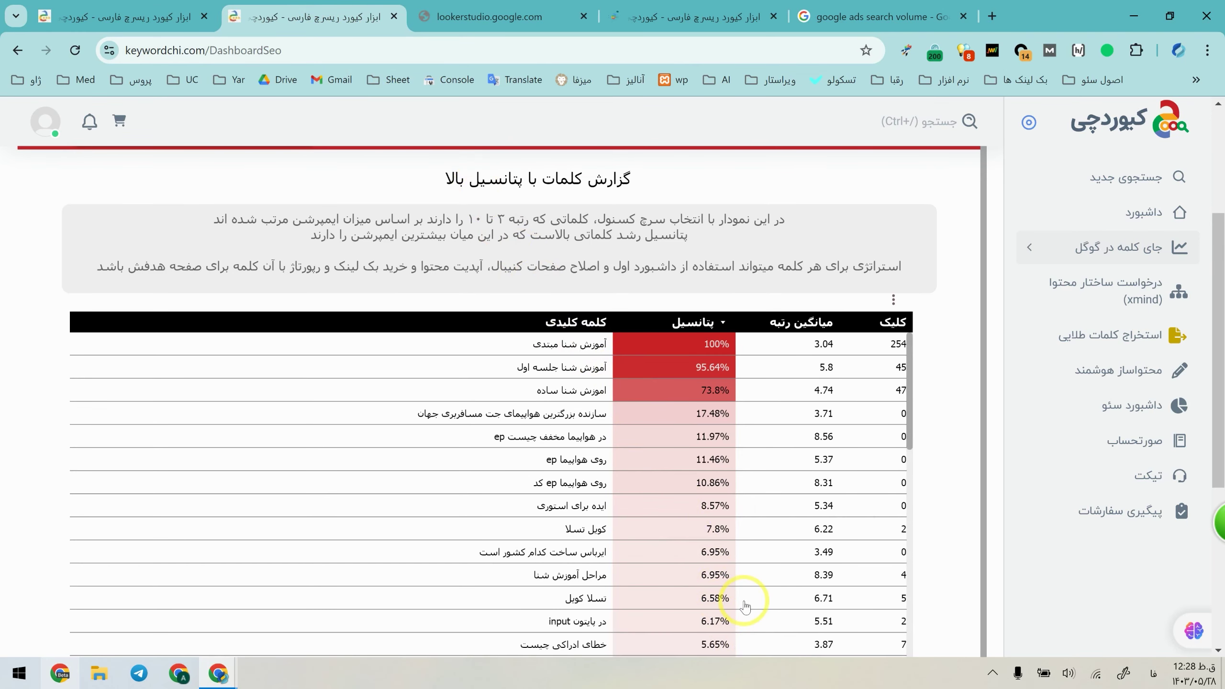
scroll(624, 281, "up", 5)
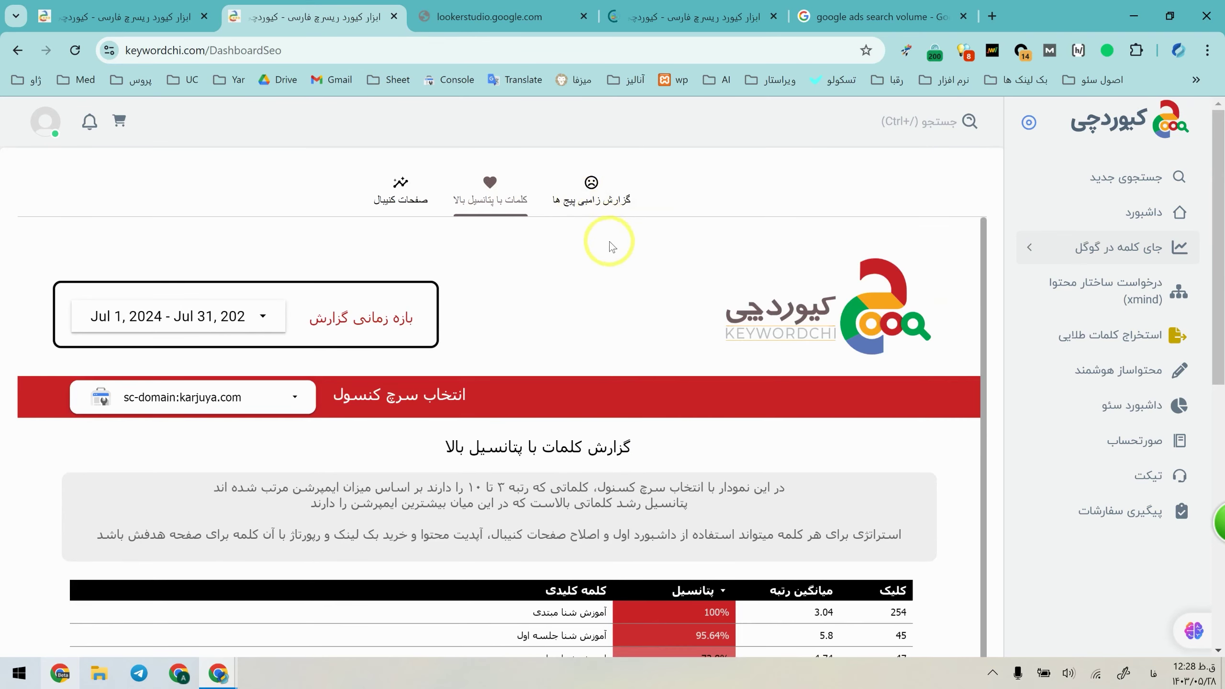
Step: Open the zombie pages report and set its Search Console property to sc-domain:karjuya.com
left_click(598, 210)
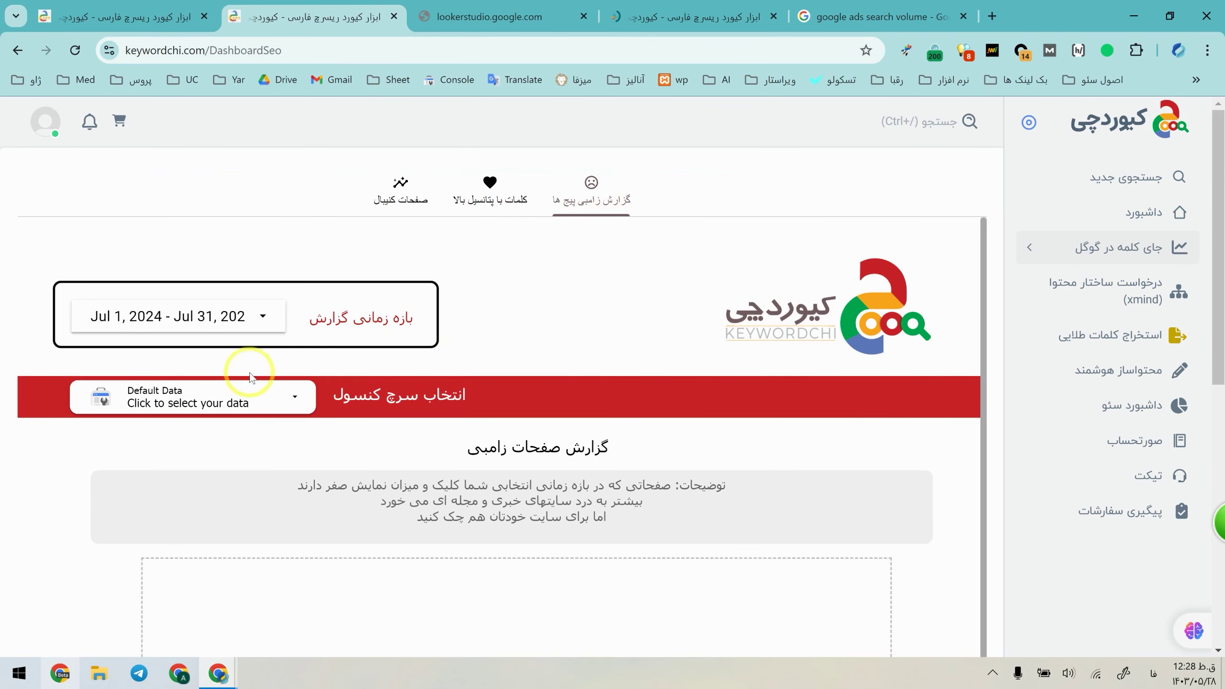
left_click(255, 399)
left_click(175, 489)
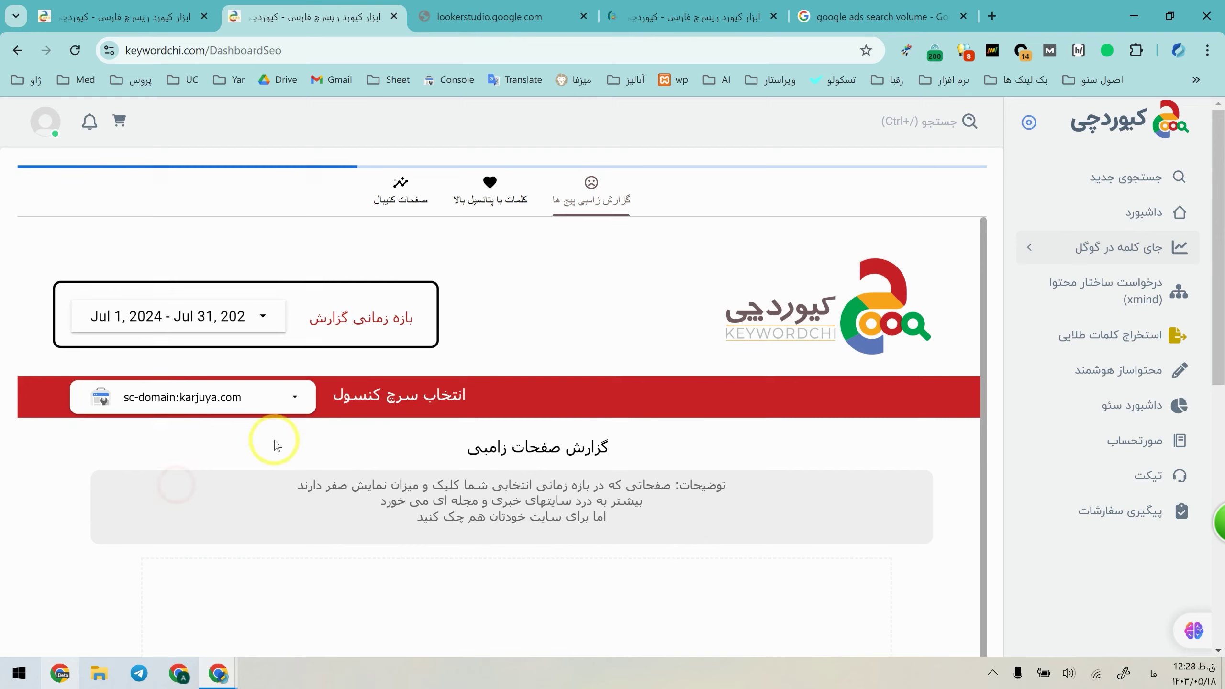
Step: Look through the list of karjuya.com zombie pages for tag and category pages
scroll(556, 274, "down", 4)
scroll(420, 415, "down", 2)
scroll(410, 449, "up", 2)
scroll(481, 429, "down", 10)
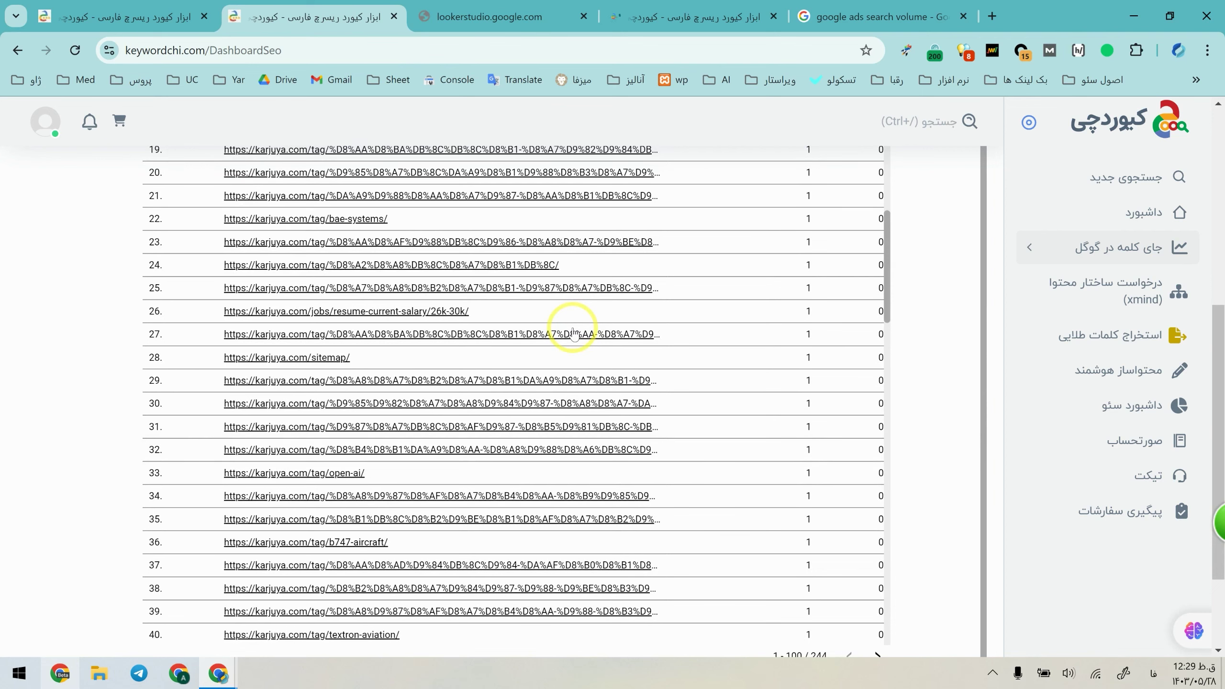
scroll(574, 338, "down", 8)
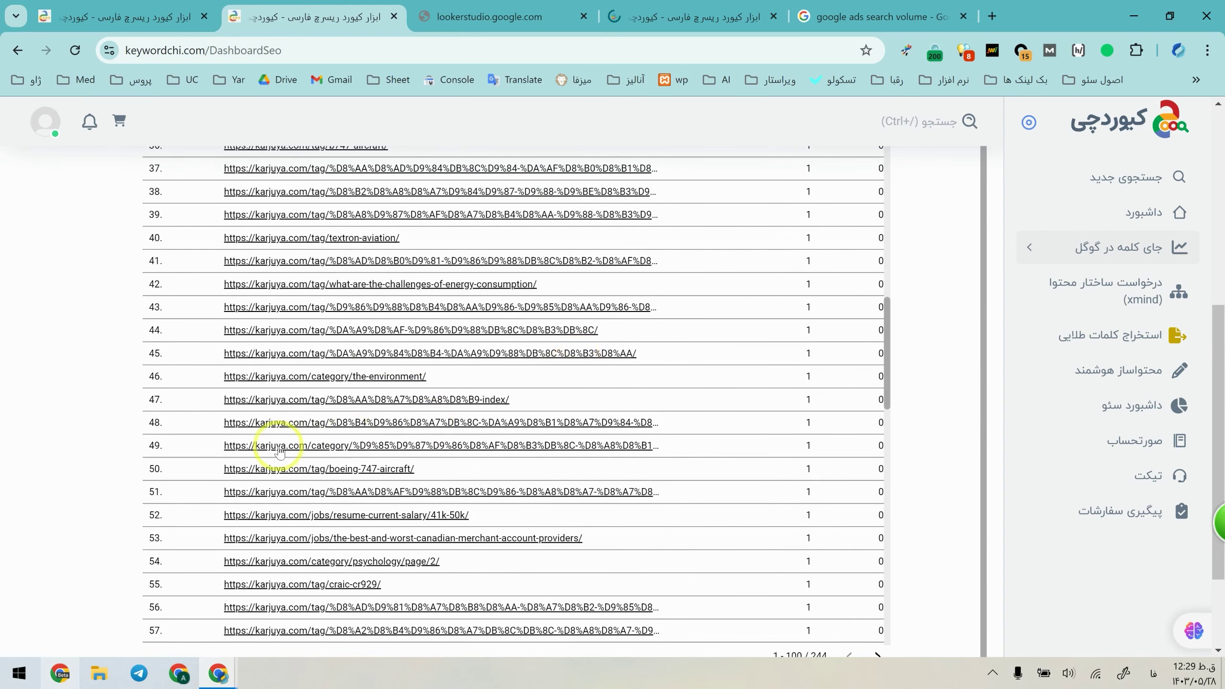
Step: Open the karjuya.com/tag/boeing-747-aircraft/ page from the list in a new tab and inspect its address
middle_click(323, 477)
left_click(787, 14)
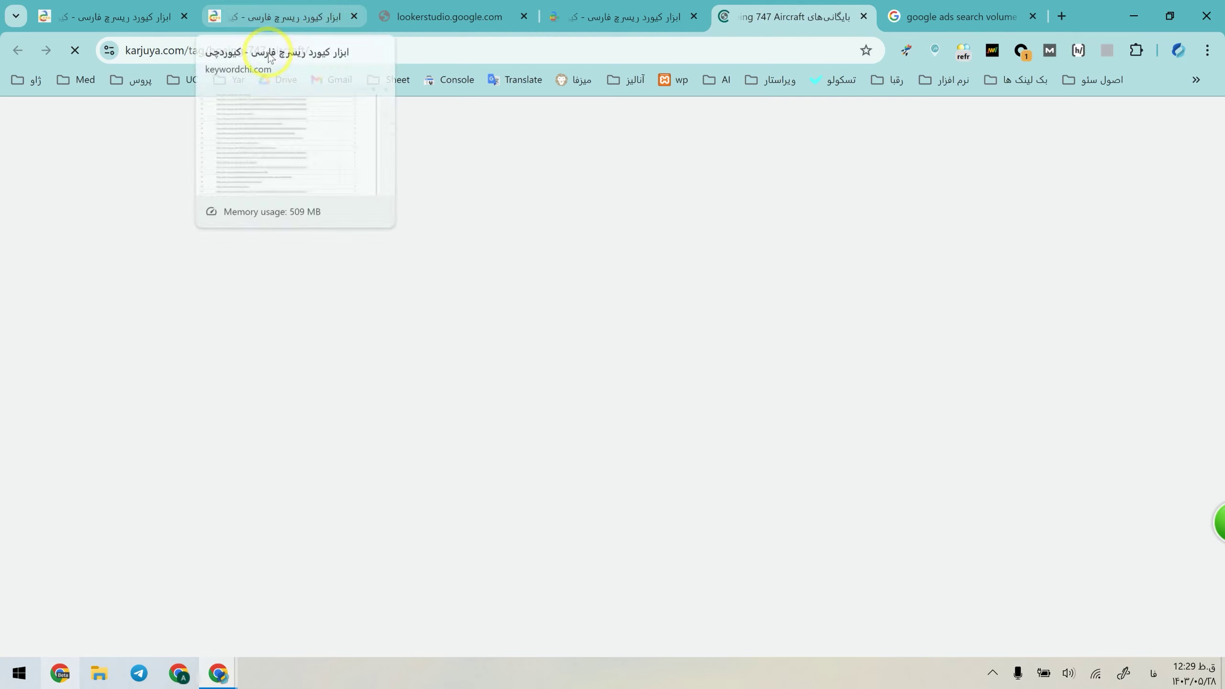
left_click(204, 50)
left_click(286, 52)
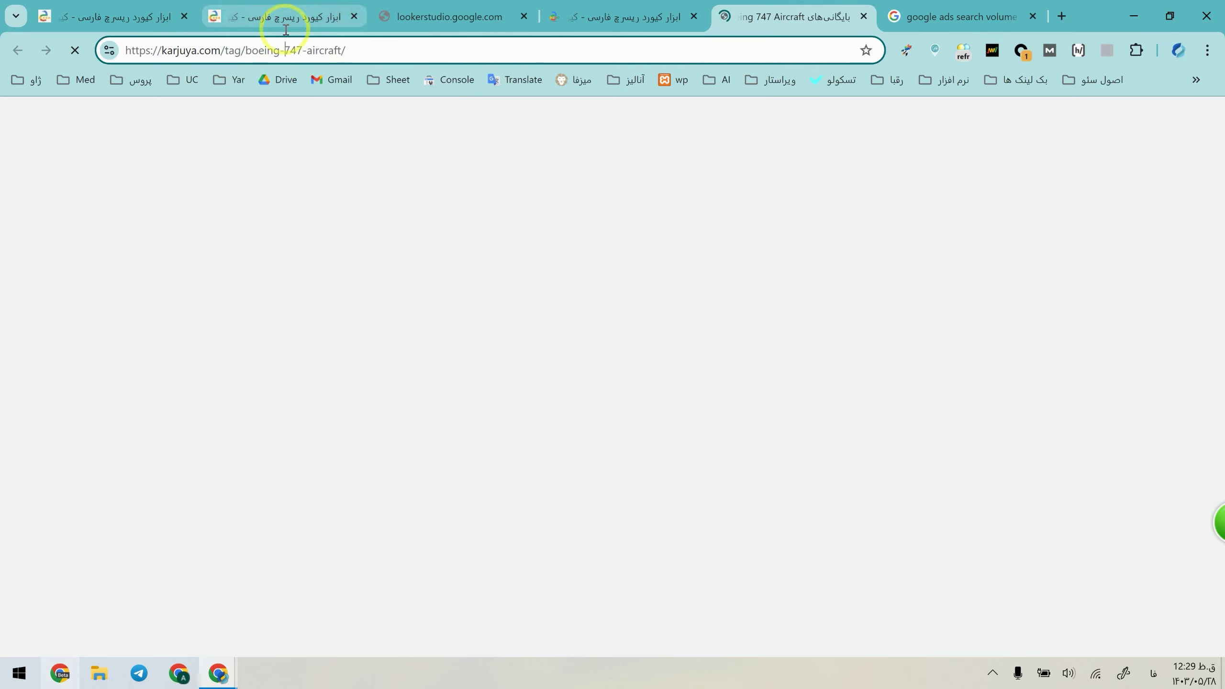
Step: Close the boeing-747-aircraft tag page and look through the karjuya.com zombie pages list again, from its last rows back to the first
left_click_drag(245, 51, 319, 63)
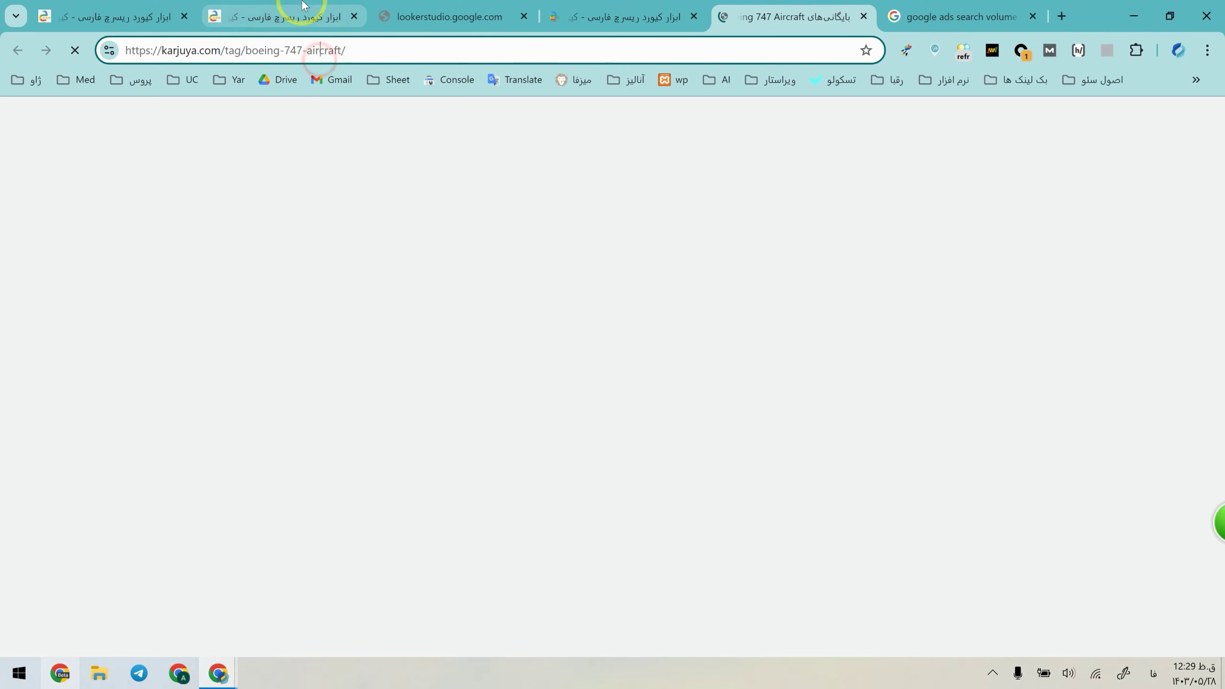
key("ctrl+w")
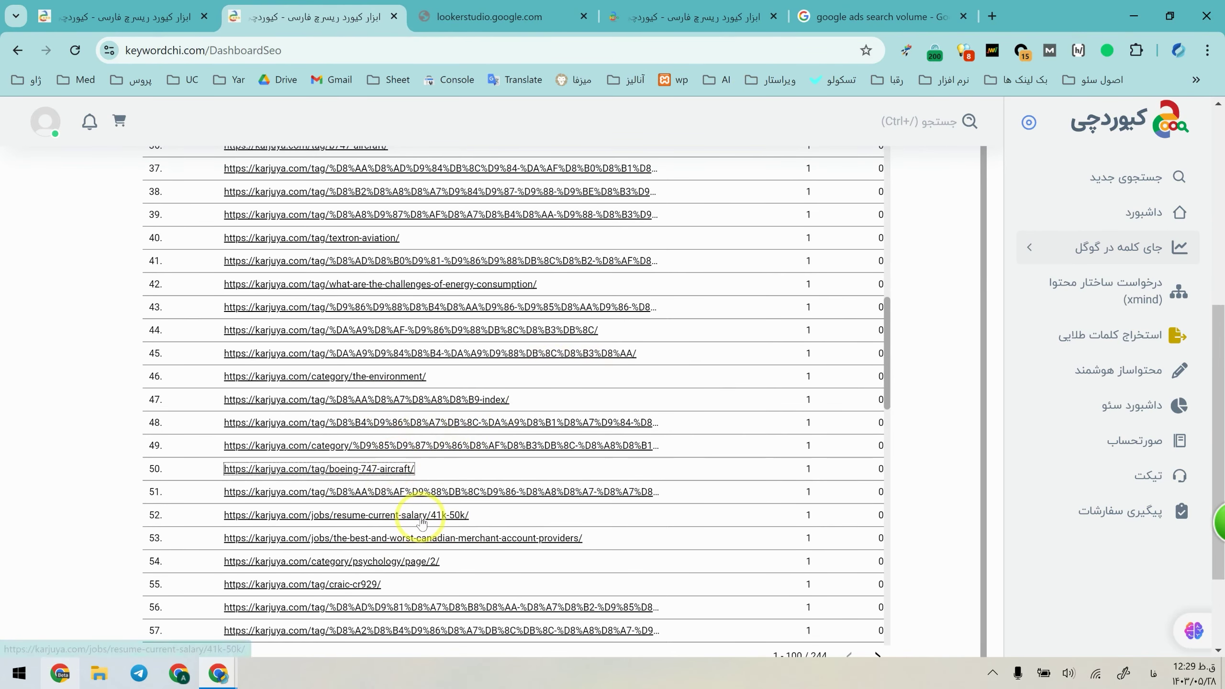
scroll(468, 461, "up", 2)
scroll(463, 445, "up", 4)
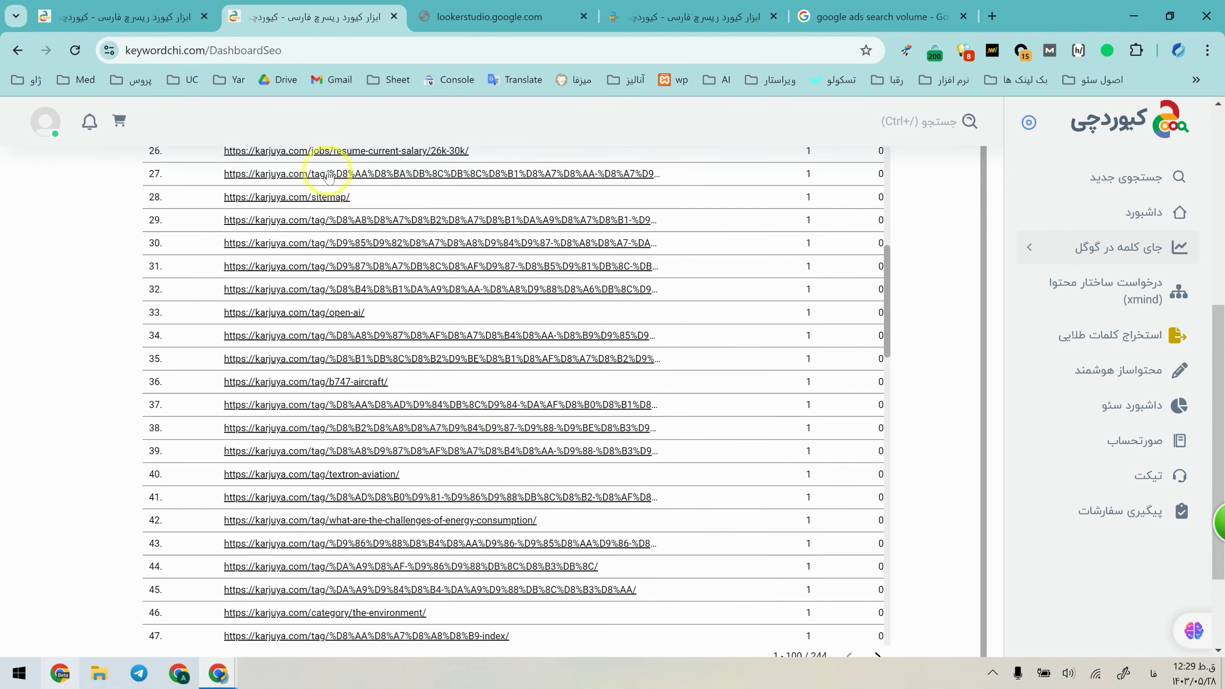
scroll(451, 411, "down", 4)
scroll(488, 415, "up", 5)
scroll(515, 420, "up", 10)
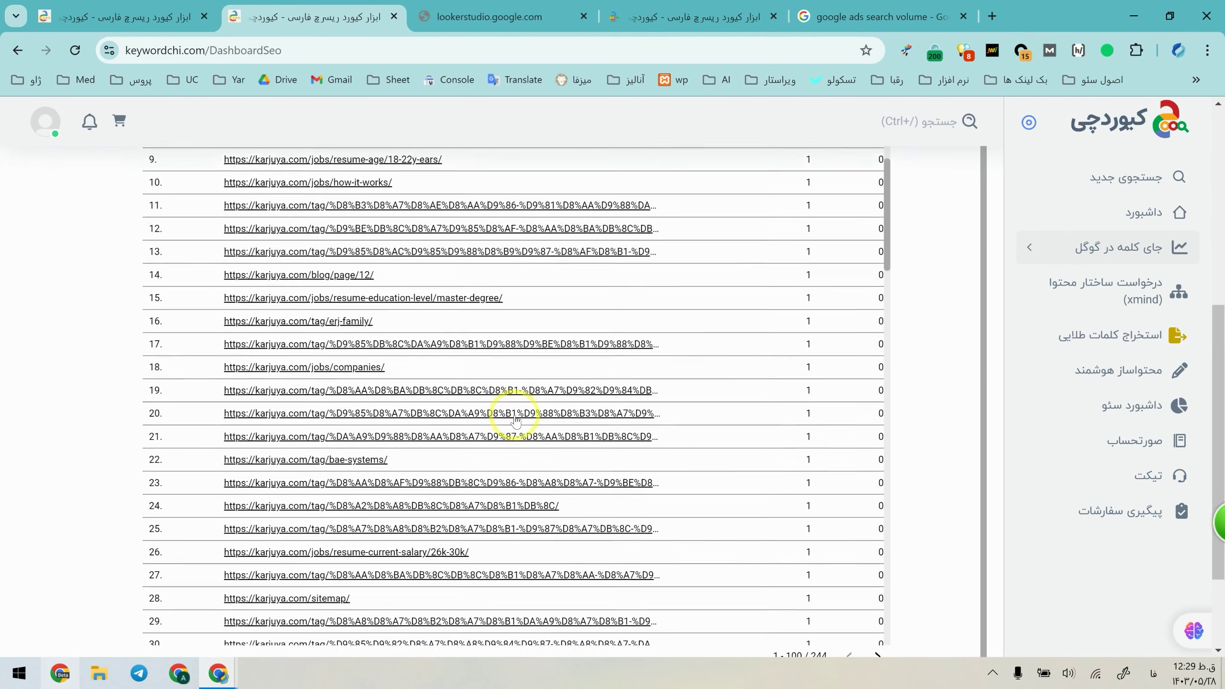
scroll(629, 295, "down", 20)
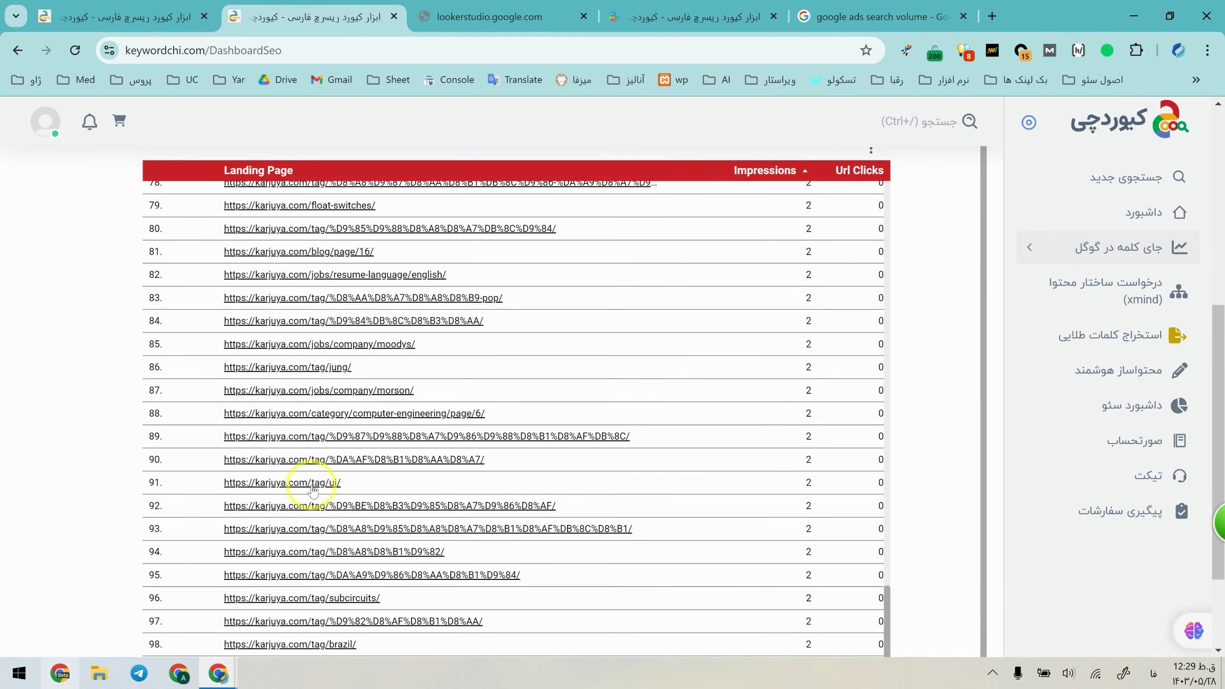
scroll(327, 487, "up", 15)
scroll(337, 489, "up", 10)
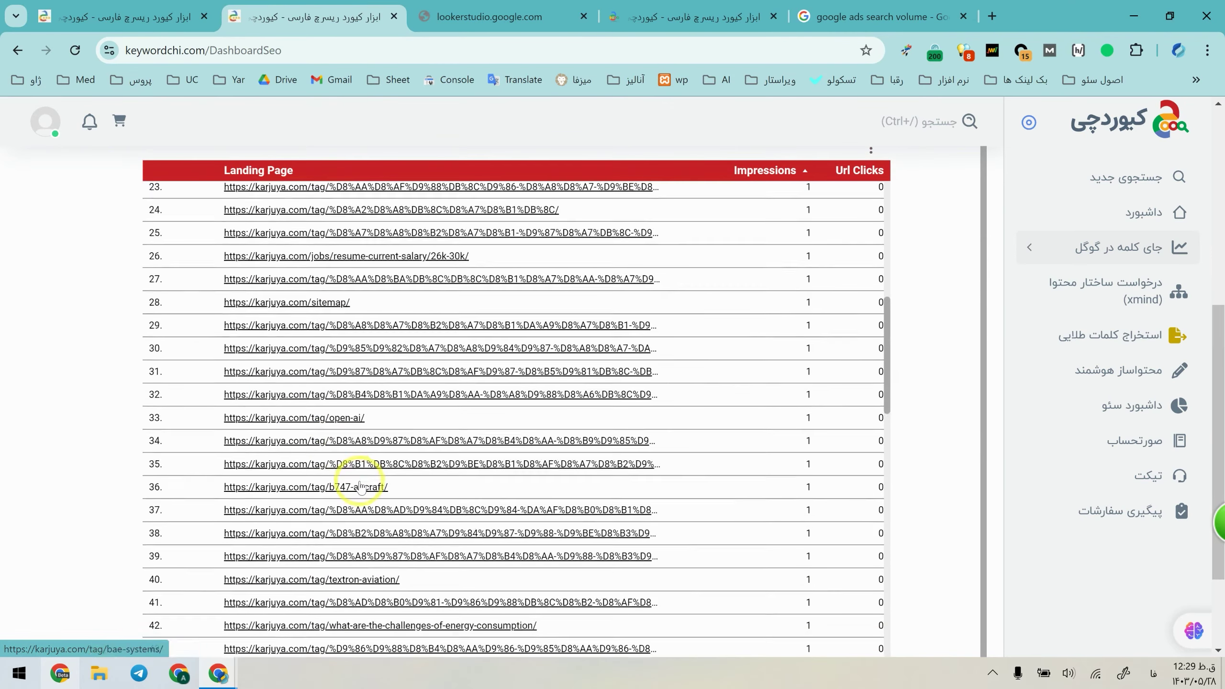
scroll(661, 439, "up", 1)
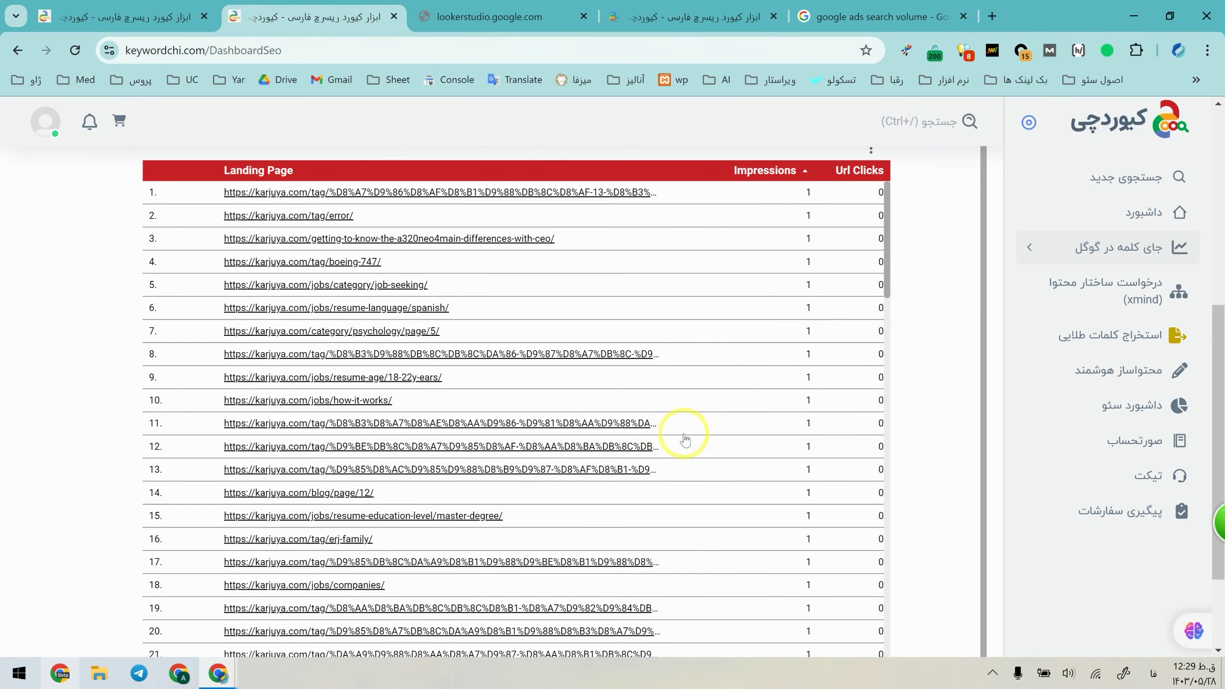
Step: Leave the zombie pages report and open the support tickets (تیکت) page of the Keywordchi dashboard
scroll(908, 343, "up", 5)
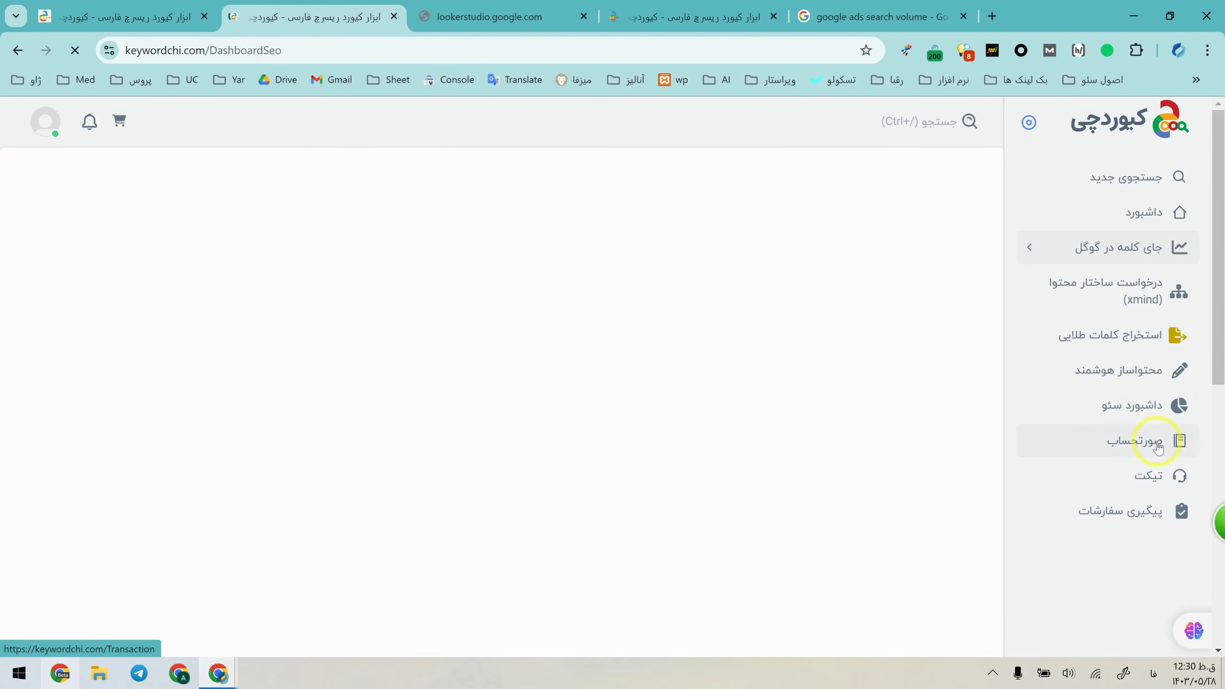
left_click(1104, 460)
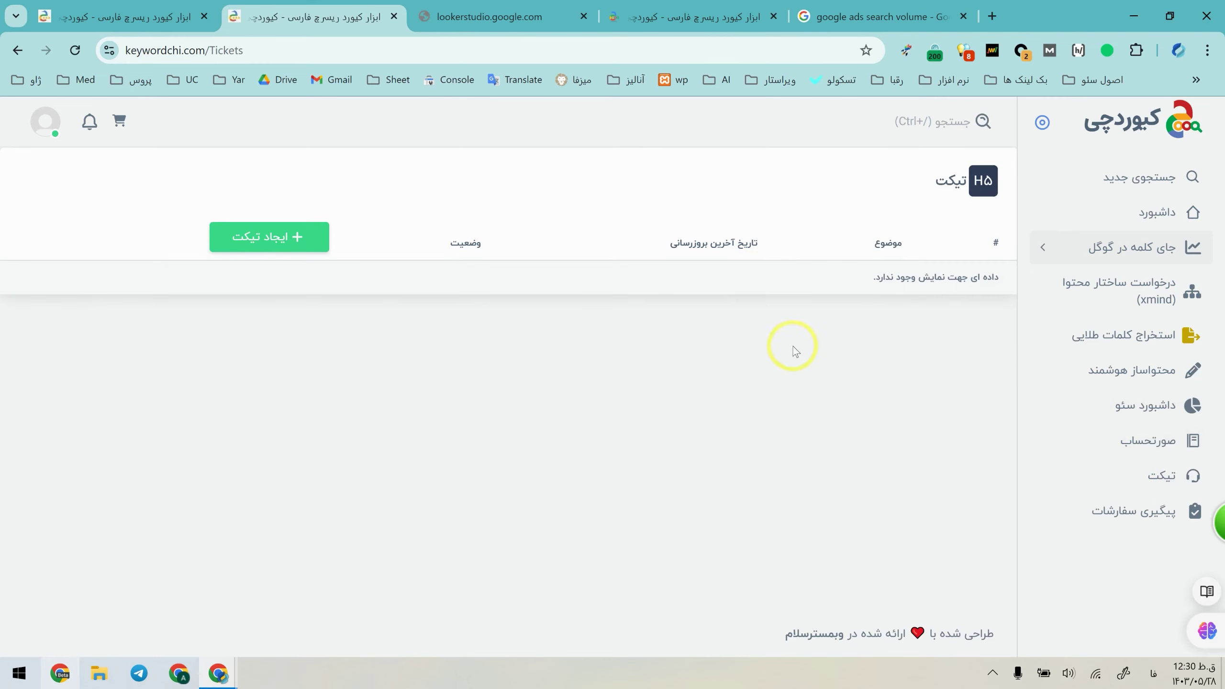